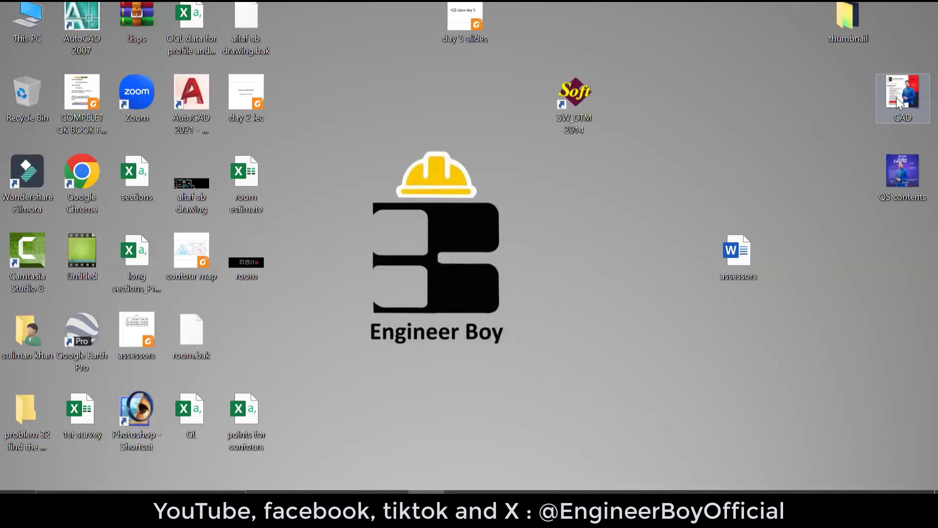
Step: Open the CAD.jpeg course flyer, enlarge its list of AutoCAD course contents for reading, and put it away
{"action": "left_click", "coordinate": [895, 99]}
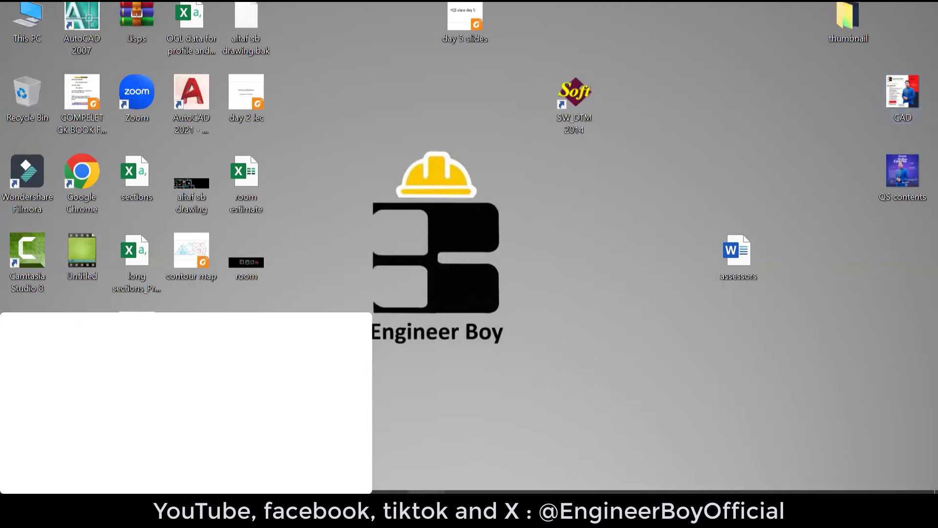
{"action": "left_click", "coordinate": [391, 508]}
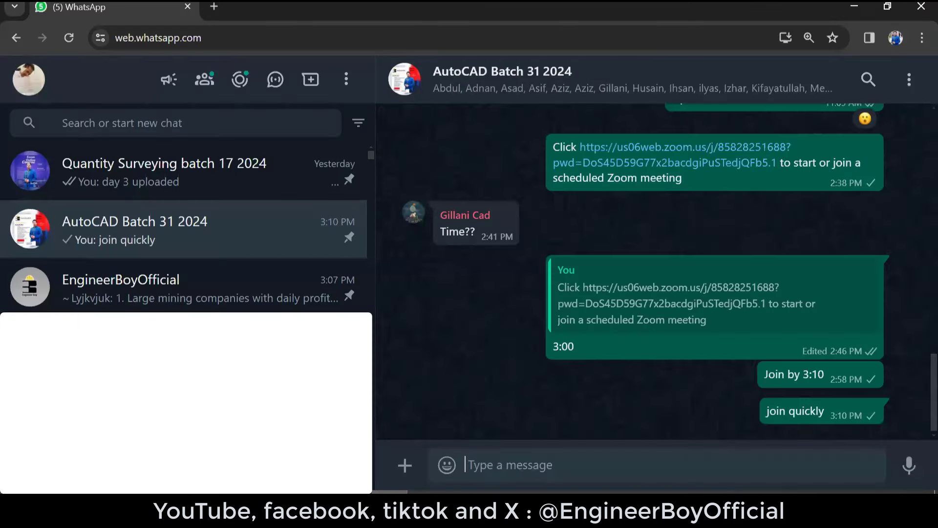
{"action": "left_click", "coordinate": [854, 6]}
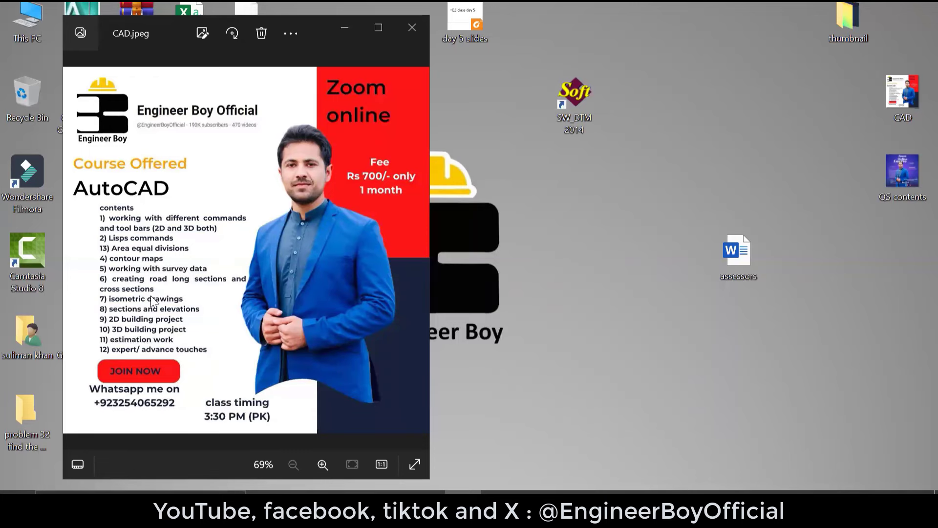
{"action": "scroll", "coordinate": [147, 309], "scroll_direction": "up", "scroll_amount": 1}
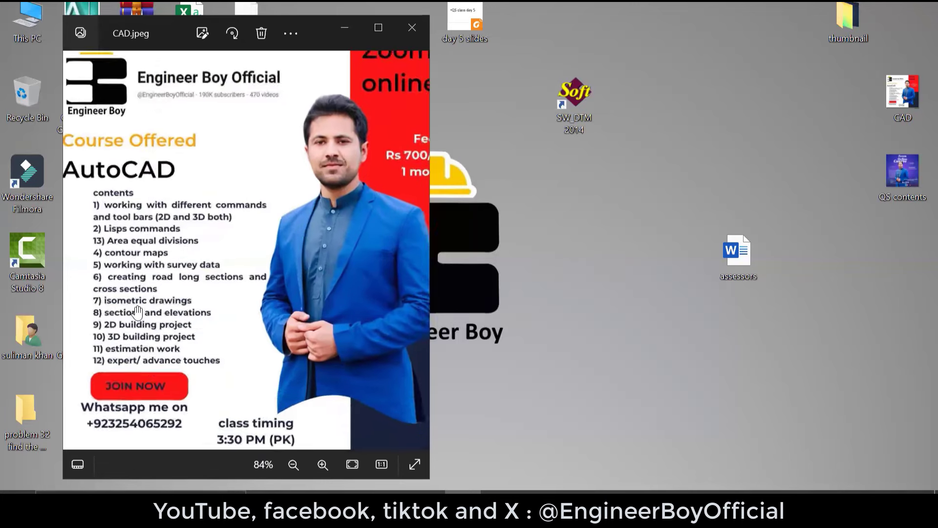
{"action": "scroll", "coordinate": [154, 311], "scroll_direction": "up", "scroll_amount": 1}
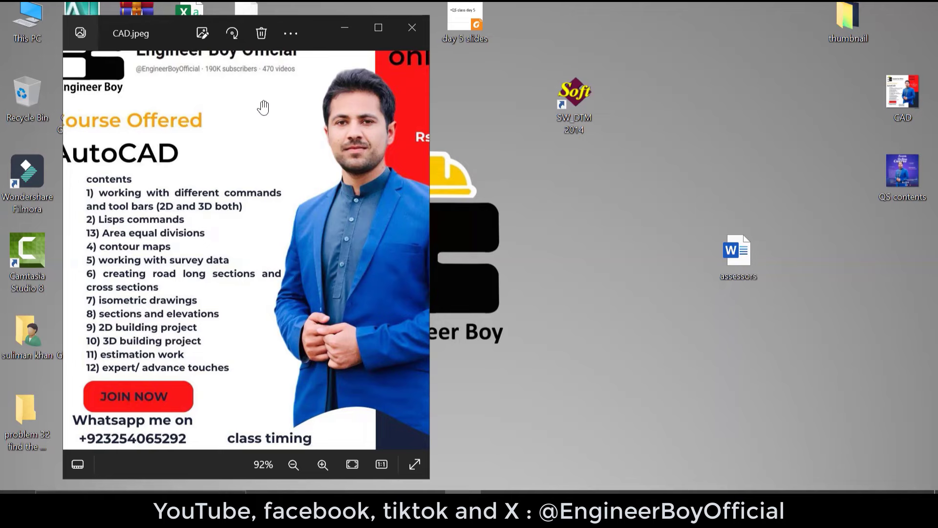
{"action": "left_click", "coordinate": [345, 27]}
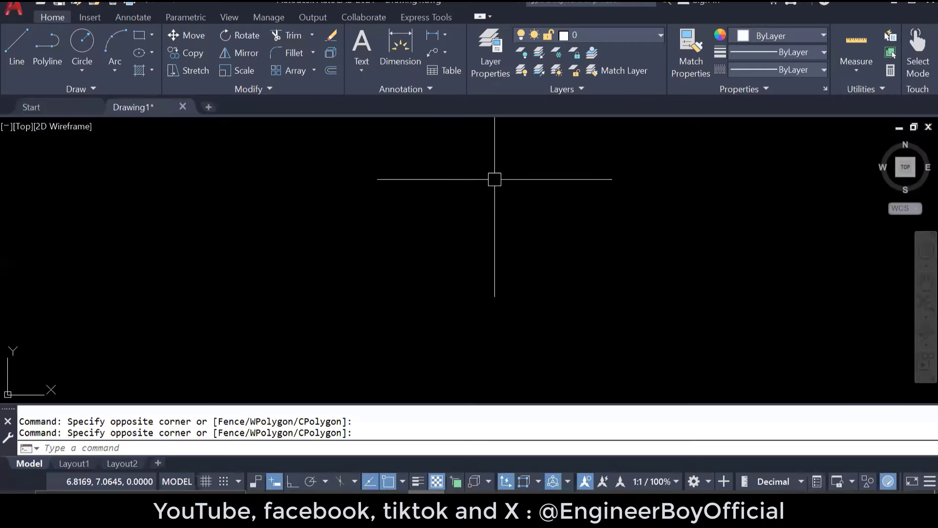
{"action": "left_click", "coordinate": [497, 176]}
{"action": "left_click", "coordinate": [408, 237]}
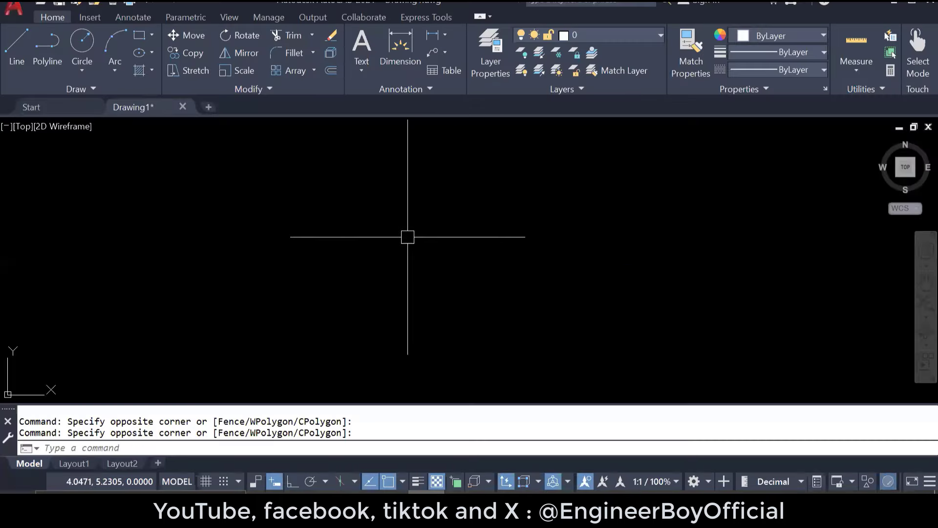
{"action": "middle_click", "coordinate": [553, 208]}
{"action": "middle_click", "coordinate": [552, 207]}
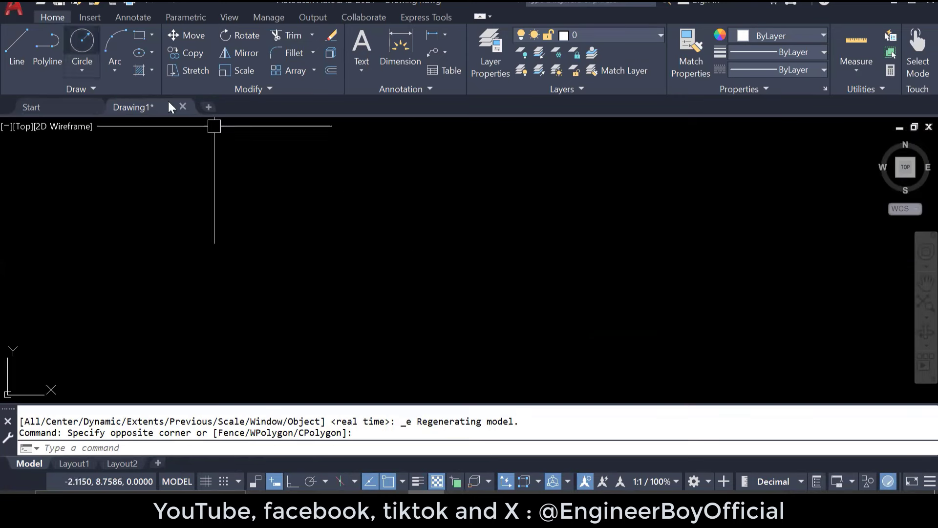
Step: Draw a rectangle with a length of 12 and a width of 12 in the empty drawing
{"action": "type", "text": "rec"}
{"action": "key", "text": "Return"}
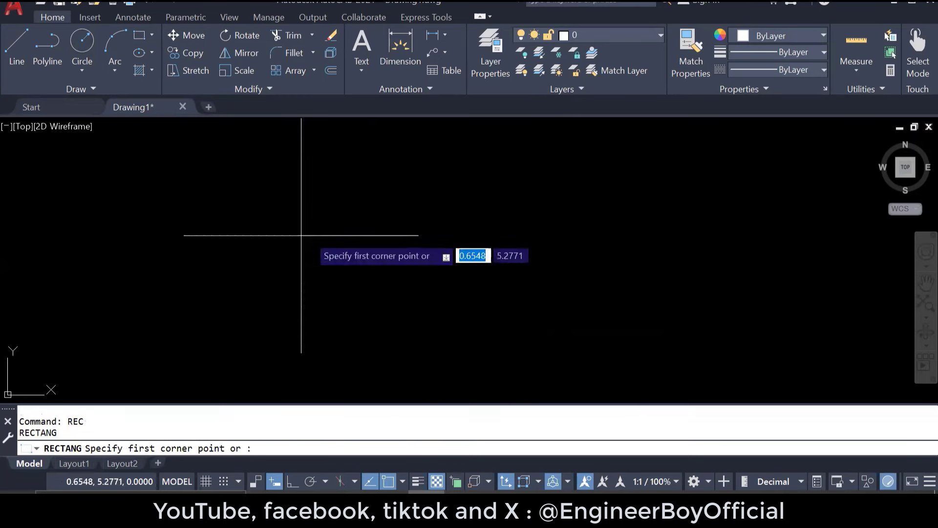
{"action": "left_click", "coordinate": [314, 227]}
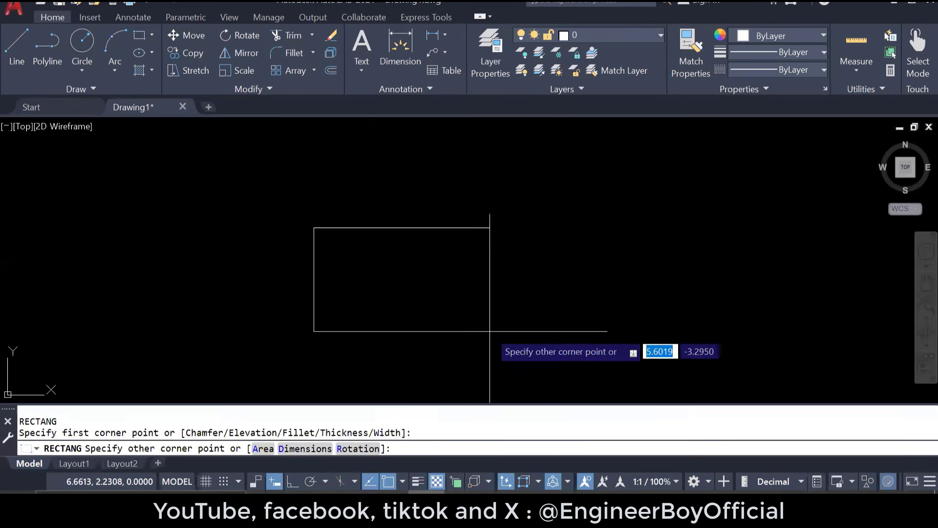
{"action": "type", "text": "d"}
{"action": "key", "text": "Return"}
{"action": "type", "text": "12"}
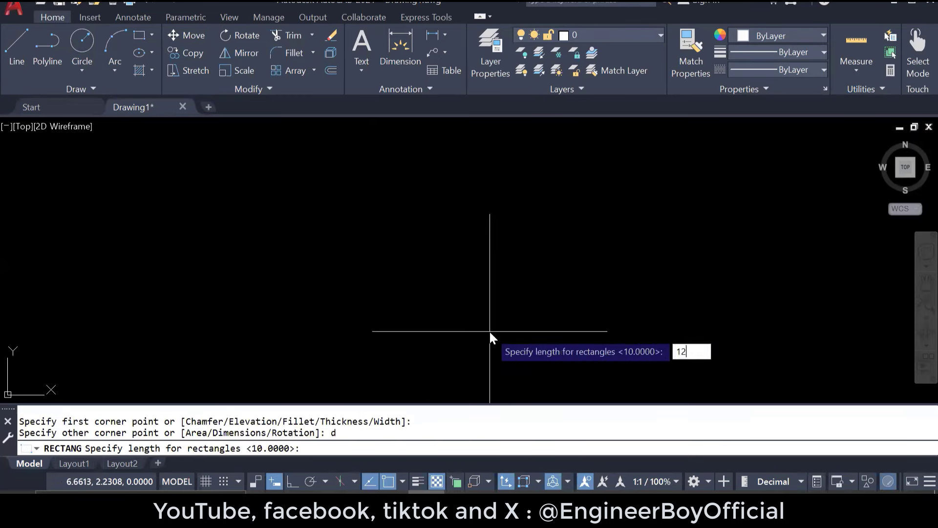
{"action": "key", "text": "Return"}
{"action": "type", "text": "12"}
{"action": "key", "text": "Return"}
{"action": "left_click", "coordinate": [485, 314]}
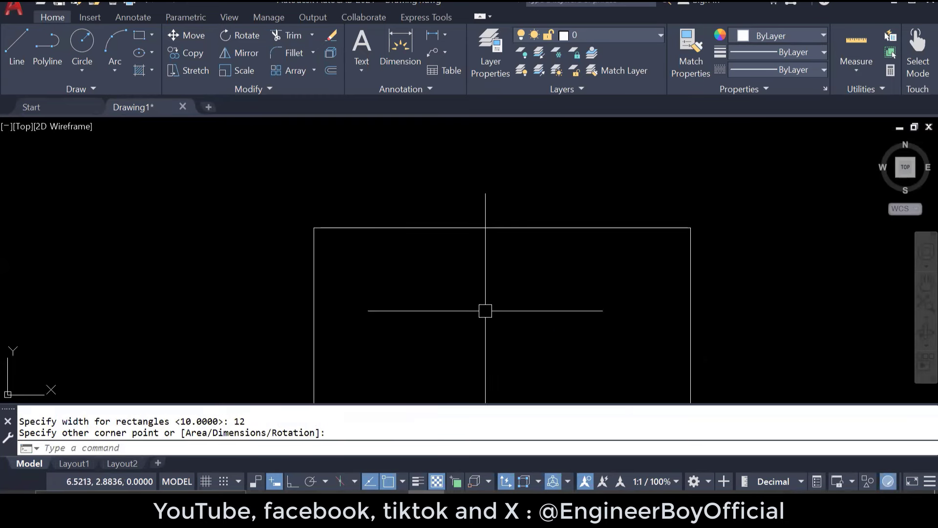
Step: Show the square in an isometric view and move it away from the coordinate origin
{"action": "middle_click", "coordinate": [485, 311]}
{"action": "middle_click", "coordinate": [485, 312]}
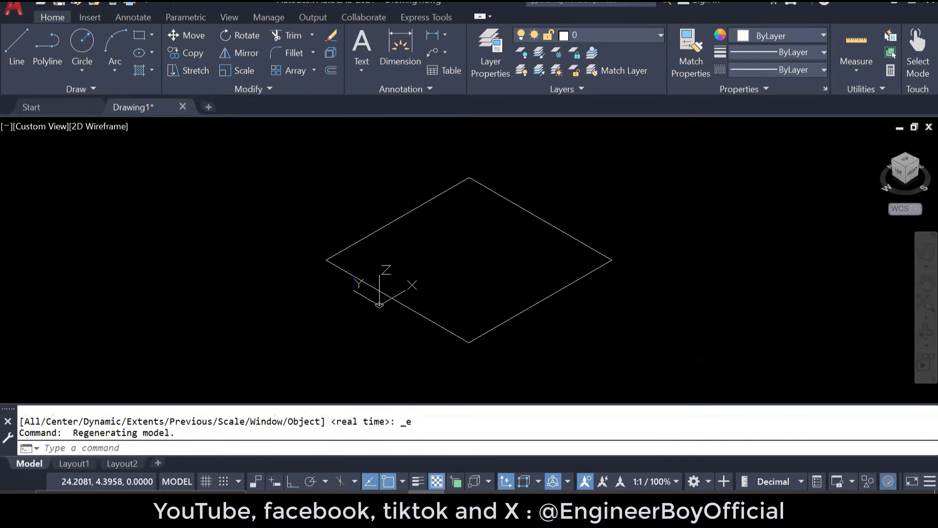
{"action": "middle_click", "coordinate": [508, 311]}
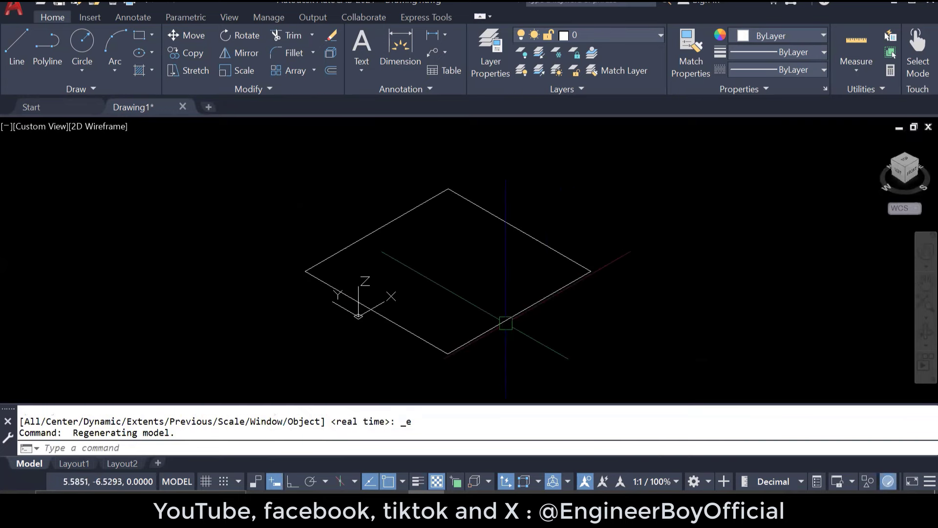
{"action": "middle_click_drag", "start_coordinate": [547, 327], "coordinate": [473, 343]}
{"action": "left_click", "coordinate": [494, 352]}
{"action": "left_click", "coordinate": [427, 315]}
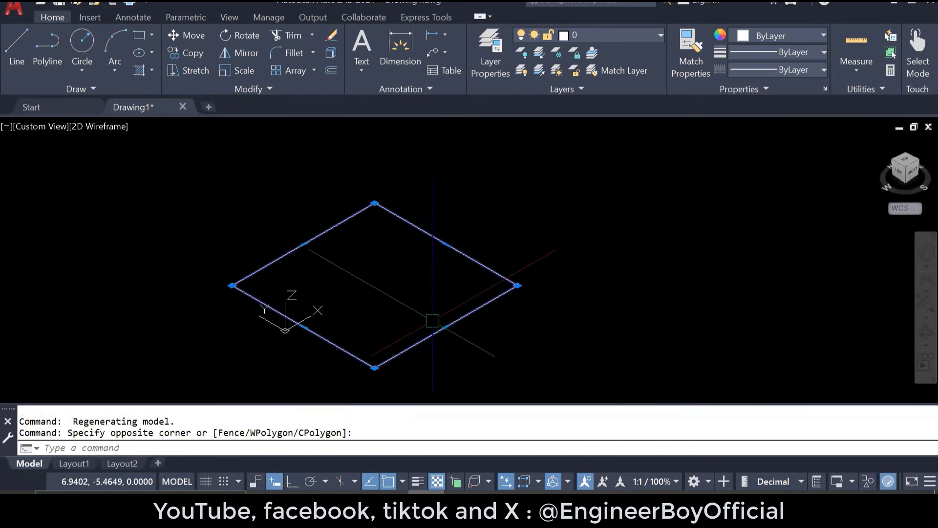
{"action": "type", "text": "M"}
{"action": "key", "text": "Return"}
{"action": "left_click", "coordinate": [430, 318]}
{"action": "left_click", "coordinate": [653, 318]}
{"action": "key", "text": "Escape"}
{"action": "key", "text": "Escape"}
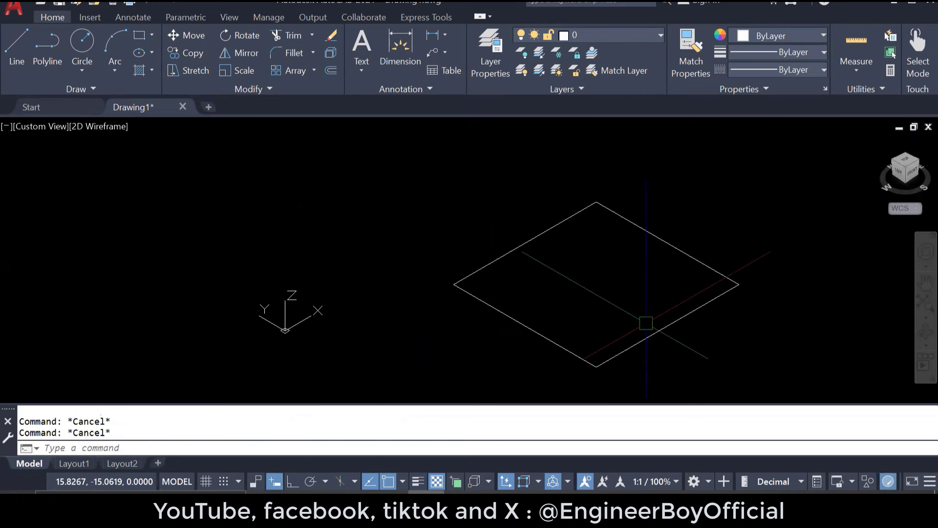
Step: Extrude the square upward into a solid box
{"action": "middle_click_drag", "start_coordinate": [645, 321], "coordinate": [574, 325]}
{"action": "type", "text": "ext"}
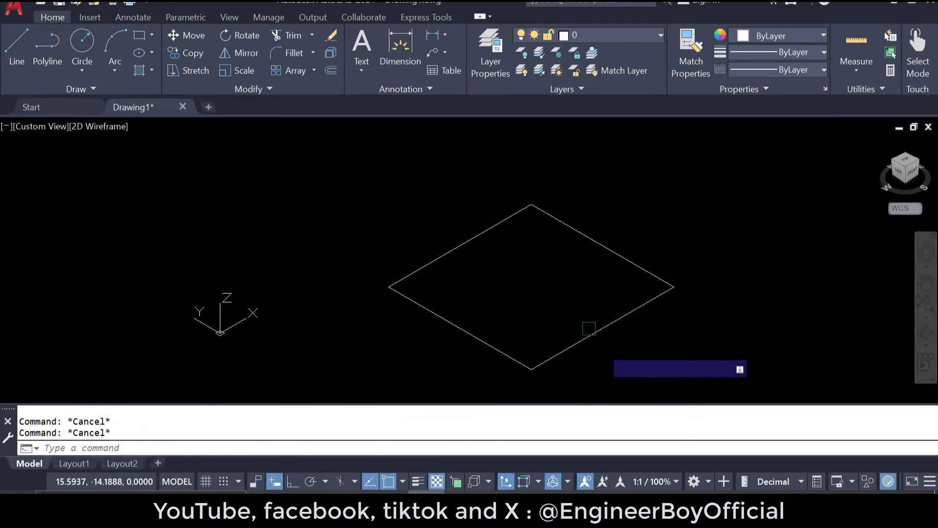
{"action": "key", "text": "Return"}
{"action": "left_click", "coordinate": [593, 336]}
{"action": "key", "text": "Return"}
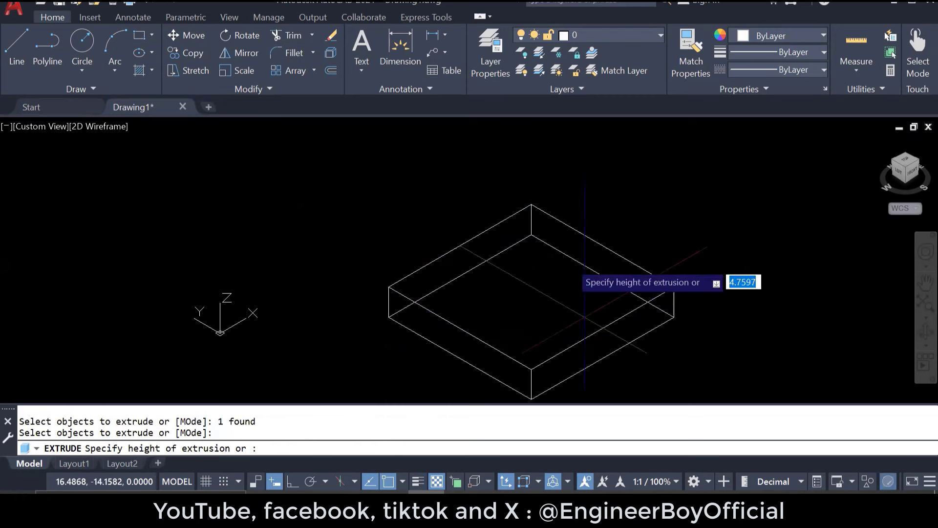
{"action": "key", "text": "Escape"}
{"action": "key", "text": "Escape"}
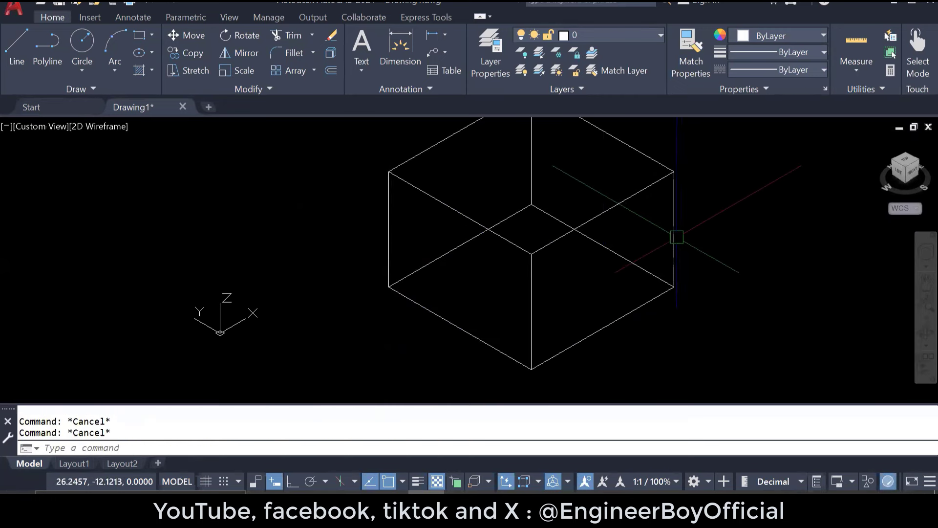
{"action": "left_click", "coordinate": [103, 128]}
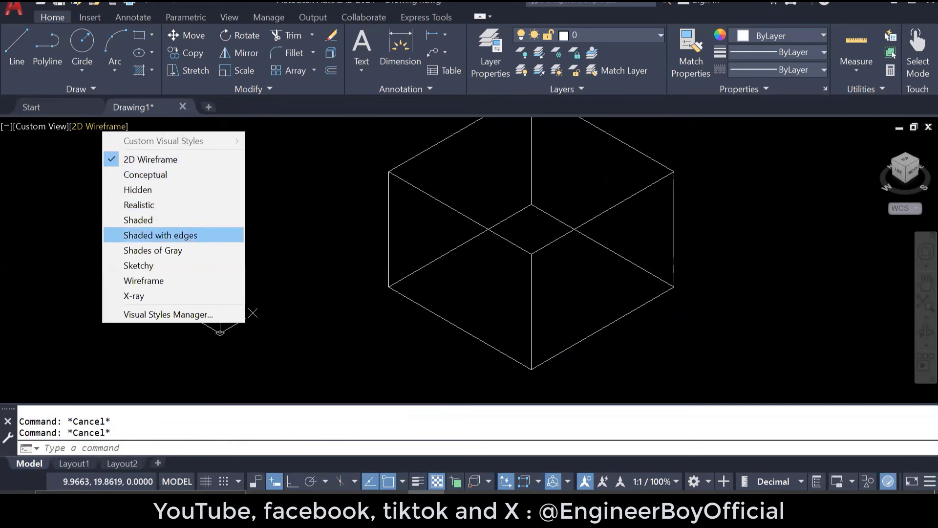
{"action": "left_click", "coordinate": [389, 291]}
Step: Copy the box from its lowest front corner to a spot beside the original, leaving a gap between them
{"action": "scroll", "coordinate": [290, 287], "scroll_direction": "down", "scroll_amount": 6}
{"action": "left_click", "coordinate": [398, 327]}
{"action": "left_click", "coordinate": [356, 265]}
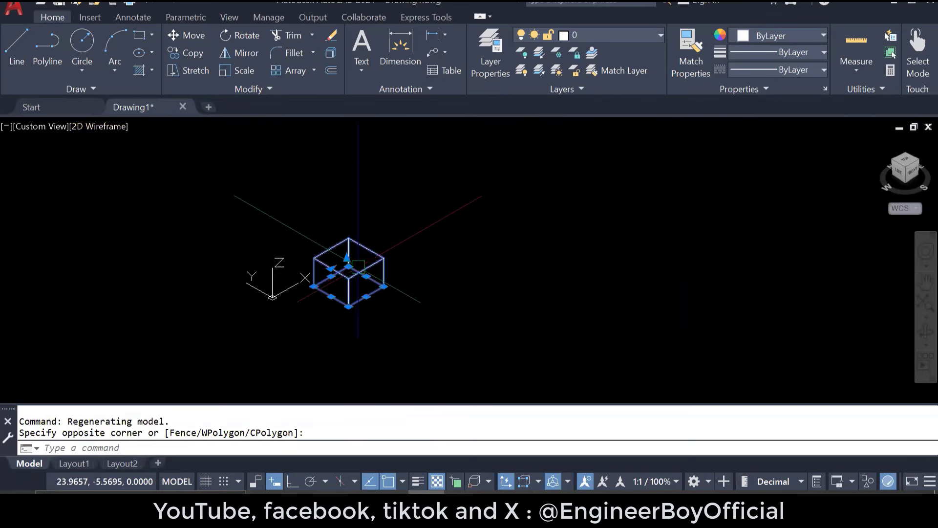
{"action": "type", "text": "co"}
{"action": "key", "text": "Return"}
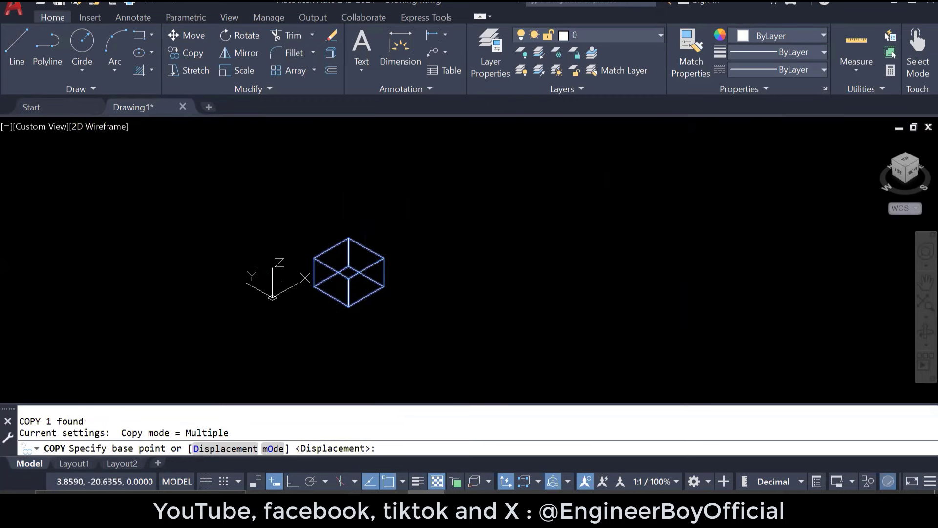
{"action": "left_click", "coordinate": [348, 307]}
{"action": "left_click", "coordinate": [491, 308]}
{"action": "key", "text": "Escape"}
{"action": "key", "text": "Escape"}
{"action": "middle_click_drag", "start_coordinate": [377, 310], "coordinate": [364, 300]}
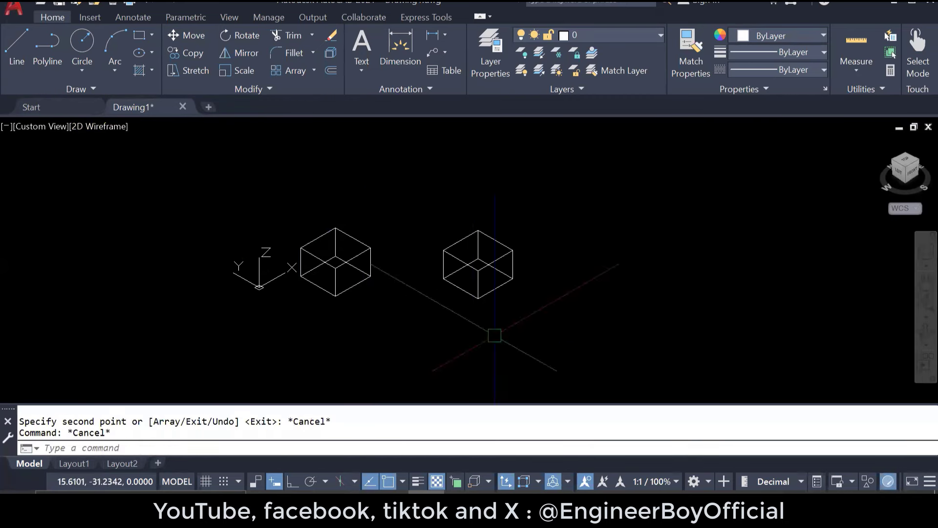
Step: Move both boxes together a short distance farther from the coordinate origin
{"action": "left_click", "coordinate": [544, 329]}
{"action": "left_click", "coordinate": [348, 260]}
{"action": "type", "text": "m"}
{"action": "key", "text": "Return"}
{"action": "left_click", "coordinate": [438, 315]}
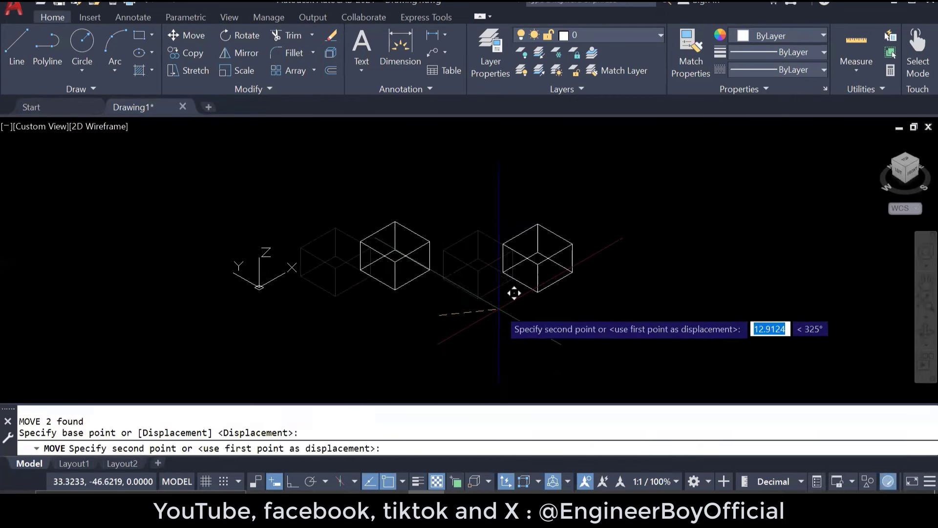
{"action": "left_click", "coordinate": [526, 308]}
{"action": "key", "text": "Escape"}
{"action": "key", "text": "Escape"}
{"action": "scroll", "coordinate": [444, 286], "scroll_direction": "up", "scroll_amount": 4}
{"action": "middle_click_drag", "start_coordinate": [423, 278], "coordinate": [429, 308]}
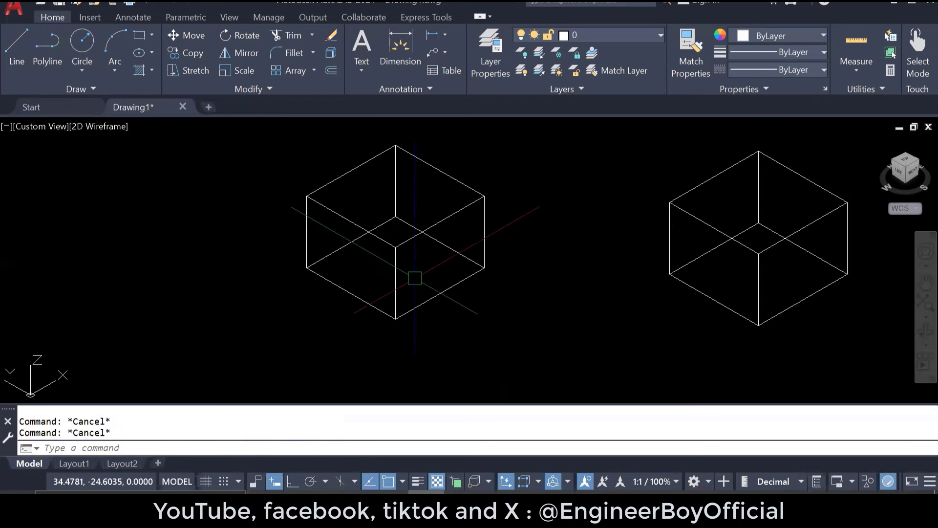
Step: Display the two boxes with the Conceptual visual style
{"action": "left_click", "coordinate": [98, 128]}
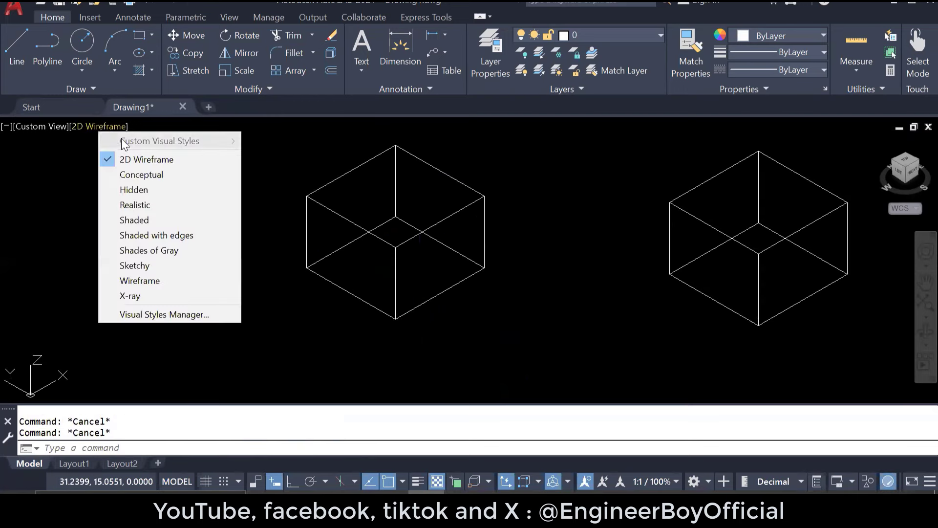
{"action": "left_click", "coordinate": [146, 174]}
{"action": "mouse_move", "coordinate": [501, 280]}
{"action": "middle_mouse_down"}
{"action": "mouse_move", "coordinate": [496, 297]}
{"action": "mouse_move", "coordinate": [447, 297]}
{"action": "middle_mouse_up"}
{"action": "scroll", "coordinate": [446, 298], "scroll_direction": "down", "scroll_amount": 4}
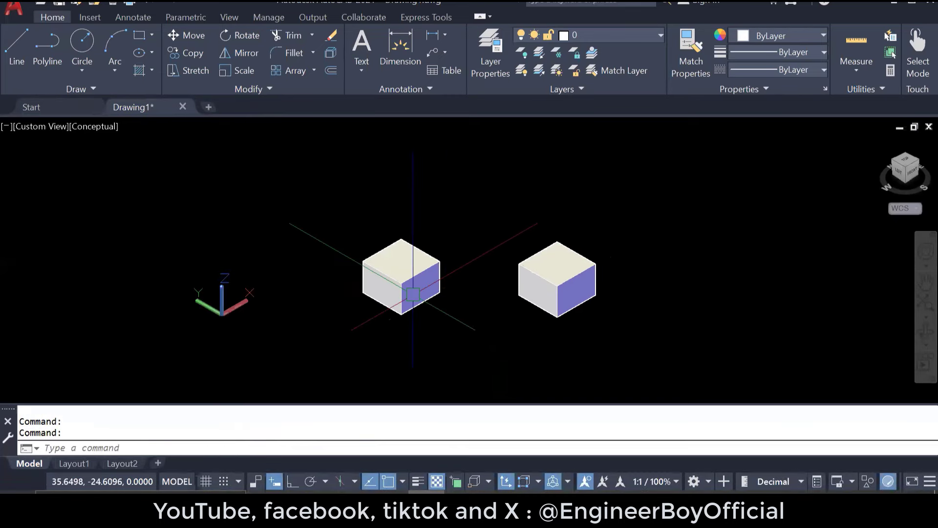
{"action": "scroll", "coordinate": [418, 290], "scroll_direction": "up", "scroll_amount": 2}
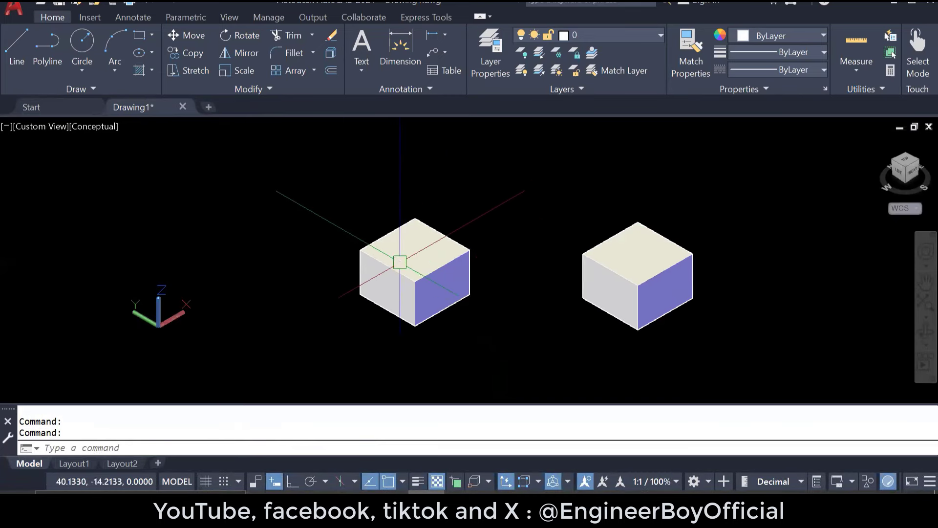
Step: Orbit the model slightly with 3DORBIT to examine the shaded boxes from another angle
{"action": "type", "text": "3DO"}
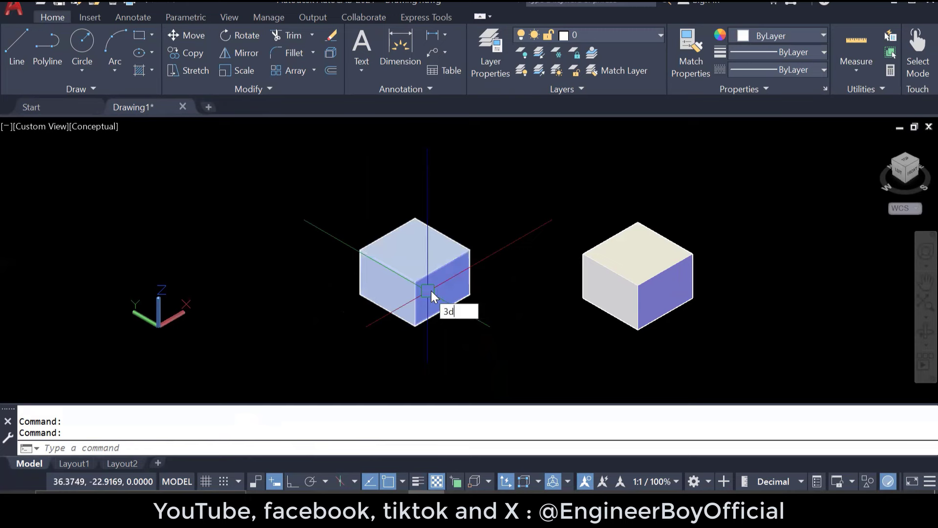
{"action": "key", "text": "Return"}
{"action": "mouse_move", "coordinate": [449, 267]}
{"action": "left_mouse_down"}
{"action": "mouse_move", "coordinate": [352, 295]}
{"action": "mouse_move", "coordinate": [339, 247]}
{"action": "mouse_move", "coordinate": [505, 283]}
{"action": "mouse_move", "coordinate": [468, 295]}
{"action": "mouse_move", "coordinate": [424, 279]}
{"action": "mouse_move", "coordinate": [443, 276]}
{"action": "left_mouse_up"}
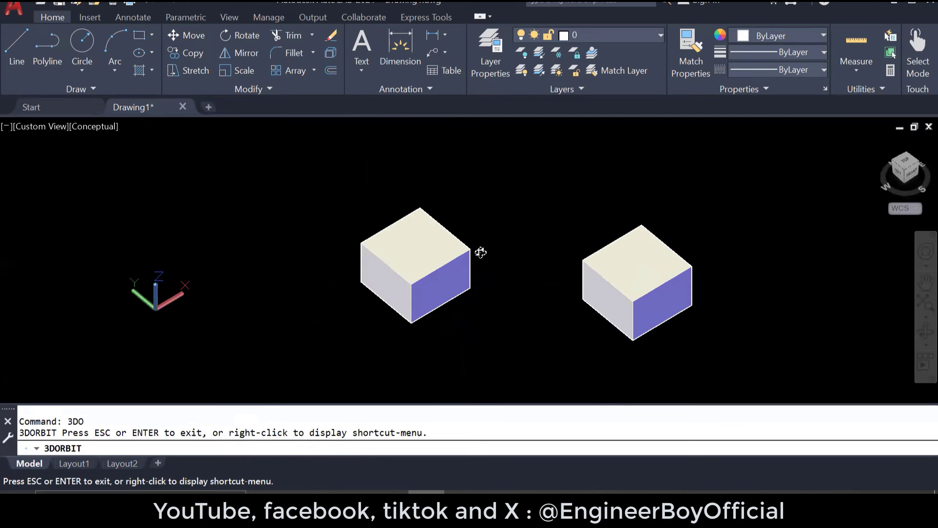
{"action": "key", "text": "Escape"}
{"action": "middle_click_drag", "start_coordinate": [529, 263], "coordinate": [468, 264]}
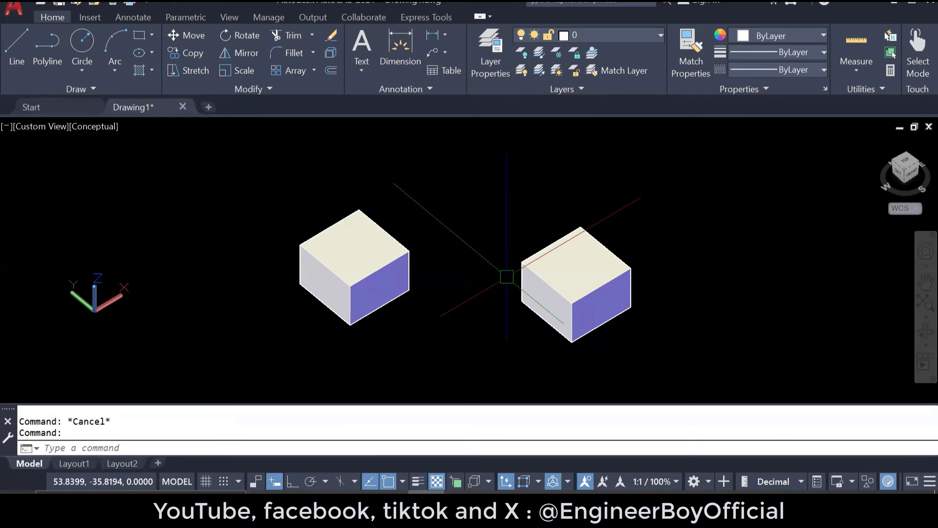
Step: Erase both boxes and return the drawing to the Top view
{"action": "middle_click_drag", "start_coordinate": [549, 272], "coordinate": [455, 277]}
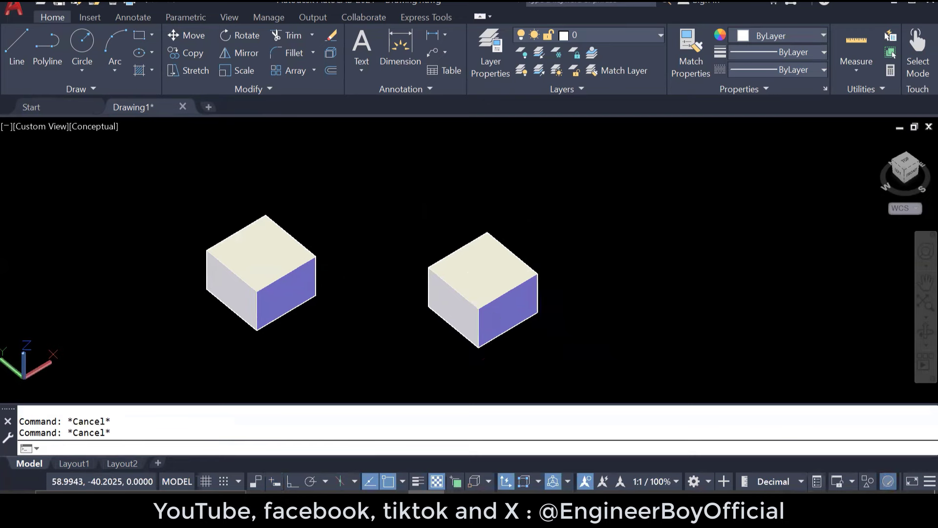
{"action": "left_click", "coordinate": [575, 350]}
{"action": "left_click", "coordinate": [152, 194]}
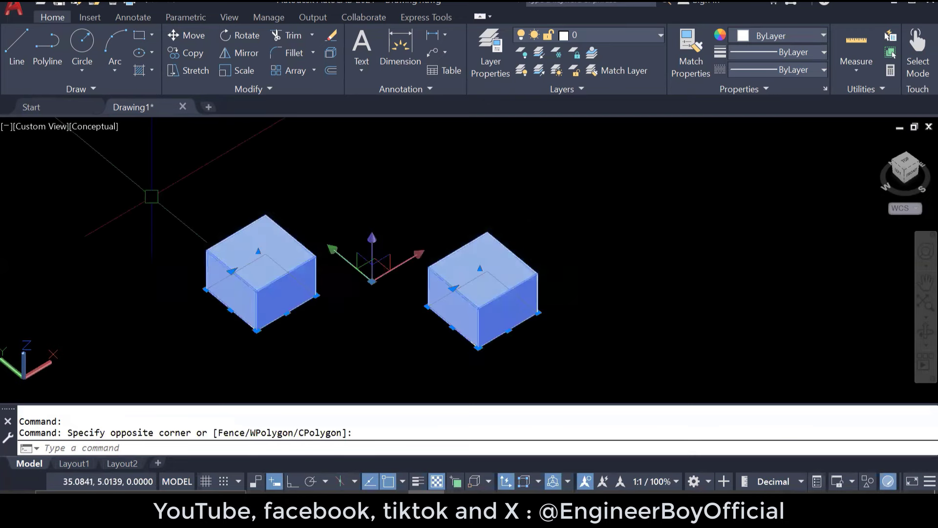
{"action": "type", "text": "E"}
{"action": "key", "text": "Return"}
{"action": "key", "text": "Escape"}
{"action": "key", "text": "Escape"}
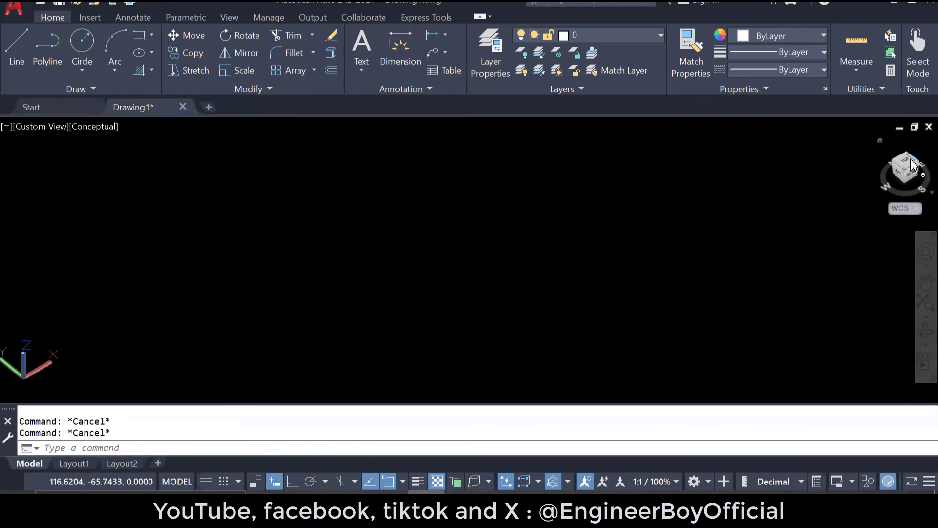
{"action": "left_click", "coordinate": [906, 164]}
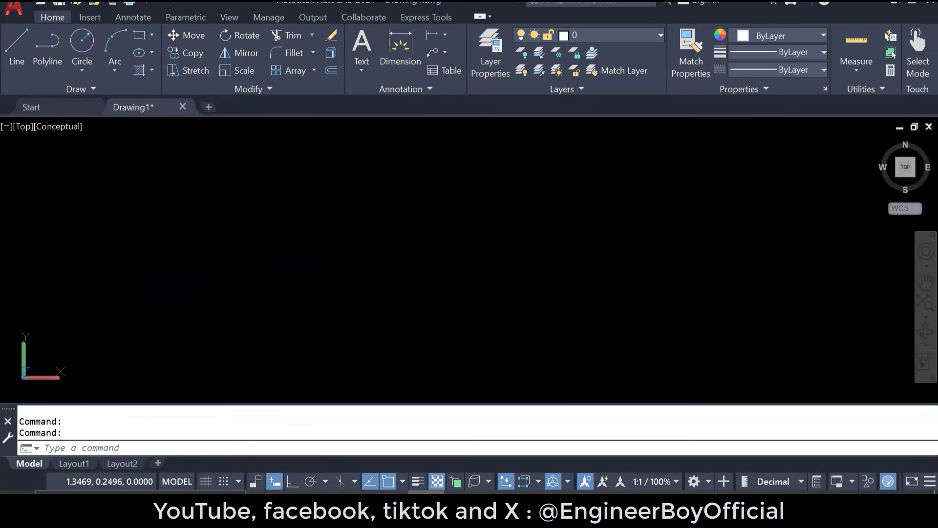
Step: Zoom to the drawing extents and switch the visual style to 2D Wireframe
{"action": "middle_click", "coordinate": [641, 227]}
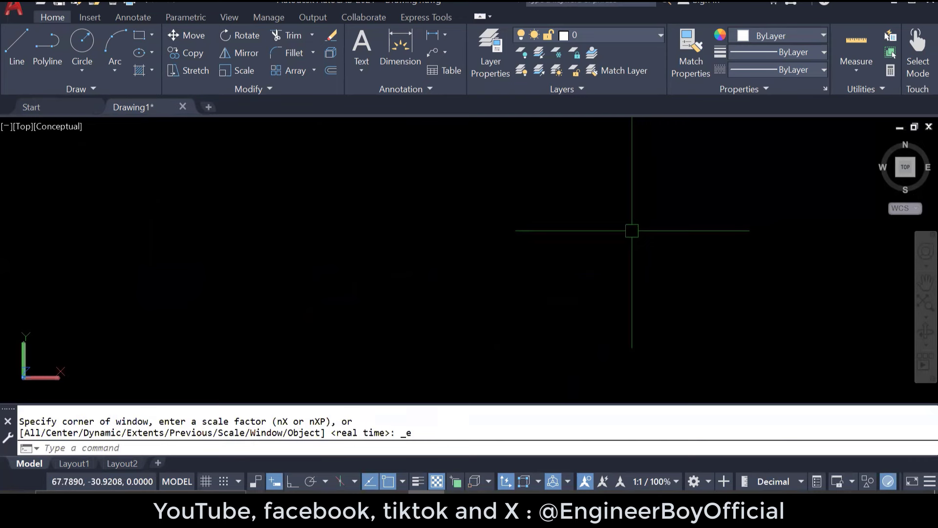
{"action": "left_click", "coordinate": [54, 123]}
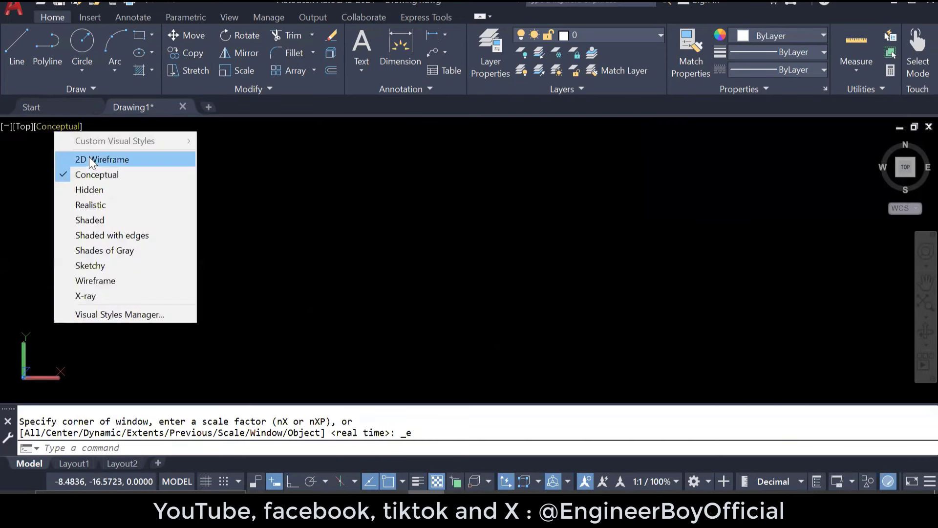
{"action": "left_click", "coordinate": [93, 160]}
{"action": "left_click", "coordinate": [318, 308]}
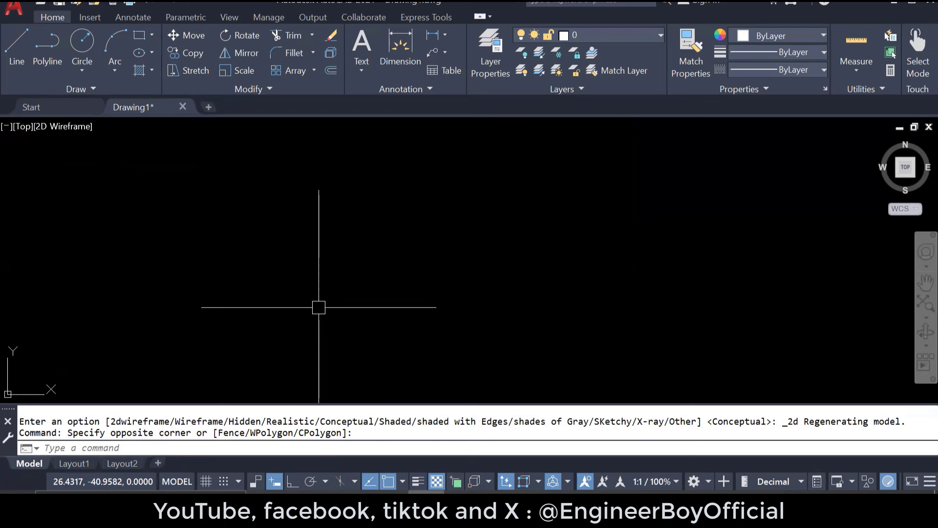
Step: Set the grid snap type to Isometric snap in the drafting settings
{"action": "type", "text": "DS"}
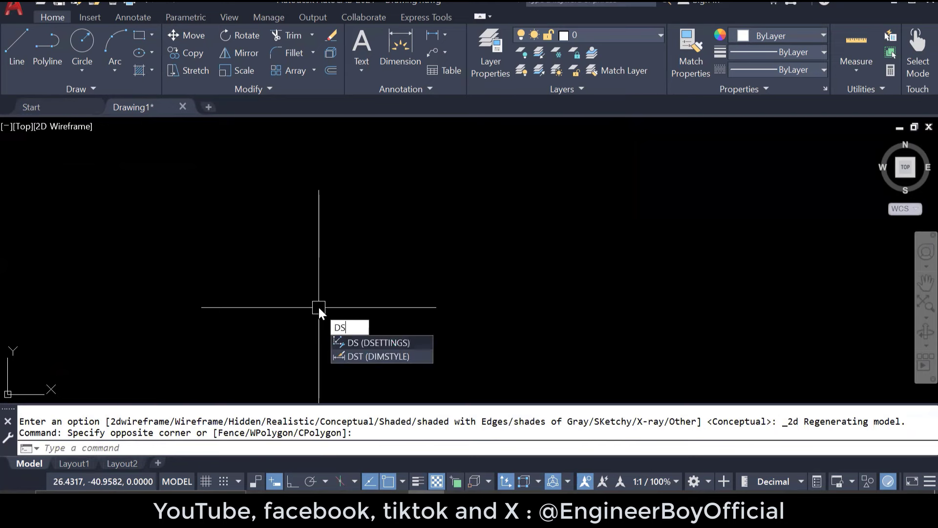
{"action": "key", "text": "Return"}
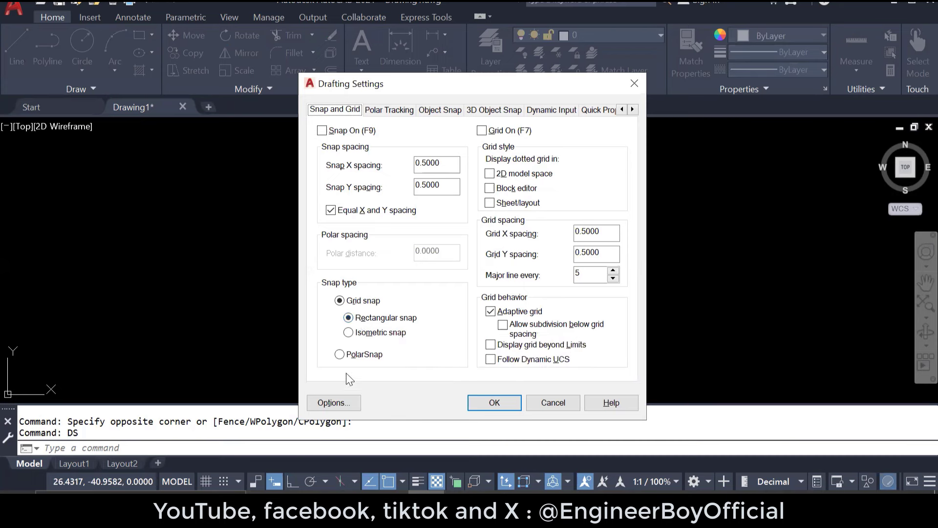
{"action": "left_click", "coordinate": [366, 336]}
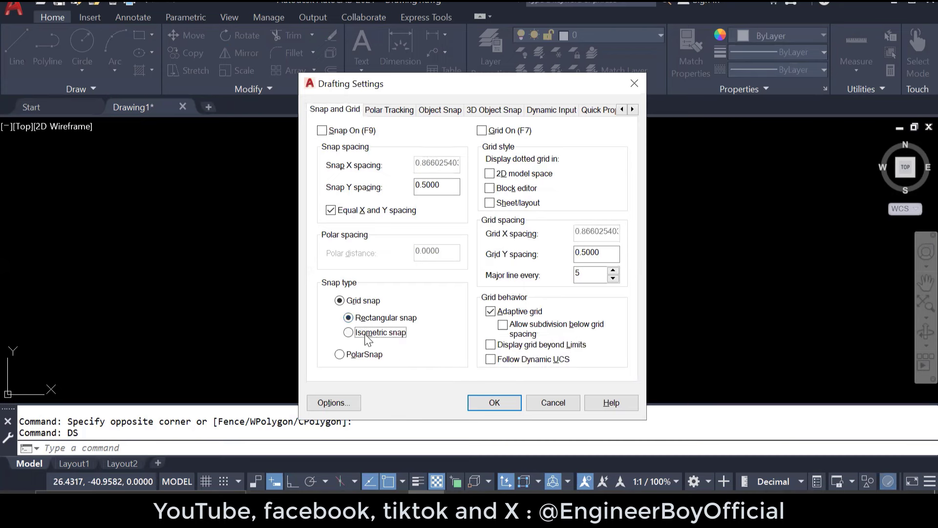
{"action": "left_click", "coordinate": [494, 403]}
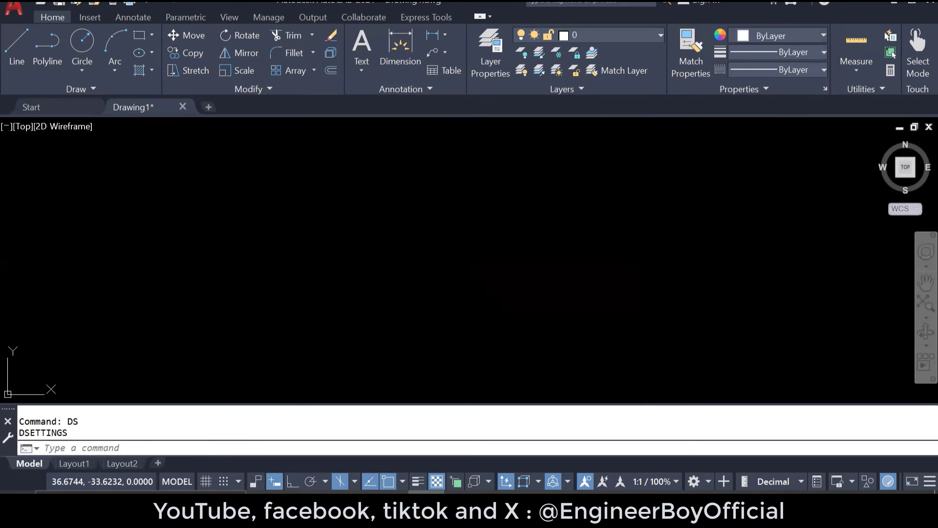
Step: Review the drawing's length type, precision and insertion scale units
{"action": "type", "text": "UN"}
{"action": "key", "text": "Return"}
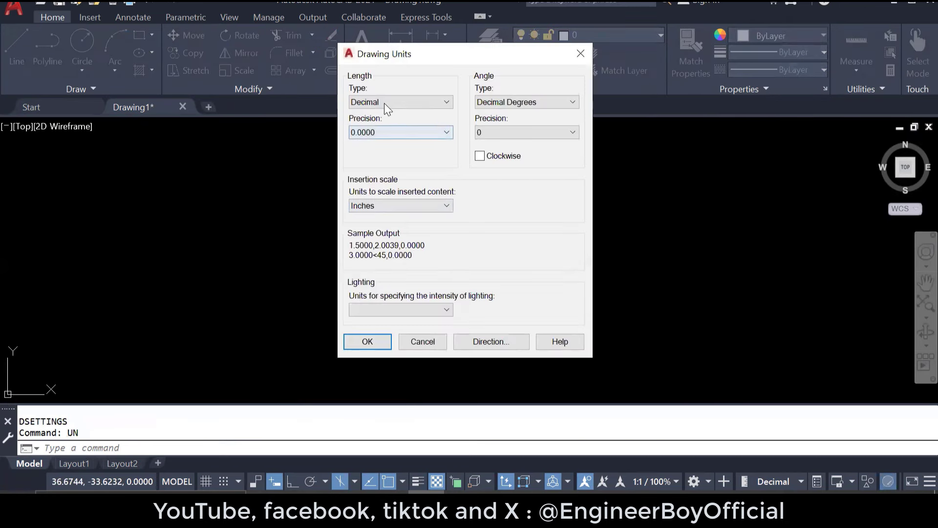
{"action": "left_click", "coordinate": [366, 343]}
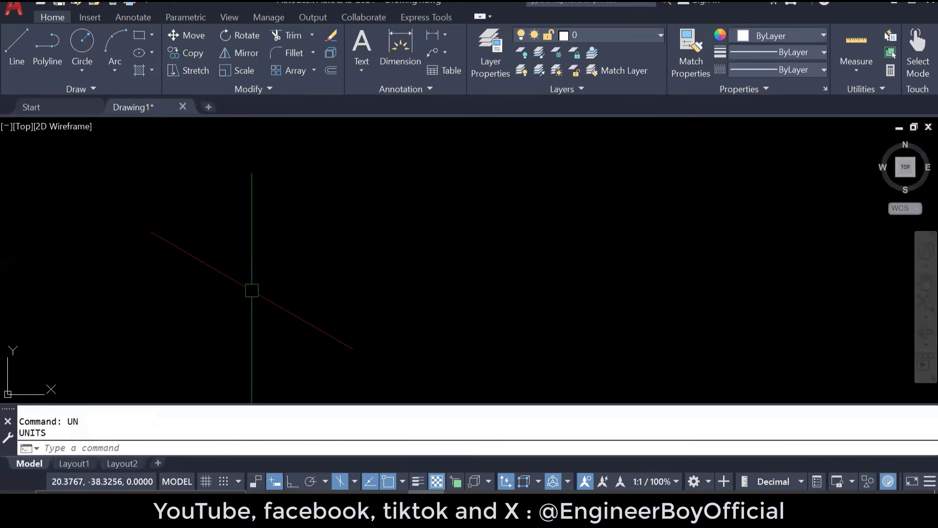
Step: Turn Ortho mode on and draw a 10-unit line at 150° along the isometric axis
{"action": "type", "text": "l"}
{"action": "key", "text": "Return"}
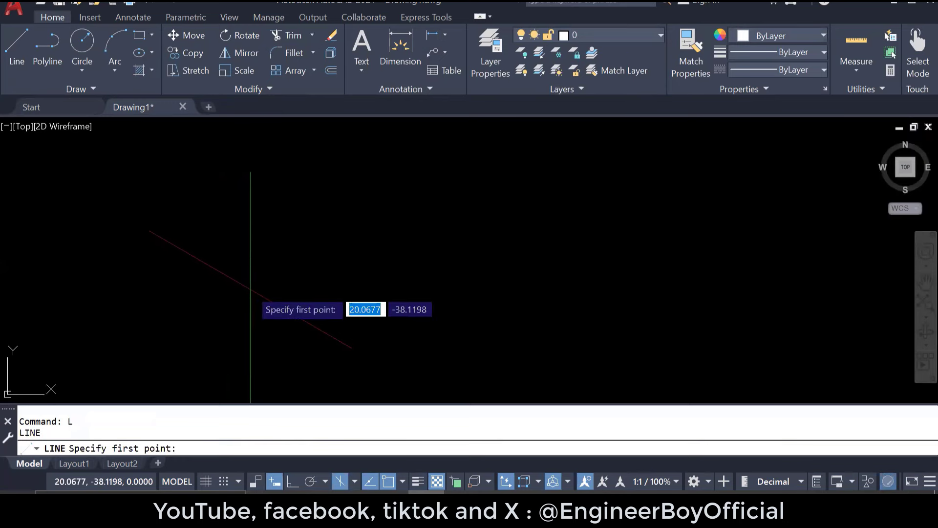
{"action": "left_click", "coordinate": [331, 283]}
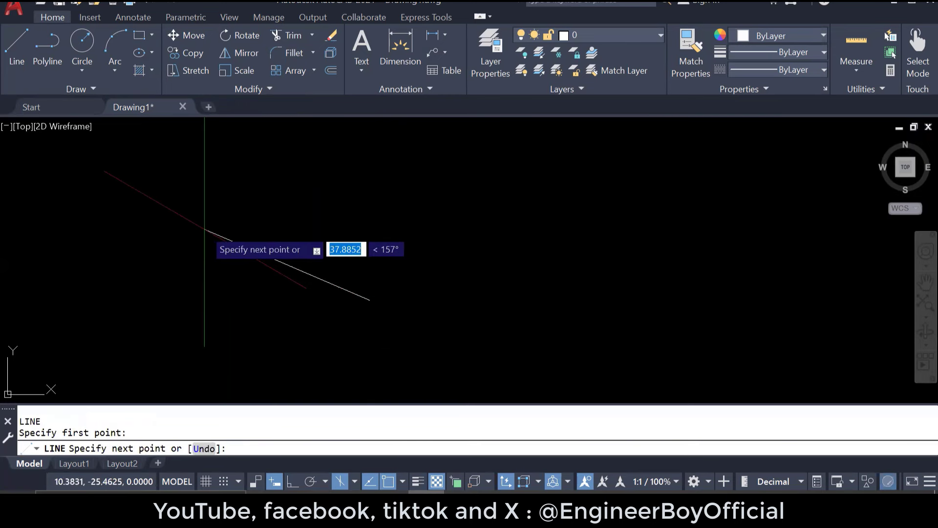
{"action": "left_click", "coordinate": [290, 480]}
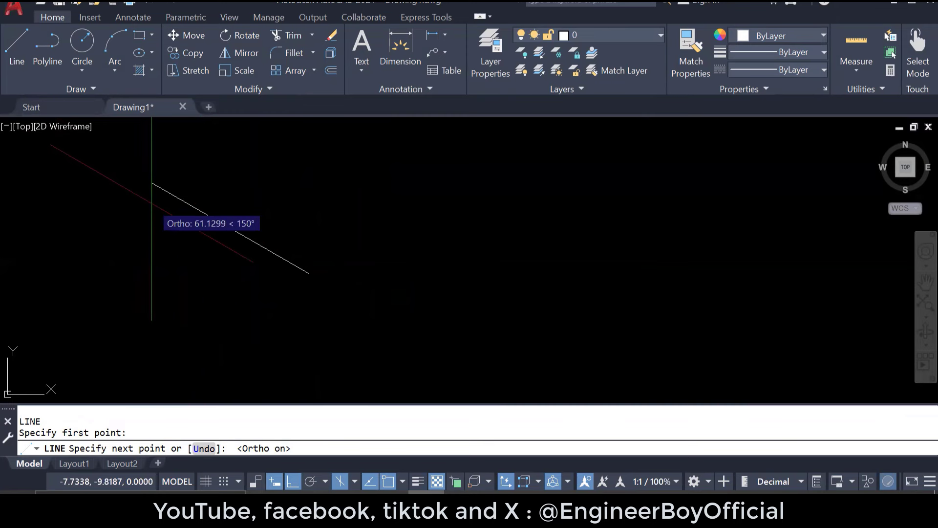
{"action": "type", "text": "10"}
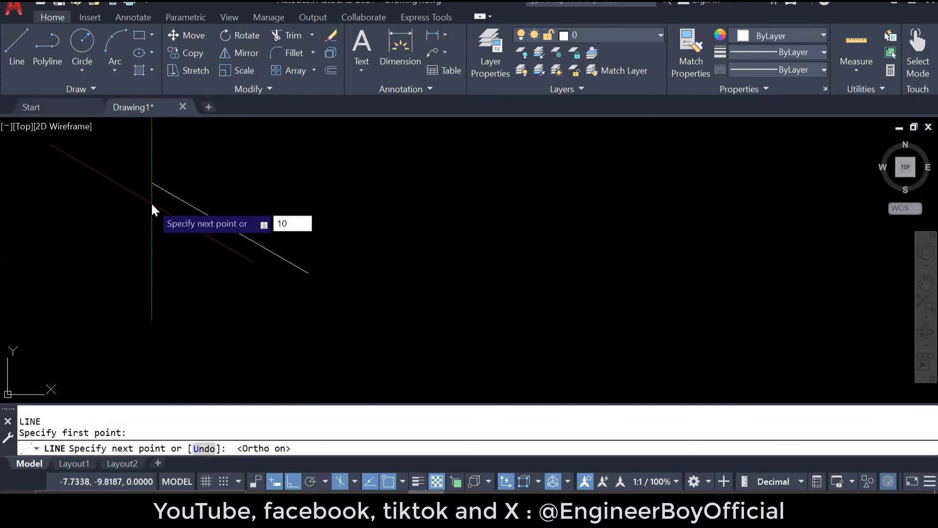
{"action": "key", "text": "Return"}
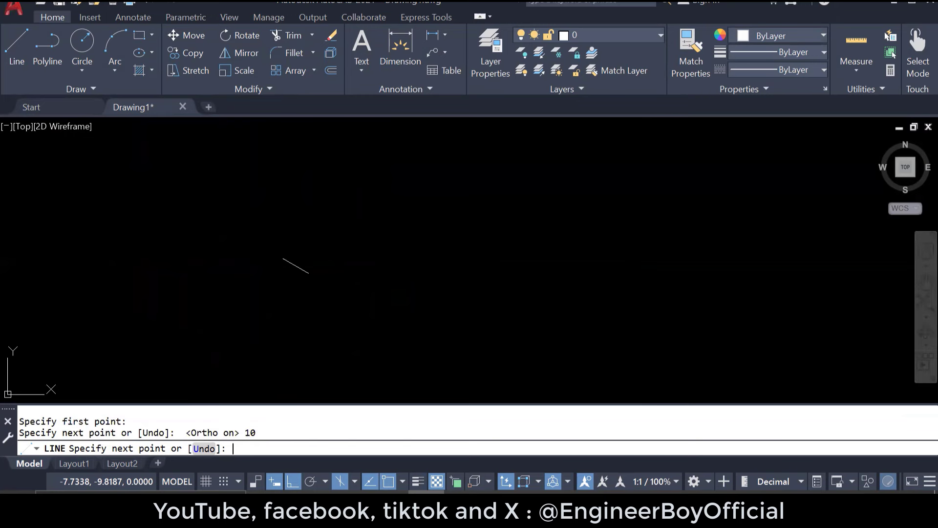
{"action": "key", "text": "Escape"}
{"action": "key", "text": "Escape"}
{"action": "key", "text": "Escape"}
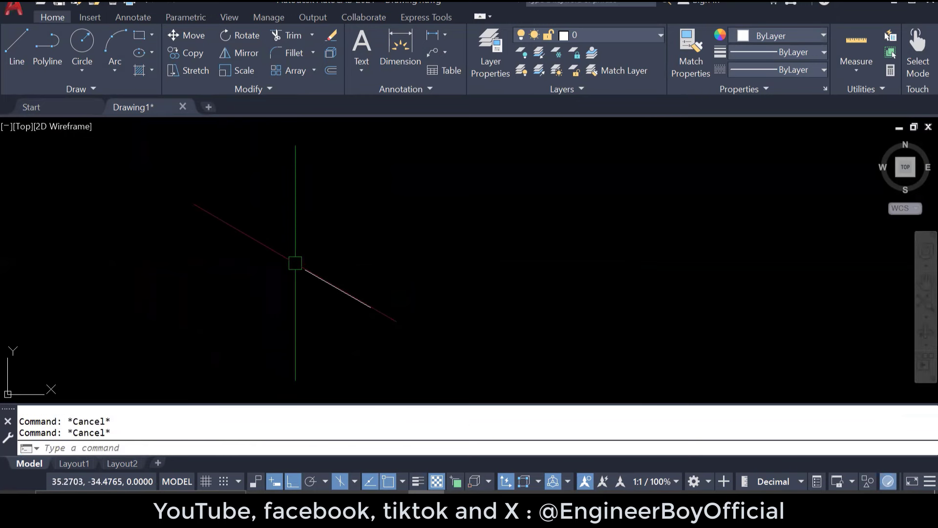
Step: Draw a 1-unit vertical line upward from the lower end of the sloped line
{"action": "type", "text": "l"}
{"action": "key", "text": "Return"}
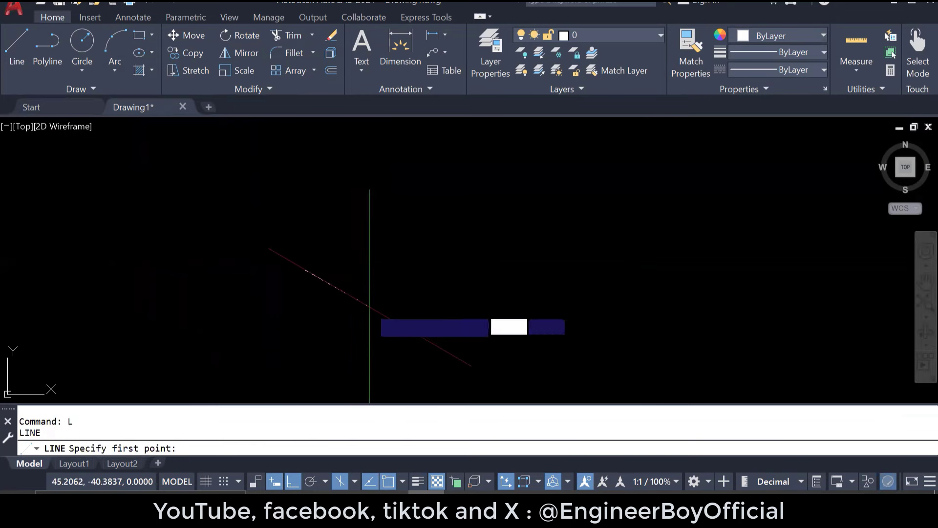
{"action": "left_click", "coordinate": [371, 307]}
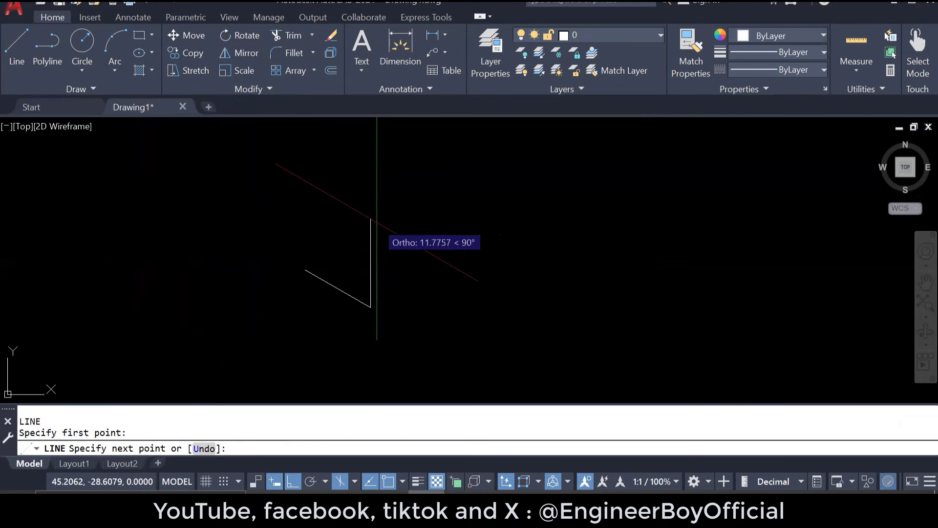
{"action": "type", "text": "1"}
{"action": "key", "text": "Return"}
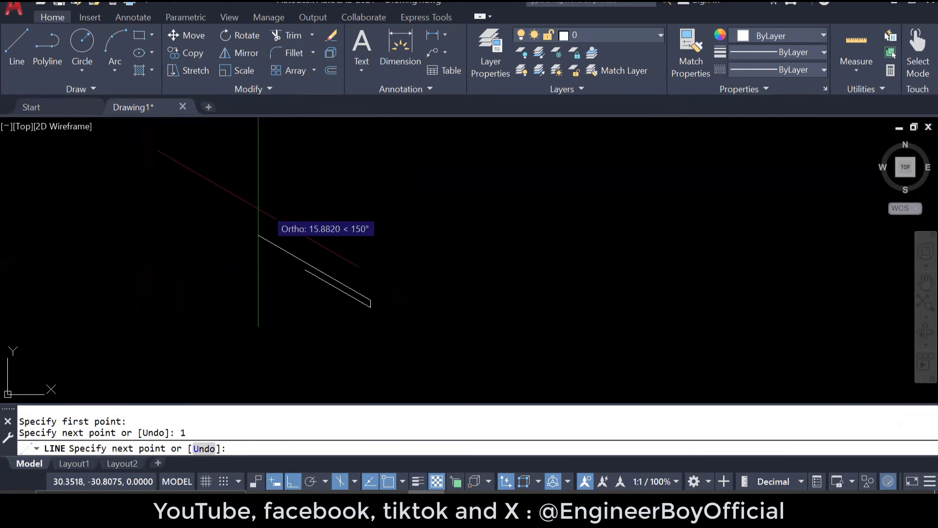
{"action": "key", "text": "Escape"}
{"action": "key", "text": "Escape"}
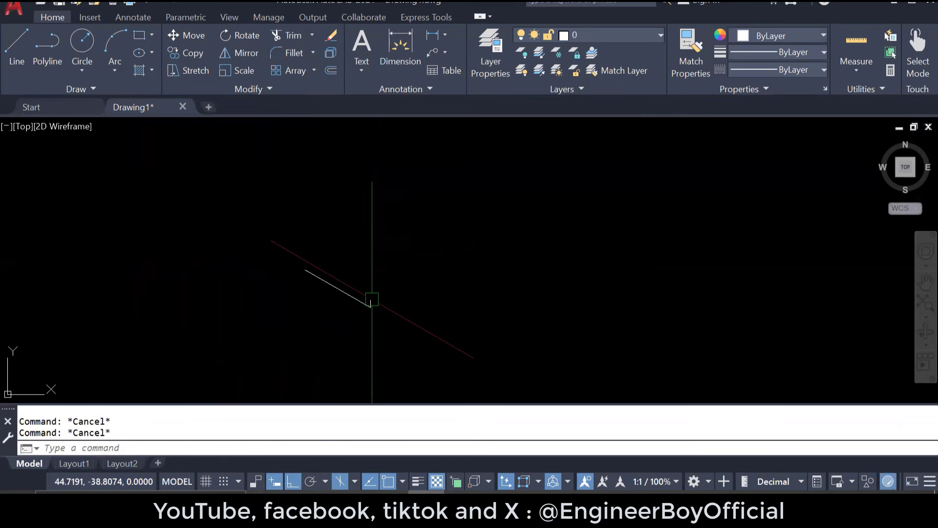
Step: Erase the 1-unit vertical line
{"action": "left_click", "coordinate": [372, 299]}
{"action": "type", "text": "e"}
{"action": "key", "text": "Return"}
{"action": "key", "text": "Escape"}
{"action": "key", "text": "Escape"}
Step: Draw a 10-unit vertical line up near the sloped line's lower end, continued by a 10-unit line at 150°
{"action": "type", "text": "l"}
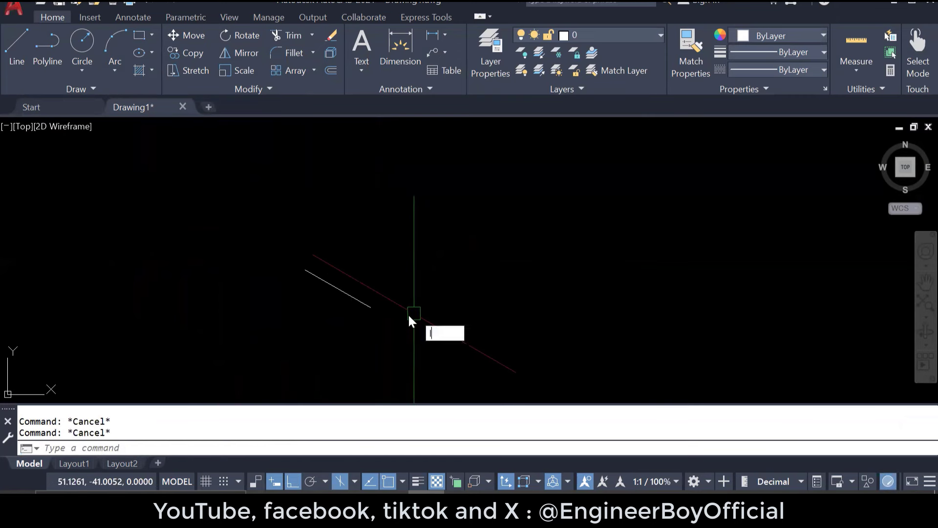
{"action": "key", "text": "Return"}
{"action": "left_click", "coordinate": [370, 307]}
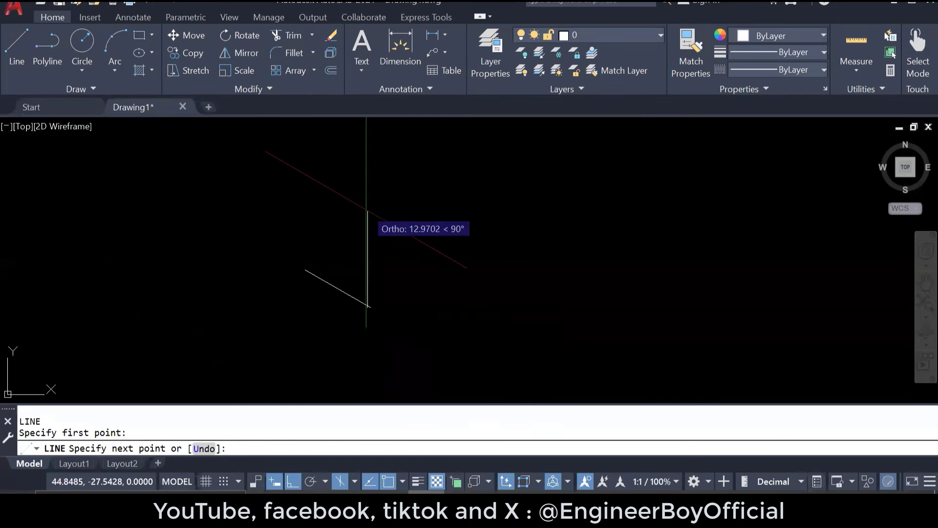
{"action": "type", "text": "10"}
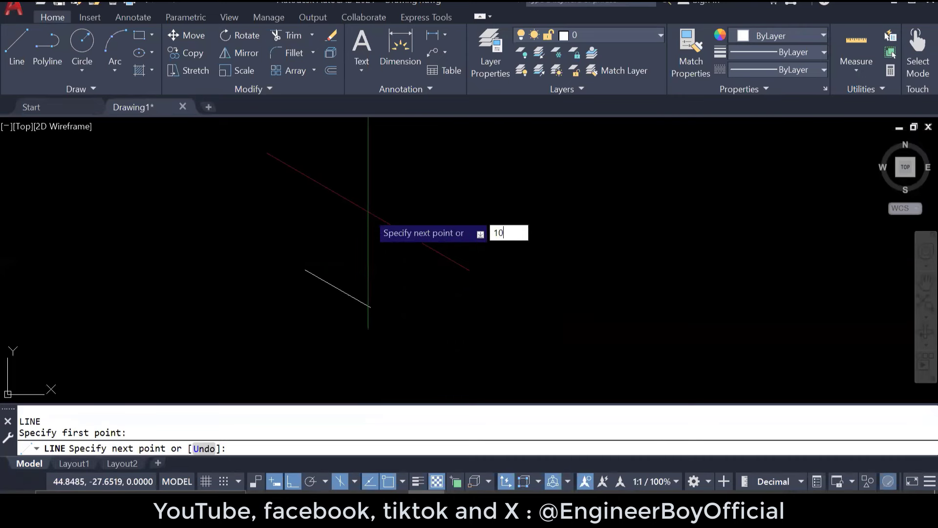
{"action": "key", "text": "Return"}
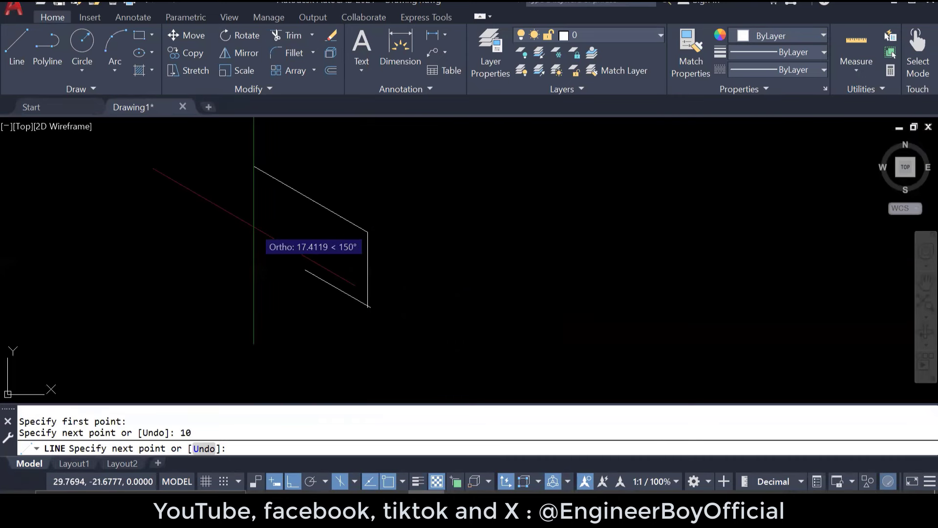
{"action": "type", "text": "10"}
{"action": "key", "text": "Return"}
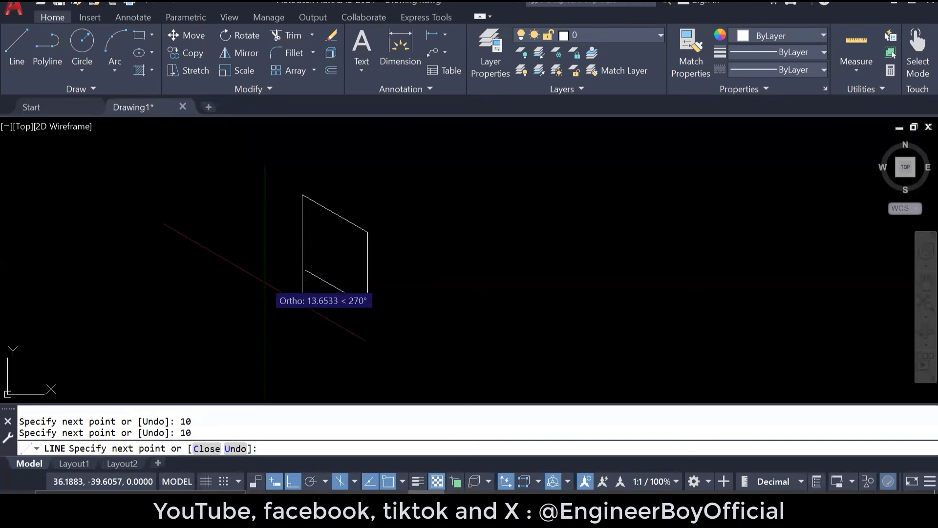
Step: Try to close the outline with a vertical side down to the upper end of the first sloped line
{"action": "scroll", "coordinate": [303, 269], "scroll_direction": "up", "scroll_amount": 3}
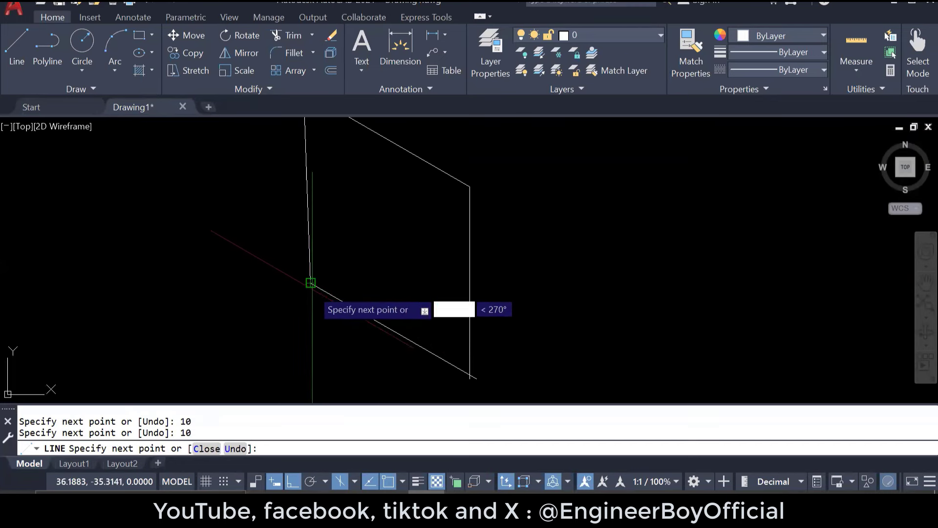
{"action": "scroll", "coordinate": [313, 282], "scroll_direction": "down", "scroll_amount": 5}
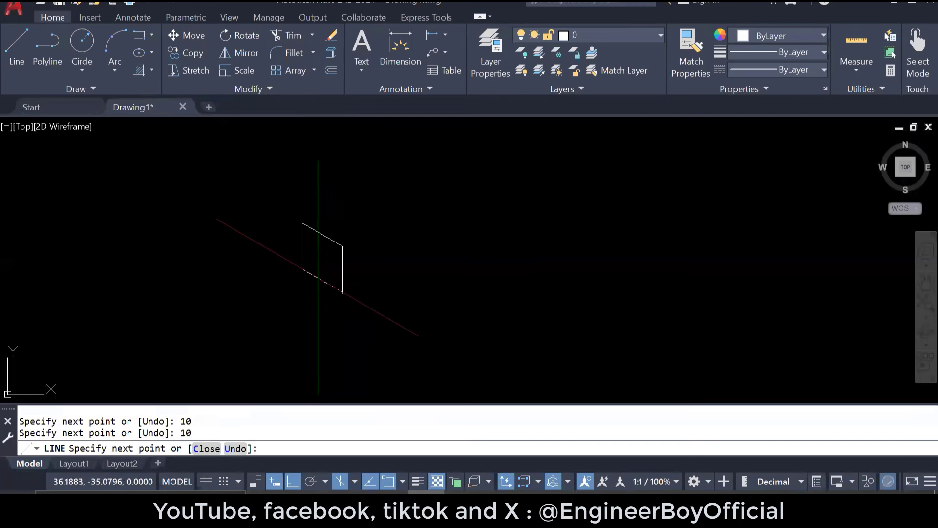
{"action": "scroll", "coordinate": [342, 285], "scroll_direction": "up", "scroll_amount": 4}
{"action": "scroll", "coordinate": [343, 279], "scroll_direction": "up", "scroll_amount": 3}
{"action": "key", "text": "Escape"}
{"action": "key", "text": "Escape"}
{"action": "key", "text": "Escape"}
{"action": "scroll", "coordinate": [398, 336], "scroll_direction": "down", "scroll_amount": 3}
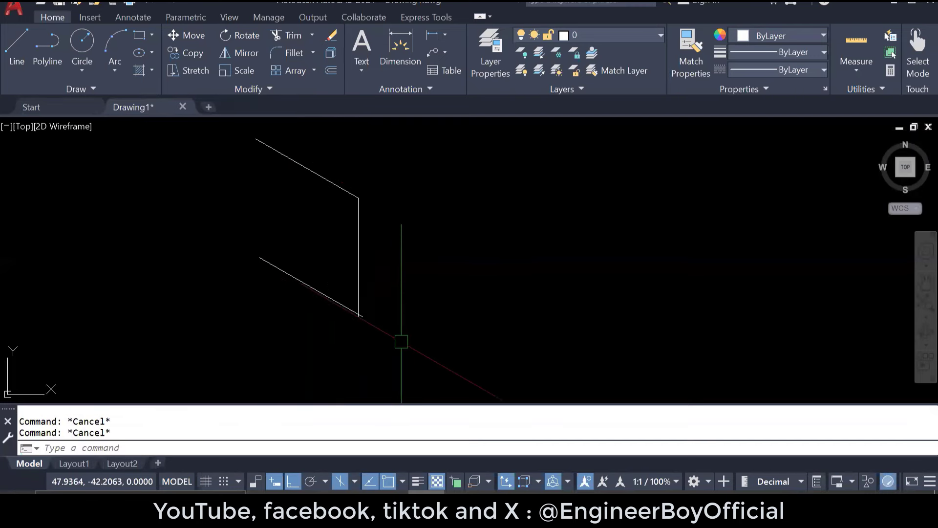
Step: Erase all the lines of the misaligned outline
{"action": "left_click", "coordinate": [404, 343]}
{"action": "left_click", "coordinate": [253, 168]}
{"action": "key", "text": "Delete"}
{"action": "key", "text": "Escape"}
{"action": "key", "text": "Escape"}
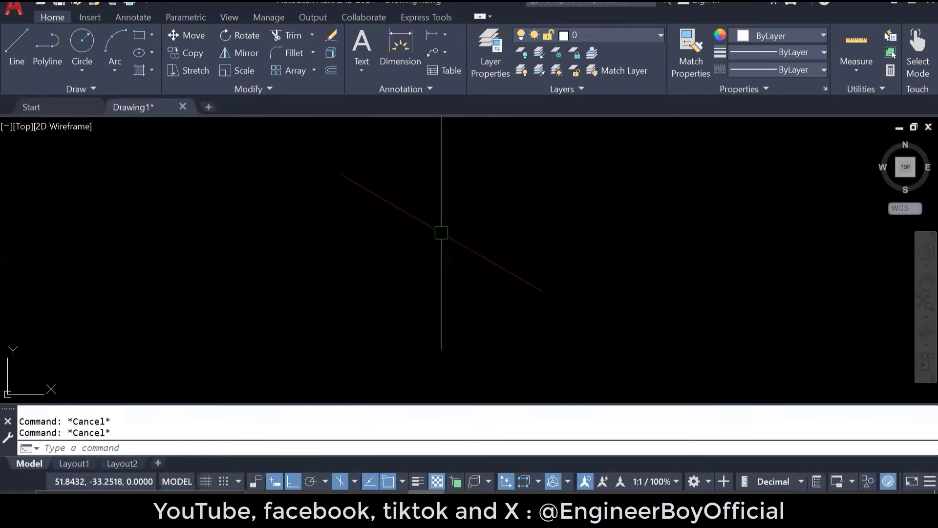
Step: Draw a new 10-unit line at 150° as the bottom edge of an isometric square
{"action": "type", "text": "L"}
{"action": "key", "text": "Return"}
{"action": "left_click", "coordinate": [380, 309]}
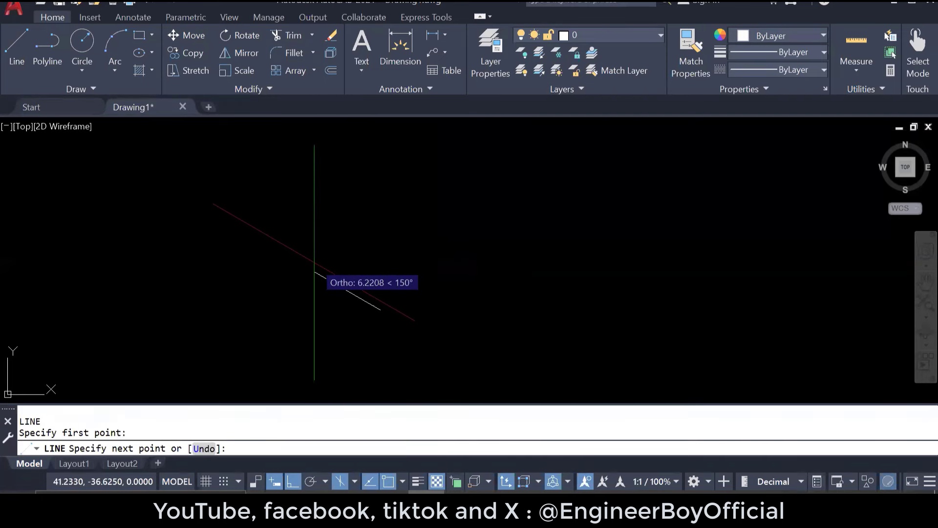
{"action": "type", "text": "10"}
{"action": "key", "text": "Return"}
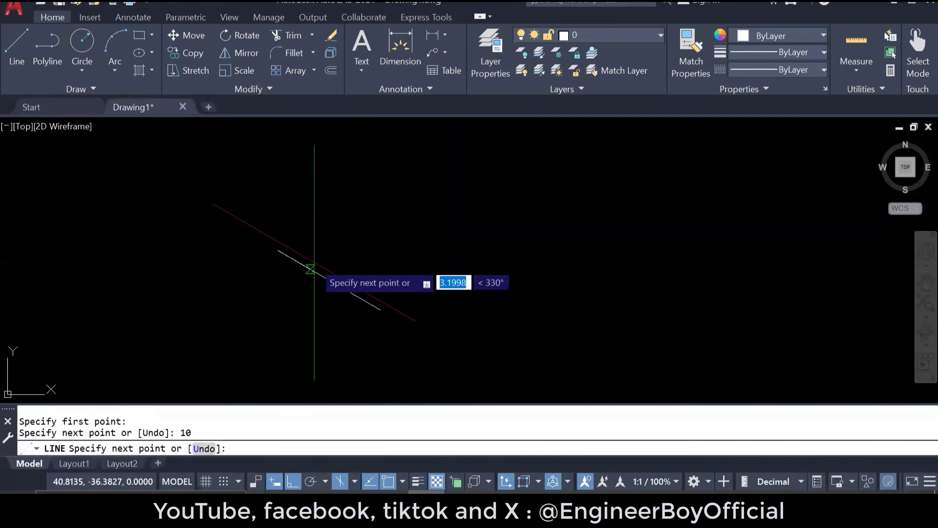
{"action": "key", "text": "Return"}
Step: Complete the isometric square with a 10-unit vertical side, a 10-unit top edge at 150° and a closing vertical side
{"action": "key", "text": "Return"}
{"action": "left_click", "coordinate": [380, 310]}
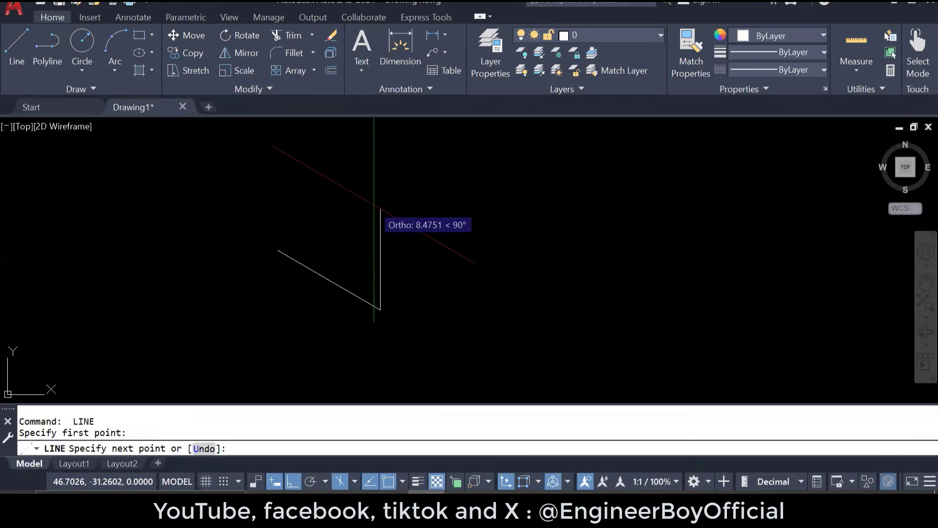
{"action": "type", "text": "10"}
{"action": "key", "text": "Return"}
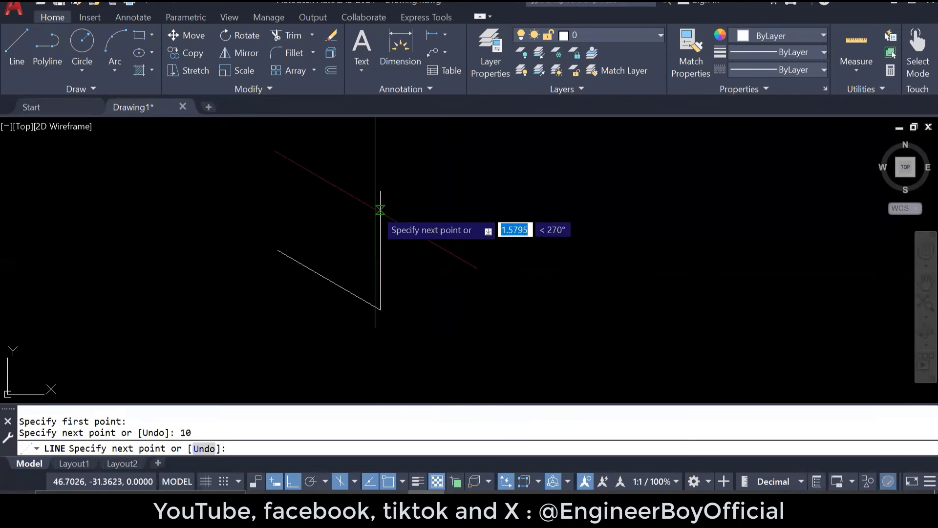
{"action": "type", "text": "10"}
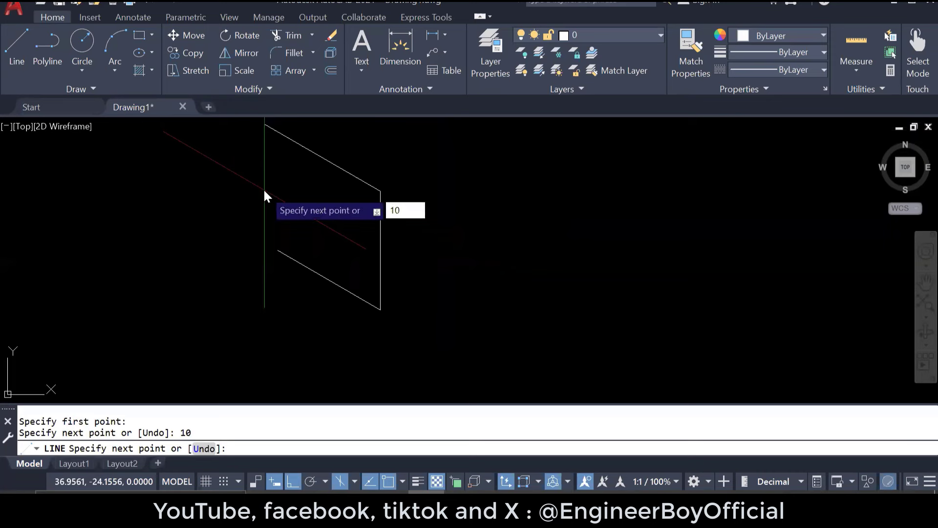
{"action": "key", "text": "Return"}
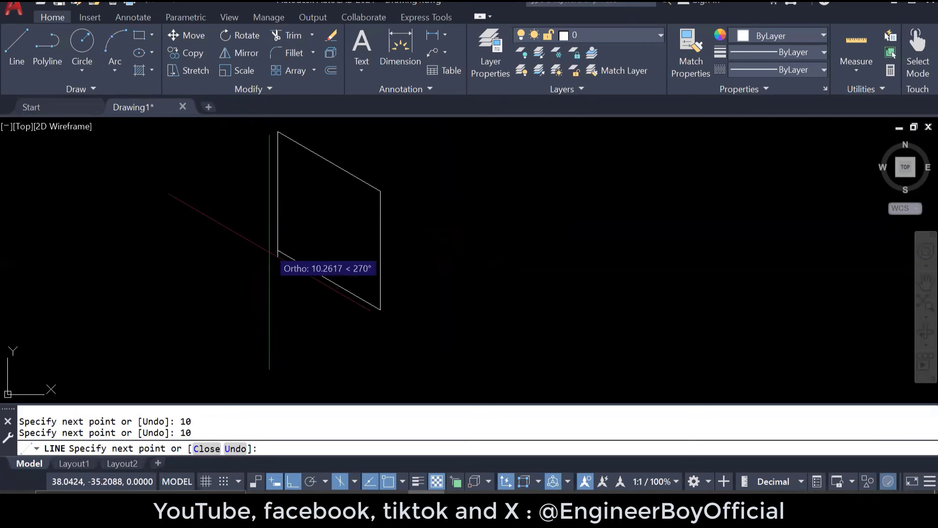
{"action": "key", "text": "Escape"}
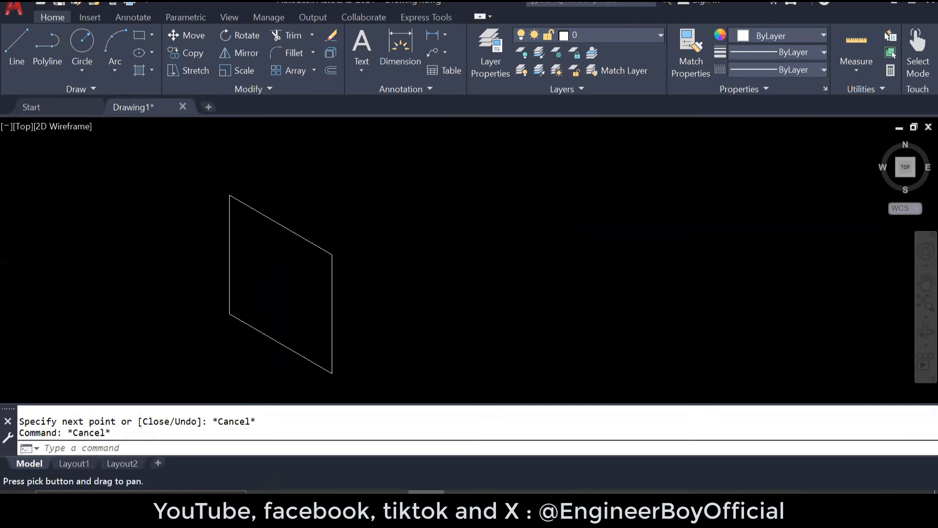
Step: Mirror the isometric square about its shorter-placed vertical side nearest the centre, keeping the original, to form the cube's second front face
{"action": "key", "text": "Escape"}
{"action": "left_click", "coordinate": [318, 328]}
{"action": "left_click", "coordinate": [229, 225]}
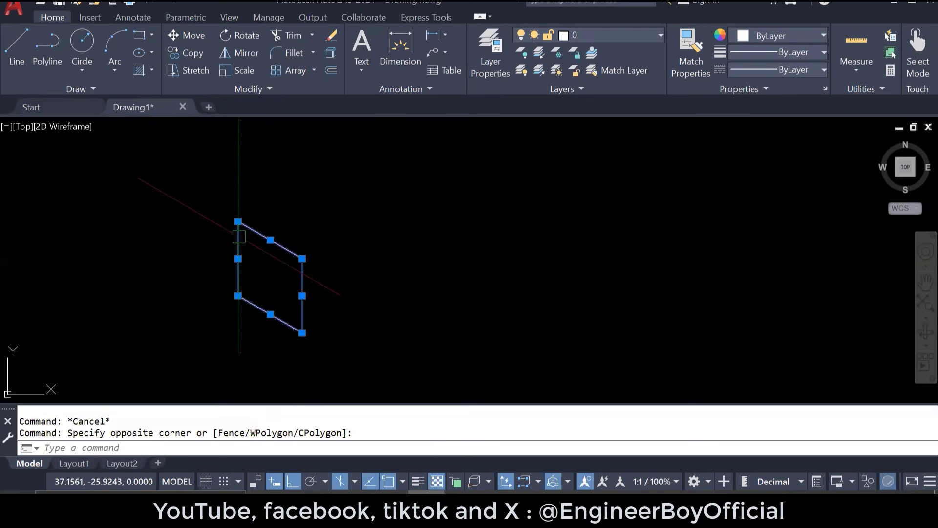
{"action": "type", "text": "MI"}
{"action": "key", "text": "Return"}
{"action": "left_click", "coordinate": [309, 294]}
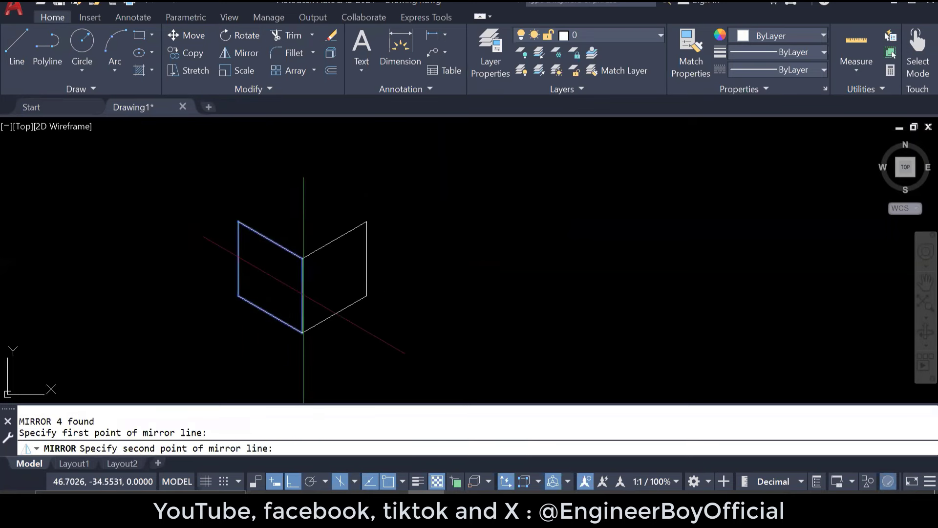
{"action": "left_click", "coordinate": [312, 261]}
{"action": "key", "text": "Return"}
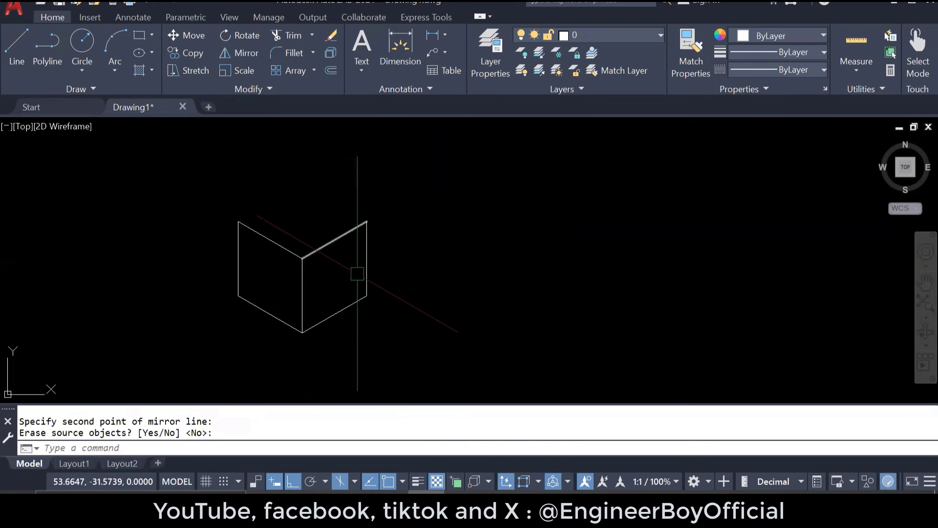
{"action": "key", "text": "Escape"}
{"action": "key", "text": "Escape"}
Step: Draw the cube's two back top edges, including a 10-unit line at 150° from the second face's upper outer corner
{"action": "middle_click_drag", "start_coordinate": [329, 285], "coordinate": [377, 288]}
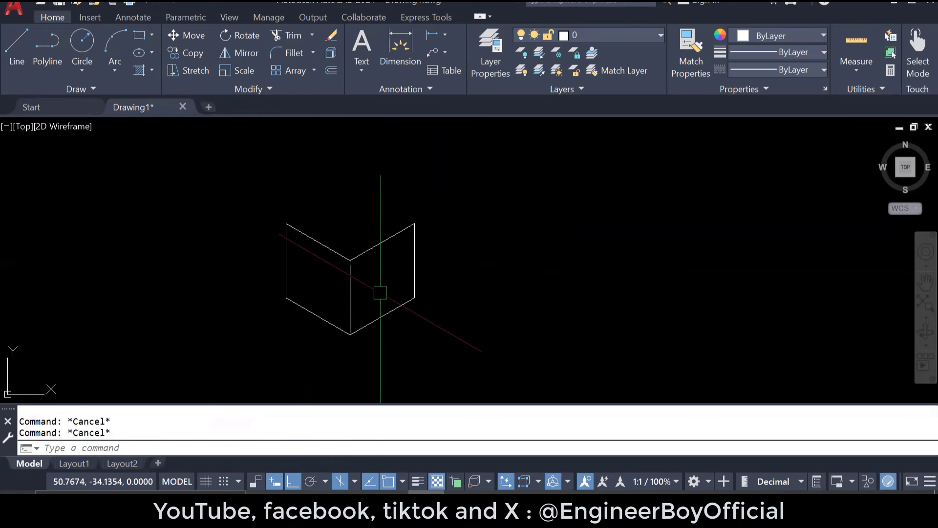
{"action": "type", "text": "L"}
{"action": "key", "text": "Return"}
{"action": "left_click", "coordinate": [414, 224]}
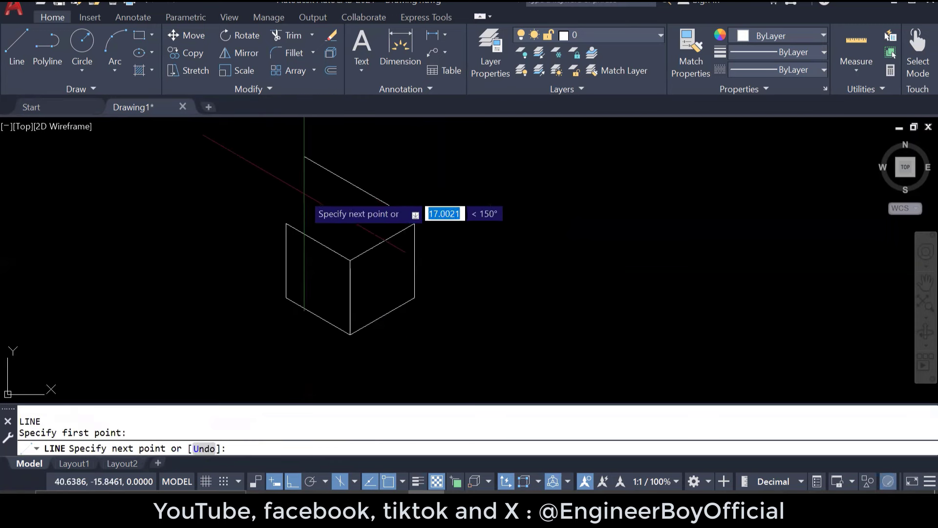
{"action": "type", "text": "10"}
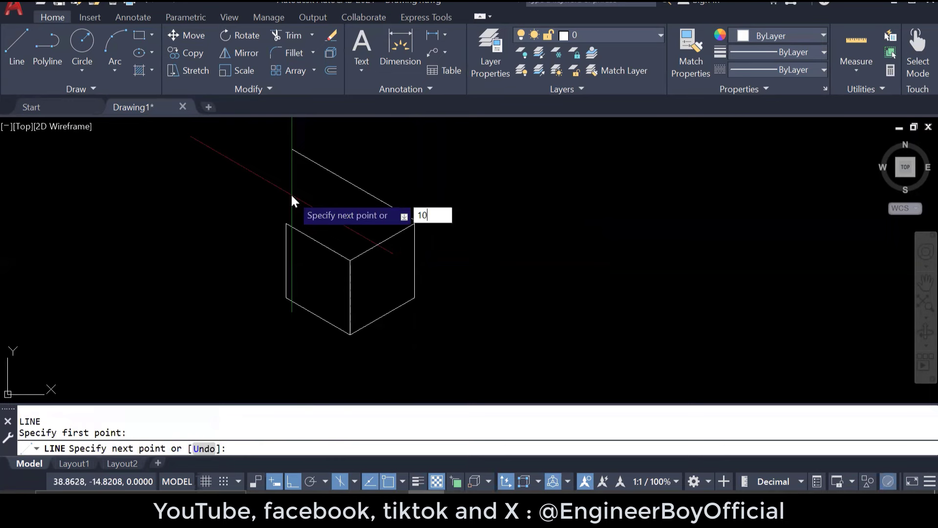
{"action": "key", "text": "Return"}
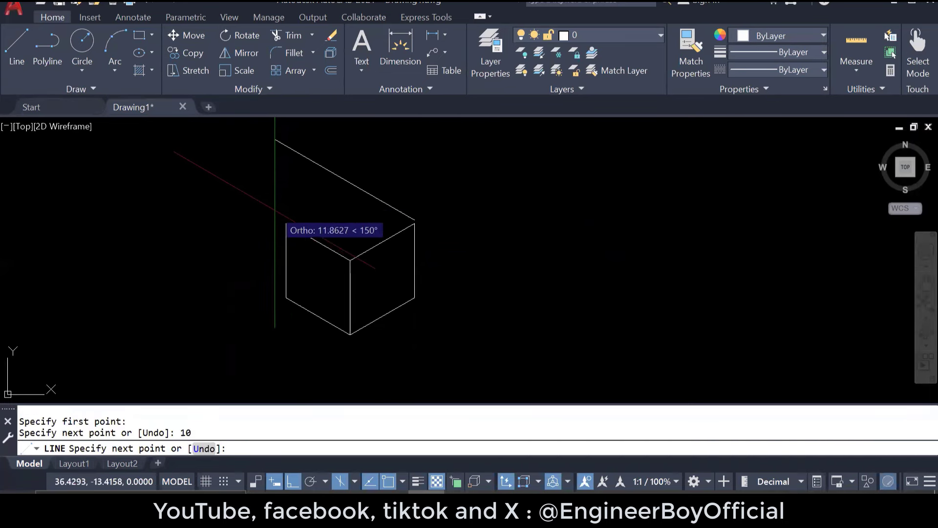
{"action": "key", "text": "Escape"}
{"action": "key", "text": "Escape"}
{"action": "middle_click_drag", "start_coordinate": [484, 247], "coordinate": [598, 246]}
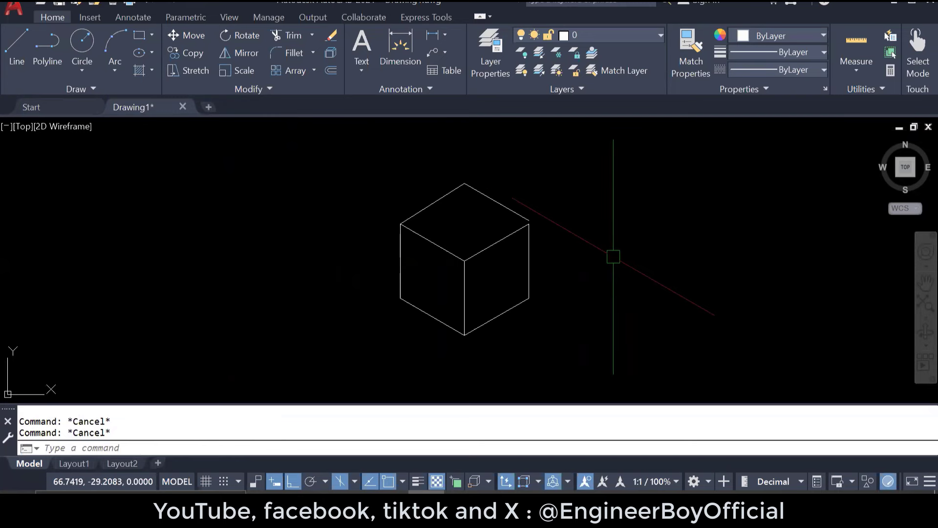
Step: Stretch the loose end of the back top edge onto the upper outer corner of the second front face
{"action": "scroll", "coordinate": [526, 226], "scroll_direction": "up", "scroll_amount": 4}
{"action": "left_click", "coordinate": [533, 213]}
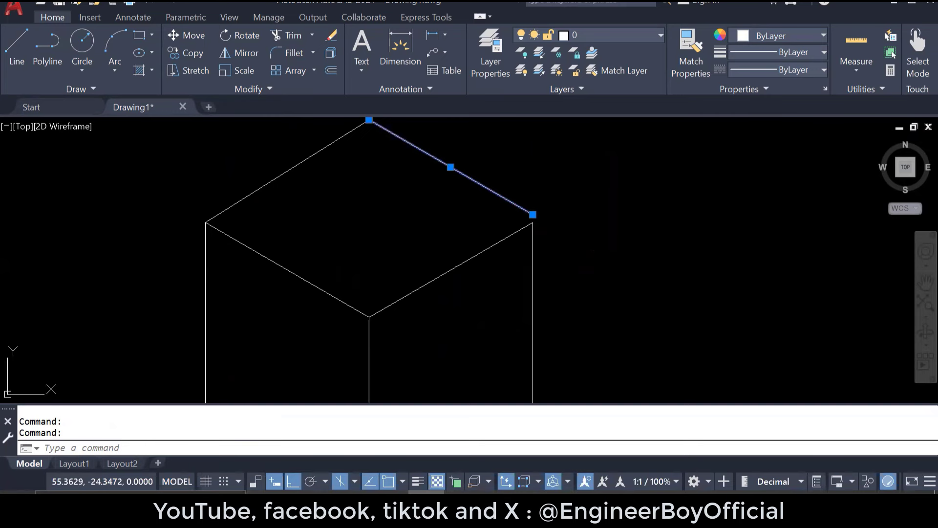
{"action": "left_click", "coordinate": [533, 215]}
{"action": "key", "text": "Escape"}
{"action": "key", "text": "Escape"}
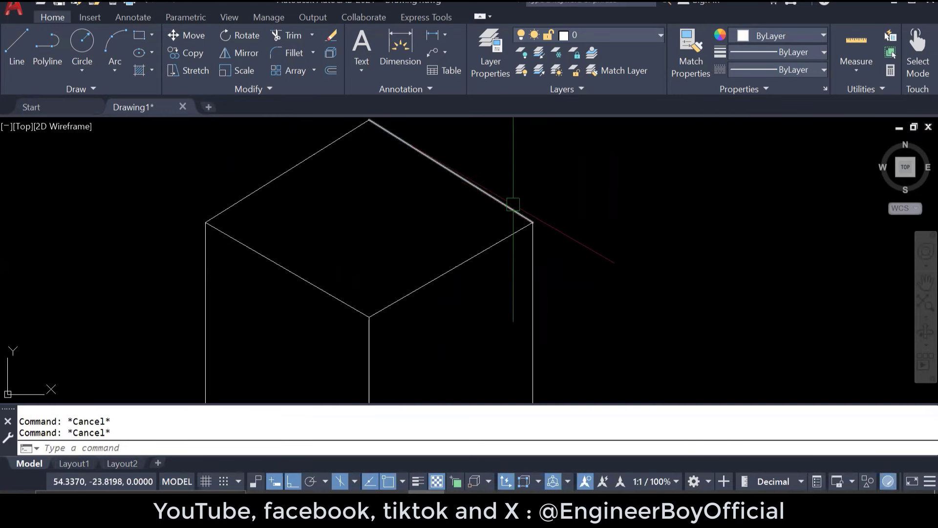
Step: Orbit the isometric cube with 3DORBIT to inspect its flat linework and restore the Top view
{"action": "scroll", "coordinate": [514, 205], "scroll_direction": "down", "scroll_amount": 6}
{"action": "scroll", "coordinate": [453, 234], "scroll_direction": "up", "scroll_amount": 2}
{"action": "middle_click_drag", "start_coordinate": [453, 235], "coordinate": [469, 268]}
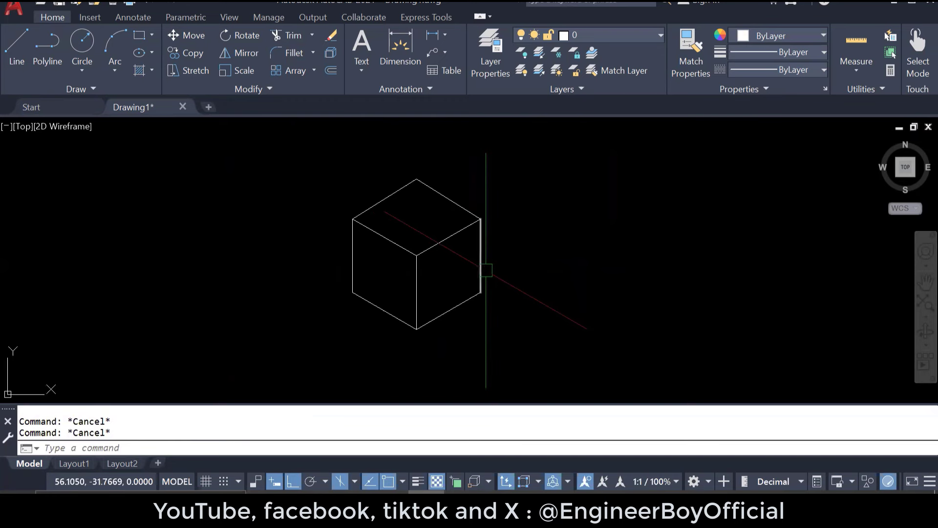
{"action": "type", "text": "3do"}
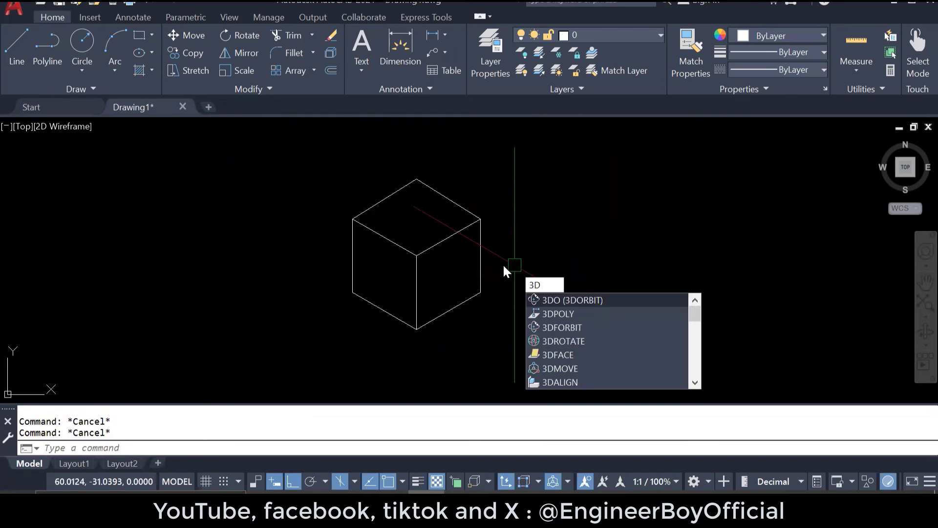
{"action": "key", "text": "Return"}
{"action": "left_click_drag", "start_coordinate": [417, 273], "coordinate": [411, 247]}
{"action": "key", "text": "Escape"}
{"action": "key", "text": "Escape"}
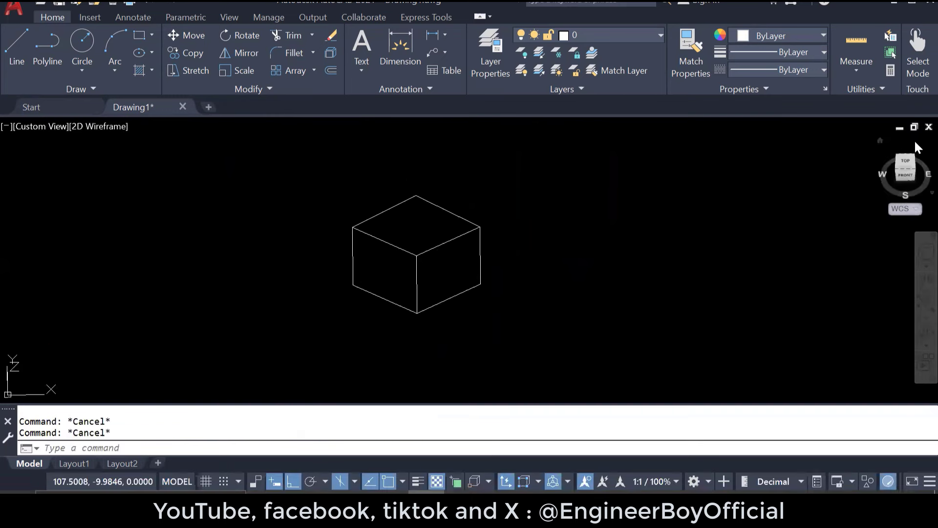
{"action": "left_click", "coordinate": [908, 161]}
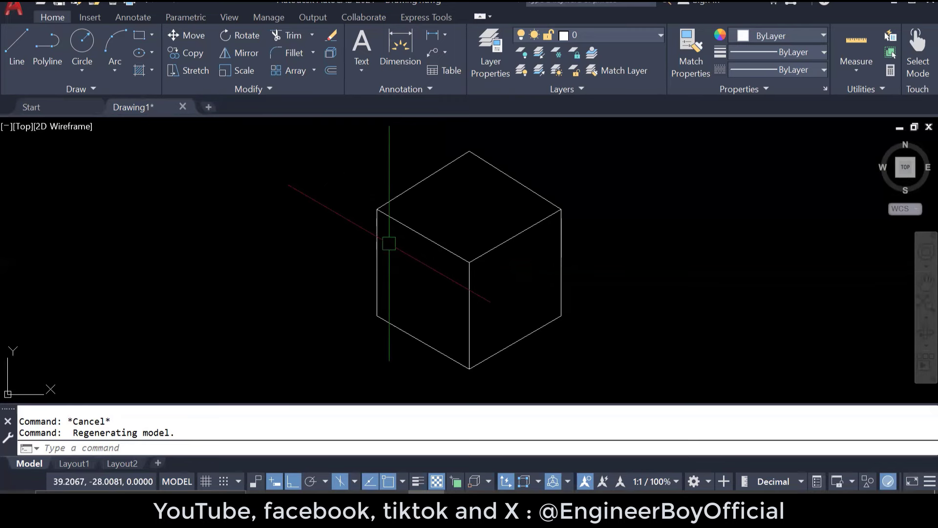
Step: Switch to the Chrome browser and search Google for "isometric drawing" in a new tab
{"action": "left_click", "coordinate": [391, 501]}
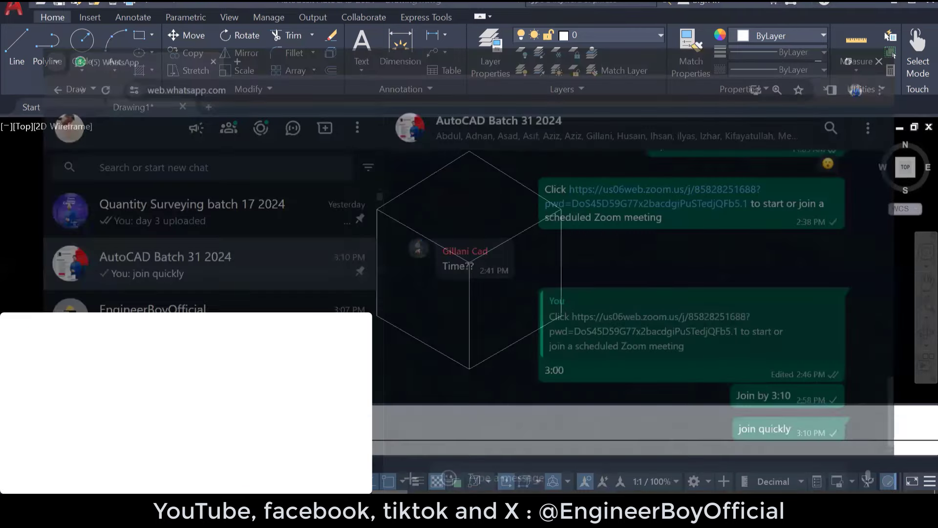
{"action": "left_click", "coordinate": [220, 5]}
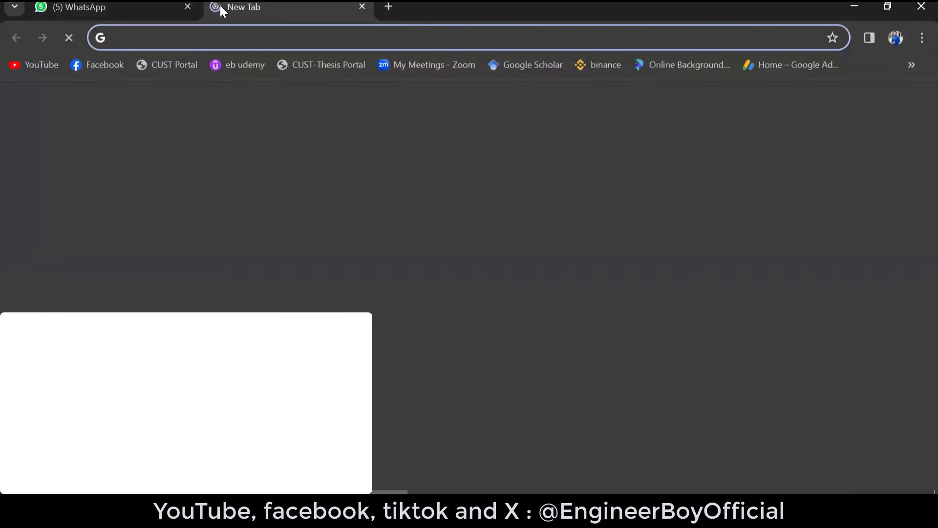
{"action": "type", "text": "i"}
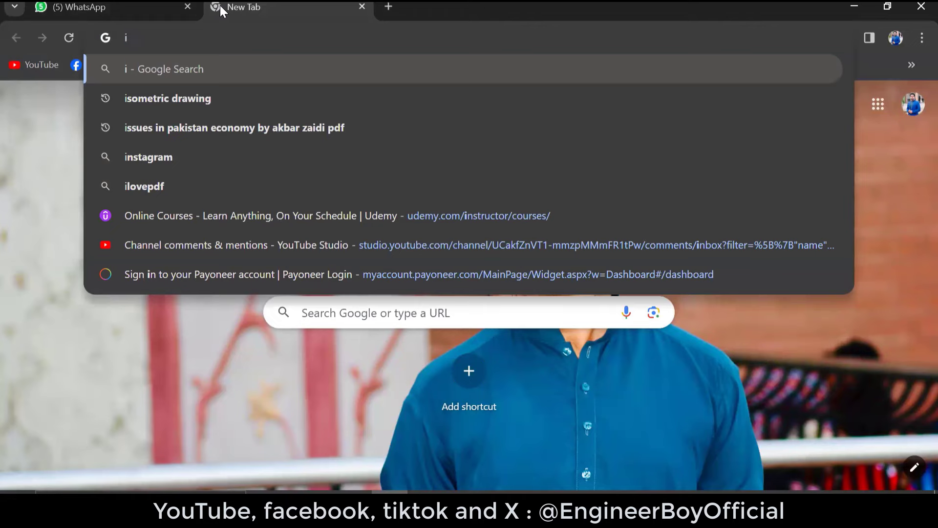
{"action": "type", "text": "sometric"}
{"action": "left_click", "coordinate": [211, 98]}
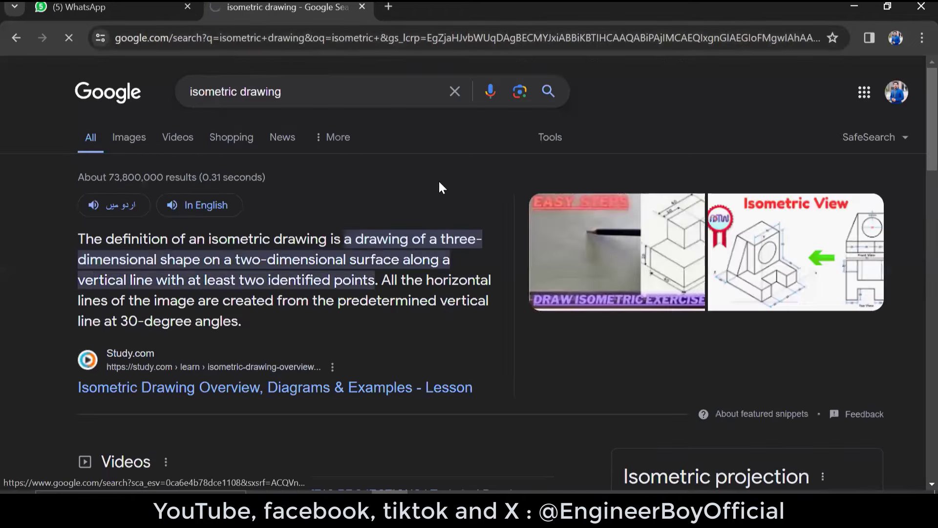
Step: Examine the image results, enlarge the "Isometric View" example with front and top views, and return to AutoCAD
{"action": "scroll", "coordinate": [392, 353], "scroll_direction": "down", "scroll_amount": 4}
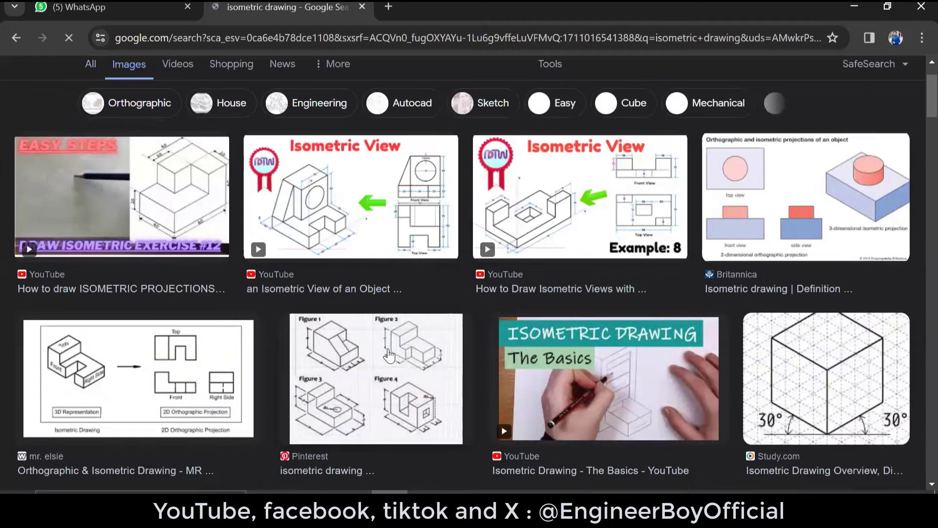
{"action": "scroll", "coordinate": [372, 342], "scroll_direction": "up", "scroll_amount": 3}
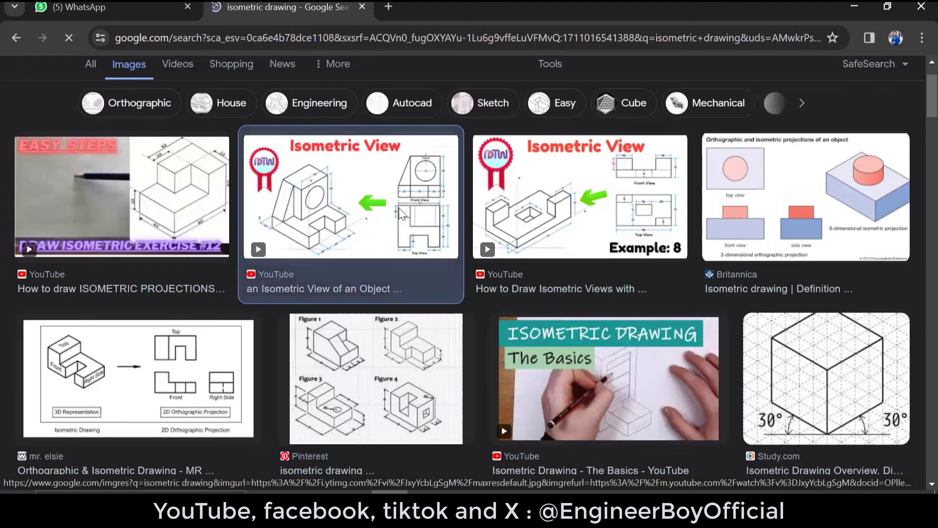
{"action": "left_click", "coordinate": [430, 215]}
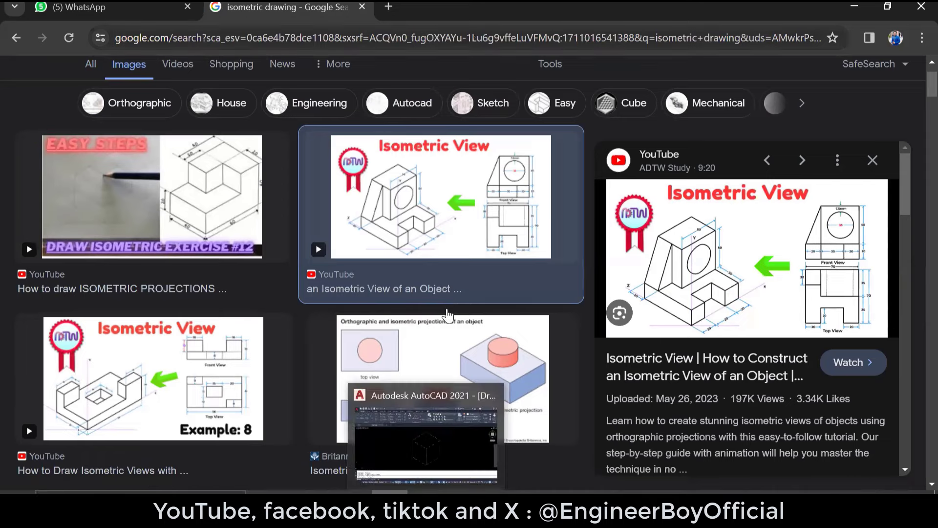
{"action": "left_click", "coordinate": [843, 5]}
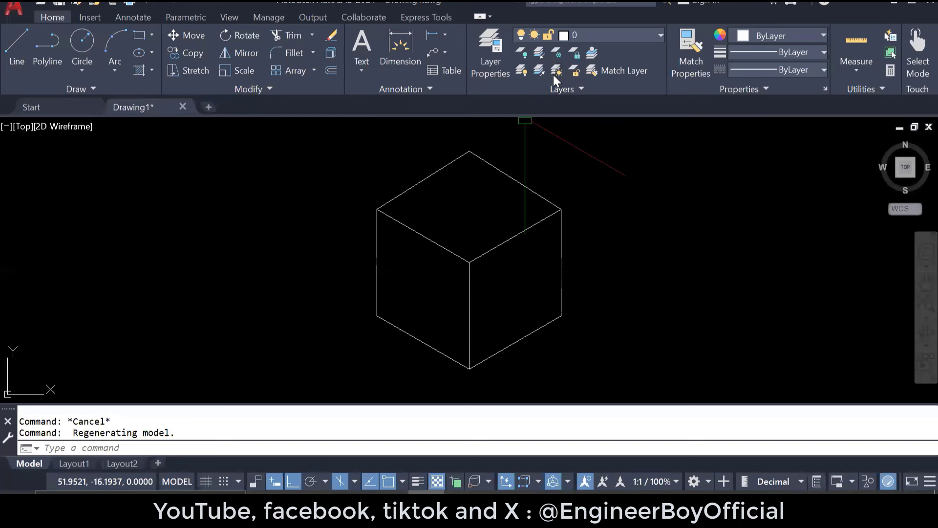
Step: Erase all the lines of the isometric cube
{"action": "key", "text": "Escape"}
{"action": "scroll", "coordinate": [461, 269], "scroll_direction": "down", "scroll_amount": 3}
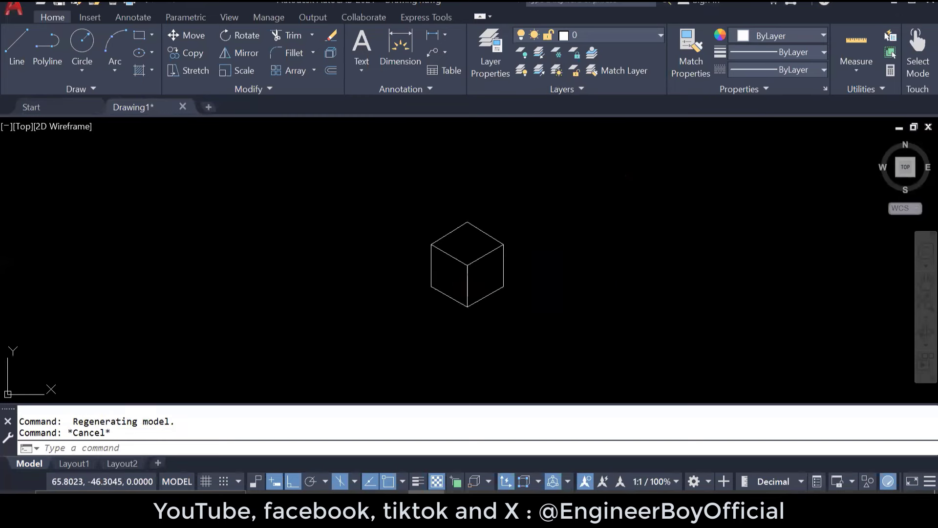
{"action": "left_click", "coordinate": [549, 324]}
{"action": "left_click", "coordinate": [414, 225]}
{"action": "type", "text": "E"}
{"action": "key", "text": "Return"}
{"action": "key", "text": "Escape"}
{"action": "key", "text": "Escape"}
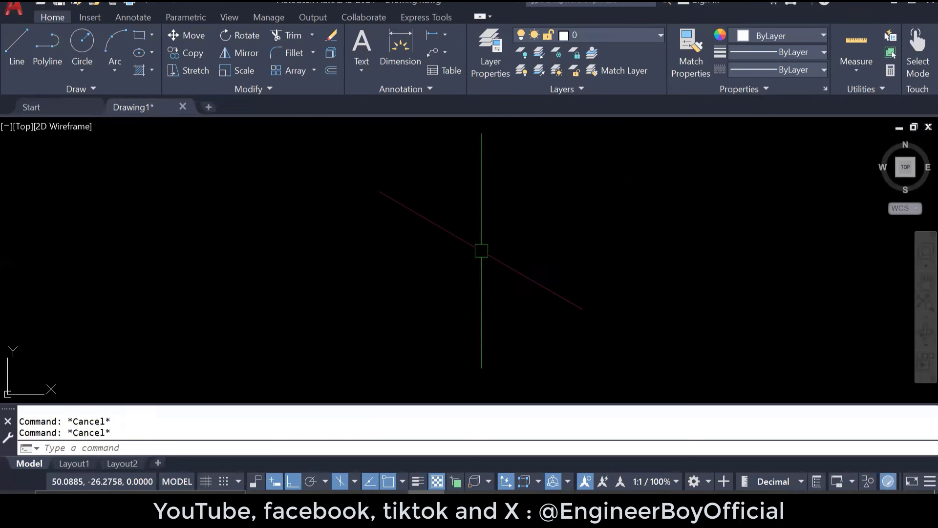
Step: Open the Drafting Settings to review the Isometric snap option and close them without changes
{"action": "type", "text": "d"}
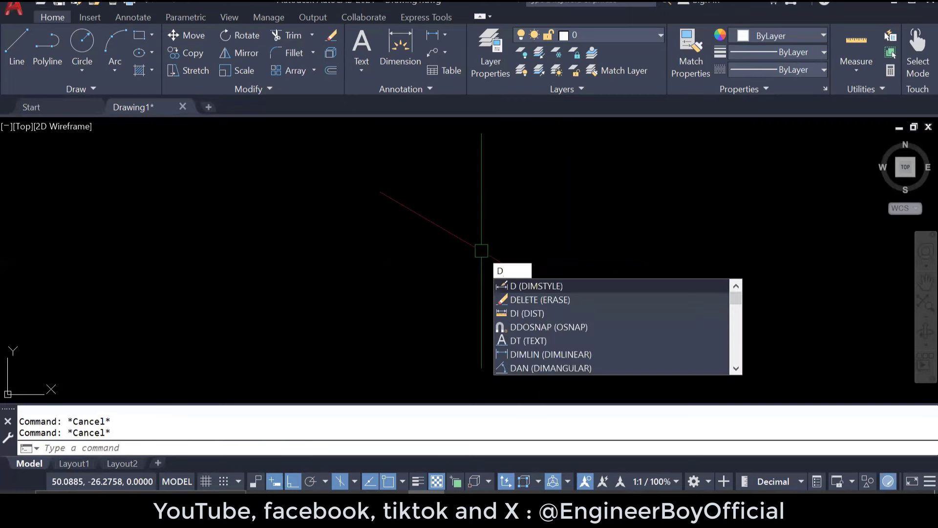
{"action": "type", "text": "s"}
{"action": "key", "text": "Return"}
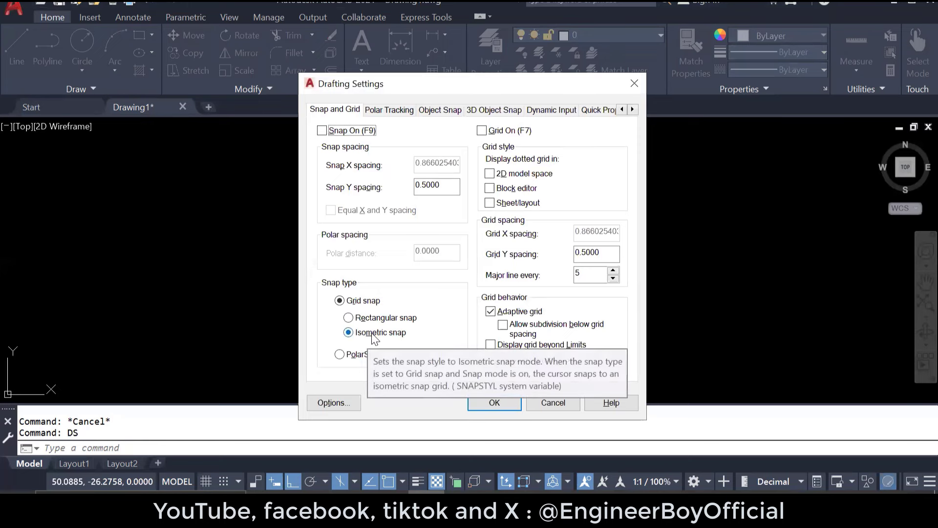
{"action": "key", "text": "Escape"}
{"action": "key", "text": "Escape"}
{"action": "key", "text": "Escape"}
{"action": "left_click", "coordinate": [486, 260]}
{"action": "left_click", "coordinate": [382, 298]}
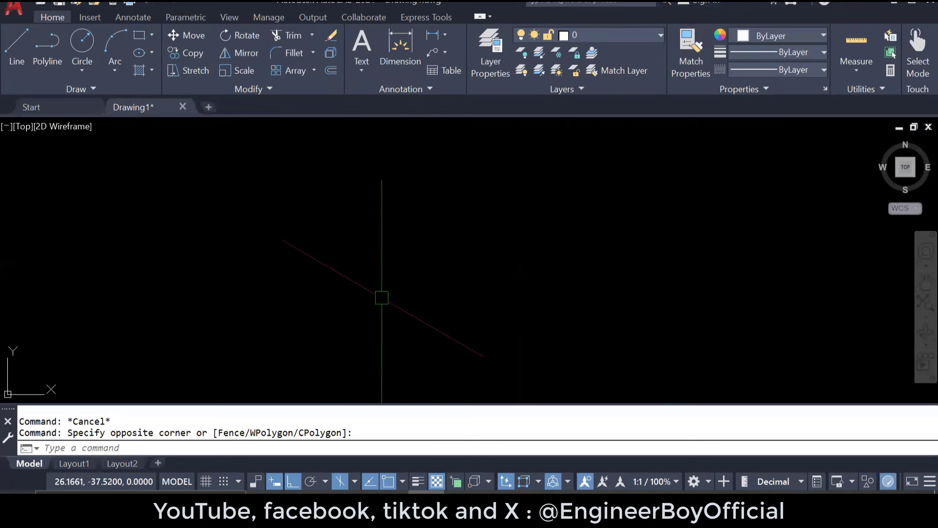
Step: Draw a 10-unit line at 150° and a 10-unit vertical line up from its end for a new isometric square
{"action": "type", "text": "L"}
{"action": "key", "text": "Return"}
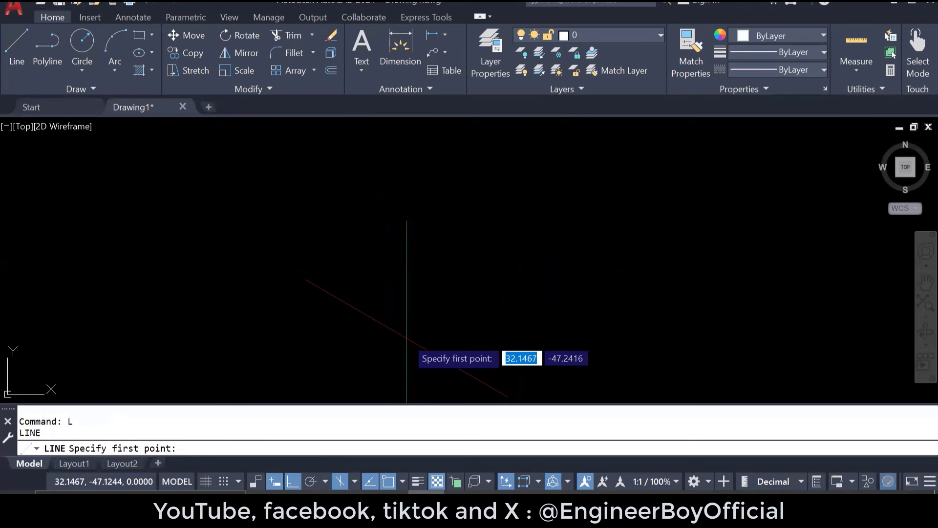
{"action": "left_click", "coordinate": [407, 337]}
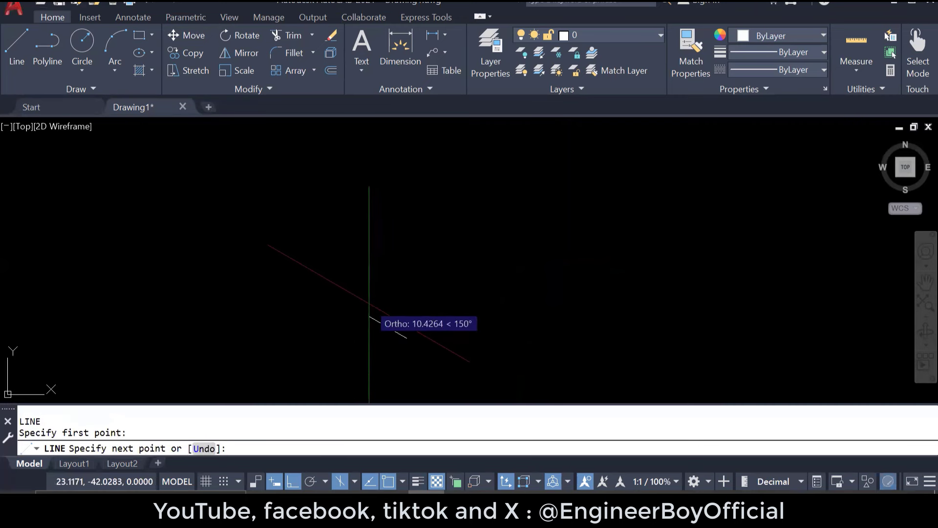
{"action": "type", "text": "10"}
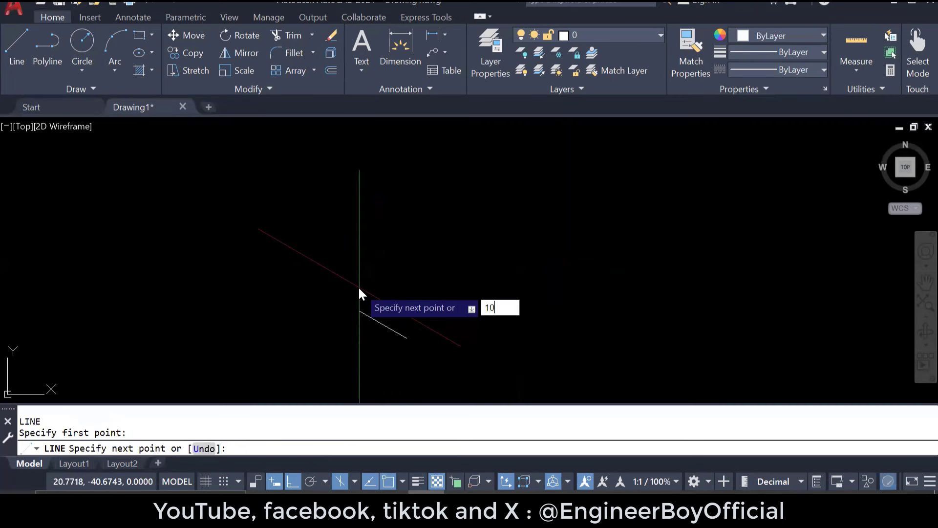
{"action": "key", "text": "Return"}
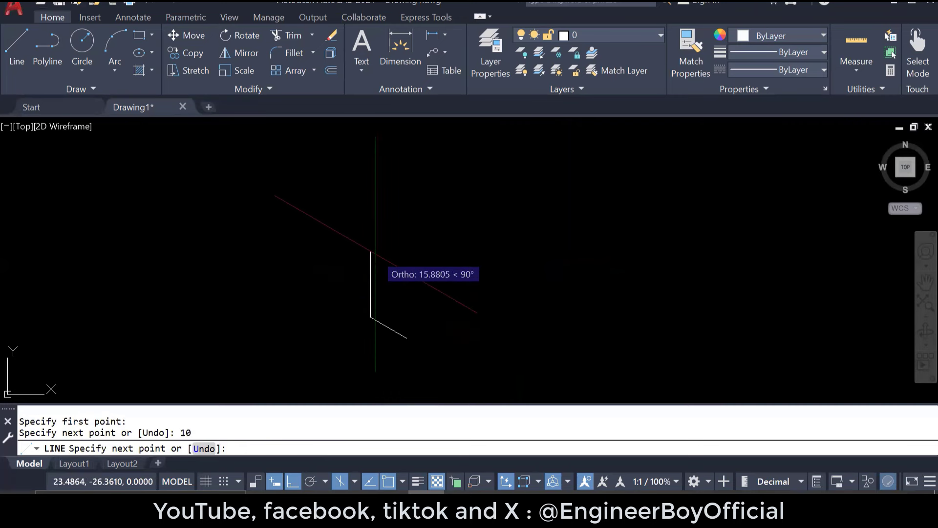
{"action": "type", "text": "10"}
{"action": "key", "text": "Return"}
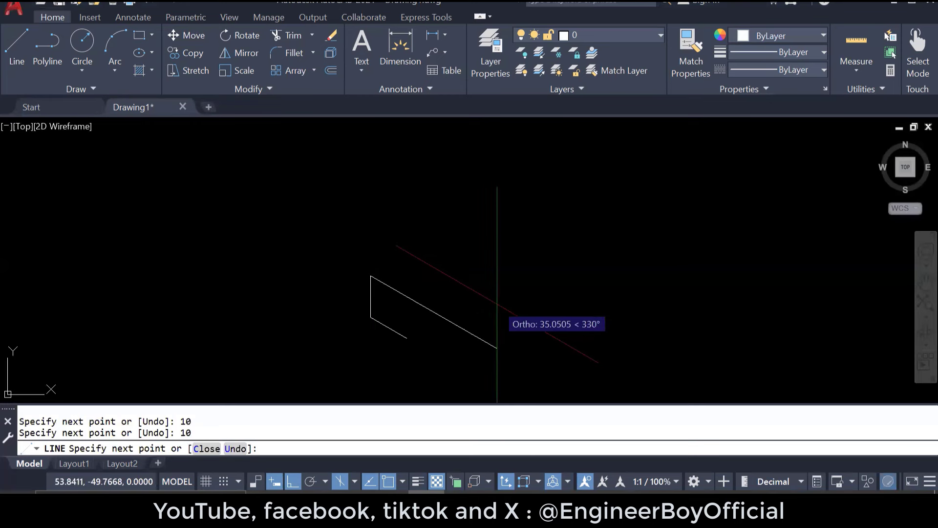
Step: Complete the isometric square with a 10-unit top edge at 330° and a vertical side back to the starting point
{"action": "type", "text": "10"}
{"action": "key", "text": "Return"}
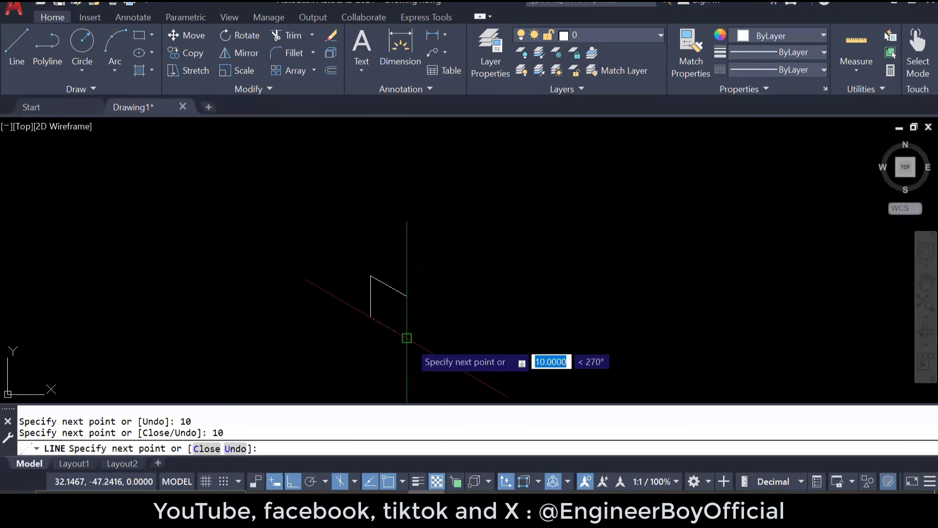
{"action": "left_click", "coordinate": [407, 338]}
{"action": "key", "text": "Escape"}
{"action": "key", "text": "Escape"}
{"action": "key", "text": "Escape"}
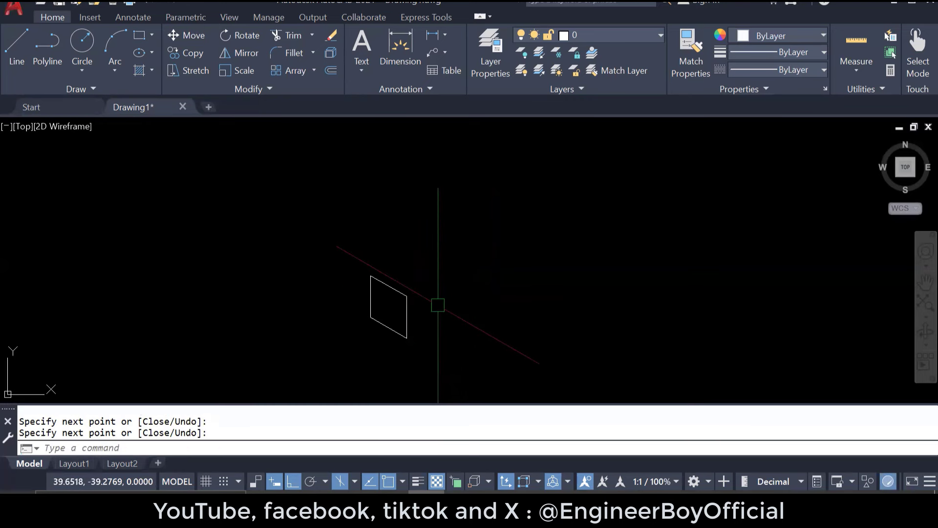
{"action": "middle_click_drag", "start_coordinate": [419, 318], "coordinate": [411, 315]}
{"action": "scroll", "coordinate": [380, 319], "scroll_direction": "up", "scroll_amount": 2}
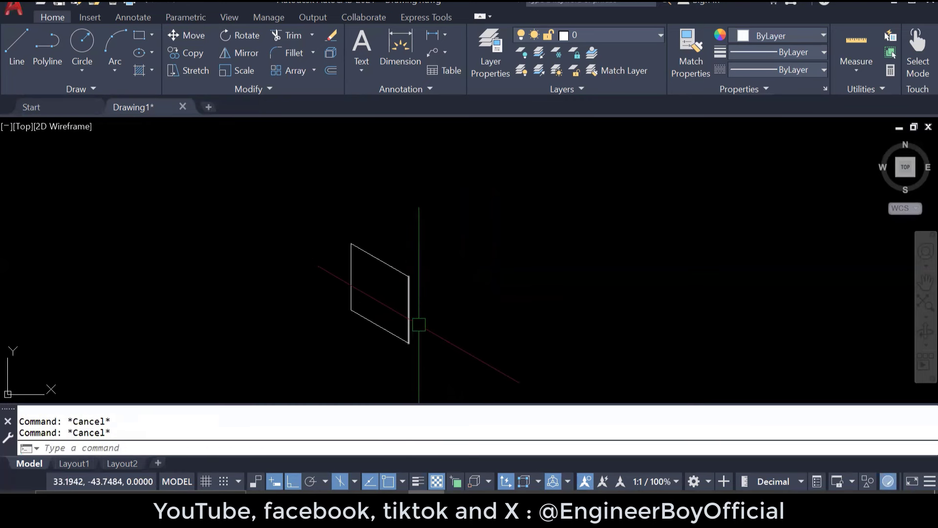
Step: Draw the cube's right face from the left face's lower front corner: 10 units at 30°, 10 units up, and back to the shared top corner
{"action": "type", "text": "l"}
{"action": "key", "text": "Return"}
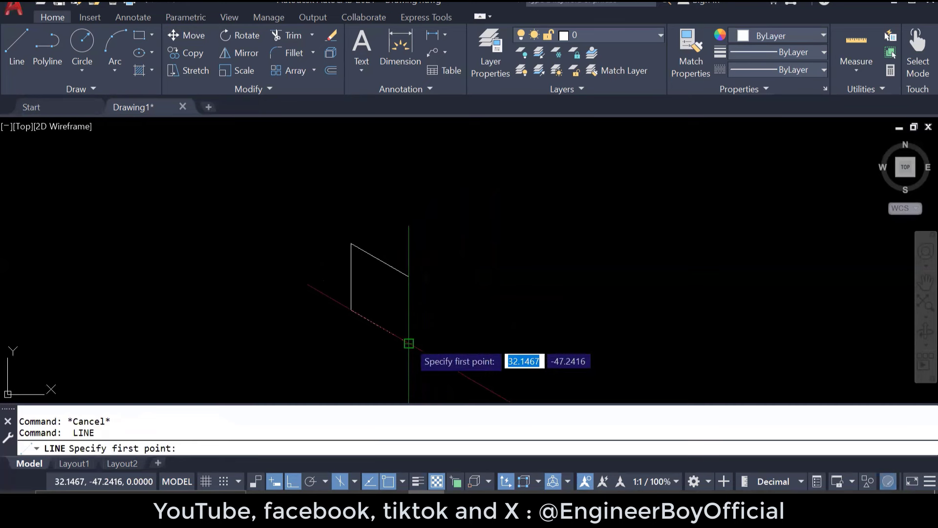
{"action": "left_click", "coordinate": [410, 343]}
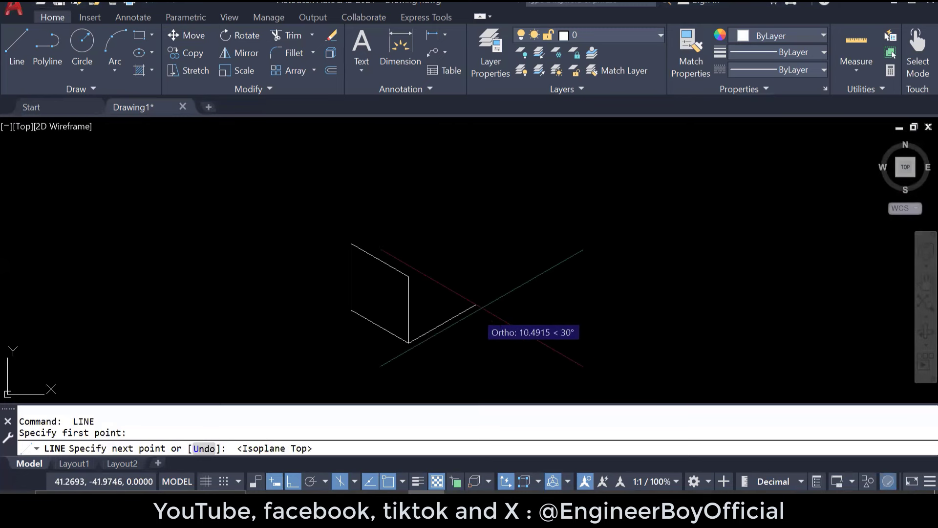
{"action": "type", "text": "10"}
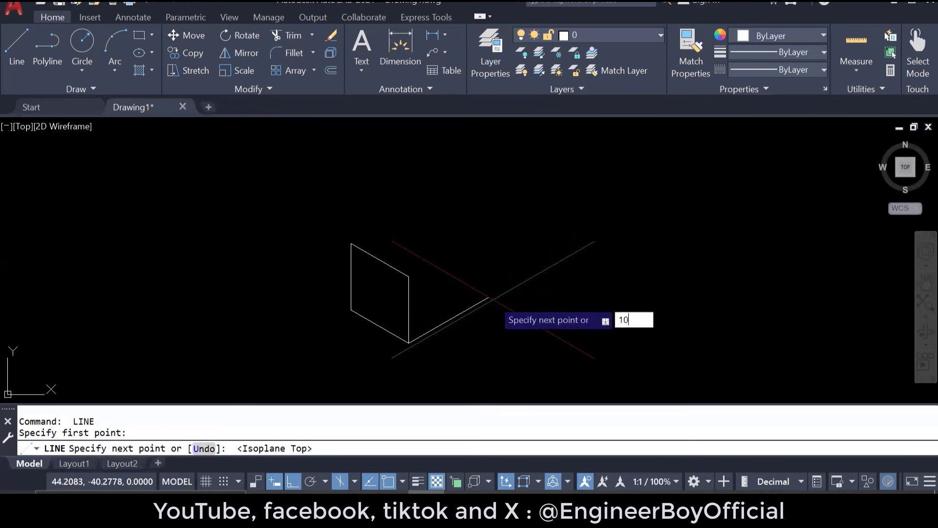
{"action": "key", "text": "Return"}
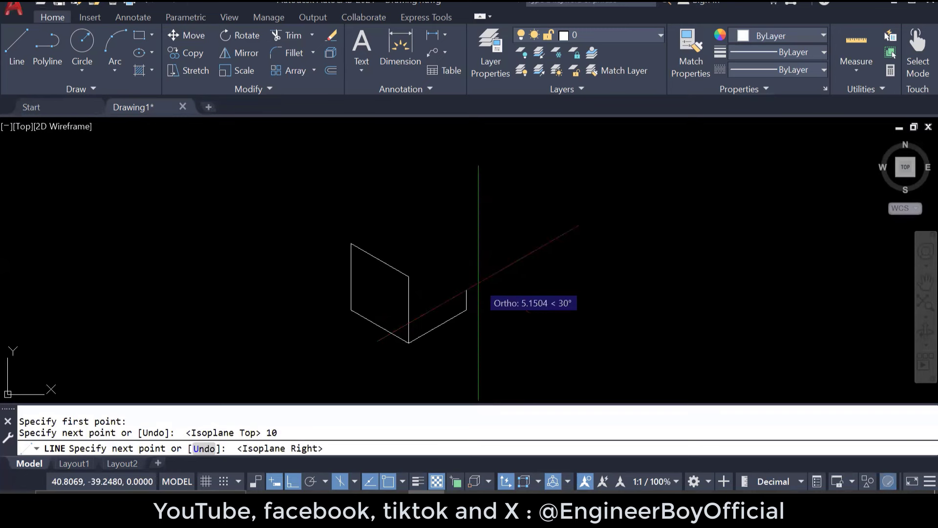
{"action": "type", "text": "10"}
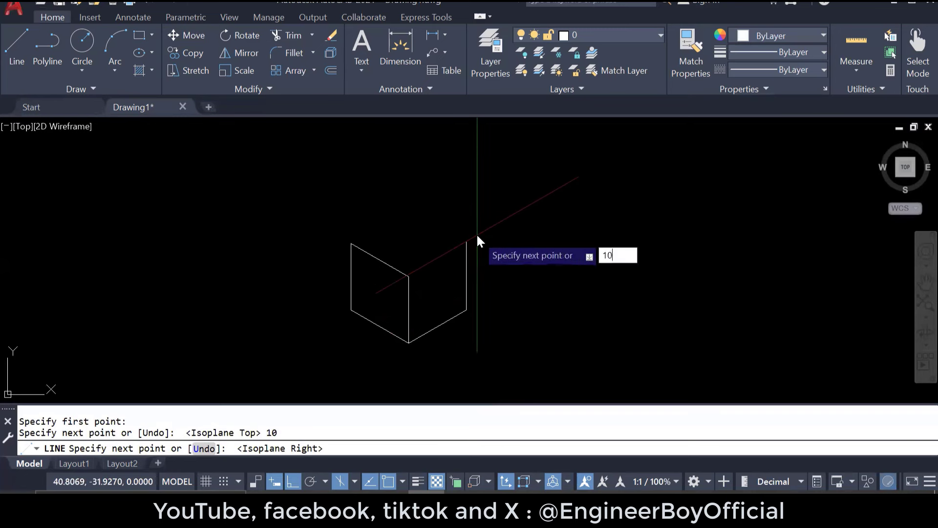
{"action": "key", "text": "Return"}
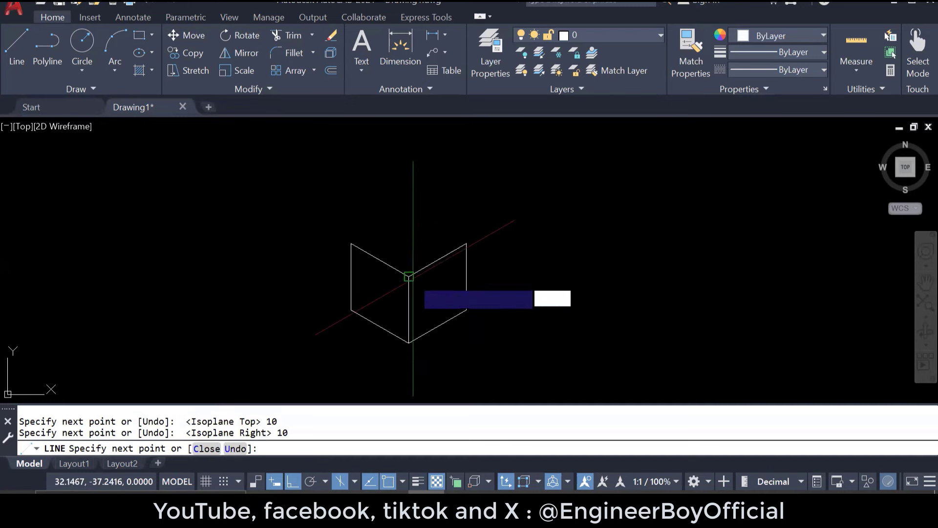
{"action": "key", "text": "Escape"}
{"action": "key", "text": "Return"}
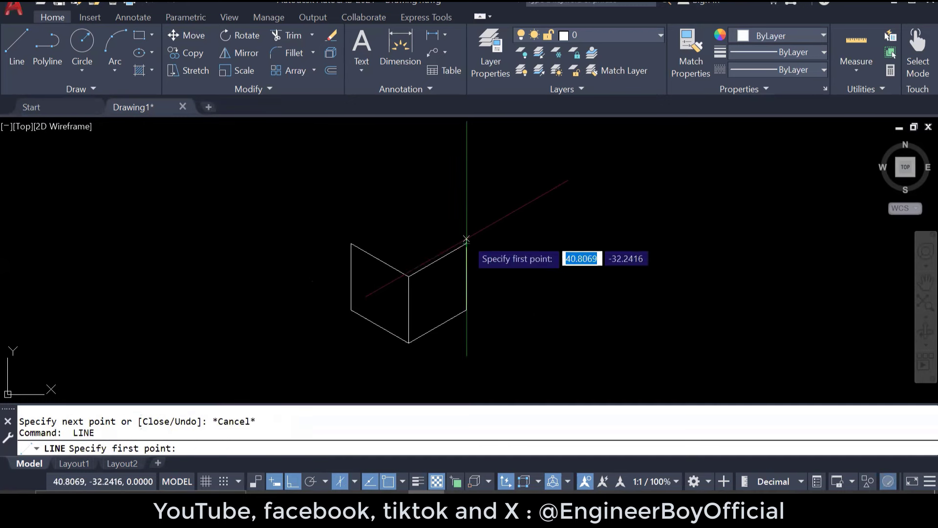
{"action": "left_click", "coordinate": [351, 244]}
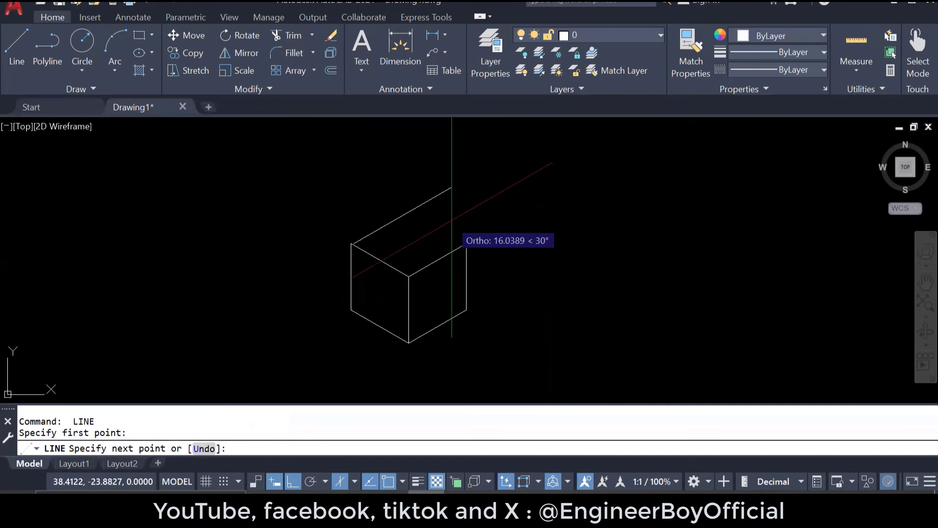
{"action": "key", "text": "Escape"}
Step: Close the cube's top face with a 10-unit line at 30° from the left face's outer top corner and a line to the right face's outer top corner
{"action": "scroll", "coordinate": [351, 235], "scroll_direction": "up", "scroll_amount": 3}
{"action": "key", "text": "Return"}
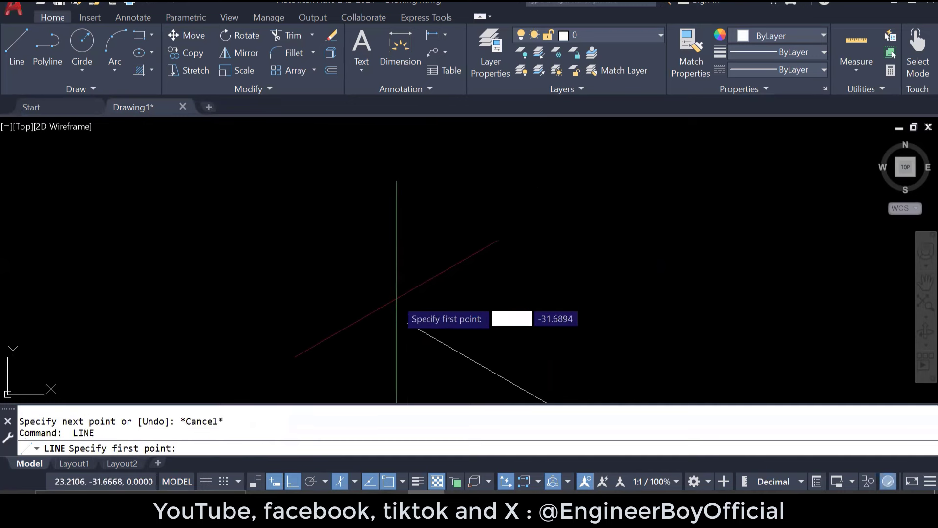
{"action": "left_click", "coordinate": [407, 322]}
{"action": "scroll", "coordinate": [391, 182], "scroll_direction": "down", "scroll_amount": 3}
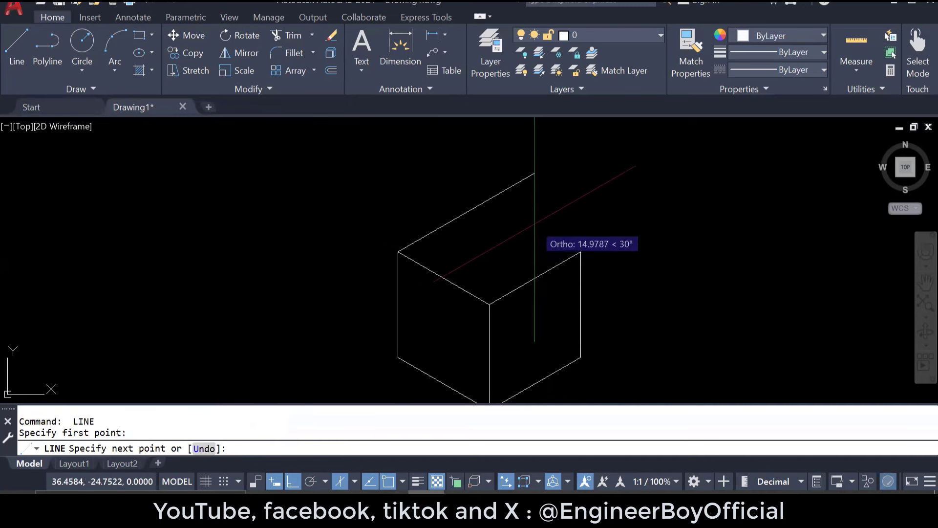
{"action": "left_click", "coordinate": [535, 221]}
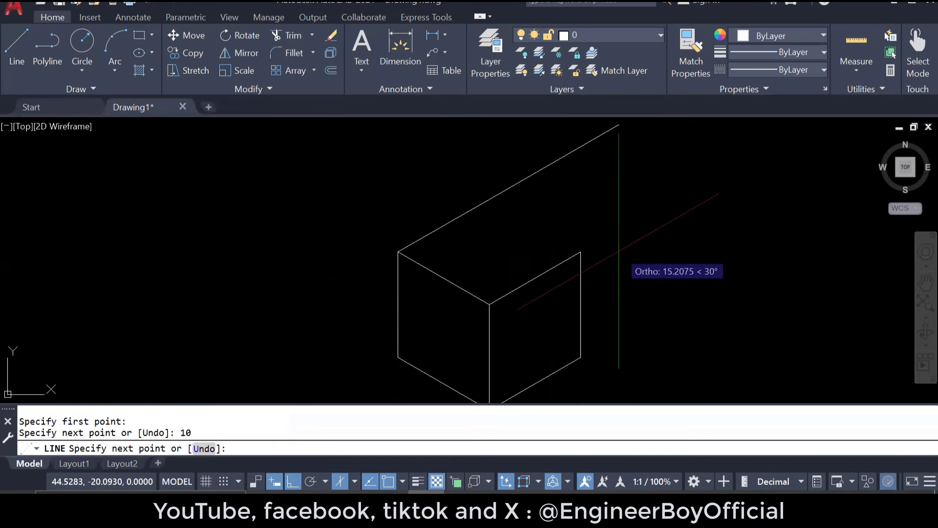
{"action": "left_click", "coordinate": [581, 252]}
{"action": "key", "text": "Escape"}
{"action": "key", "text": "Escape"}
{"action": "middle_click_drag", "start_coordinate": [640, 263], "coordinate": [547, 247]}
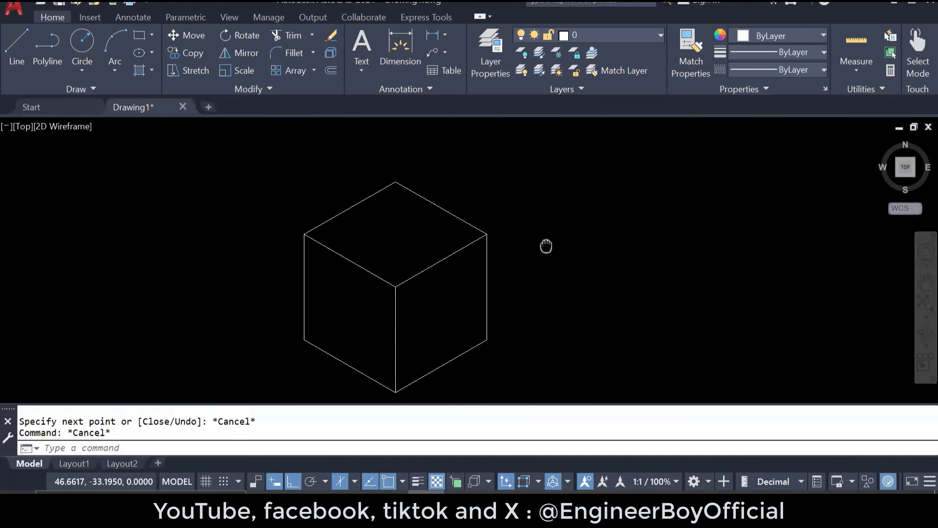
{"action": "scroll", "coordinate": [509, 242], "scroll_direction": "up", "scroll_amount": 6}
{"action": "scroll", "coordinate": [506, 237], "scroll_direction": "down", "scroll_amount": 4}
{"action": "scroll", "coordinate": [511, 255], "scroll_direction": "down", "scroll_amount": 4}
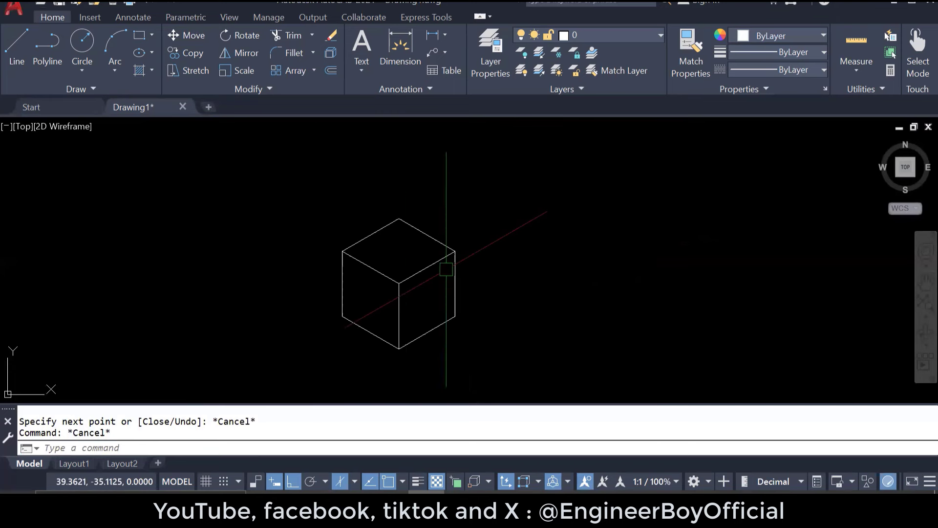
{"action": "scroll", "coordinate": [394, 320], "scroll_direction": "up", "scroll_amount": 2}
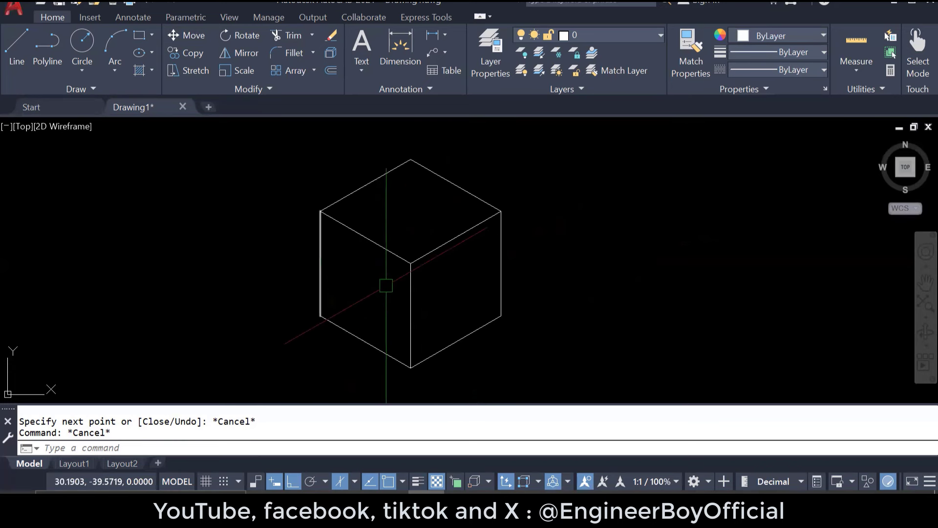
Step: Try to draw an ordinary circle centred on the cube's left face
{"action": "middle_click_drag", "start_coordinate": [357, 329], "coordinate": [330, 314]}
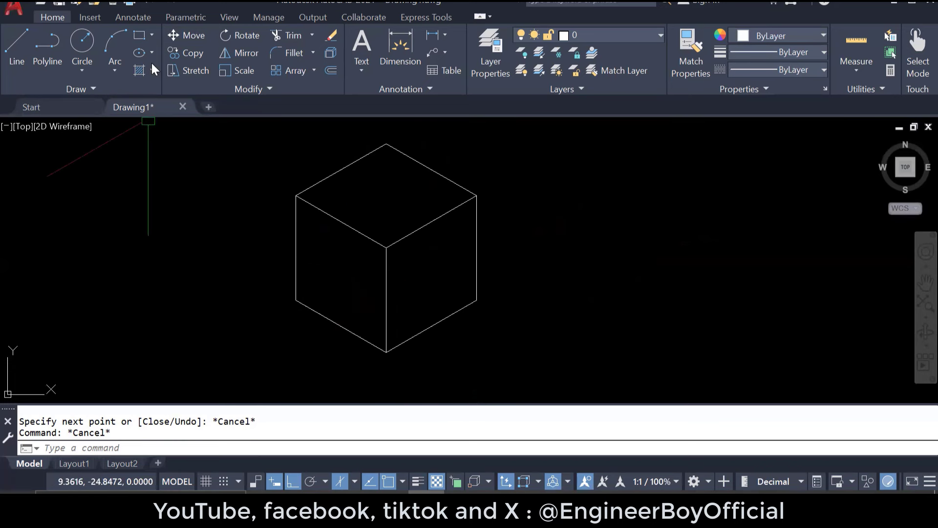
{"action": "left_click", "coordinate": [82, 41]}
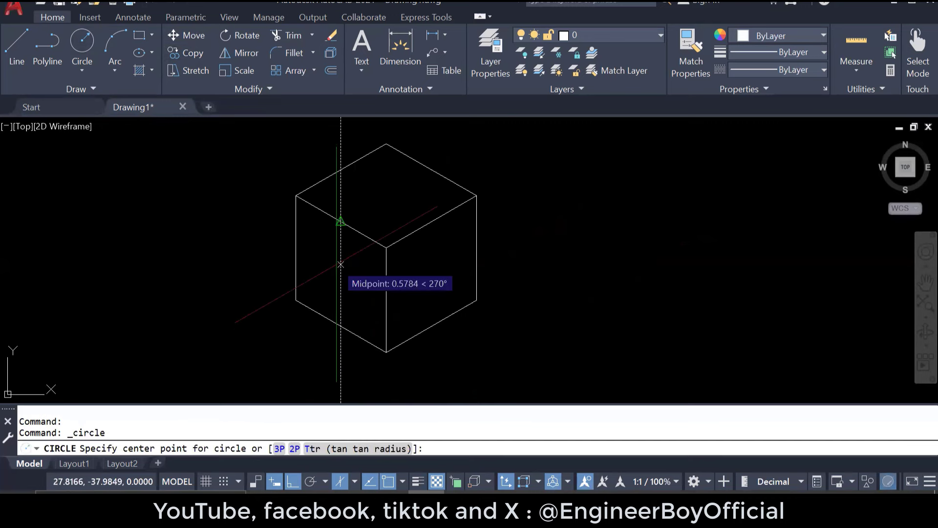
{"action": "left_click", "coordinate": [341, 270]}
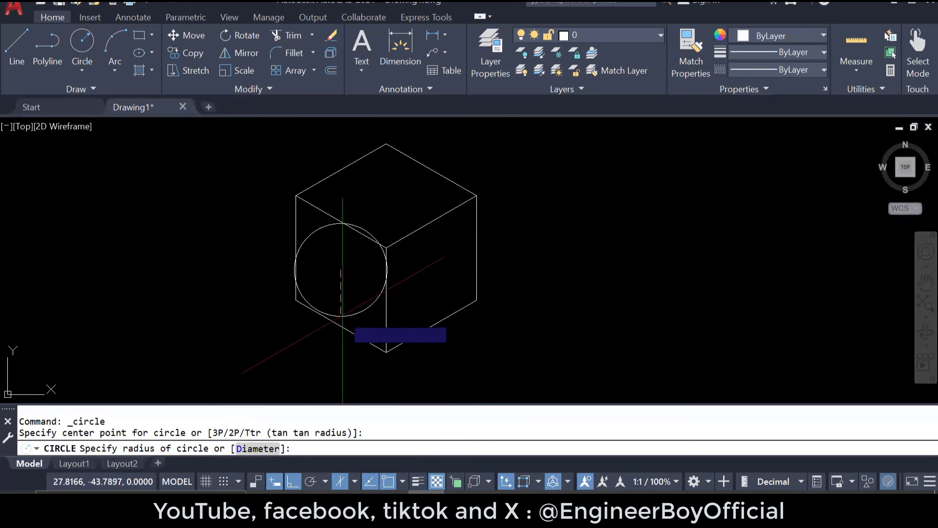
{"action": "key", "text": "Escape"}
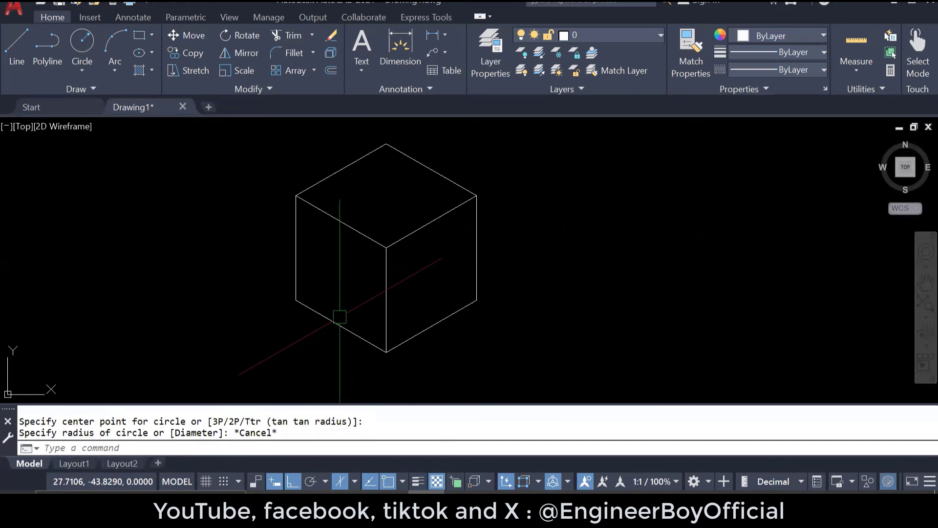
{"action": "key", "text": "Escape"}
{"action": "key", "text": "Escape"}
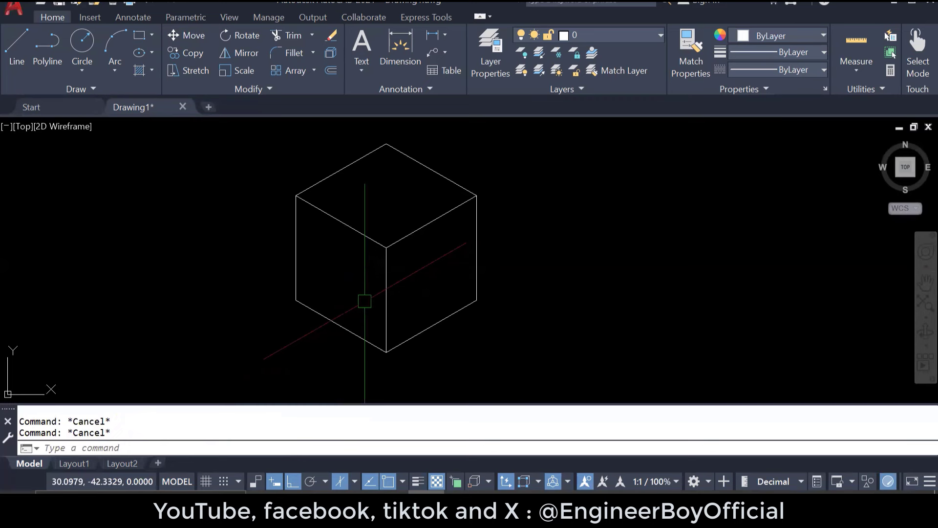
{"action": "middle_click_drag", "start_coordinate": [398, 292], "coordinate": [394, 296]}
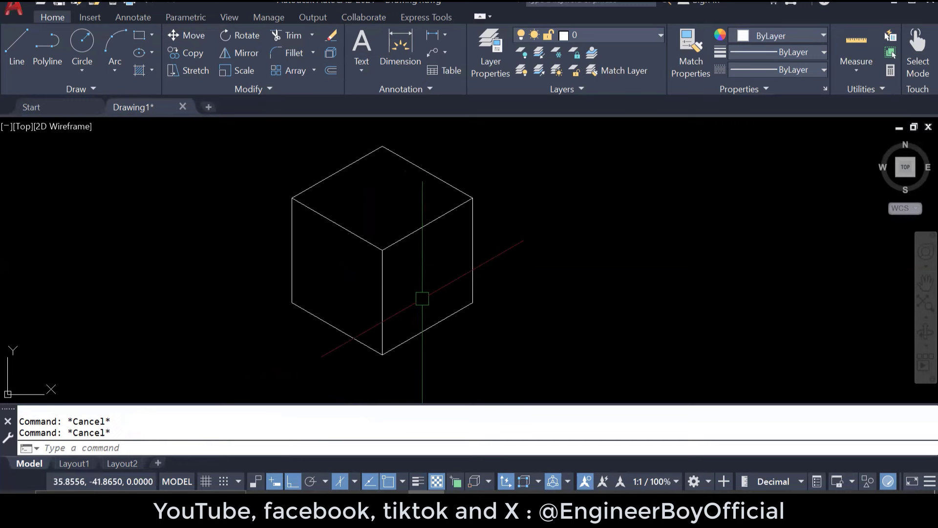
{"action": "middle_click_drag", "start_coordinate": [408, 291], "coordinate": [406, 293]}
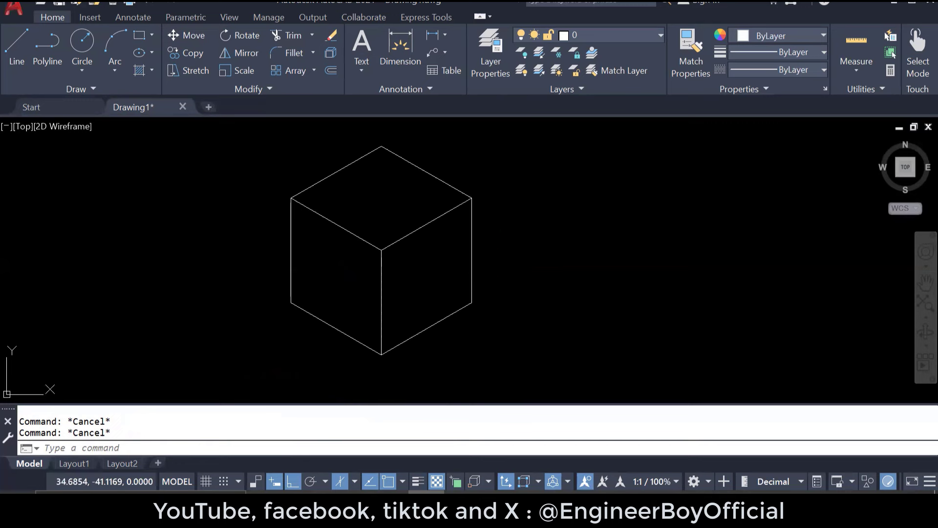
{"action": "scroll", "coordinate": [332, 249], "scroll_direction": "up", "scroll_amount": 2}
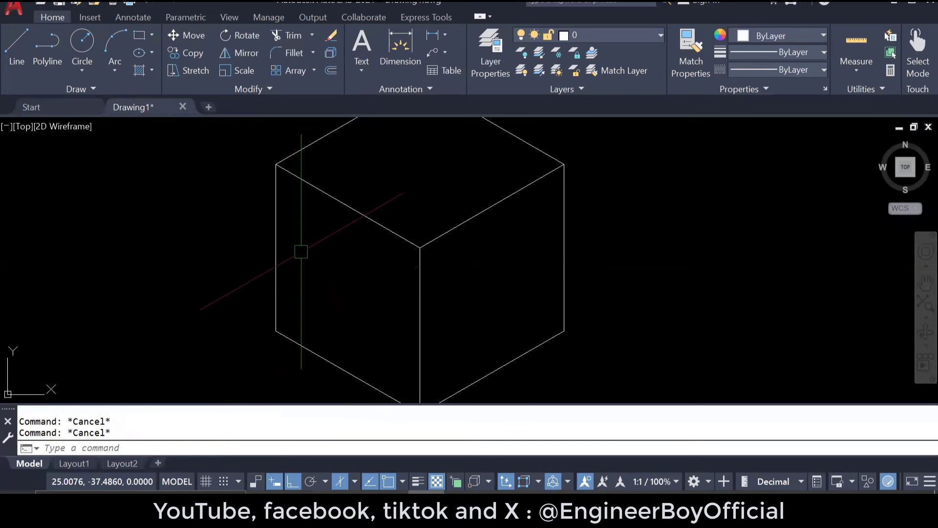
{"action": "scroll", "coordinate": [308, 247], "scroll_direction": "down", "scroll_amount": 2}
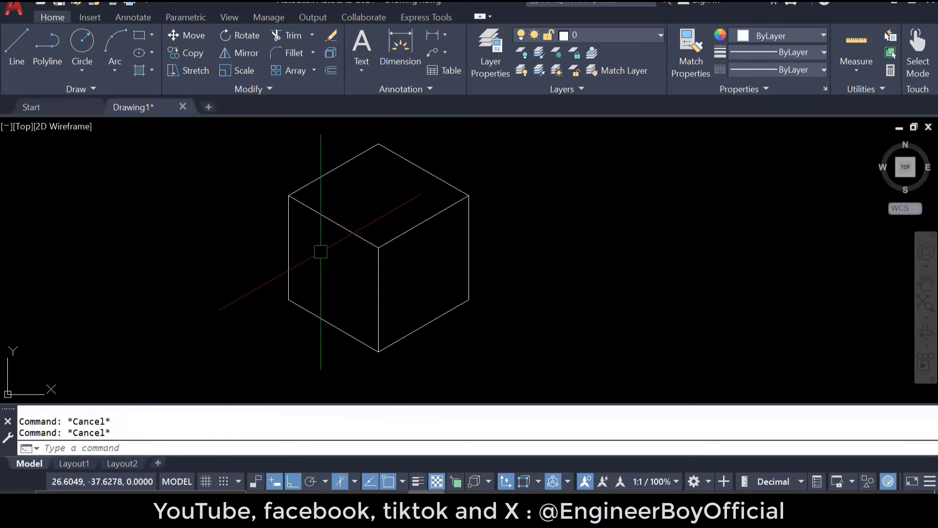
Step: Draw a vertical line on the cube's left face from the midpoint of its top edge to the midpoint of its bottom edge
{"action": "type", "text": "L"}
{"action": "key", "text": "Return"}
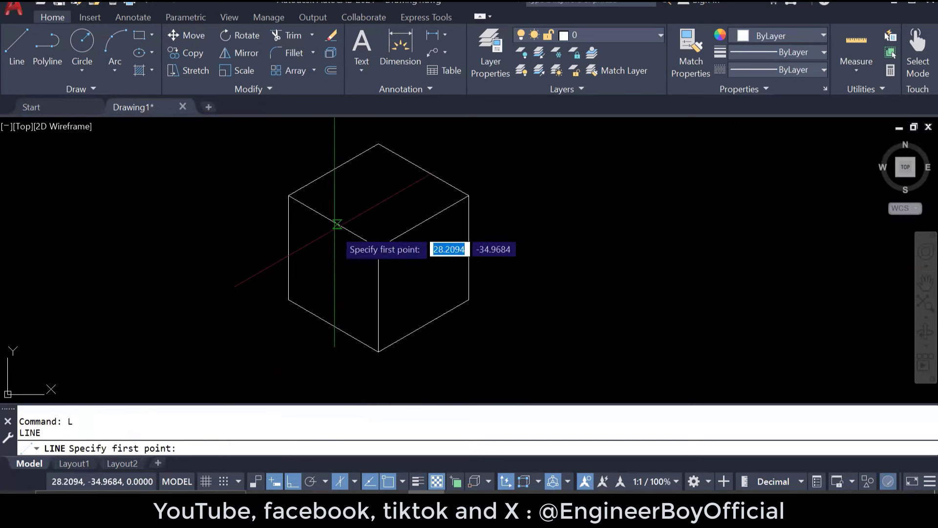
{"action": "left_click", "coordinate": [334, 221]}
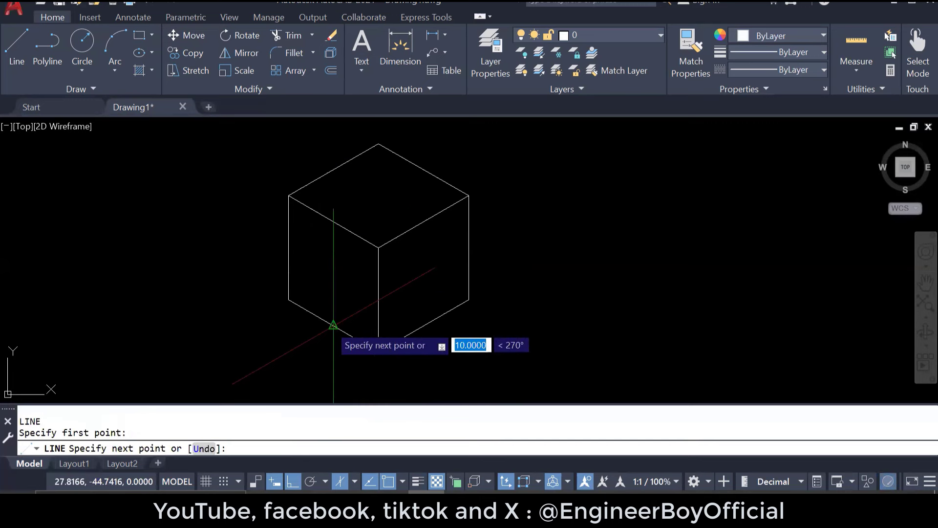
{"action": "left_click", "coordinate": [333, 325]}
{"action": "key", "text": "Escape"}
{"action": "key", "text": "Escape"}
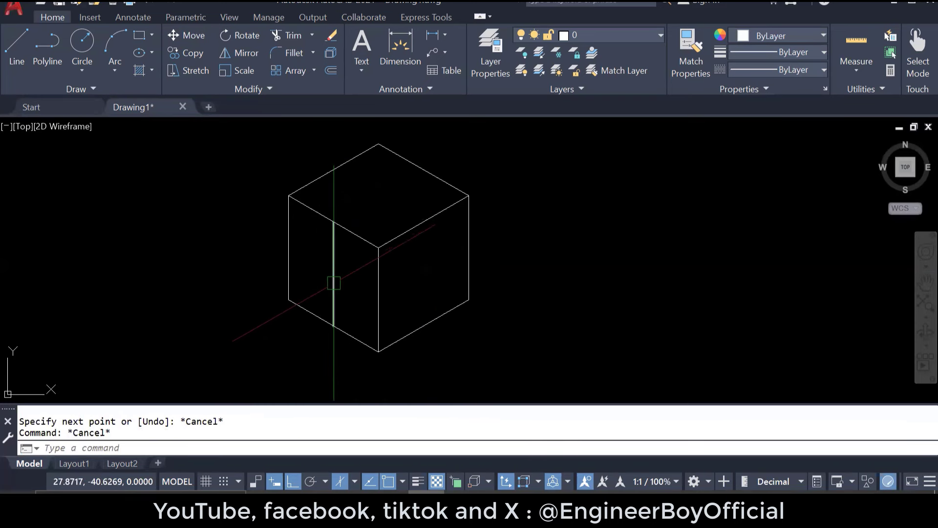
Step: Draw an isocircle in the left isoplane, centred on the vertical line's midpoint, with its radius reaching the midpoint of the left face's bottom edge
{"action": "type", "text": "l"}
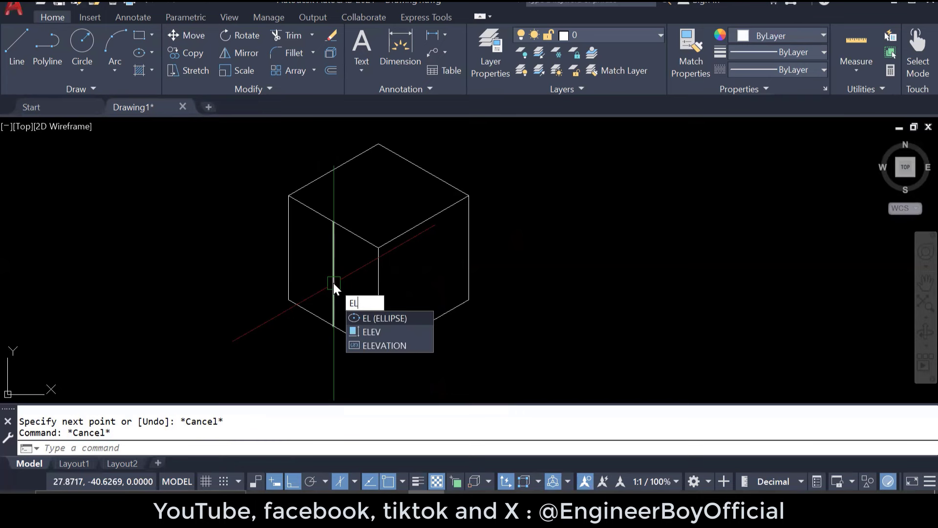
{"action": "key", "text": "Return"}
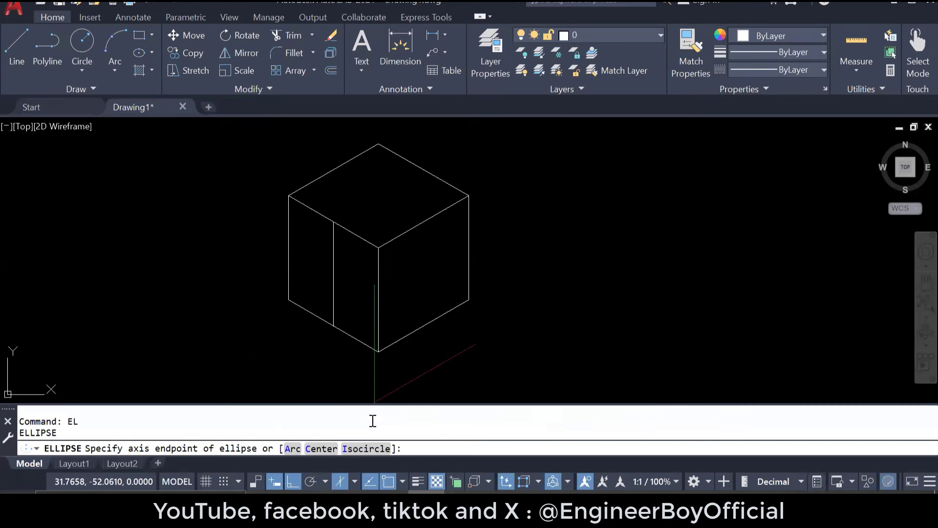
{"action": "right_click", "coordinate": [453, 208]}
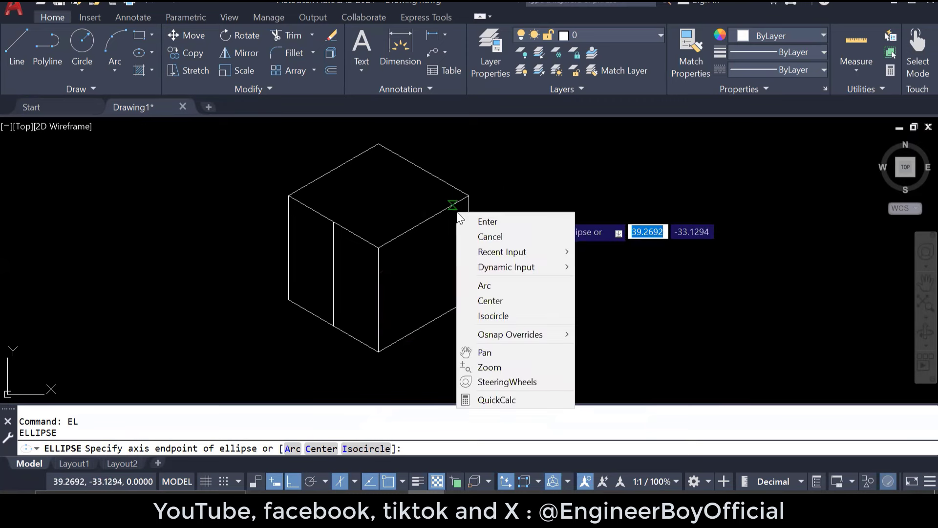
{"action": "left_click", "coordinate": [498, 317]}
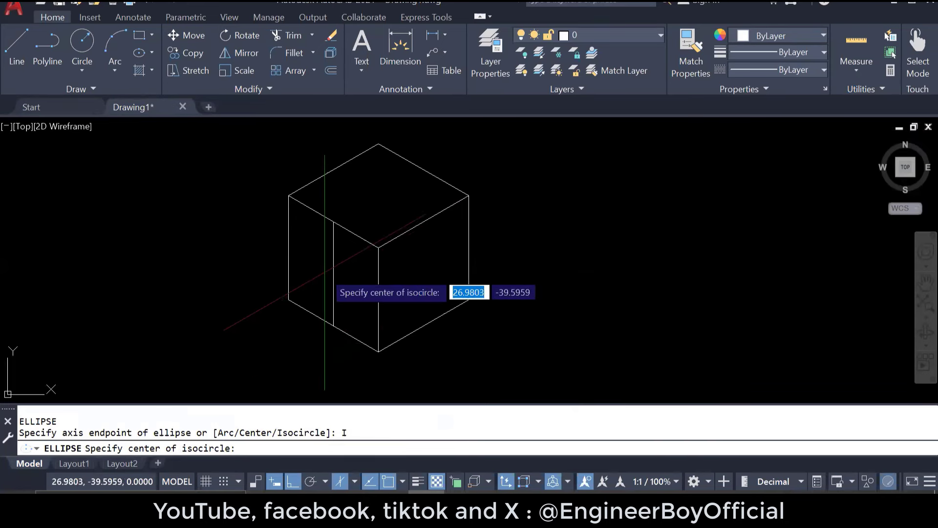
{"action": "left_click", "coordinate": [333, 273]}
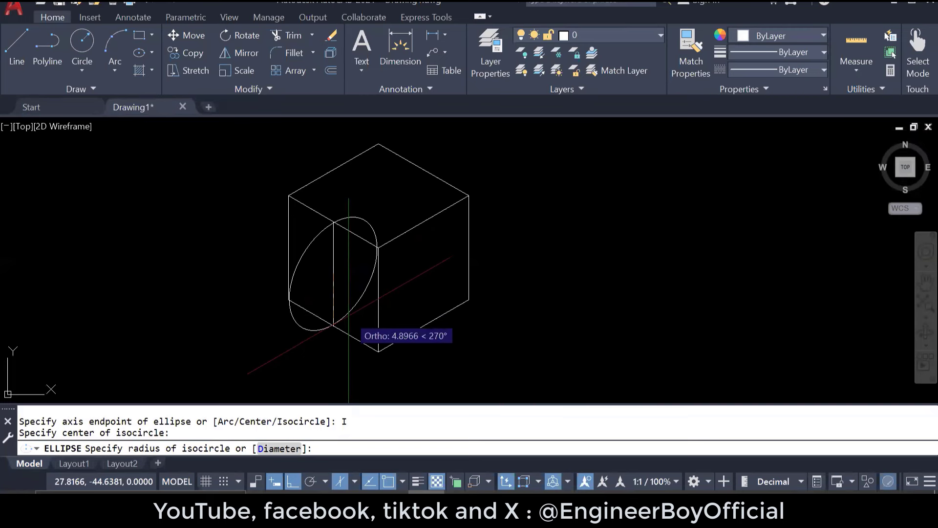
{"action": "key", "text": "F5"}
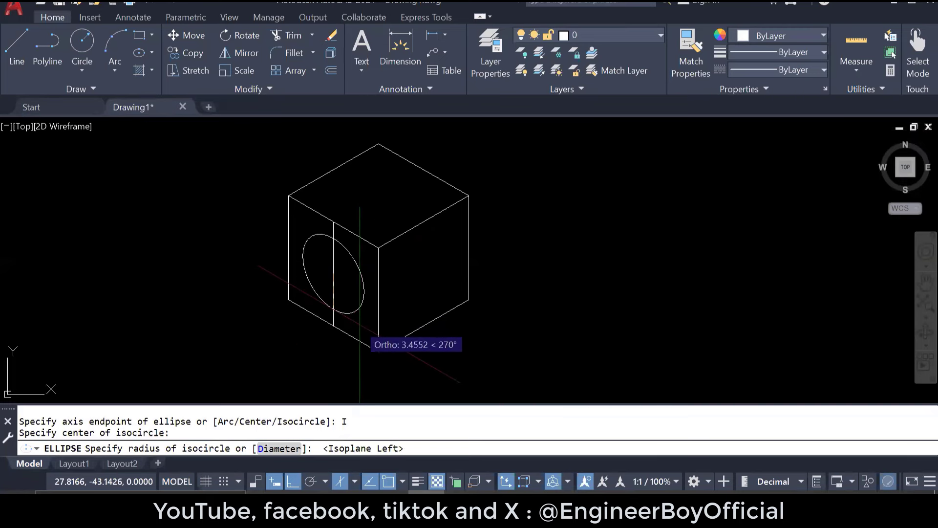
{"action": "key", "text": "F5"}
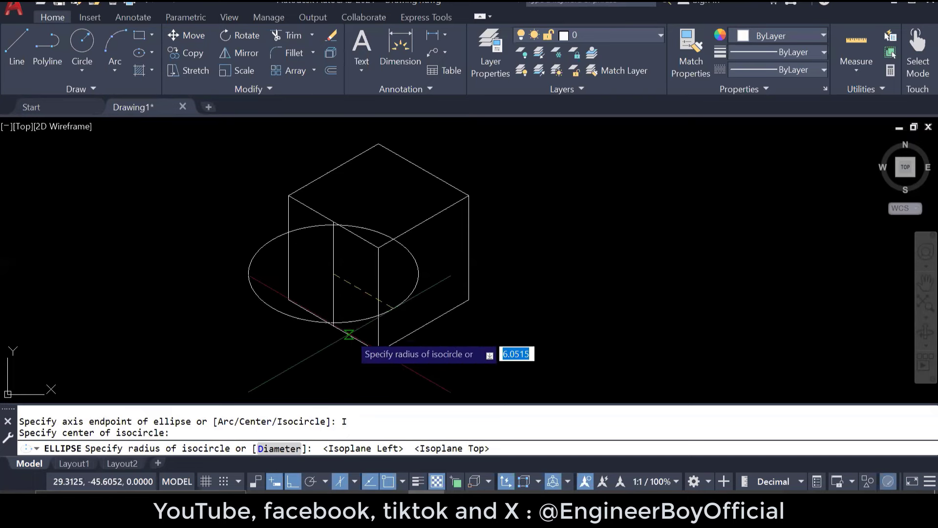
{"action": "key", "text": "F5"}
{"action": "key", "text": "F5"}
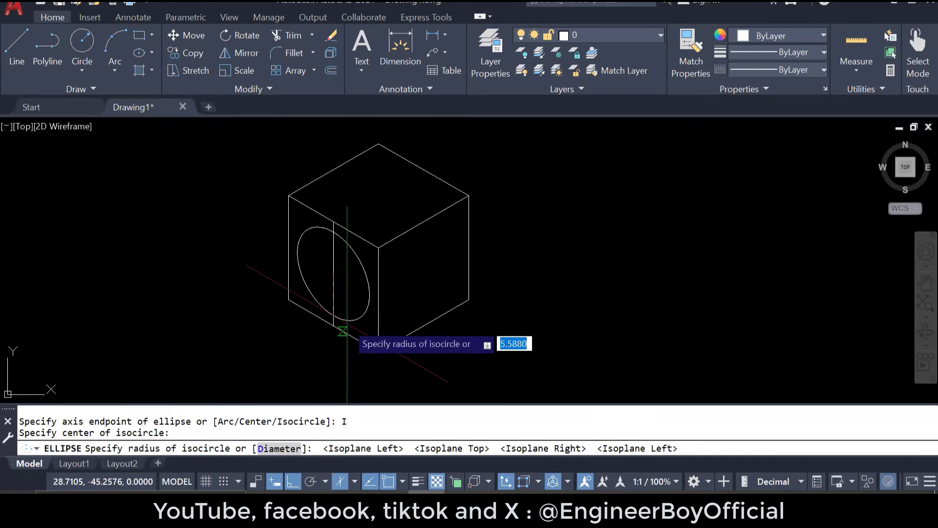
{"action": "left_click", "coordinate": [334, 326]}
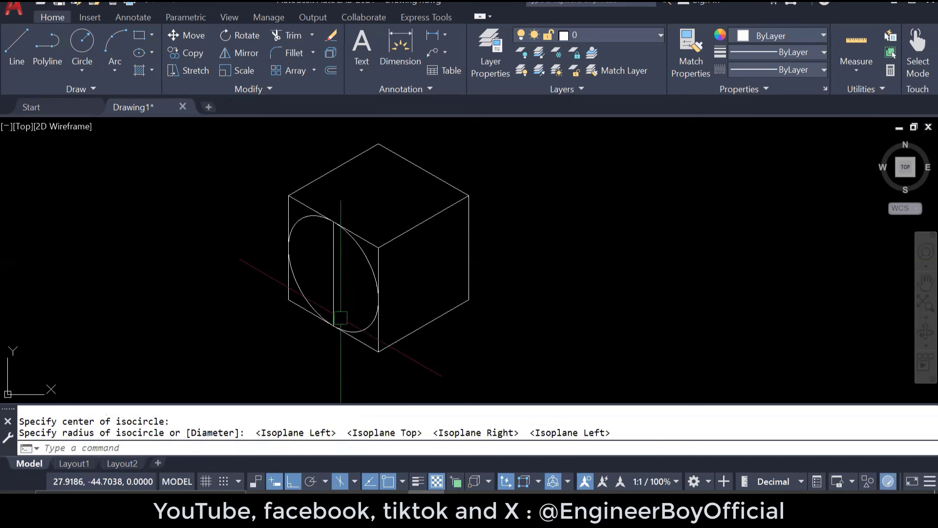
Step: Erase the vertical construction line inside the isocircle on the cube's left face
{"action": "left_click", "coordinate": [334, 274]}
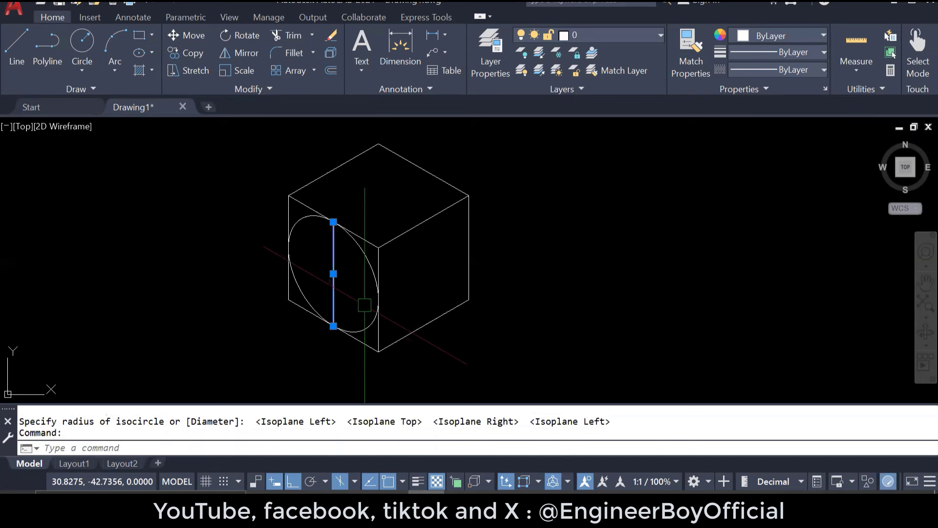
{"action": "type", "text": "E"}
{"action": "key", "text": "Return"}
{"action": "key", "text": "Escape"}
{"action": "key", "text": "Escape"}
Step: Draw a right-isoplane isocircle of radius 3.5 on the cube's right face, centred midway between the midpoints of its top and bottom edges
{"action": "middle_click_drag", "start_coordinate": [424, 328], "coordinate": [419, 322]}
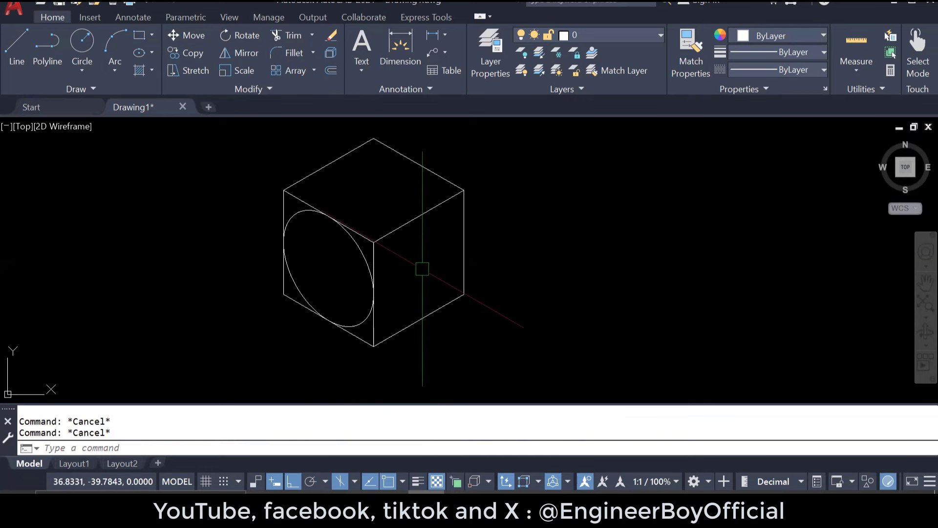
{"action": "middle_click_drag", "start_coordinate": [404, 246], "coordinate": [392, 243]}
{"action": "scroll", "coordinate": [392, 242], "scroll_direction": "down", "scroll_amount": 3}
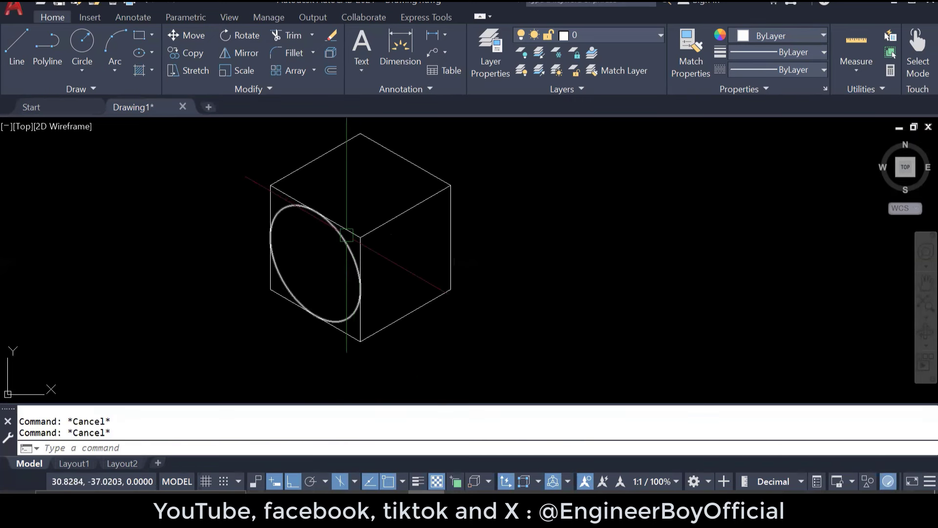
{"action": "scroll", "coordinate": [373, 262], "scroll_direction": "up", "scroll_amount": 3}
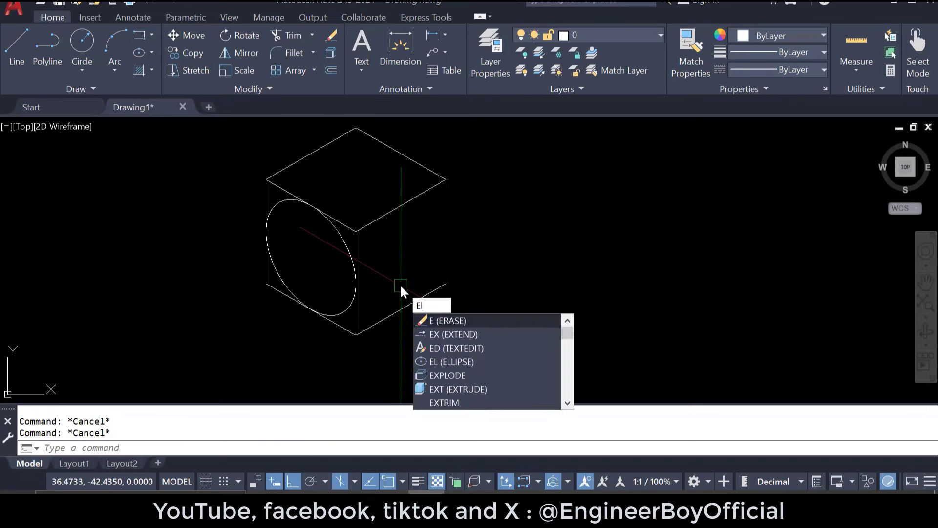
{"action": "type", "text": "l"}
{"action": "key", "text": "Return"}
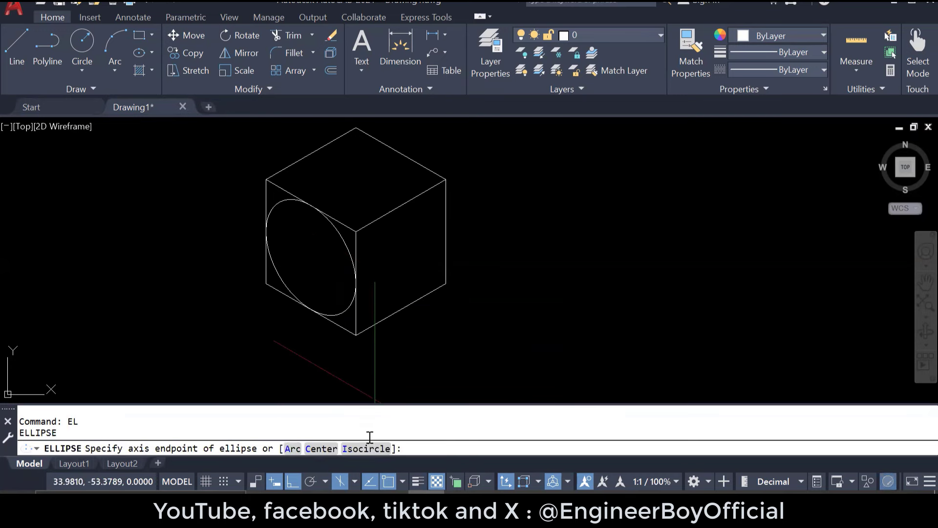
{"action": "left_click", "coordinate": [366, 449]}
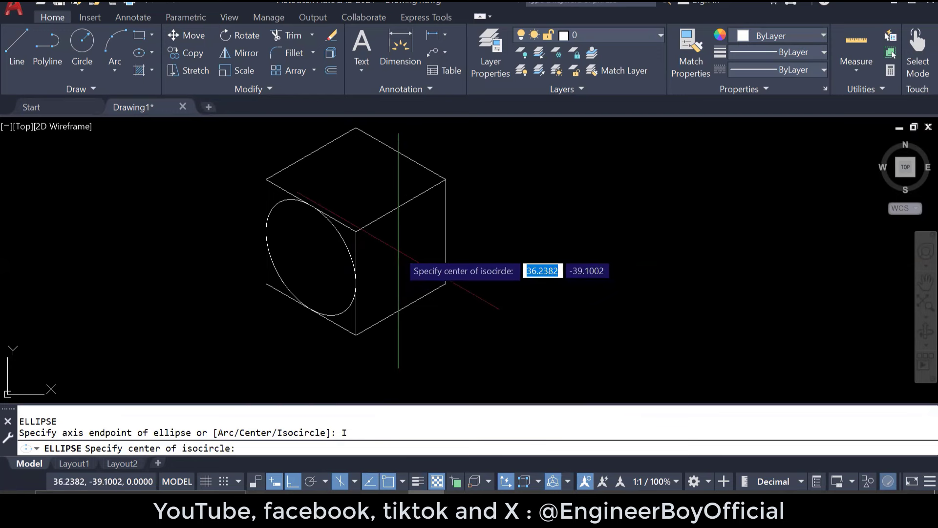
{"action": "right_click", "coordinate": [400, 230], "text": "shift"}
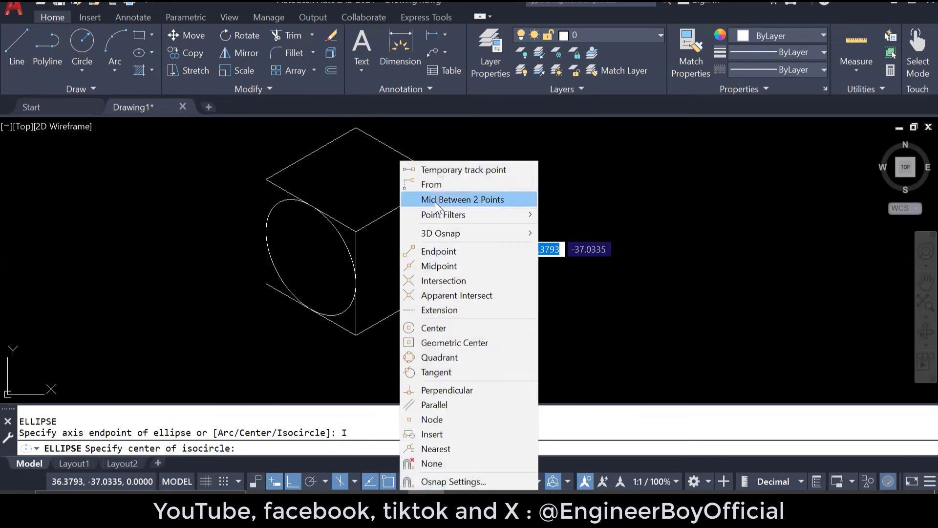
{"action": "left_click", "coordinate": [484, 200]}
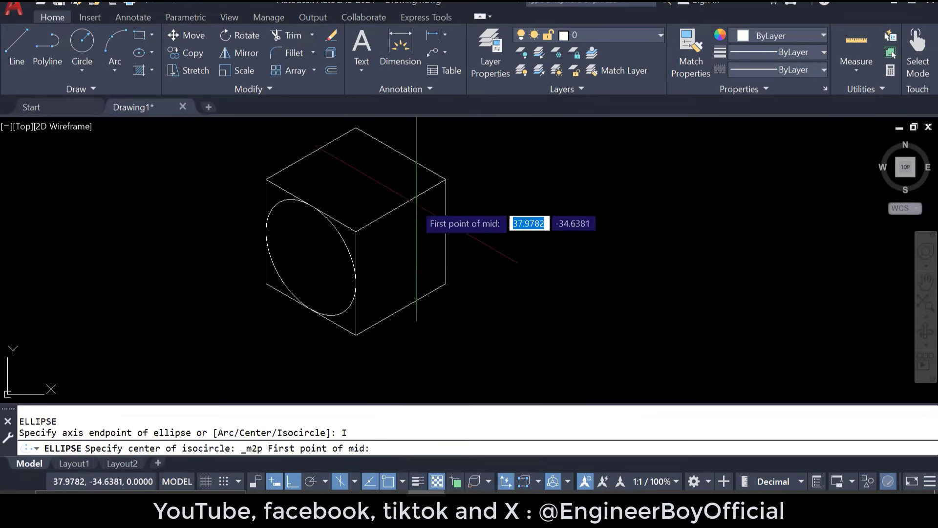
{"action": "left_click", "coordinate": [400, 204]}
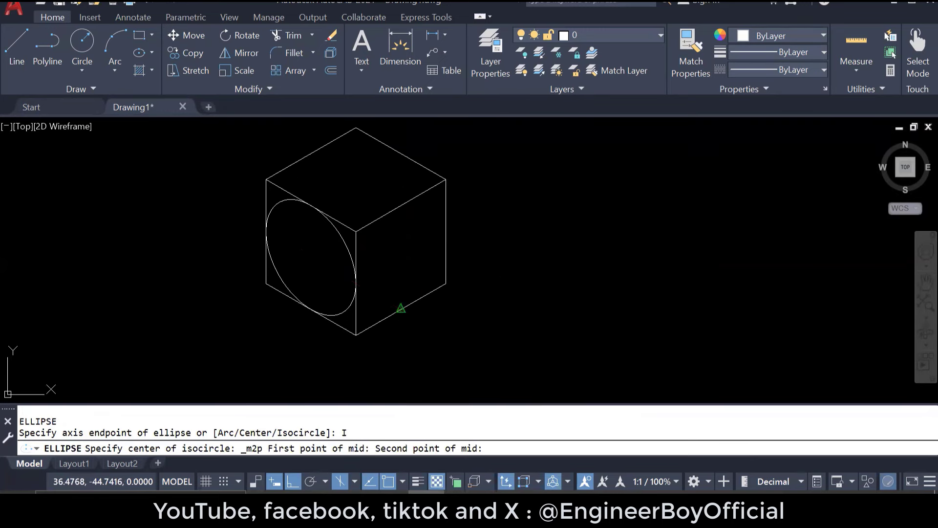
{"action": "left_click", "coordinate": [401, 309]}
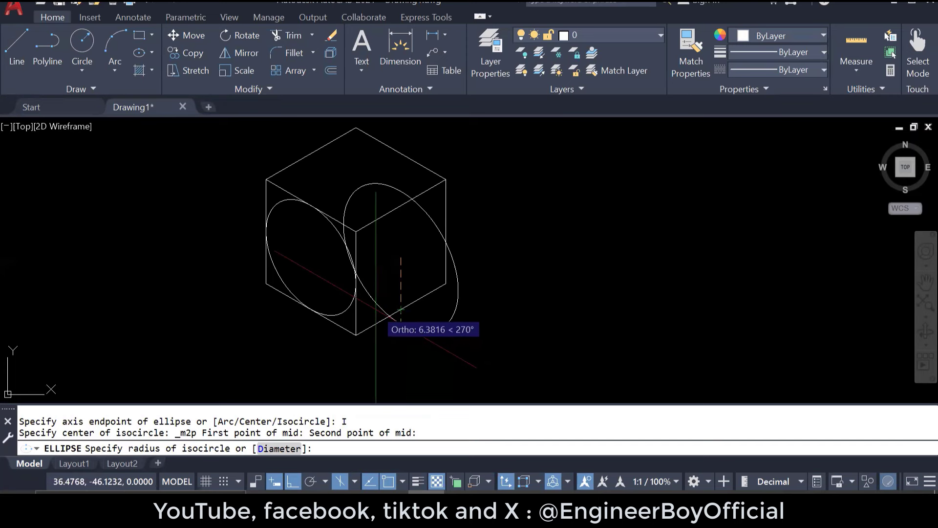
{"action": "key", "text": "F5"}
{"action": "key", "text": "F5"}
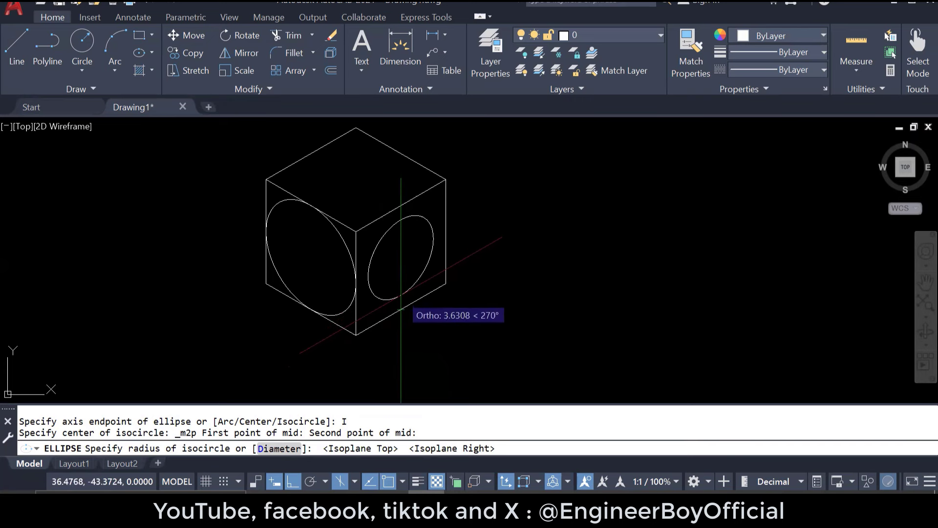
{"action": "type", "text": "3.5"}
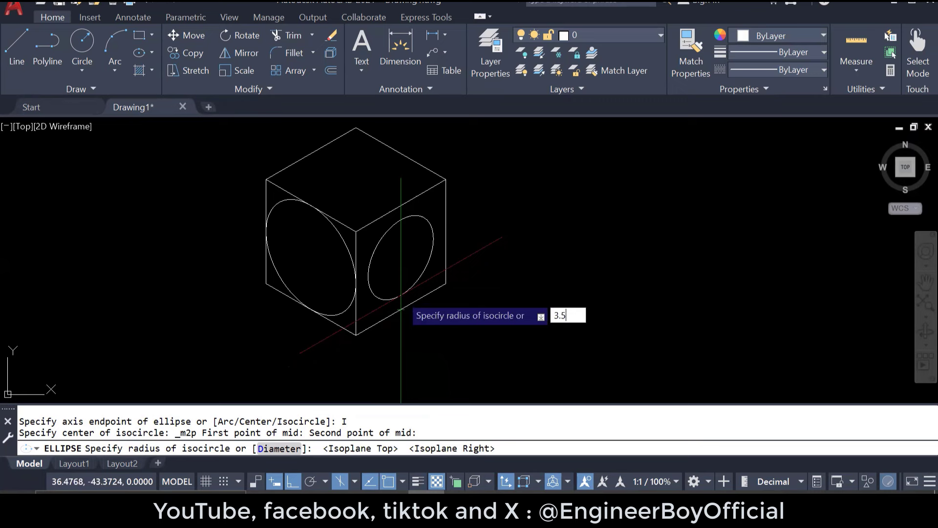
{"action": "key", "text": "Return"}
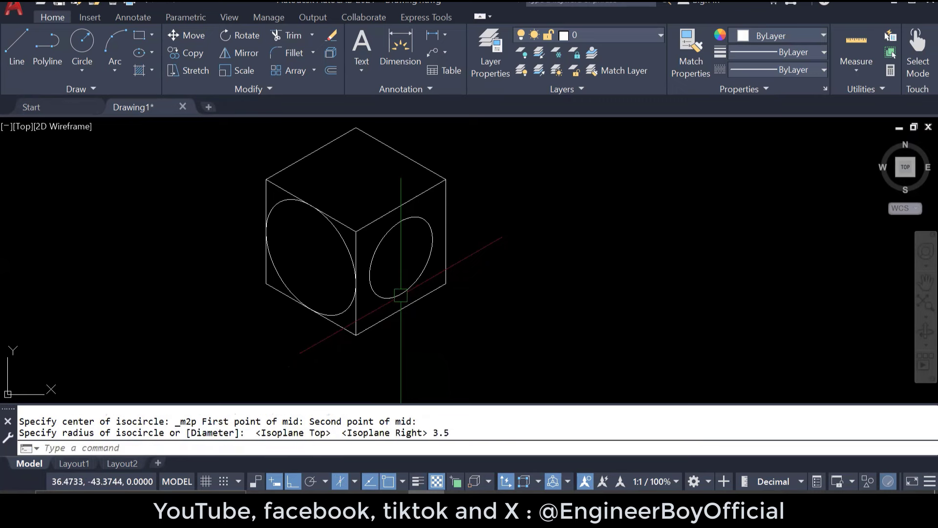
{"action": "scroll", "coordinate": [313, 230], "scroll_direction": "down", "scroll_amount": 2}
{"action": "scroll", "coordinate": [331, 198], "scroll_direction": "up", "scroll_amount": 2}
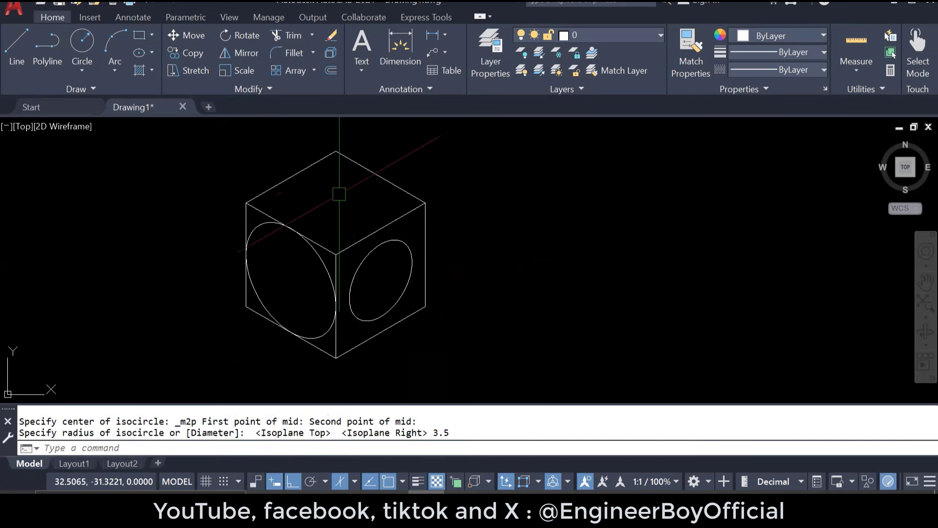
{"action": "middle_click_drag", "start_coordinate": [335, 195], "coordinate": [335, 224]}
{"action": "type", "text": "c"}
{"action": "key", "text": "Return"}
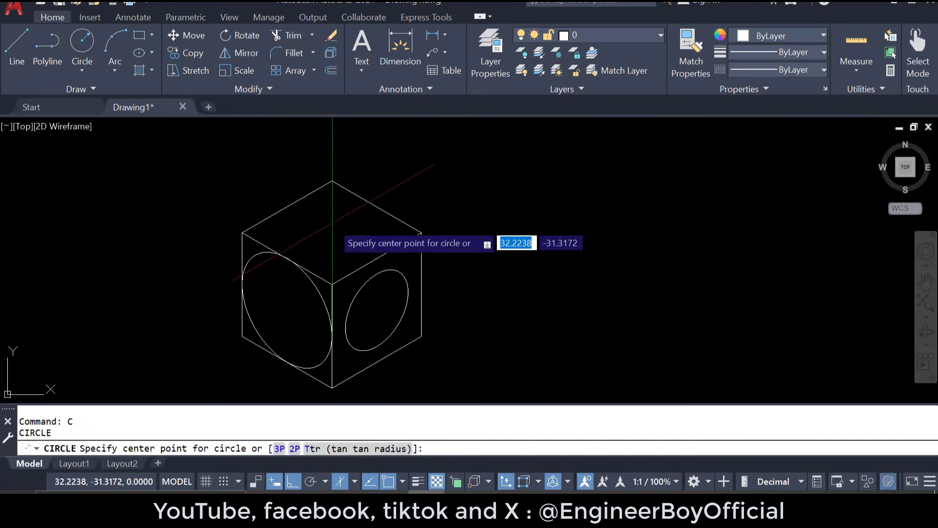
{"action": "key", "text": "Escape"}
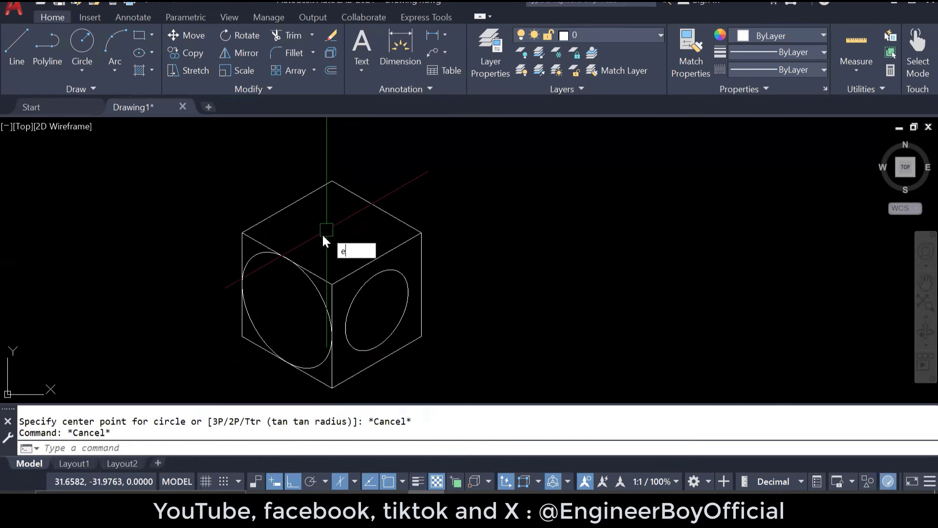
Step: Draw a top-isoplane isocircle centred midway between two opposite edge midpoints of the cube's top face, with its radius reaching the back-right edge's midpoint
{"action": "type", "text": "el"}
{"action": "key", "text": "Return"}
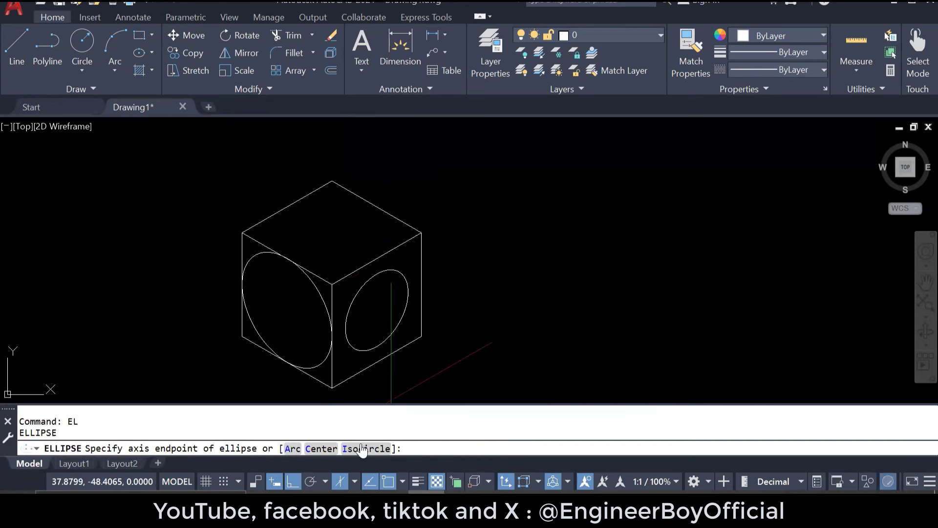
{"action": "left_click", "coordinate": [364, 449]}
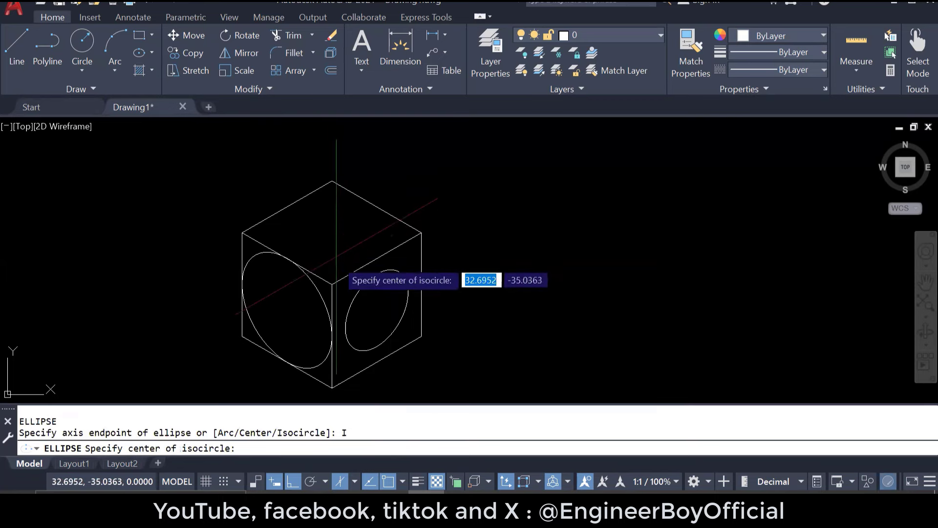
{"action": "right_click", "coordinate": [333, 225], "text": "shift"}
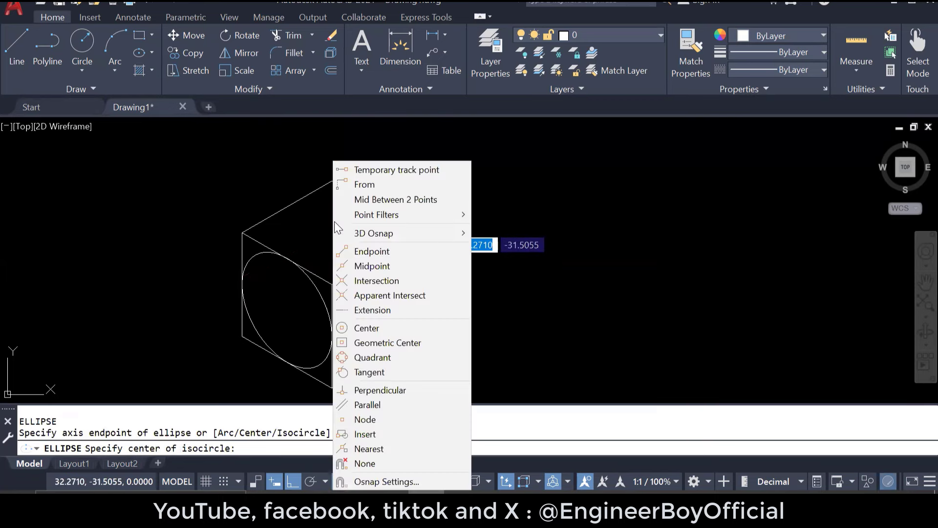
{"action": "left_click", "coordinate": [390, 200]}
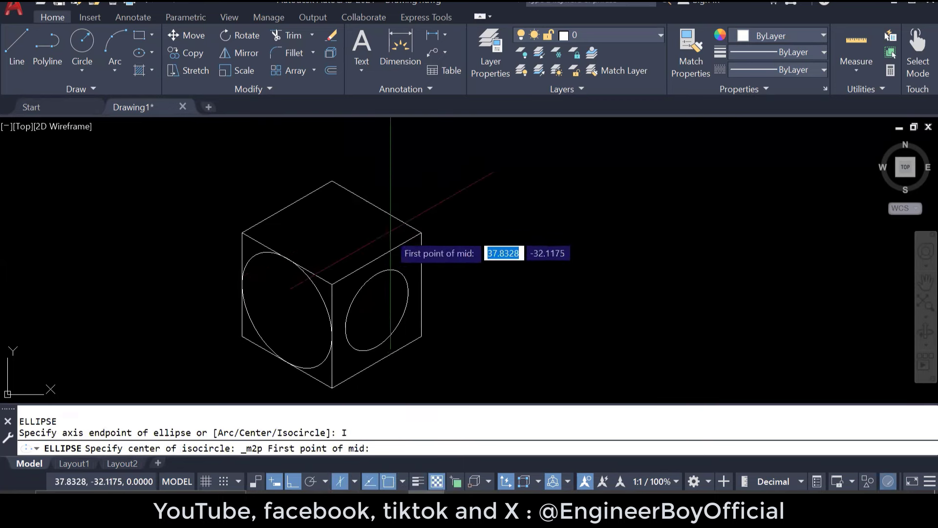
{"action": "left_click", "coordinate": [377, 257]}
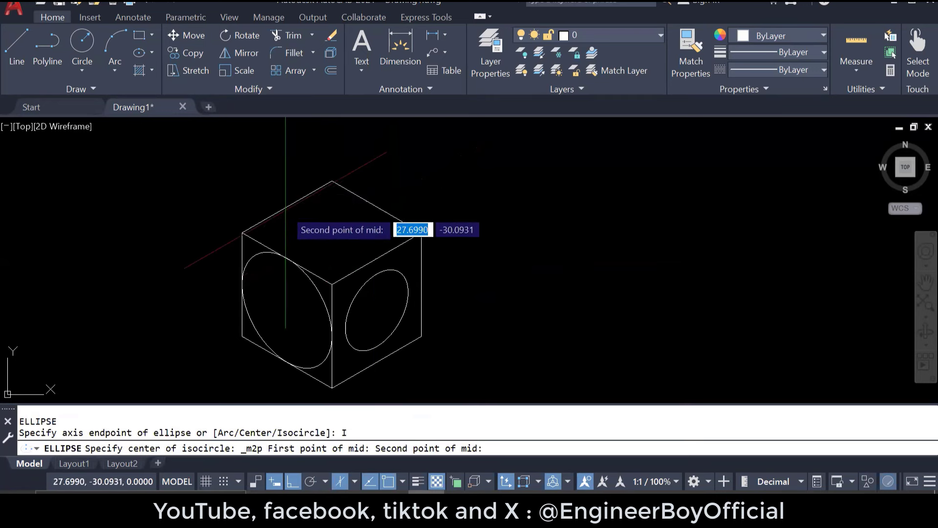
{"action": "left_click", "coordinate": [287, 206]}
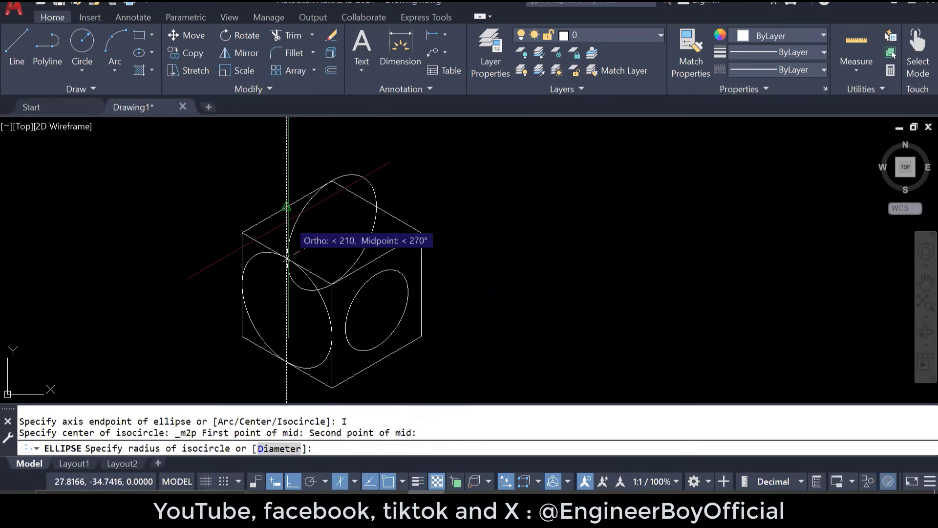
{"action": "key", "text": "F5"}
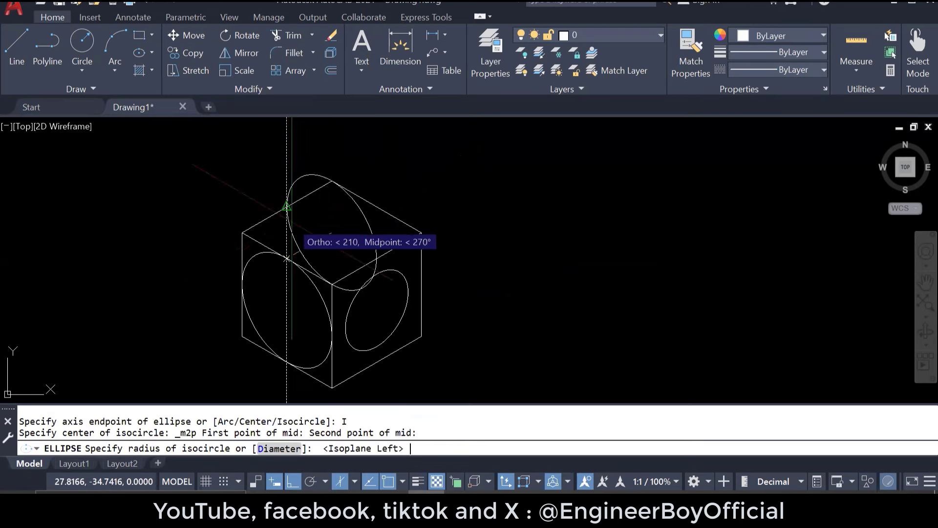
{"action": "key", "text": "F5"}
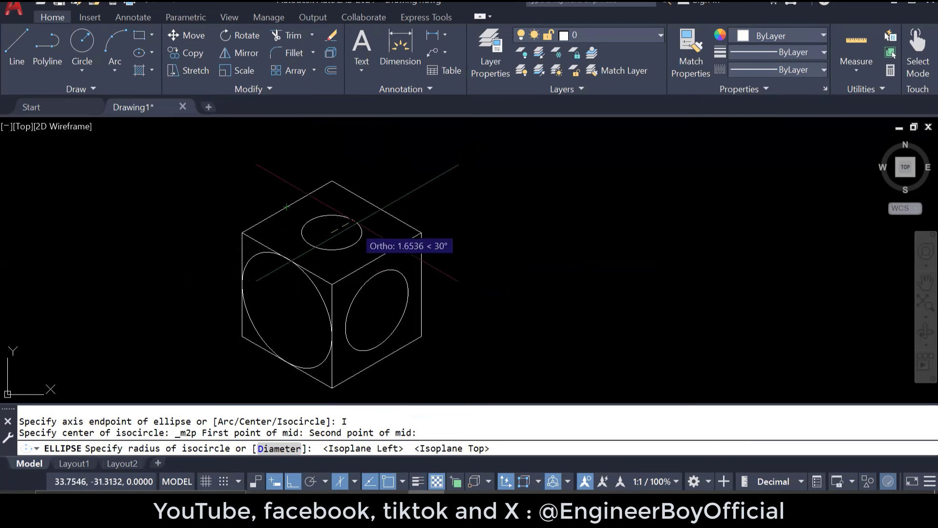
{"action": "left_click", "coordinate": [377, 207]}
{"action": "key", "text": "Escape"}
{"action": "key", "text": "Escape"}
Step: Copy the right face's isocircle from its centre 20 units outward along the 330° isometric direction
{"action": "scroll", "coordinate": [372, 283], "scroll_direction": "down", "scroll_amount": 5}
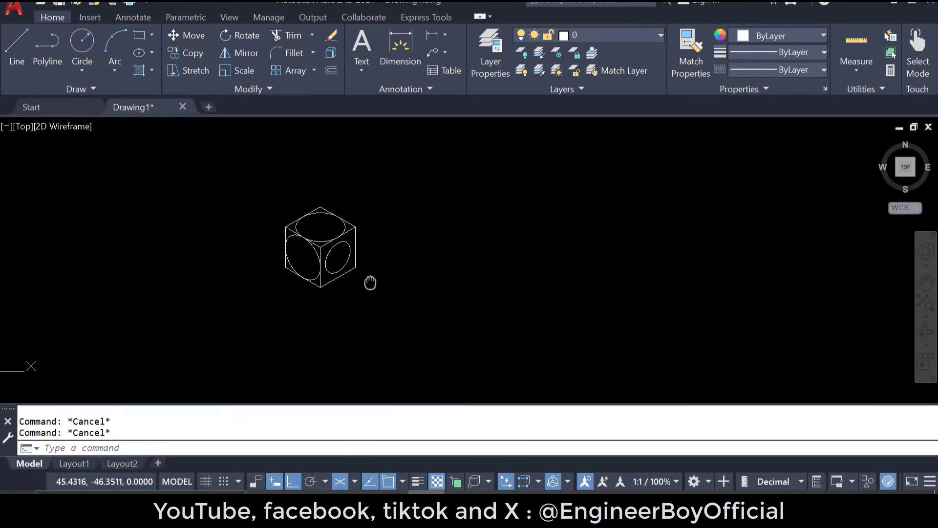
{"action": "middle_click_drag", "start_coordinate": [372, 283], "coordinate": [341, 261]}
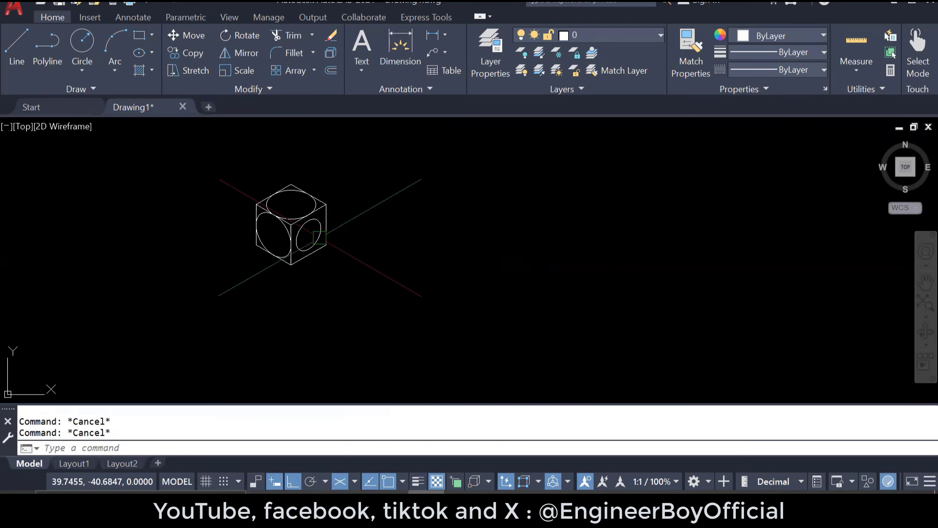
{"action": "scroll", "coordinate": [328, 250], "scroll_direction": "up", "scroll_amount": 2}
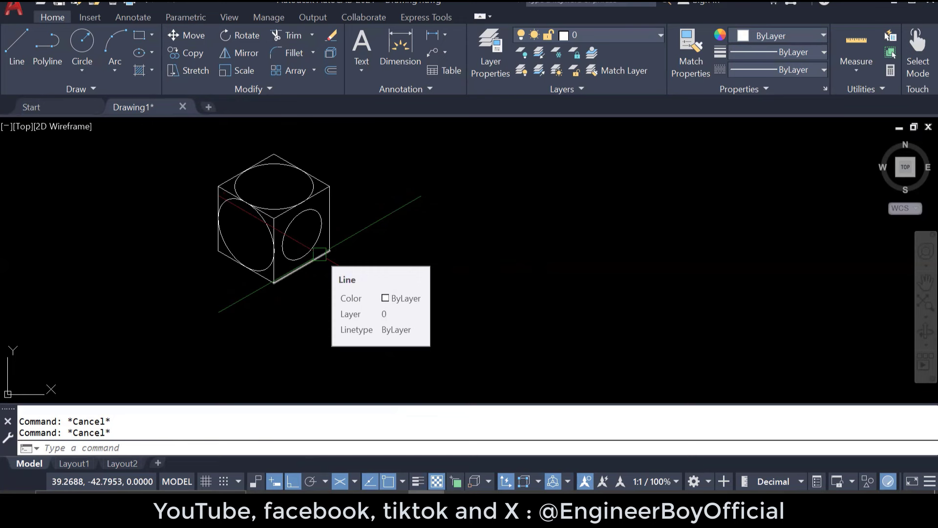
{"action": "left_click", "coordinate": [316, 243]}
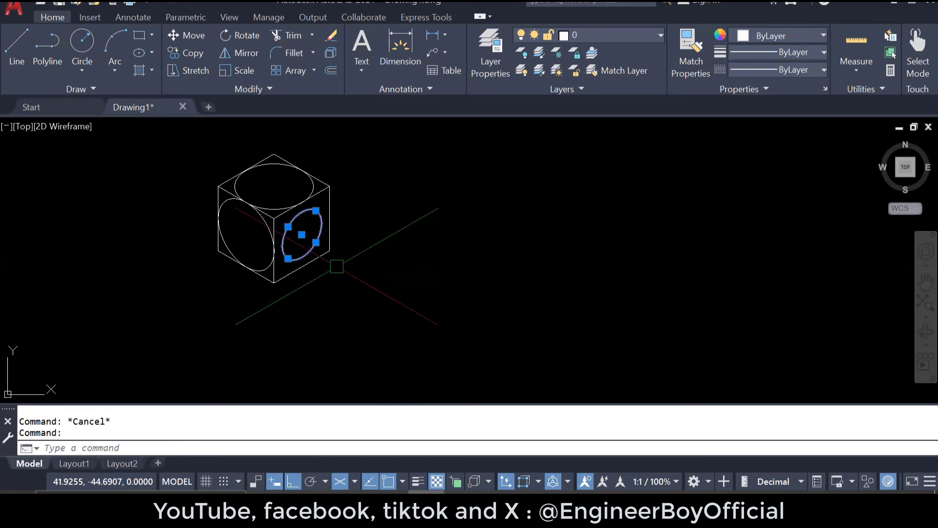
{"action": "type", "text": "co"}
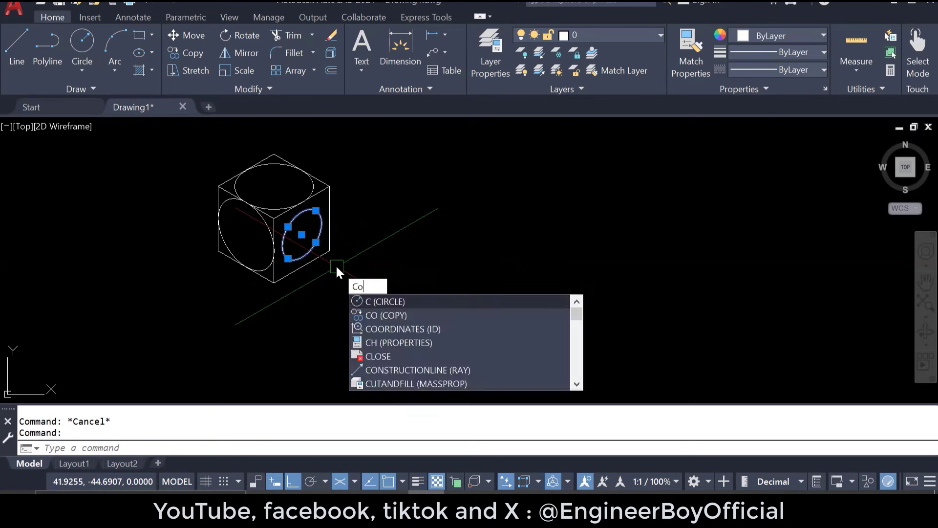
{"action": "key", "text": "Return"}
{"action": "left_click", "coordinate": [302, 235]}
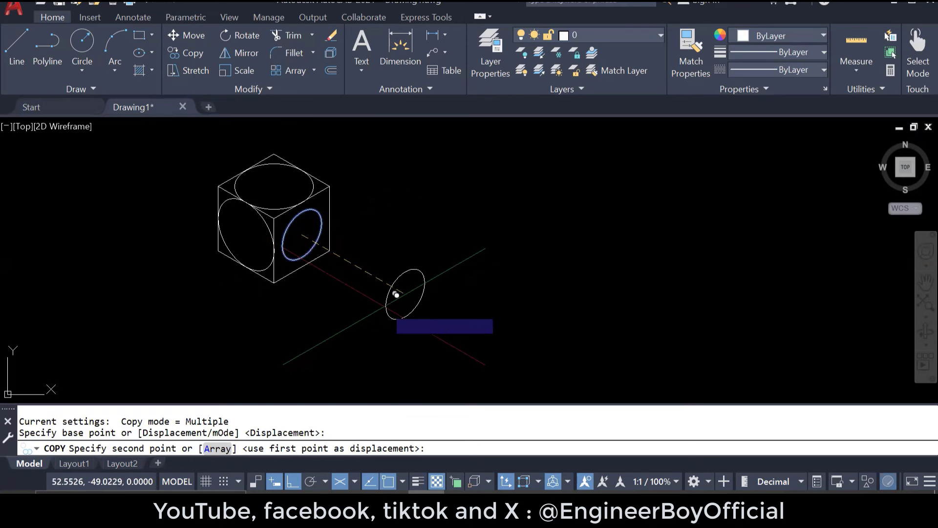
{"action": "type", "text": "20"}
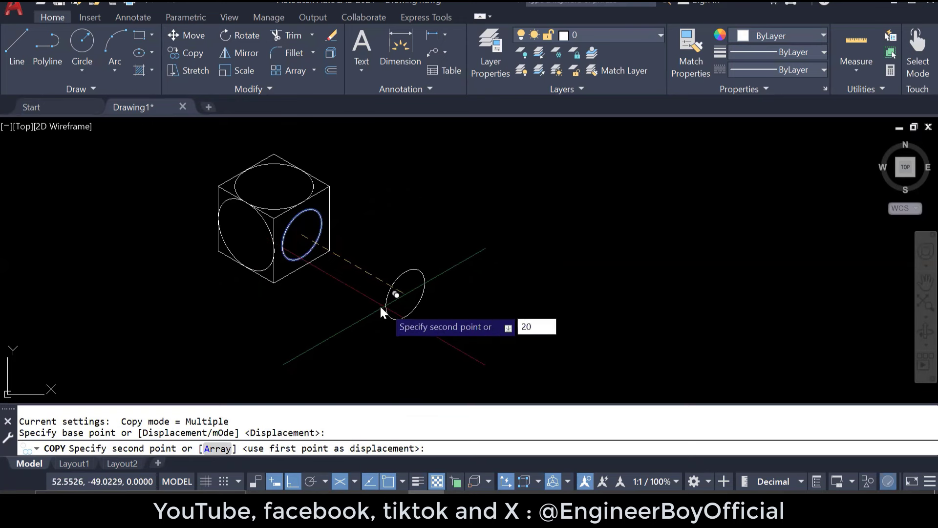
{"action": "key", "text": "Return"}
{"action": "key", "text": "Escape"}
Step: Draw a line joining the lower side of the right face's isocircle to the matching point on its copy
{"action": "middle_click_drag", "start_coordinate": [419, 313], "coordinate": [391, 292]}
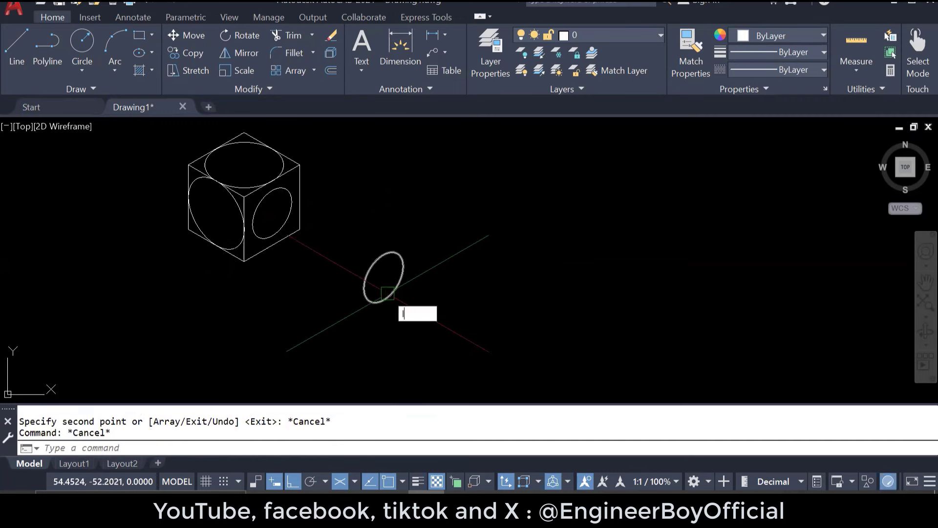
{"action": "type", "text": "l"}
{"action": "key", "text": "Return"}
{"action": "left_click", "coordinate": [257, 238]}
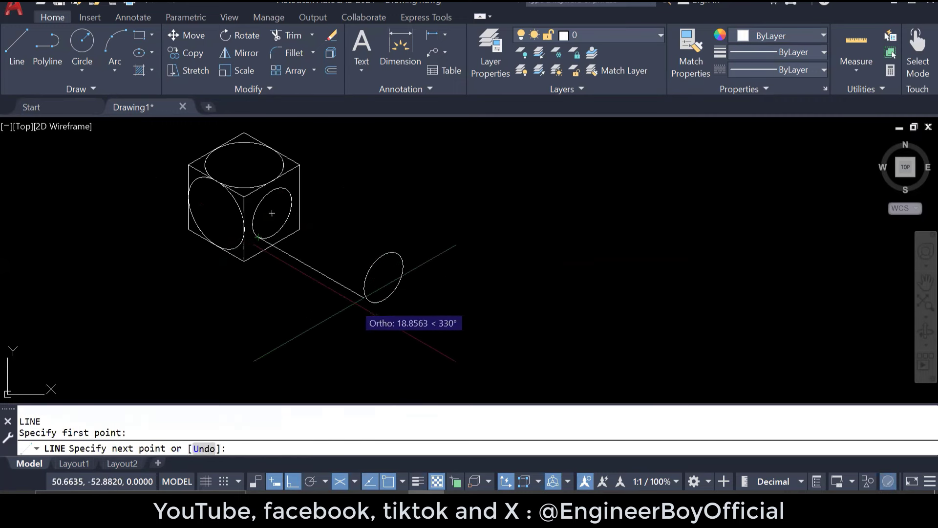
{"action": "left_click", "coordinate": [363, 300]}
{"action": "key", "text": "Escape"}
Step: Draw a line from the upper side of the copied isocircle back to the matching point on the right face's isocircle
{"action": "key", "text": "Return"}
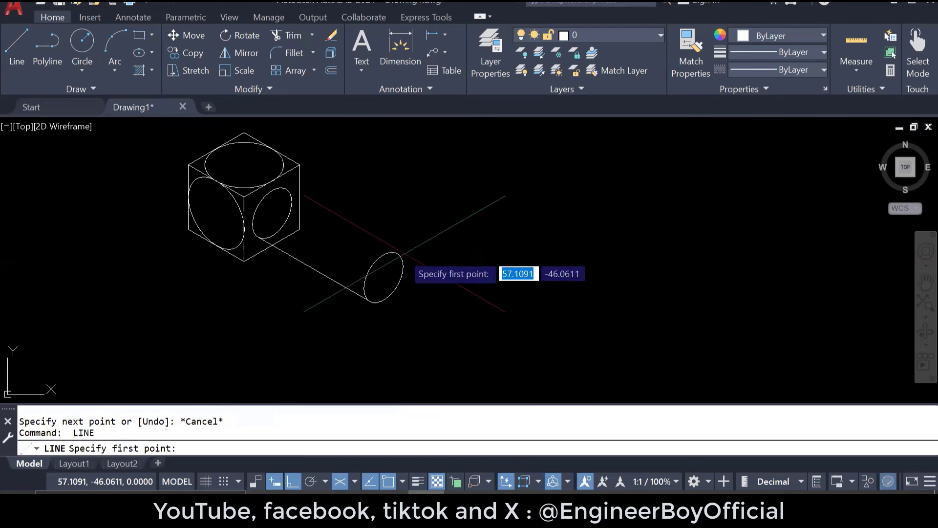
{"action": "left_click", "coordinate": [383, 277]}
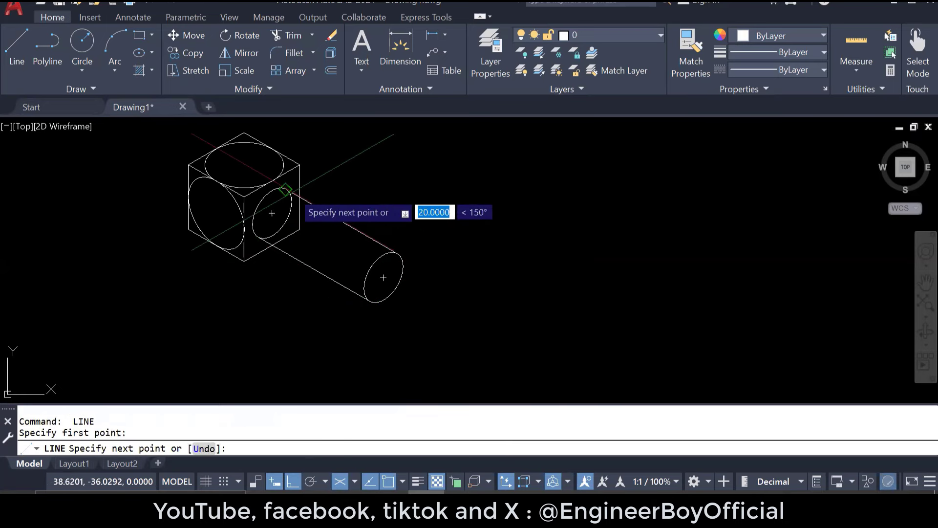
{"action": "left_click", "coordinate": [299, 198]}
{"action": "key", "text": "Escape"}
{"action": "key", "text": "Escape"}
{"action": "key", "text": "Escape"}
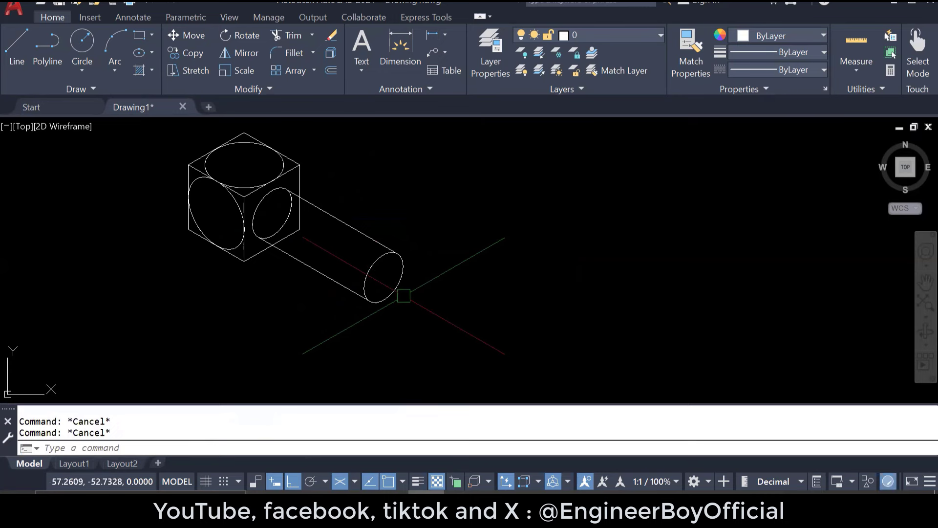
Step: Trim the parts of the cube's right vertical and lower-right edges and the right face's isocircle that lie inside the cylinder
{"action": "type", "text": "tr"}
{"action": "key", "text": "Return"}
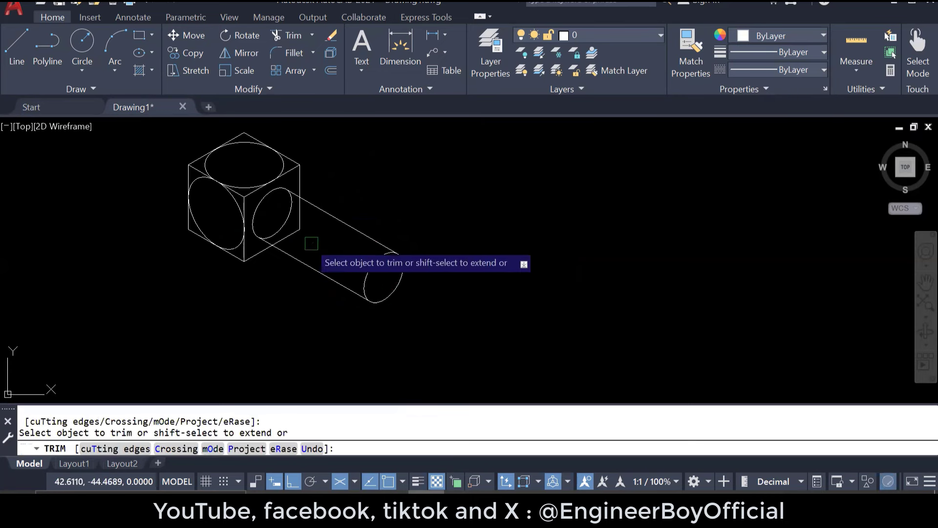
{"action": "scroll", "coordinate": [298, 227], "scroll_direction": "up", "scroll_amount": 4}
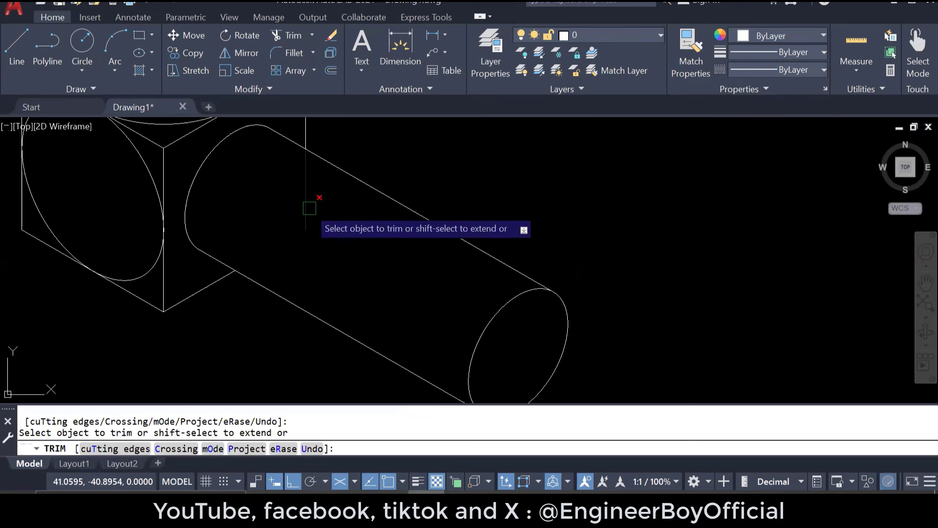
{"action": "scroll", "coordinate": [239, 257], "scroll_direction": "down", "scroll_amount": 2}
{"action": "scroll", "coordinate": [446, 329], "scroll_direction": "down", "scroll_amount": 4}
{"action": "key", "text": "Escape"}
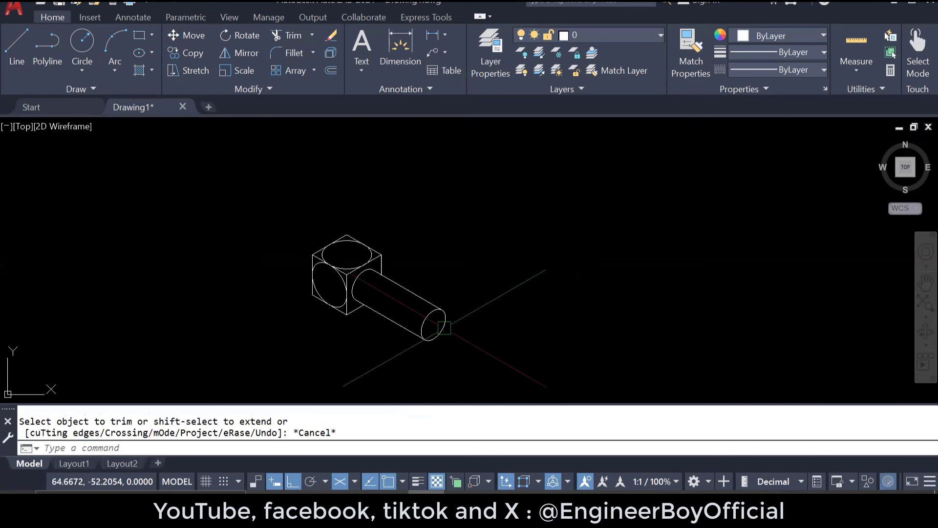
Step: Examine the cube with its face isocircles and the projecting cylinder
{"action": "scroll", "coordinate": [452, 318], "scroll_direction": "up", "scroll_amount": 2}
{"action": "scroll", "coordinate": [455, 316], "scroll_direction": "down", "scroll_amount": 2}
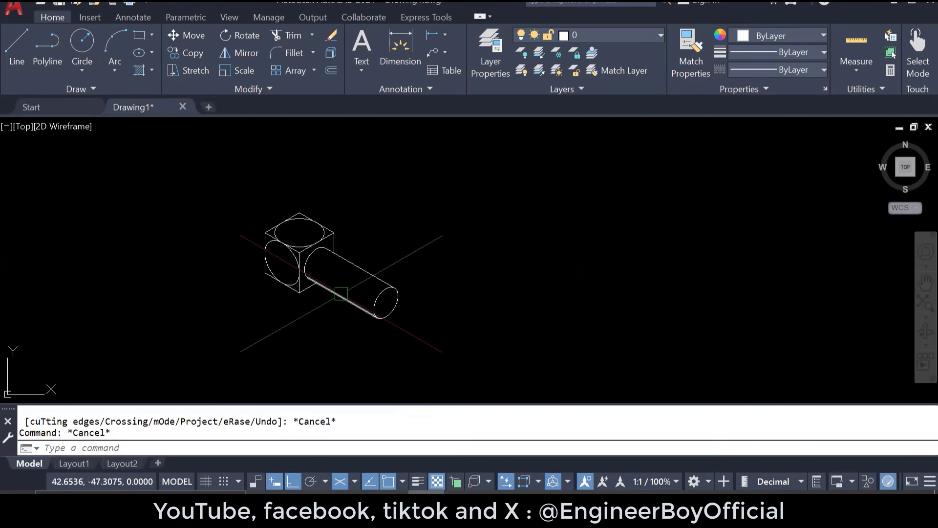
{"action": "scroll", "coordinate": [337, 274], "scroll_direction": "up", "scroll_amount": 2}
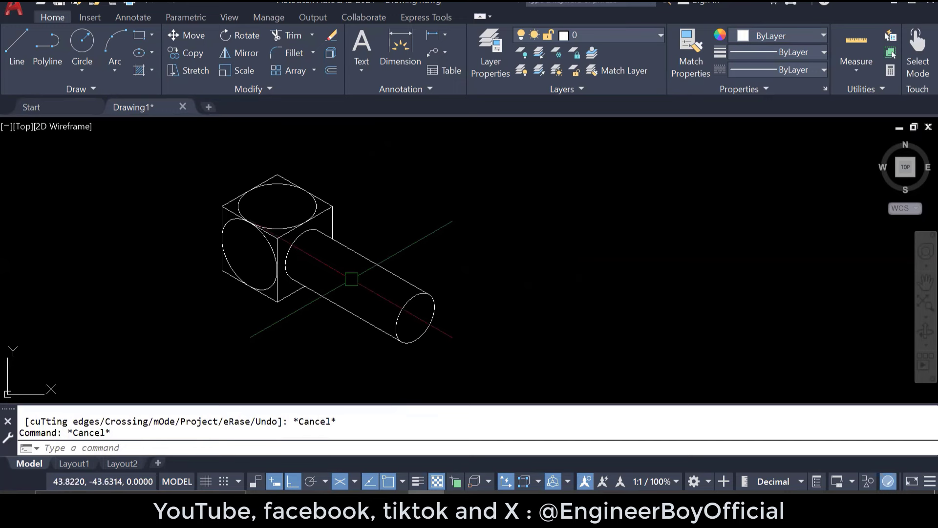
{"action": "middle_click_drag", "start_coordinate": [351, 279], "coordinate": [344, 285]}
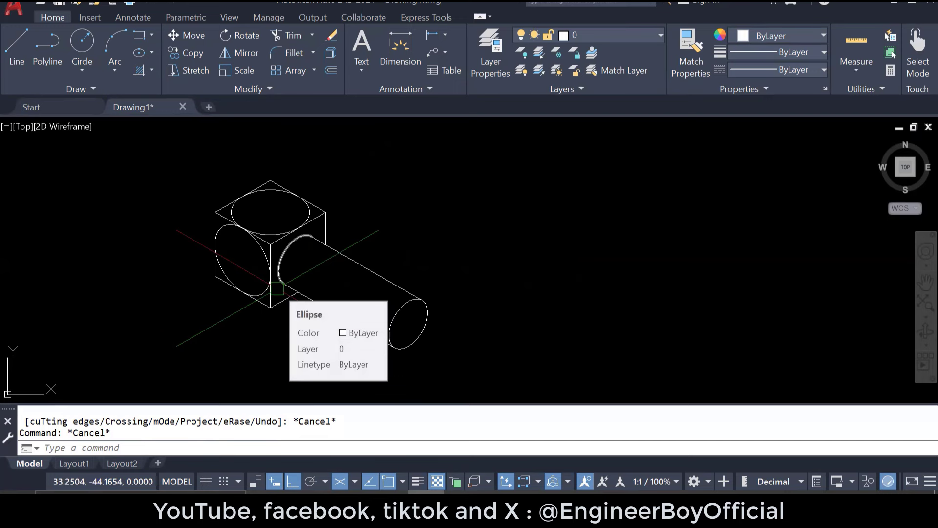
{"action": "scroll", "coordinate": [277, 289], "scroll_direction": "down", "scroll_amount": 2}
{"action": "left_click", "coordinate": [363, 347]}
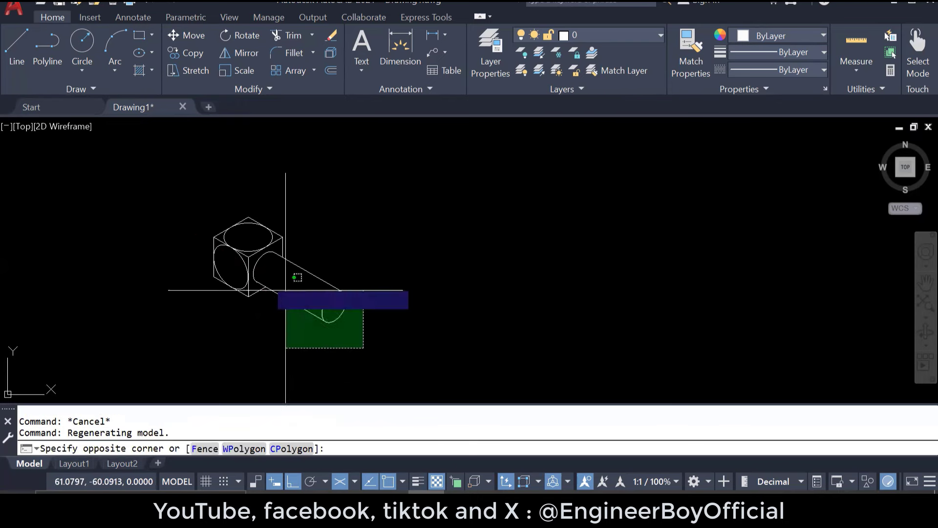
{"action": "left_click", "coordinate": [191, 221]}
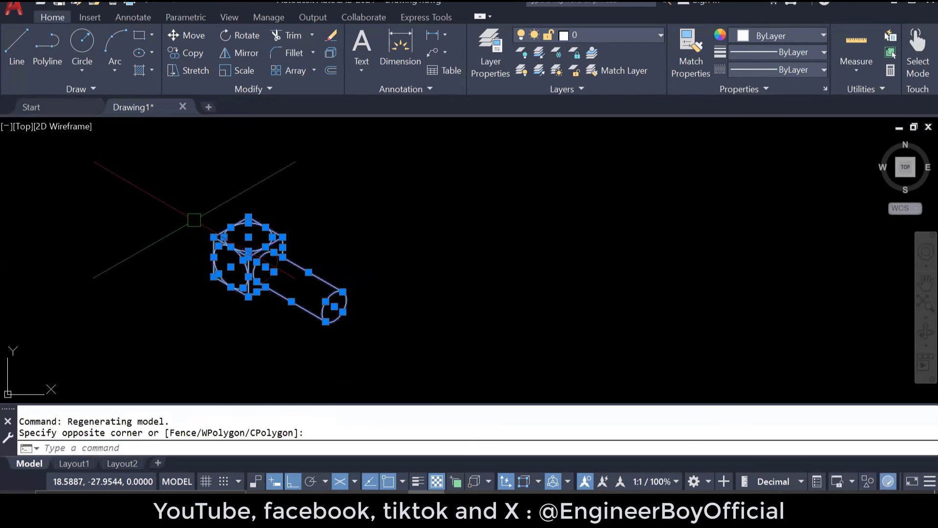
{"action": "key", "text": "Escape"}
{"action": "key", "text": "Escape"}
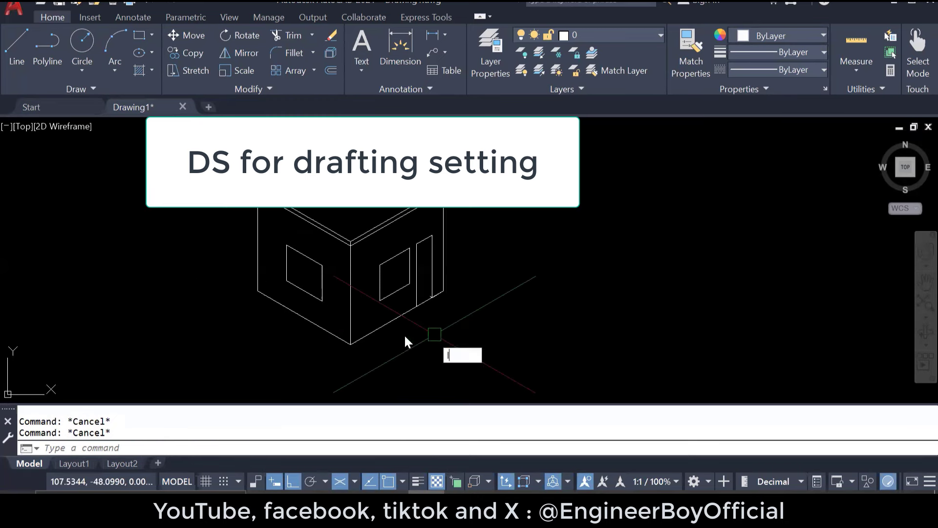
{"action": "type", "text": "L"}
{"action": "key", "text": "Return"}
{"action": "left_click", "coordinate": [350, 344]}
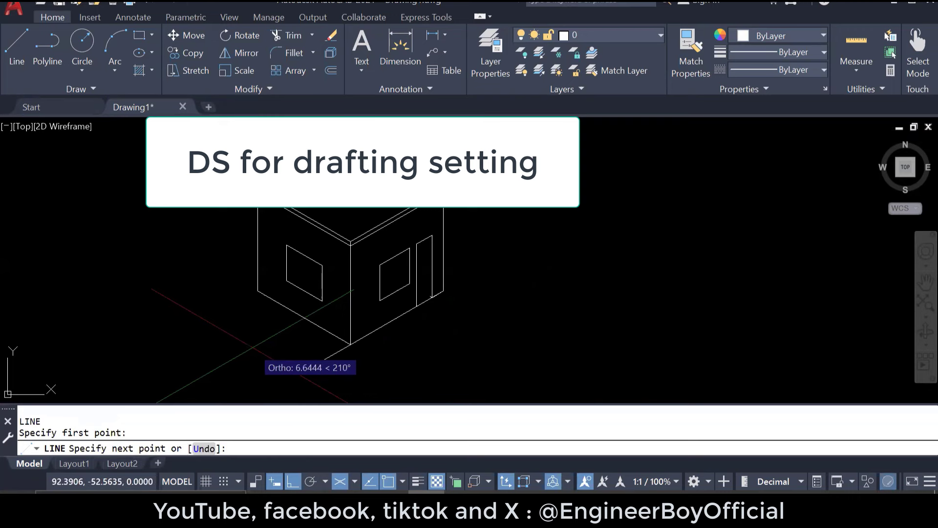
{"action": "key", "text": "Escape"}
{"action": "key", "text": "Escape"}
{"action": "key", "text": "Escape"}
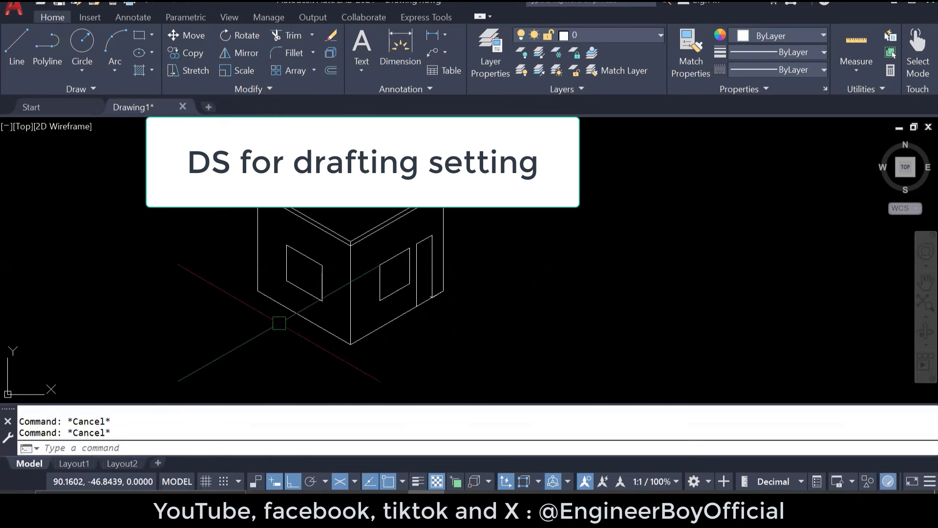
Step: Change the snap type in the drafting settings to Rectangular snap
{"action": "type", "text": "ds"}
{"action": "key", "text": "Return"}
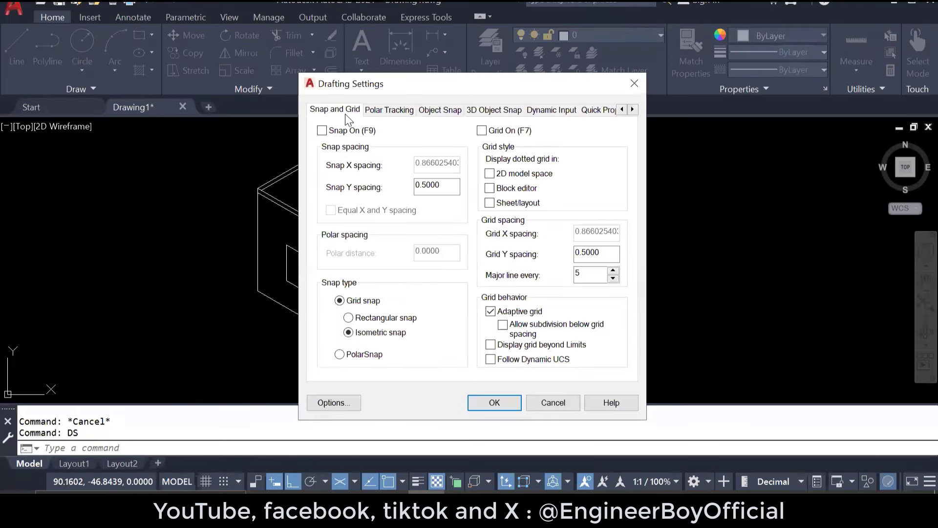
{"action": "left_click", "coordinate": [368, 319]}
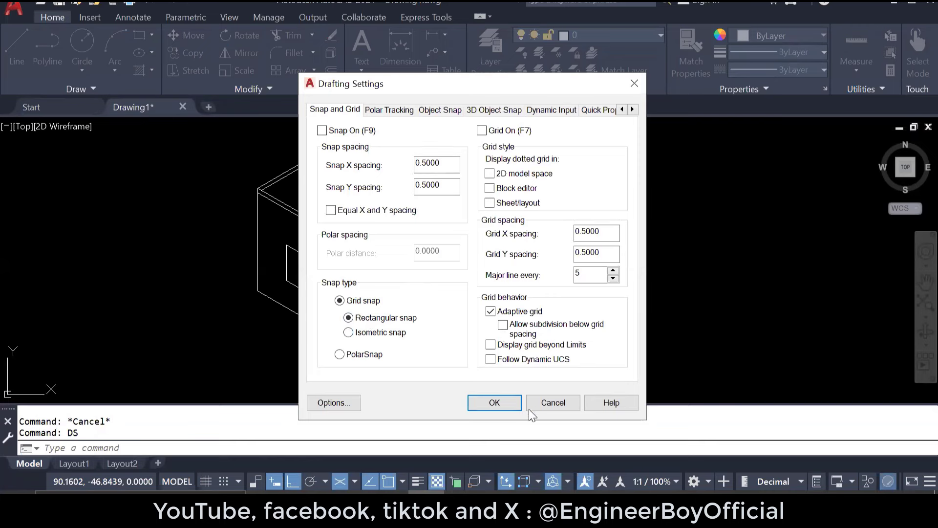
{"action": "left_click", "coordinate": [349, 333]}
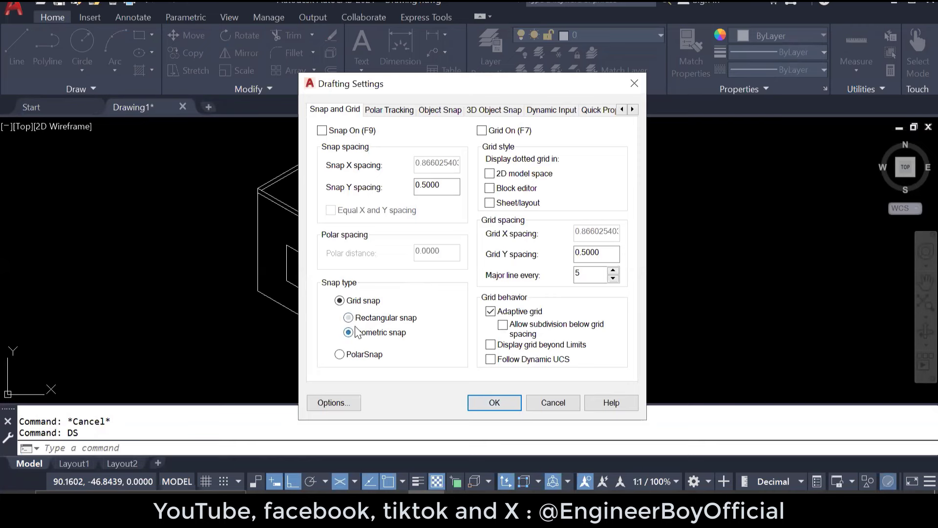
{"action": "key", "text": "Return"}
Step: Draw a horizontal reference line leftward from the house's bottom front corner, extending past its left wall
{"action": "type", "text": "L"}
{"action": "key", "text": "Return"}
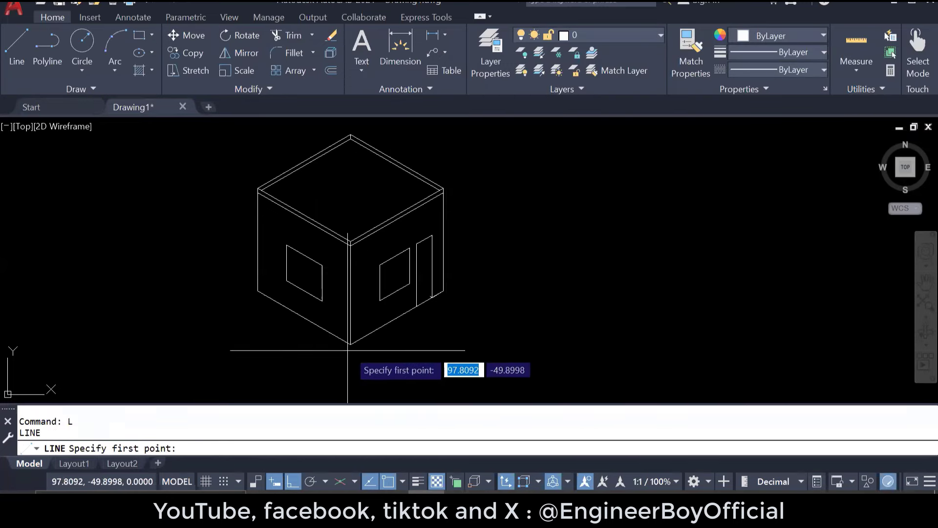
{"action": "left_click", "coordinate": [350, 344]}
{"action": "left_click", "coordinate": [146, 323]}
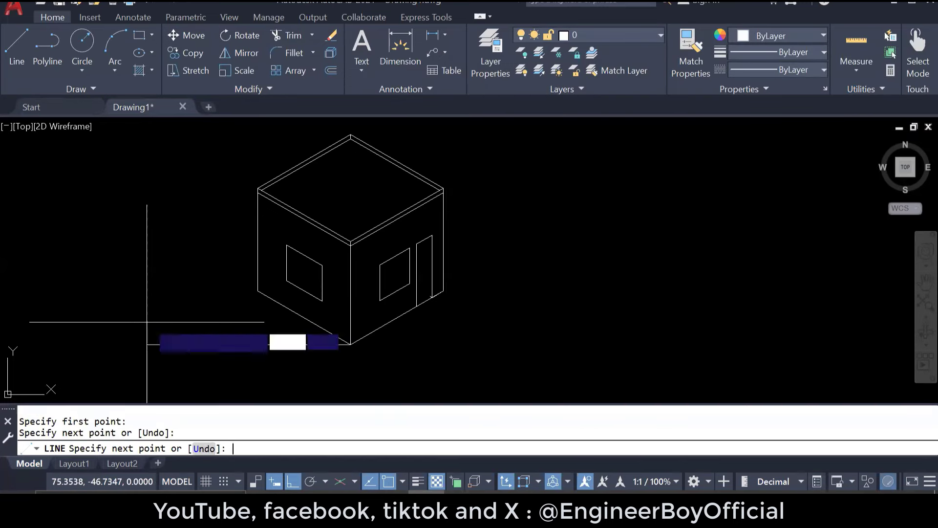
{"action": "key", "text": "Return"}
Step: Add an angular dimension between the left wall's base edge and the horizontal reference line
{"action": "scroll", "coordinate": [306, 352], "scroll_direction": "up", "scroll_amount": 4}
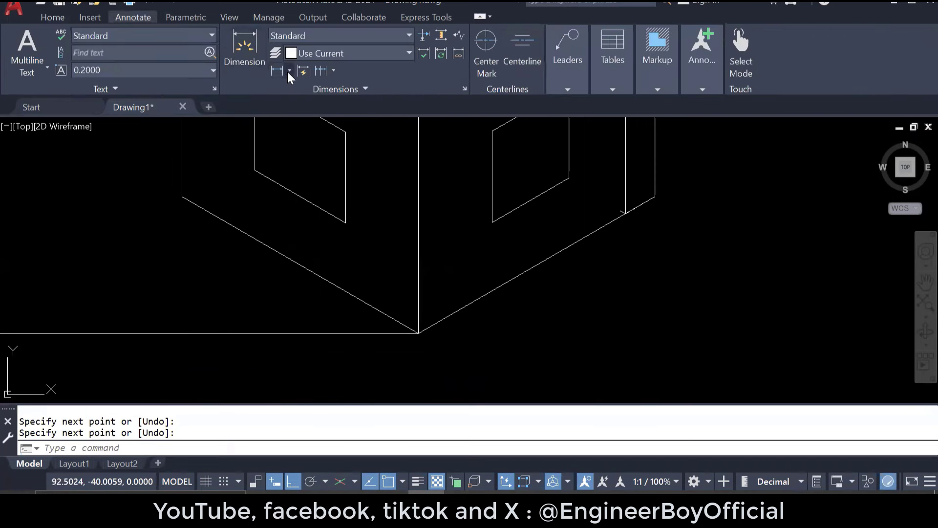
{"action": "left_click", "coordinate": [291, 71]}
{"action": "left_click", "coordinate": [347, 157]}
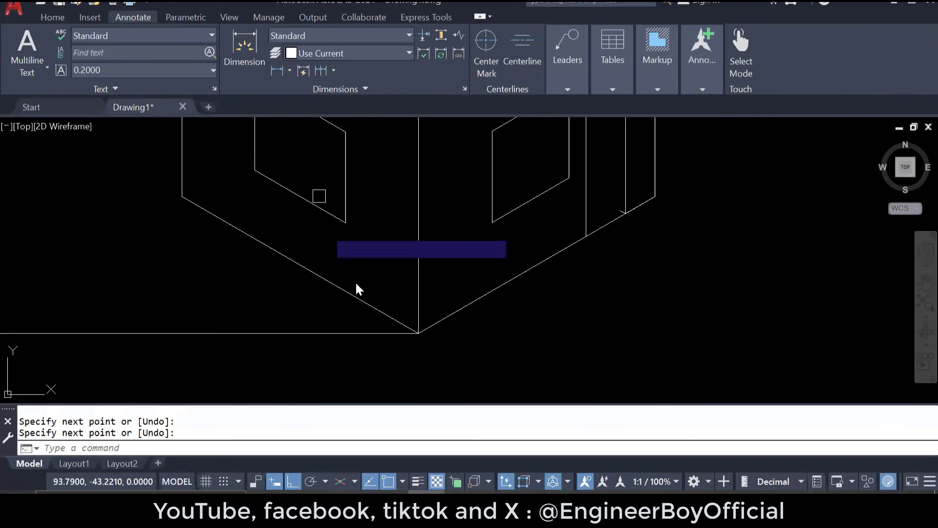
{"action": "left_click", "coordinate": [354, 292]}
{"action": "left_click", "coordinate": [333, 331]}
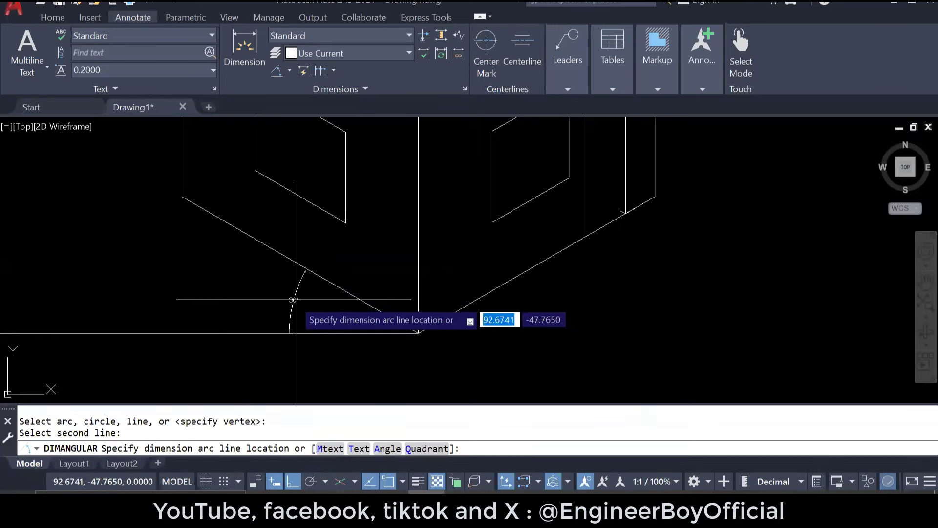
{"action": "left_click", "coordinate": [288, 308]}
Step: Examine the dimensioned angle between the house's left base edge and the horizontal reference line
{"action": "scroll", "coordinate": [286, 309], "scroll_direction": "up", "scroll_amount": 3}
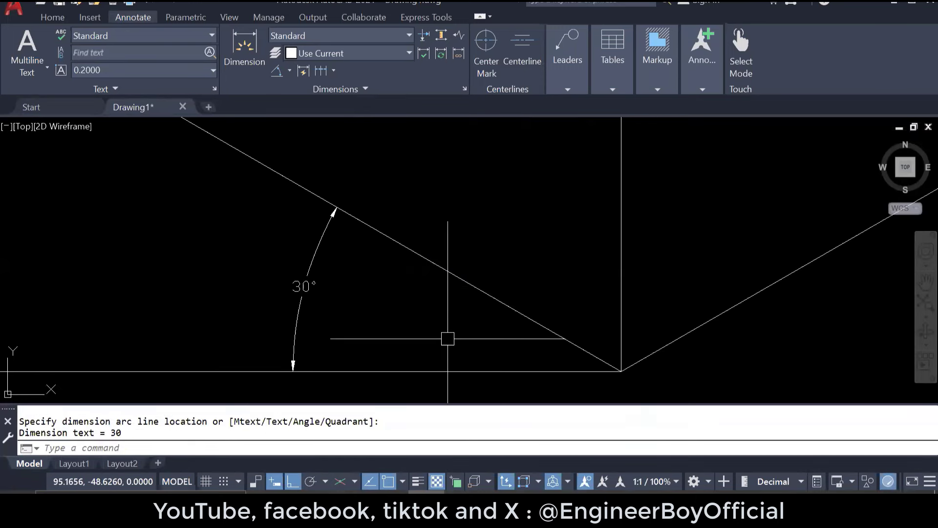
{"action": "scroll", "coordinate": [410, 316], "scroll_direction": "down", "scroll_amount": 4}
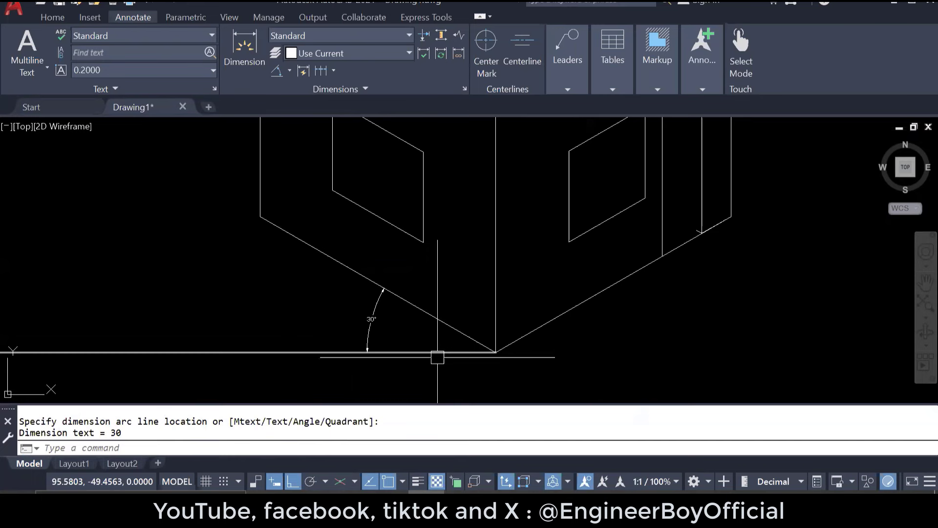
{"action": "scroll", "coordinate": [436, 355], "scroll_direction": "down", "scroll_amount": 3}
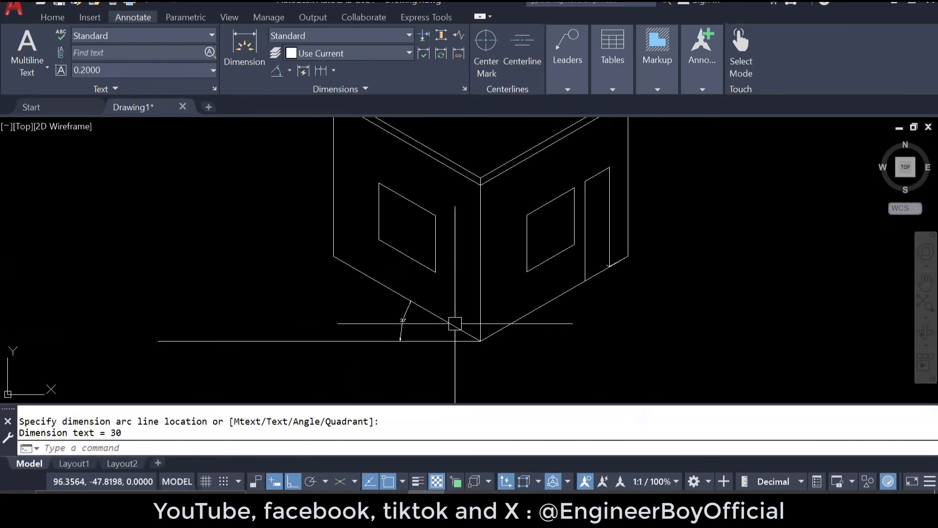
{"action": "scroll", "coordinate": [409, 329], "scroll_direction": "up", "scroll_amount": 4}
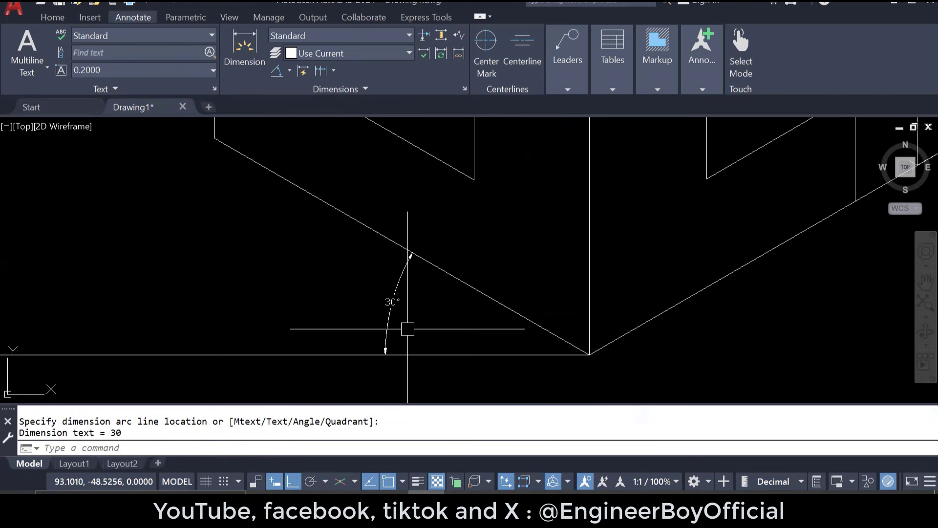
{"action": "scroll", "coordinate": [407, 329], "scroll_direction": "down", "scroll_amount": 4}
{"action": "scroll", "coordinate": [410, 352], "scroll_direction": "up", "scroll_amount": 4}
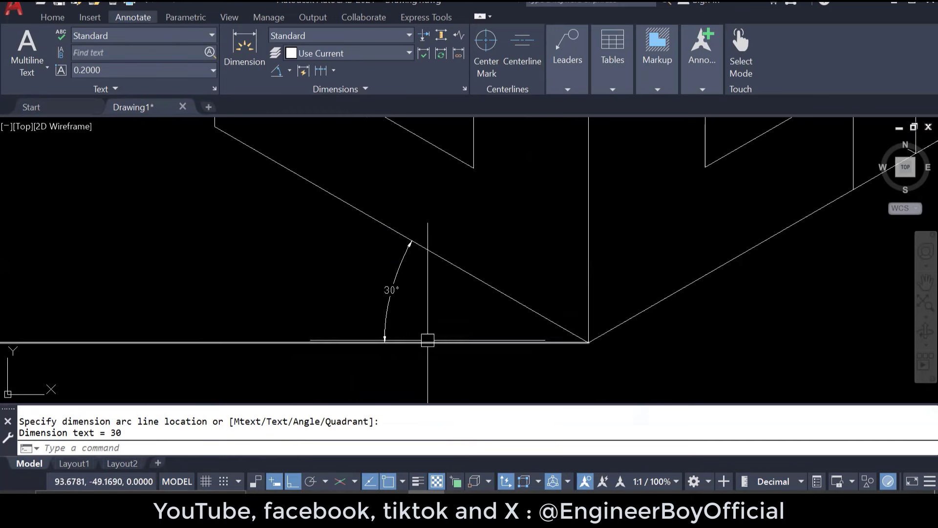
{"action": "scroll", "coordinate": [428, 340], "scroll_direction": "down", "scroll_amount": 2}
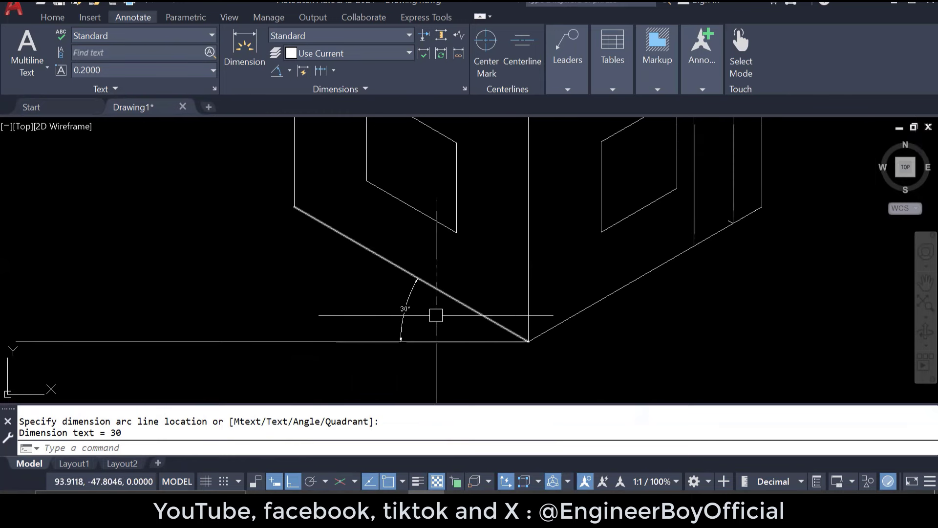
{"action": "scroll", "coordinate": [427, 336], "scroll_direction": "up", "scroll_amount": 3}
{"action": "scroll", "coordinate": [433, 333], "scroll_direction": "down", "scroll_amount": 5}
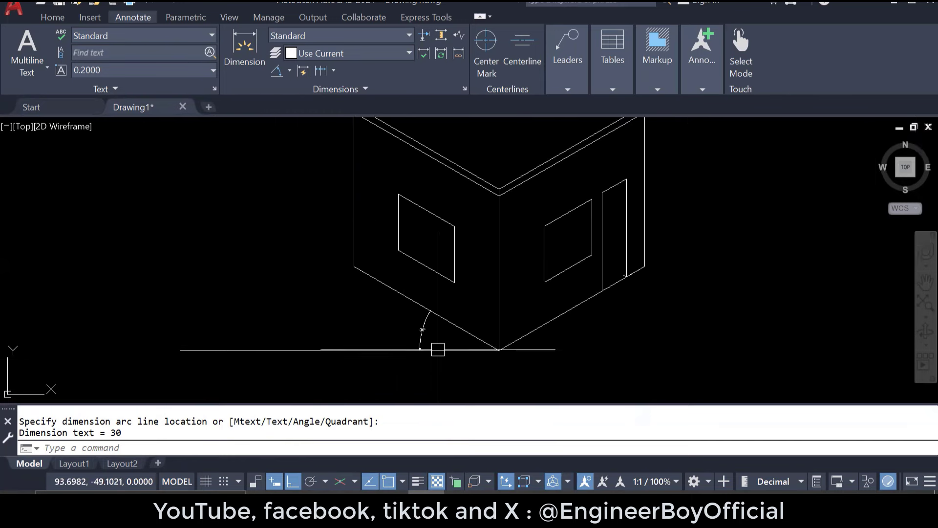
{"action": "scroll", "coordinate": [336, 325], "scroll_direction": "down", "scroll_amount": 3}
{"action": "scroll", "coordinate": [427, 327], "scroll_direction": "up", "scroll_amount": 3}
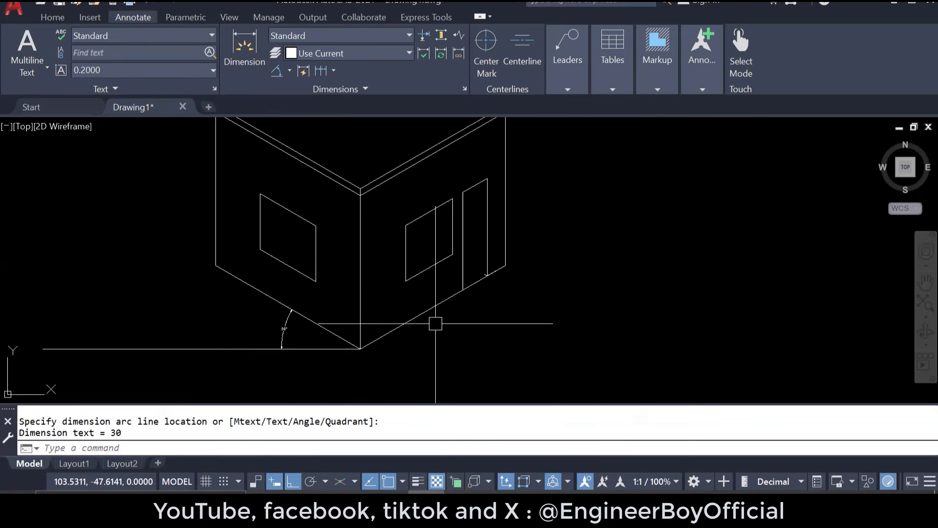
{"action": "scroll", "coordinate": [436, 324], "scroll_direction": "down", "scroll_amount": 2}
{"action": "key", "text": "Escape"}
{"action": "key", "text": "Escape"}
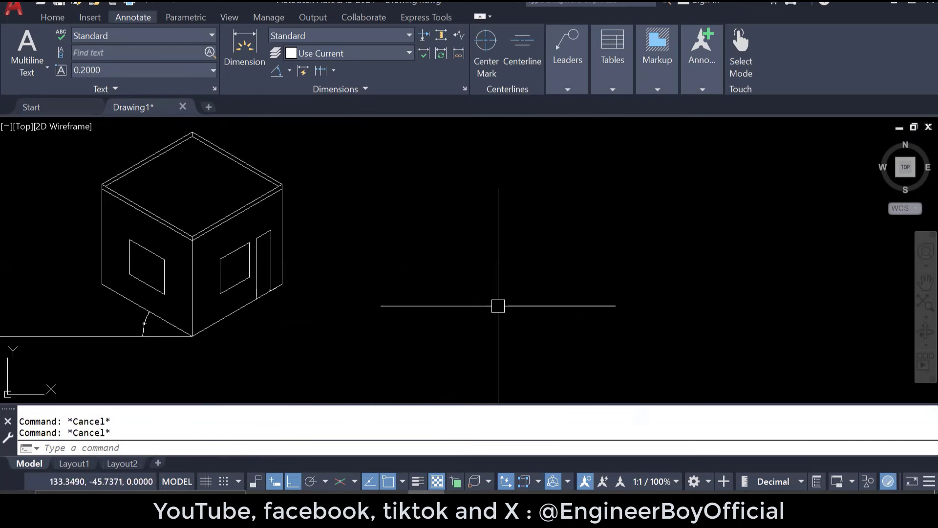
{"action": "type", "text": "l"}
{"action": "key", "text": "Return"}
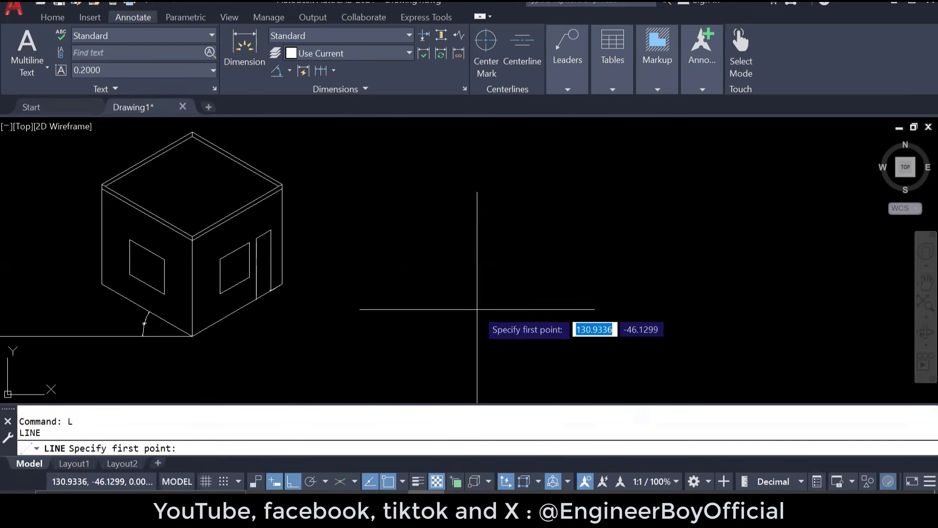
{"action": "left_click", "coordinate": [486, 299]}
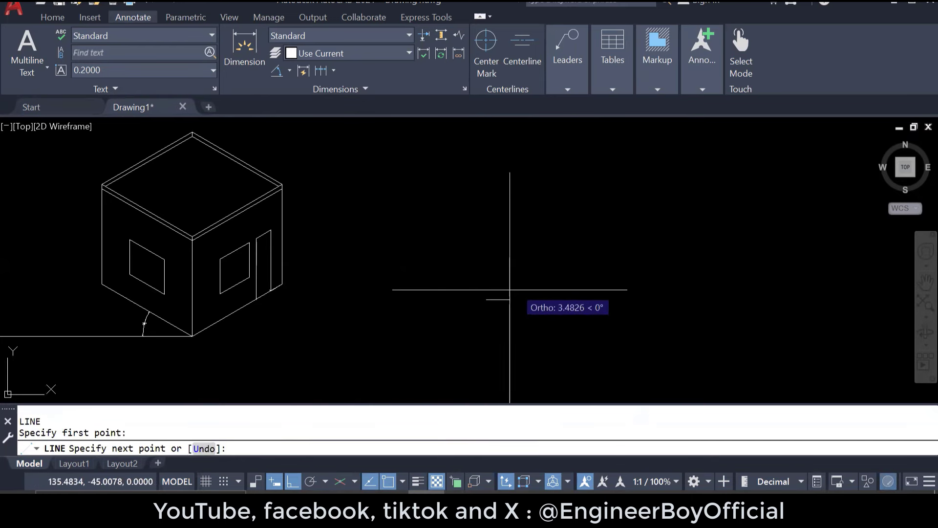
{"action": "key", "text": "Escape"}
{"action": "key", "text": "Escape"}
Step: Change the snap type in the drafting settings to Isometric snap
{"action": "type", "text": "ds"}
{"action": "key", "text": "Return"}
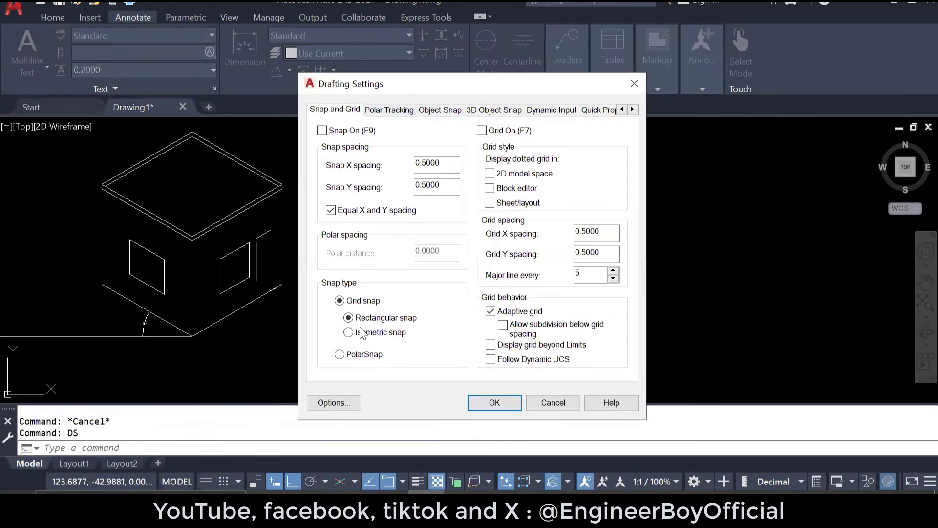
{"action": "left_click", "coordinate": [361, 332]}
{"action": "left_click", "coordinate": [495, 403]}
Step: Draw a 3-unit line at 30° in the empty space to the right of the house
{"action": "type", "text": "l"}
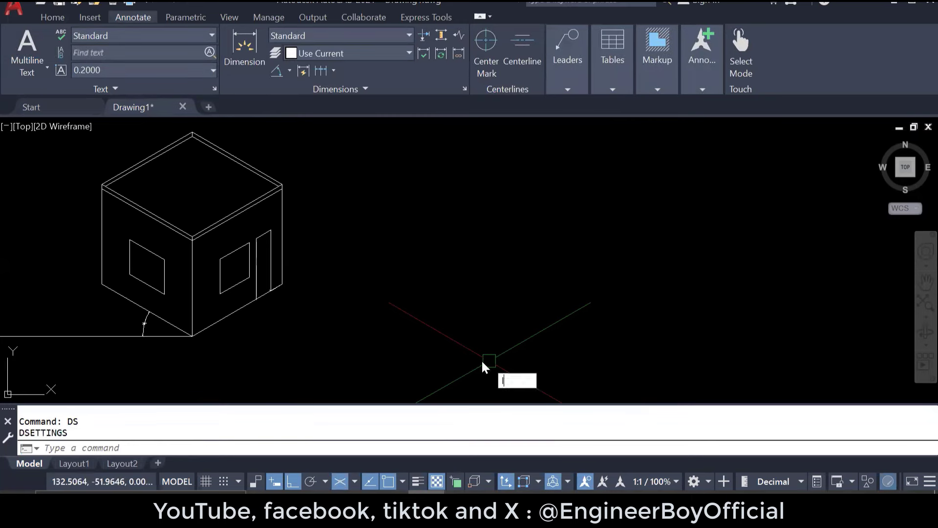
{"action": "key", "text": "Return"}
{"action": "left_click", "coordinate": [469, 328]}
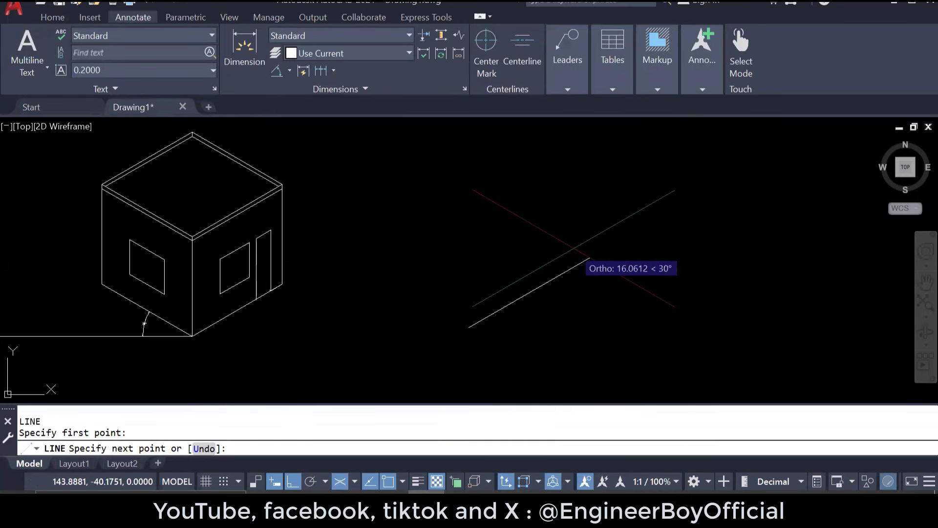
{"action": "type", "text": "3"}
{"action": "key", "text": "Return"}
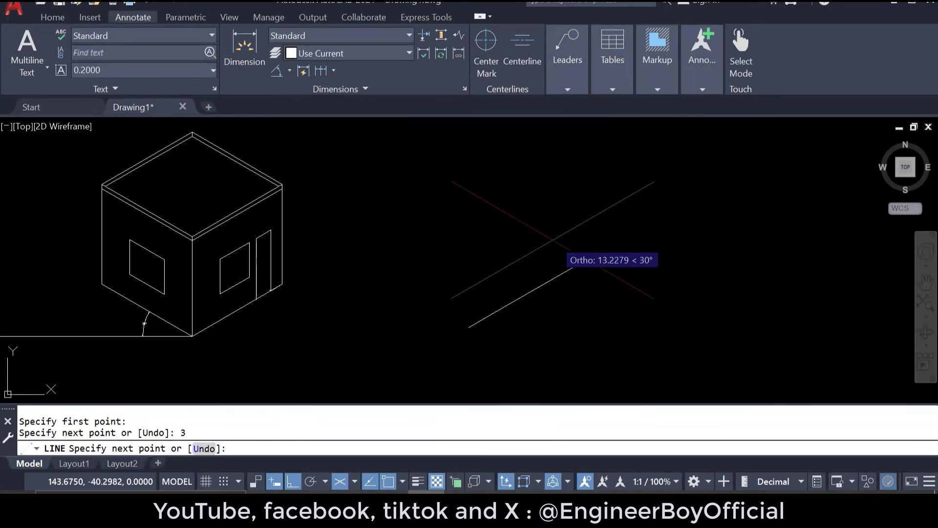
{"action": "key", "text": "Return"}
Step: Turn the line into a riser face in the right isoplane, with 0.5-unit vertical sides and a parallel upper edge
{"action": "scroll", "coordinate": [449, 331], "scroll_direction": "up", "scroll_amount": 6}
{"action": "scroll", "coordinate": [561, 322], "scroll_direction": "up", "scroll_amount": 2}
{"action": "middle_click_drag", "start_coordinate": [561, 322], "coordinate": [505, 348]}
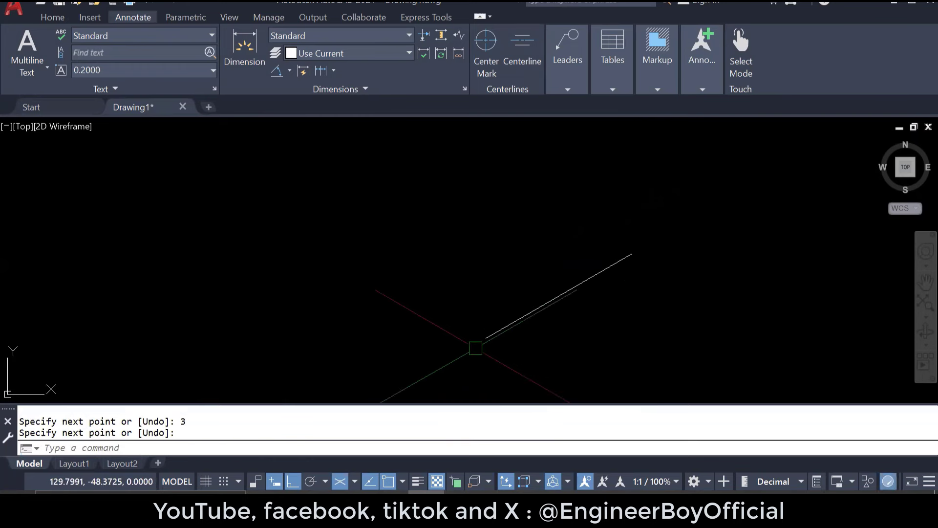
{"action": "key", "text": "Return"}
{"action": "left_click", "coordinate": [486, 337]}
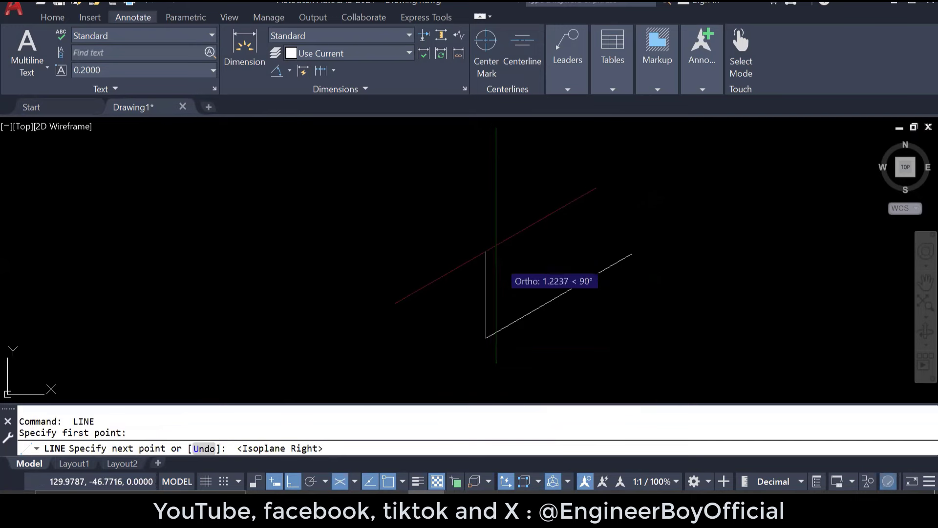
{"action": "type", "text": ".5"}
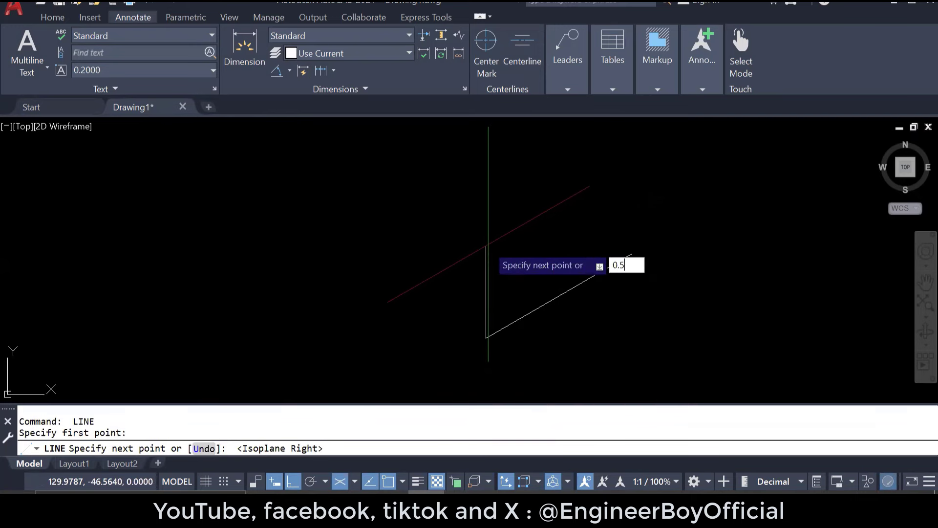
{"action": "key", "text": "Return"}
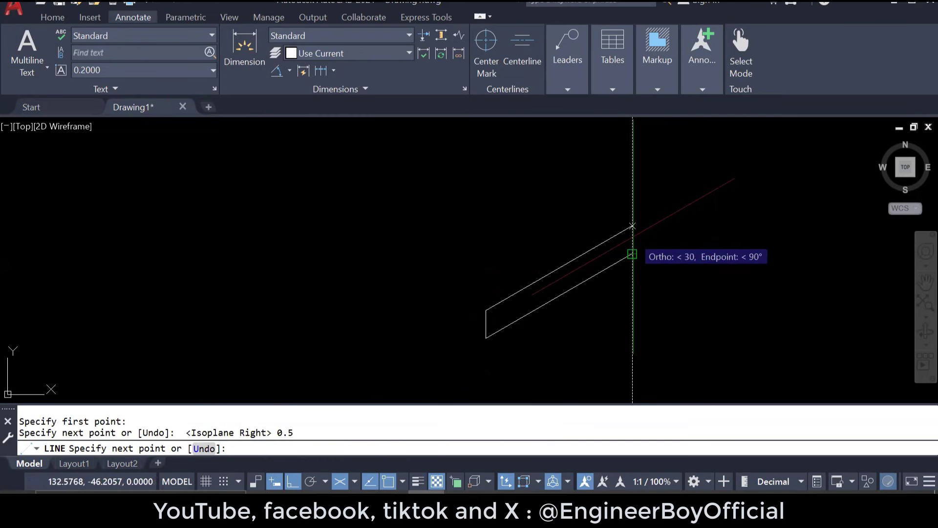
{"action": "left_click", "coordinate": [634, 236]}
{"action": "left_click", "coordinate": [633, 254]}
{"action": "key", "text": "Return"}
{"action": "middle_click_drag", "start_coordinate": [661, 250], "coordinate": [643, 244]}
{"action": "key", "text": "Escape"}
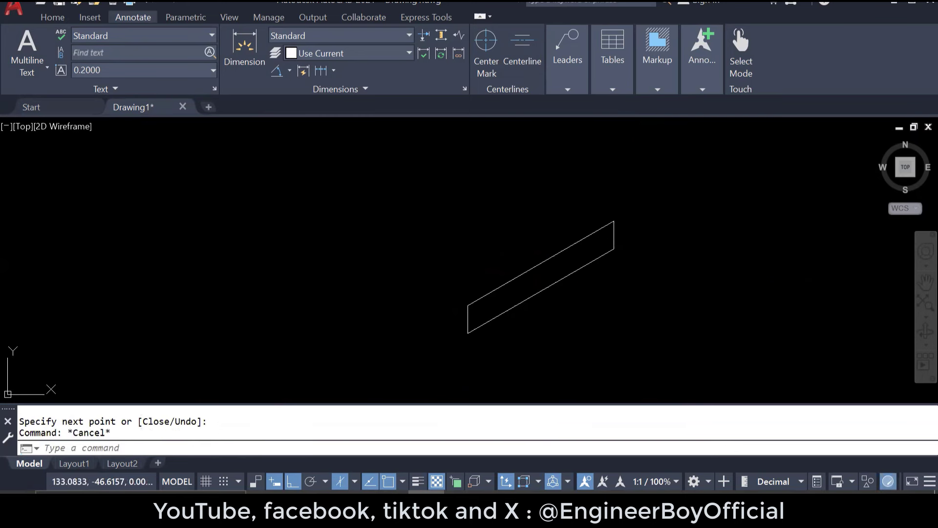
{"action": "key", "text": "Escape"}
Step: Draw a 1-unit line at 150° in the left isoplane from the riser's upper left corner
{"action": "scroll", "coordinate": [585, 266], "scroll_direction": "down", "scroll_amount": 2}
{"action": "key", "text": "Return"}
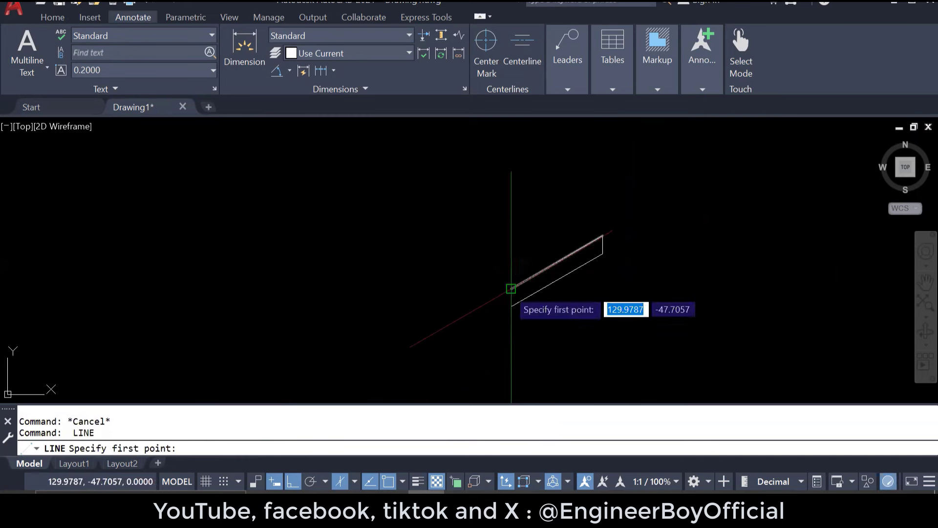
{"action": "left_click", "coordinate": [511, 288]}
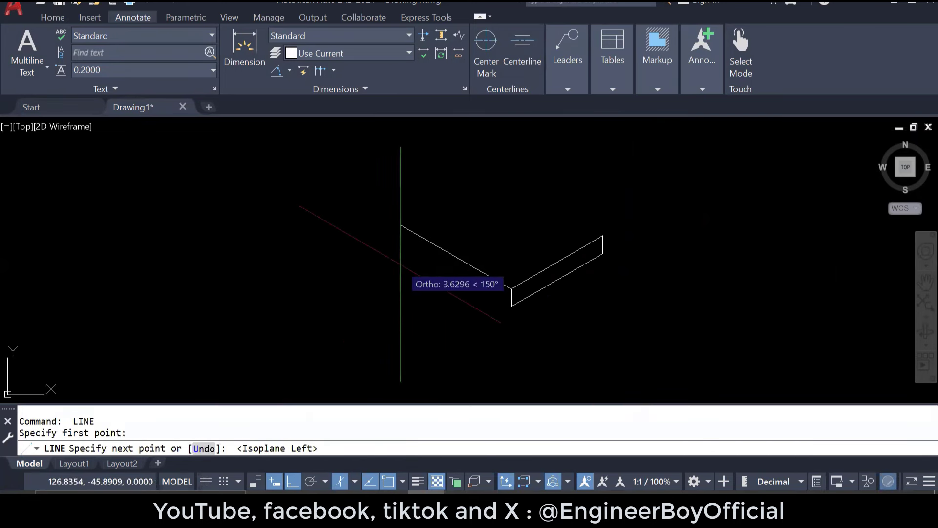
{"action": "type", "text": "1"}
{"action": "key", "text": "Return"}
Step: Draw a 1-unit line at 150° from the riser's upper right corner and close the tread with its back edge
{"action": "left_click", "coordinate": [617, 243]}
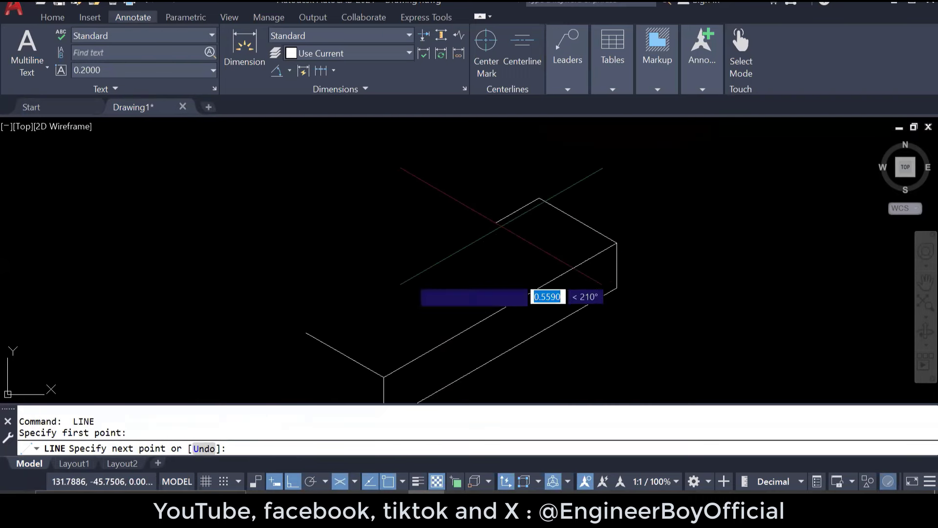
{"action": "type", "text": "1"}
{"action": "key", "text": "Return"}
{"action": "left_click", "coordinate": [306, 333]}
{"action": "key", "text": "Escape"}
{"action": "key", "text": "Escape"}
{"action": "scroll", "coordinate": [419, 227], "scroll_direction": "down", "scroll_amount": 5}
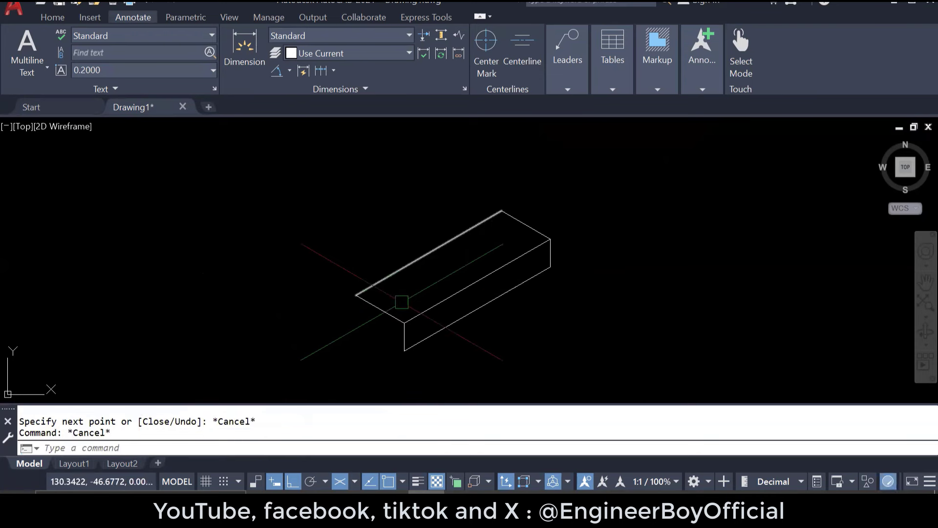
{"action": "key", "text": "Escape"}
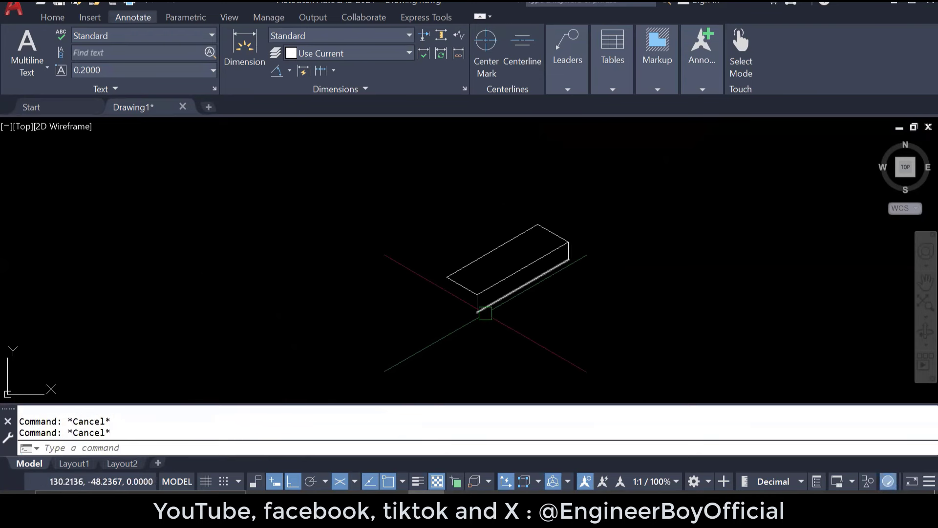
Step: Copy the whole step from its bottom front corner to the back left corner of its tread
{"action": "middle_click_drag", "start_coordinate": [486, 313], "coordinate": [482, 314]}
{"action": "left_click", "coordinate": [622, 383]}
{"action": "left_click", "coordinate": [398, 217]}
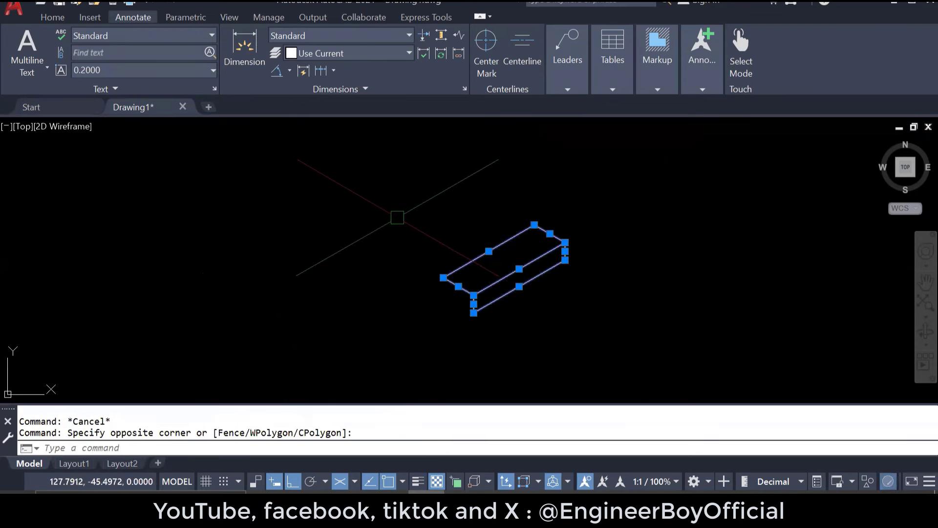
{"action": "type", "text": "co"}
{"action": "key", "text": "Return"}
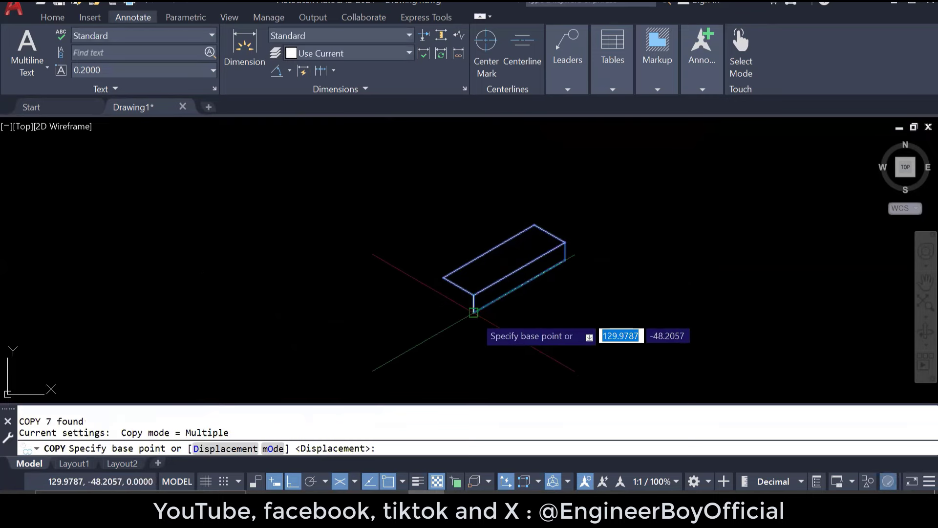
{"action": "left_click", "coordinate": [474, 313]}
{"action": "scroll", "coordinate": [441, 262], "scroll_direction": "up", "scroll_amount": 5}
{"action": "left_click", "coordinate": [447, 303]}
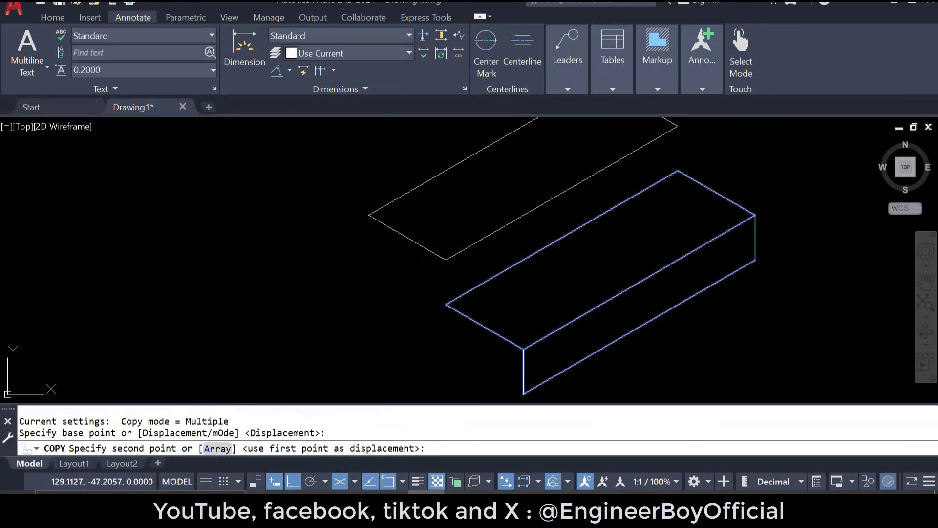
Step: Place five more copies of the step, each starting at the back left corner of the tread below
{"action": "left_click", "coordinate": [369, 215]}
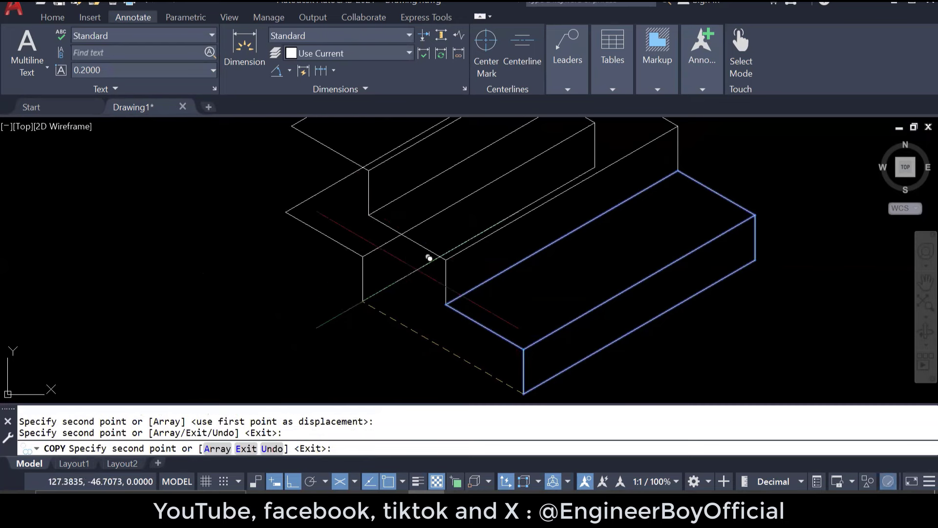
{"action": "scroll", "coordinate": [423, 282], "scroll_direction": "down", "scroll_amount": 2}
{"action": "left_click", "coordinate": [358, 181]}
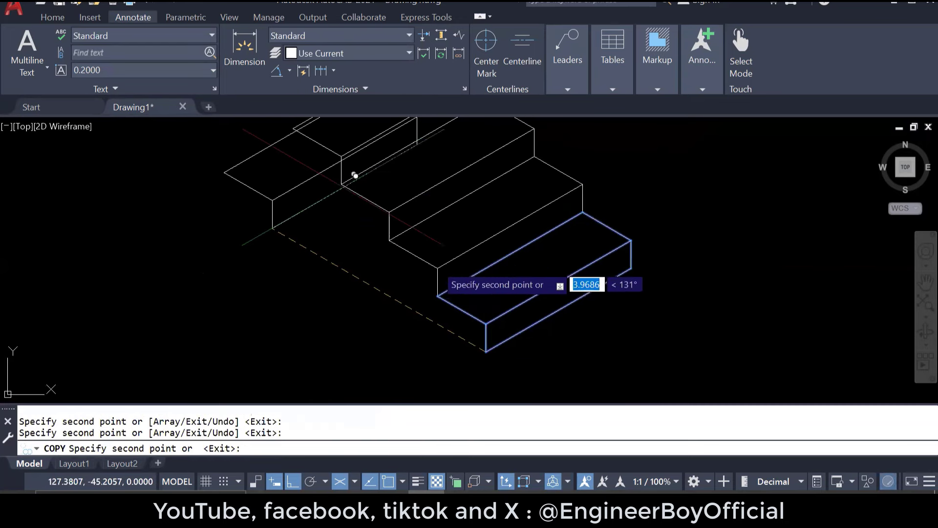
{"action": "scroll", "coordinate": [413, 212], "scroll_direction": "down", "scroll_amount": 2}
{"action": "left_click", "coordinate": [401, 224]}
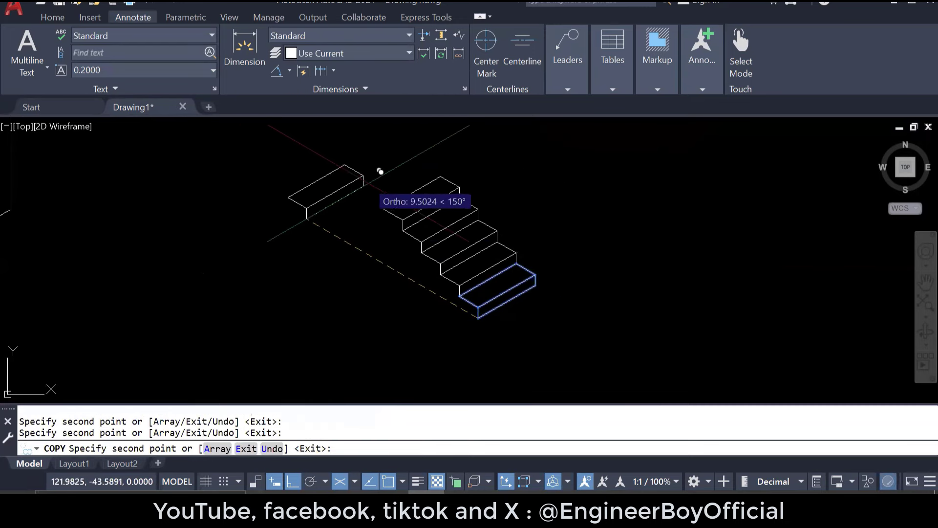
{"action": "left_click", "coordinate": [380, 204]}
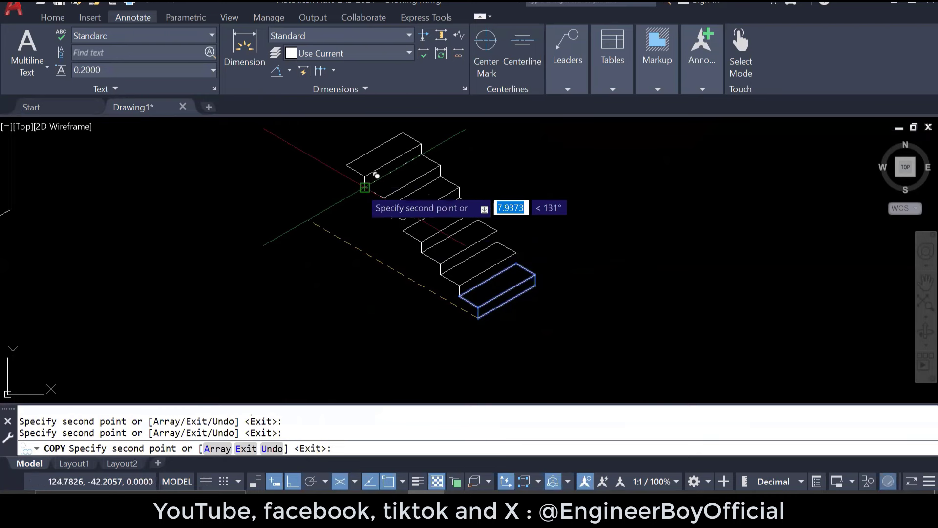
{"action": "left_click", "coordinate": [362, 185]}
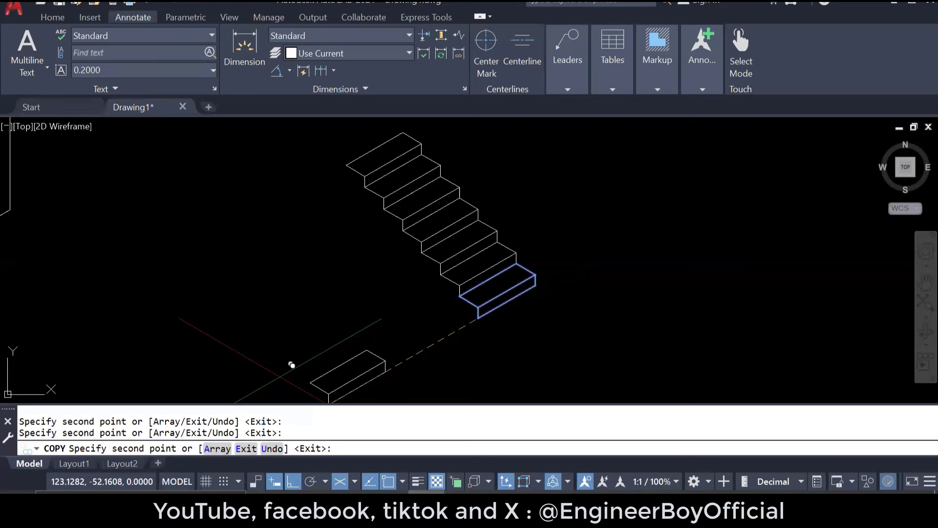
Step: Add further copies at the upper end of the flight until it has ten steps, and end the copying
{"action": "scroll", "coordinate": [354, 147], "scroll_direction": "up", "scroll_amount": 2}
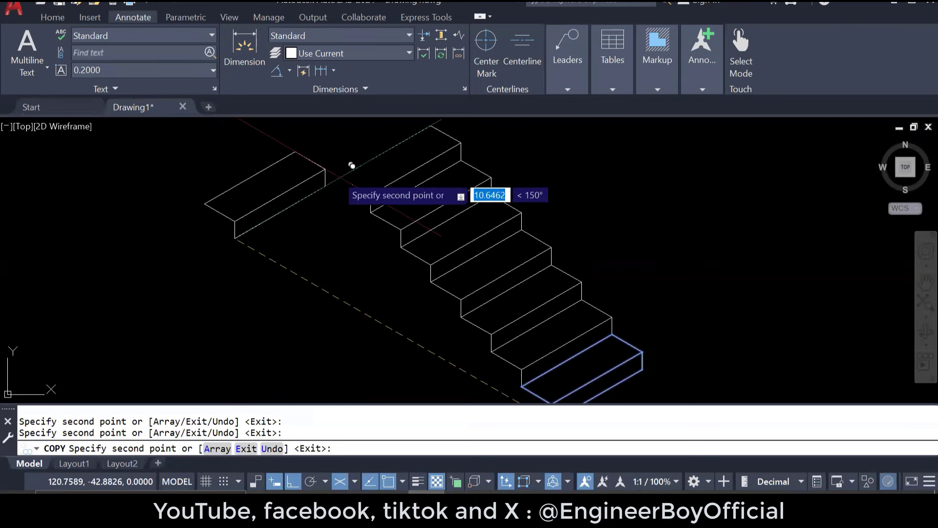
{"action": "left_click", "coordinate": [339, 173]}
{"action": "scroll", "coordinate": [432, 331], "scroll_direction": "down", "scroll_amount": 2}
{"action": "scroll", "coordinate": [361, 198], "scroll_direction": "up", "scroll_amount": 2}
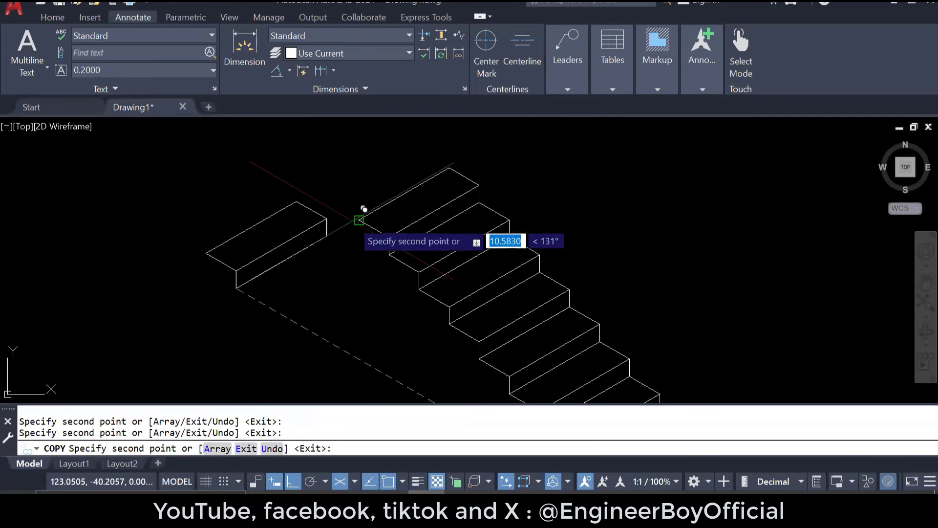
{"action": "left_click", "coordinate": [329, 186]}
{"action": "scroll", "coordinate": [381, 282], "scroll_direction": "down", "scroll_amount": 2}
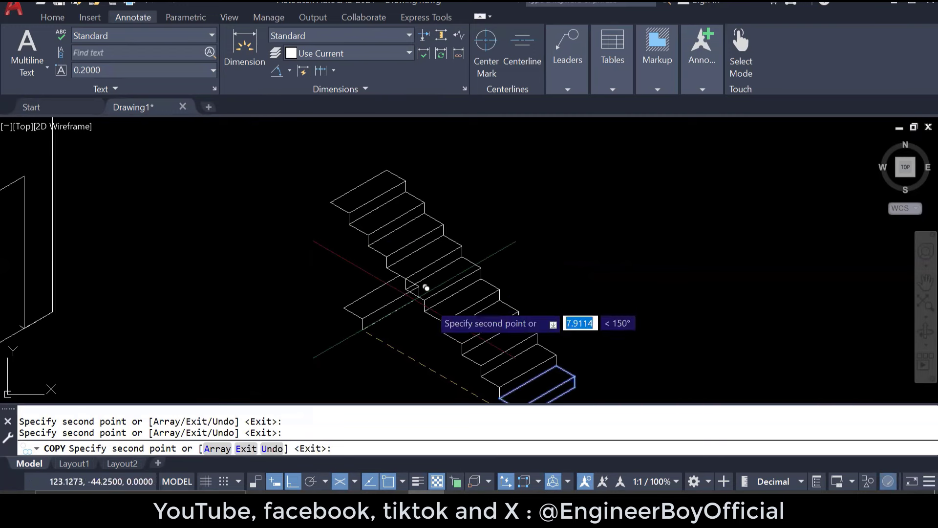
{"action": "key", "text": "Escape"}
{"action": "key", "text": "Escape"}
Step: Draw a 2-unit base line at 150° from the bottom front corner of the lowest step
{"action": "middle_click_drag", "start_coordinate": [500, 313], "coordinate": [474, 259]}
{"action": "key", "text": "Escape"}
{"action": "type", "text": "L"}
{"action": "key", "text": "Return"}
{"action": "scroll", "coordinate": [466, 368], "scroll_direction": "up", "scroll_amount": 4}
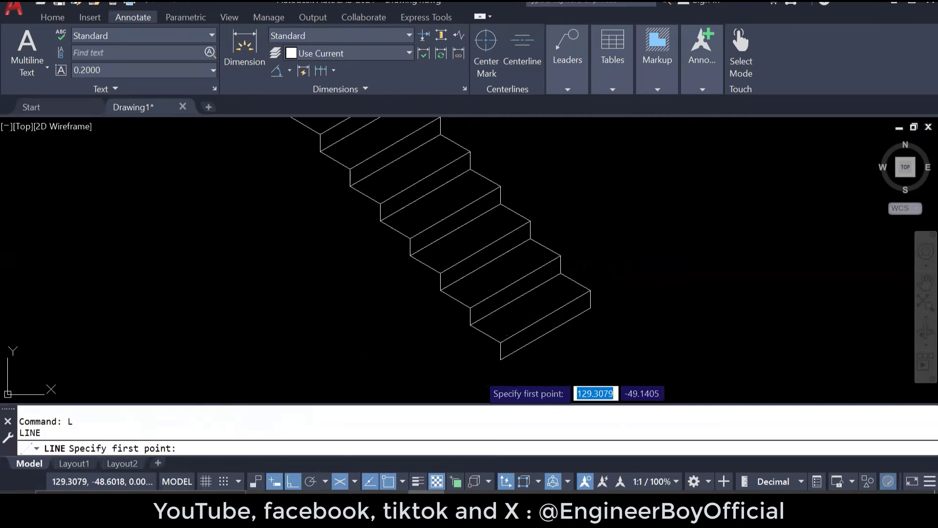
{"action": "left_click", "coordinate": [512, 352]}
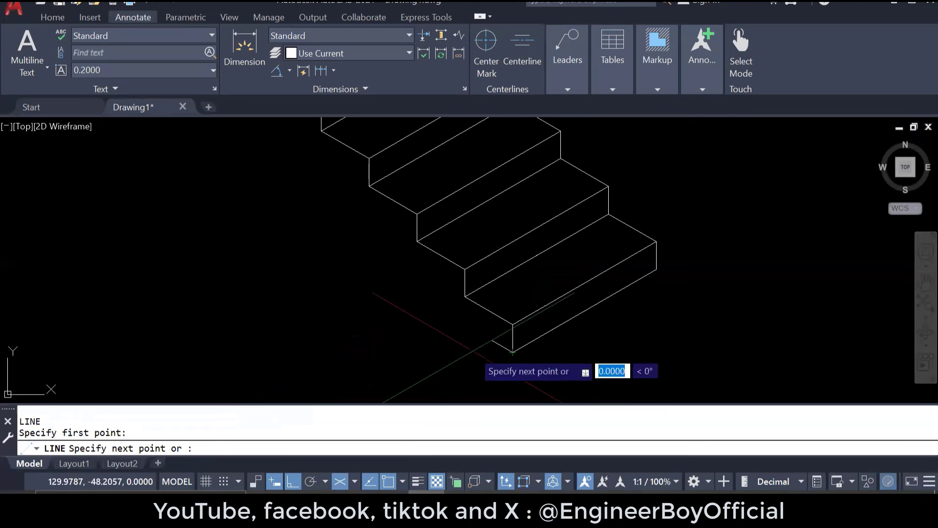
{"action": "type", "text": "2"}
{"action": "key", "text": "Return"}
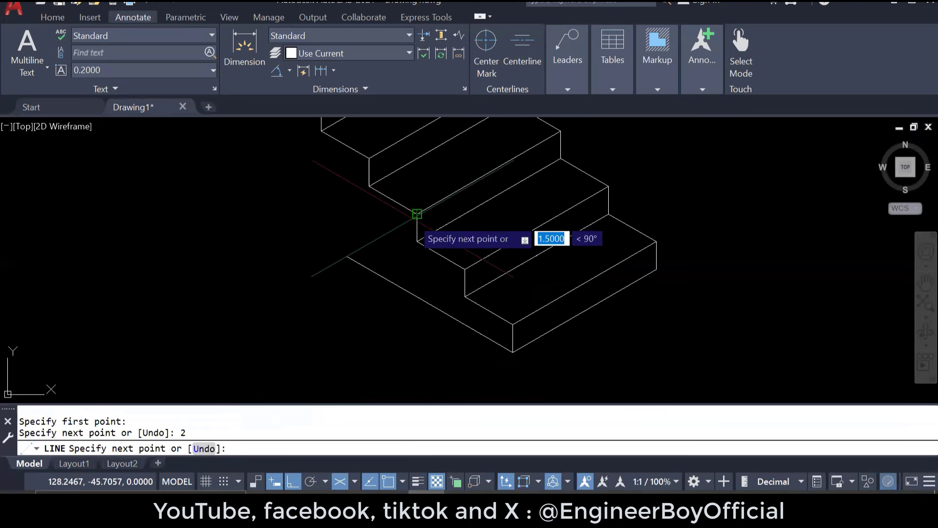
Step: Switch to the right isoplane and draw a 0.5-unit vertical line up from the base line's far end
{"action": "key", "text": "F5"}
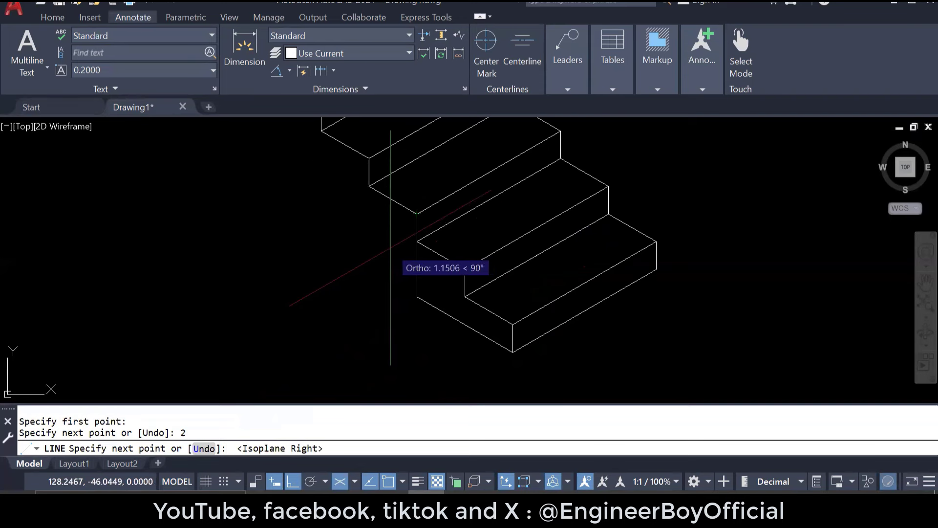
{"action": "type", "text": "0"}
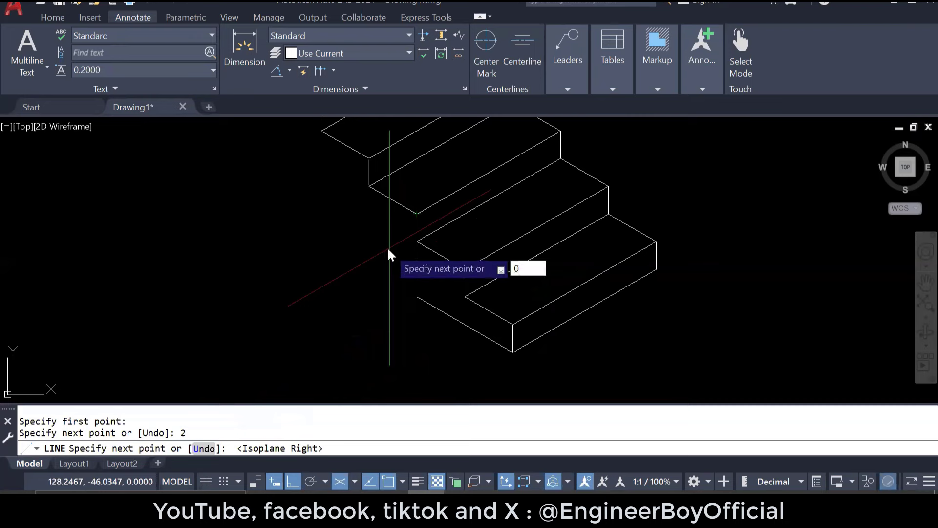
{"action": "type", "text": ".5"}
{"action": "key", "text": "Return"}
{"action": "scroll", "coordinate": [355, 304], "scroll_direction": "down", "scroll_amount": 4}
{"action": "key", "text": "Return"}
Step: Draw a 0.5-unit vertical line down from the back left corner of the top tread
{"action": "mouse_move", "coordinate": [353, 294]}
{"action": "middle_mouse_down"}
{"action": "mouse_move", "coordinate": [360, 292]}
{"action": "mouse_move", "coordinate": [392, 361]}
{"action": "middle_mouse_up"}
{"action": "scroll", "coordinate": [256, 165], "scroll_direction": "up", "scroll_amount": 3}
{"action": "key", "text": "Return"}
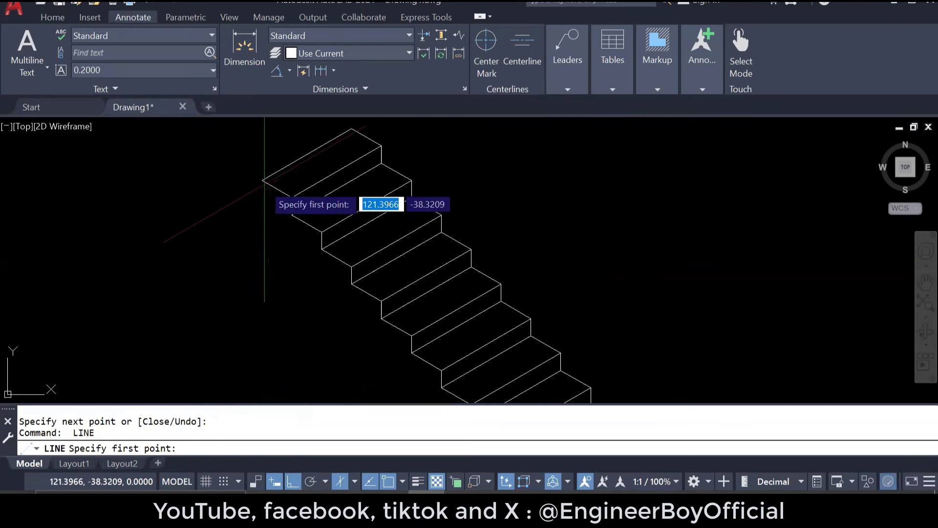
{"action": "left_click", "coordinate": [264, 180]}
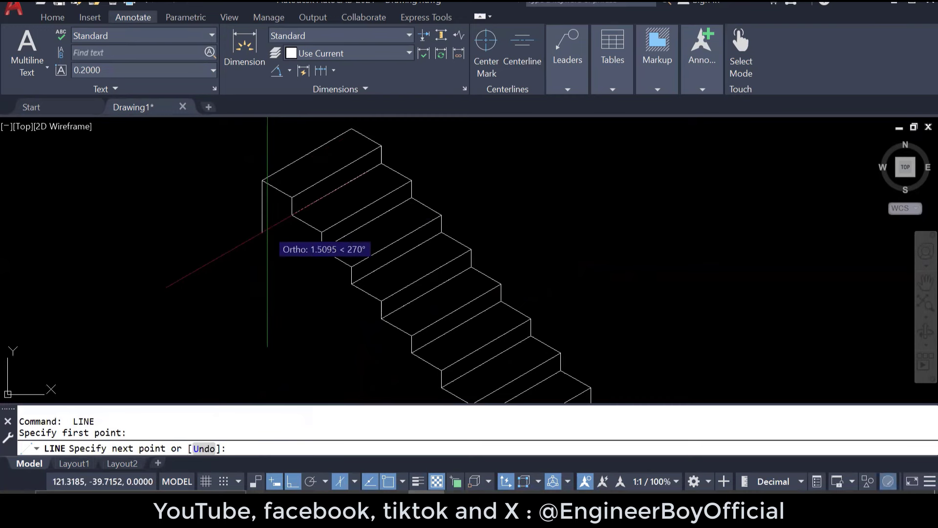
{"action": "type", "text": "0.5"}
{"action": "key", "text": "Return"}
Step: Connect that line's lower end to the top of the short upright at the stair's base to form the sloping underside
{"action": "scroll", "coordinate": [366, 253], "scroll_direction": "down", "scroll_amount": 2}
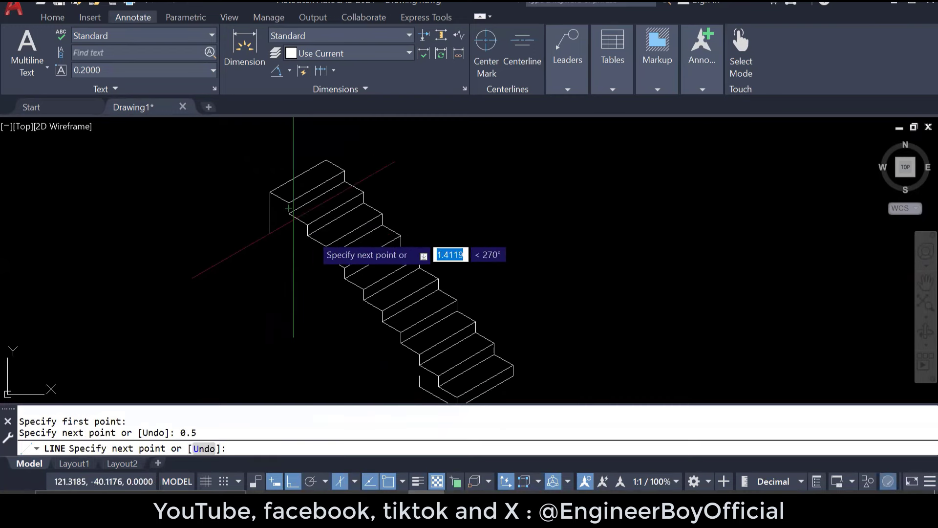
{"action": "left_click", "coordinate": [420, 367]}
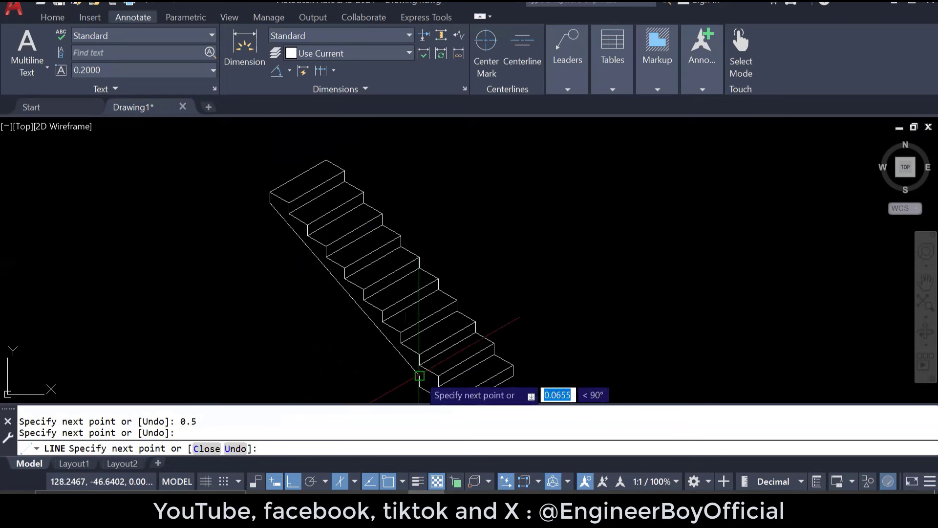
{"action": "key", "text": "Escape"}
{"action": "key", "text": "Escape"}
{"action": "key", "text": "Escape"}
{"action": "middle_click_drag", "start_coordinate": [533, 351], "coordinate": [524, 298]}
{"action": "scroll", "coordinate": [524, 298], "scroll_direction": "down", "scroll_amount": 2}
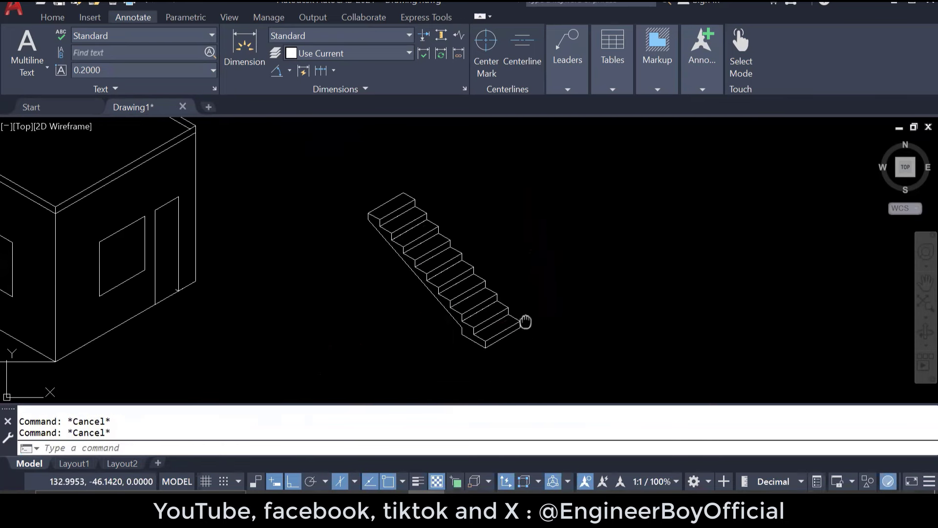
{"action": "scroll", "coordinate": [451, 296], "scroll_direction": "up", "scroll_amount": 2}
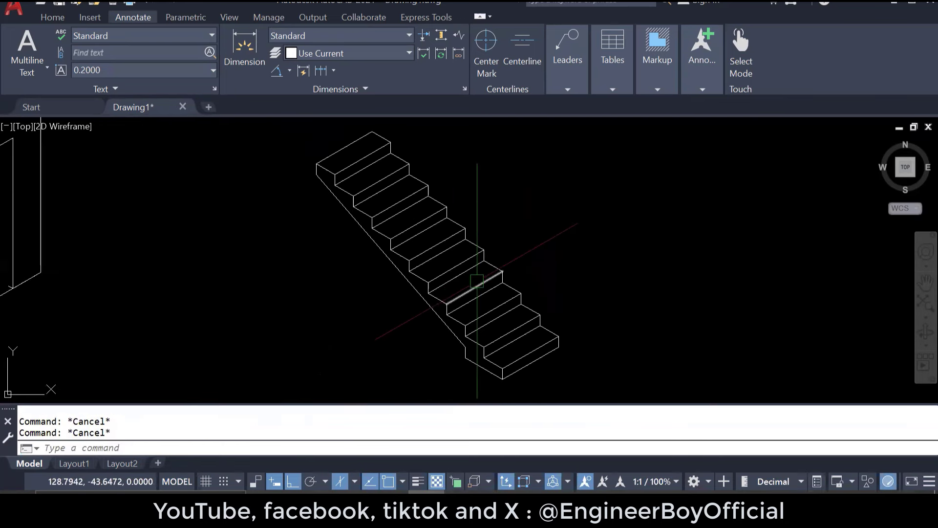
{"action": "middle_click_drag", "start_coordinate": [495, 279], "coordinate": [497, 280]}
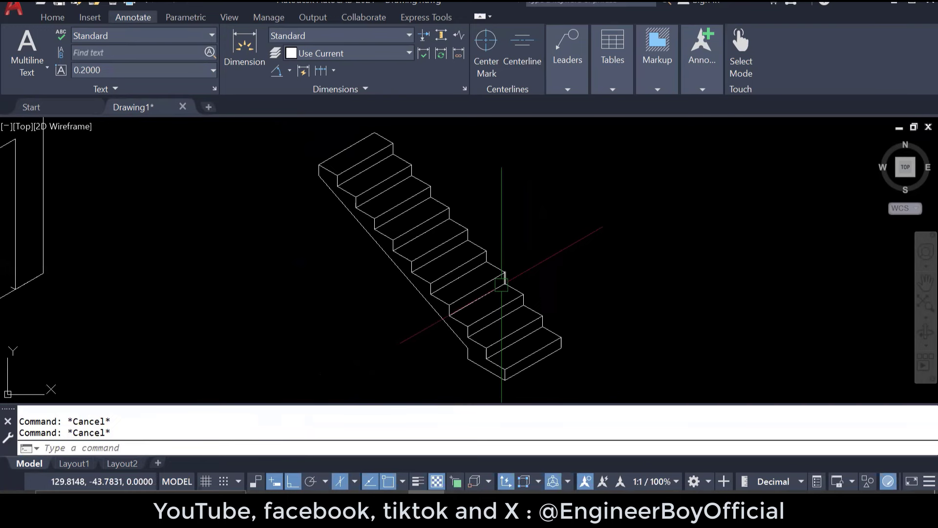
{"action": "mouse_move", "coordinate": [501, 283]}
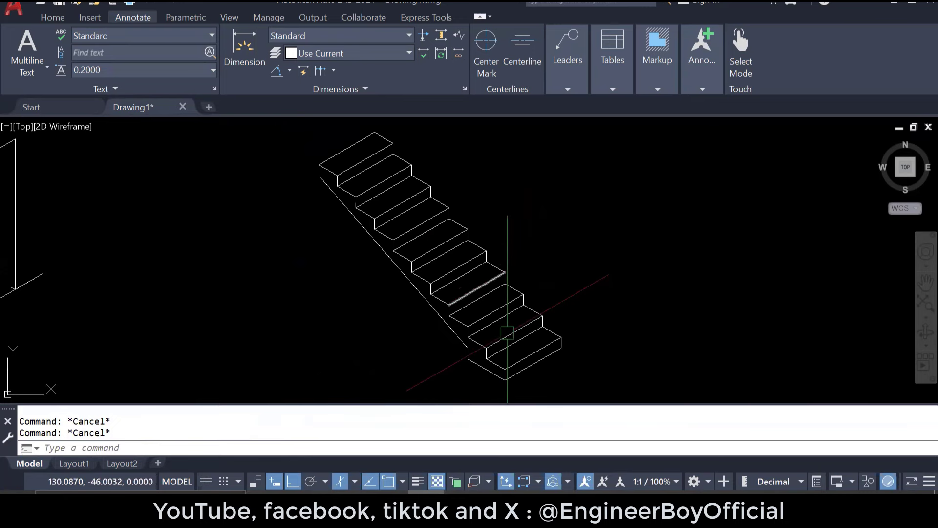
{"action": "scroll", "coordinate": [501, 278], "scroll_direction": "up", "scroll_amount": 4}
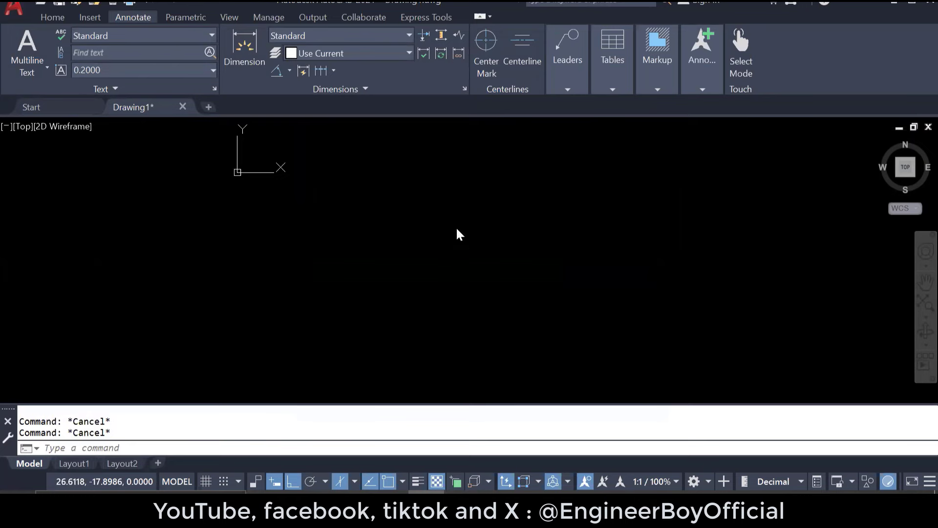
Step: Change the snap type from isometric to rectangular snap in the drafting settings
{"action": "type", "text": "DS"}
{"action": "key", "text": "Return"}
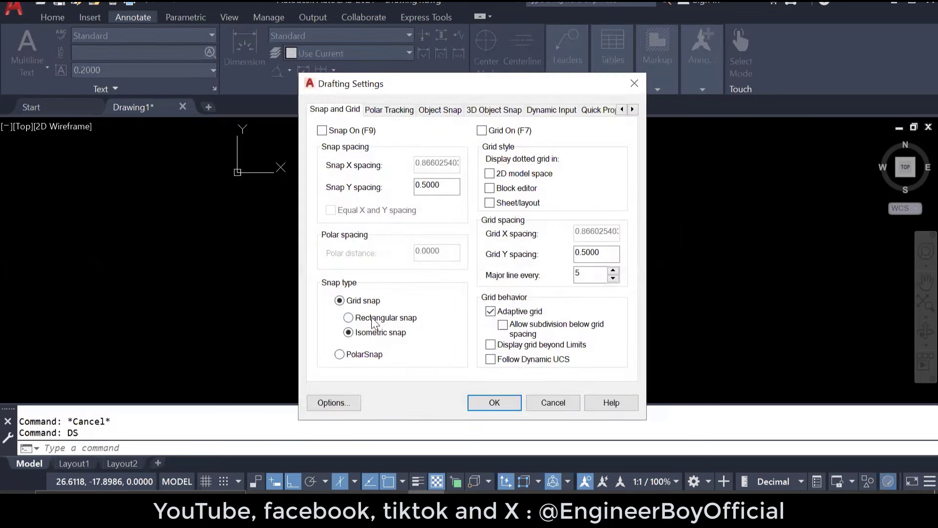
{"action": "left_click", "coordinate": [496, 401]}
{"action": "middle_click", "coordinate": [448, 248]}
{"action": "middle_click", "coordinate": [447, 248]}
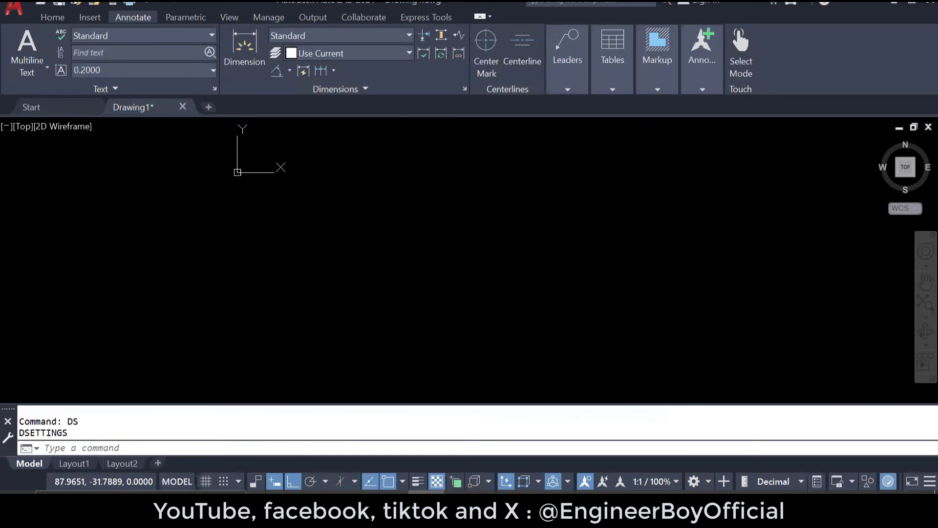
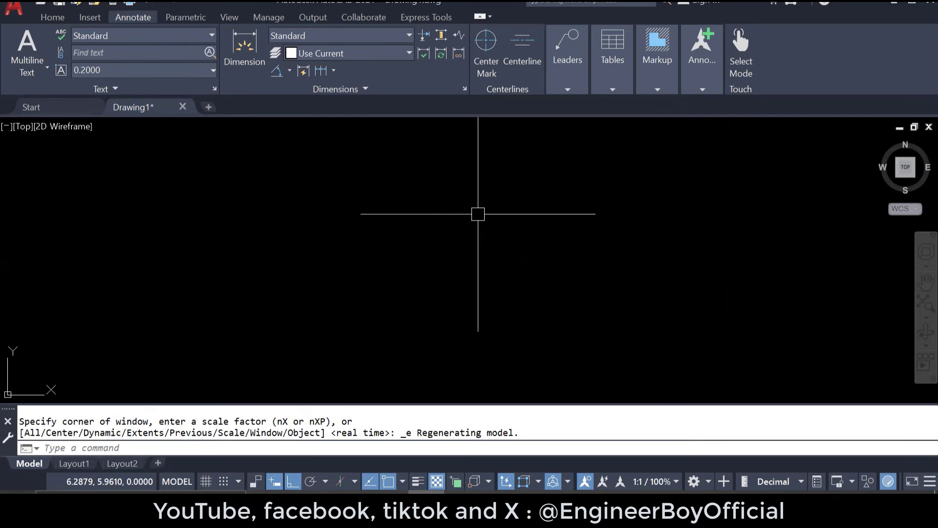
Step: Draw a 14 by 14 unit rectangle in the empty drawing area
{"action": "type", "text": "rec"}
{"action": "key", "text": "Return"}
{"action": "left_click", "coordinate": [370, 183]}
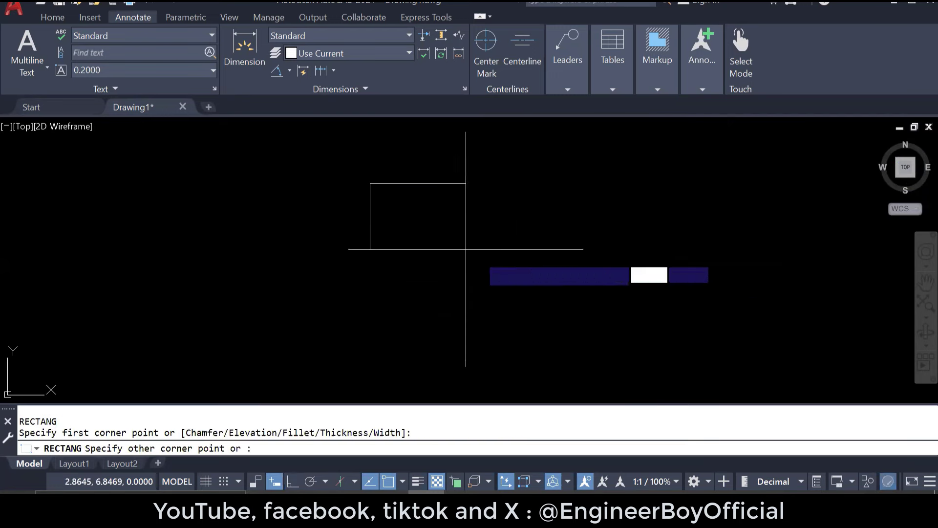
{"action": "type", "text": "d"}
{"action": "key", "text": "Return"}
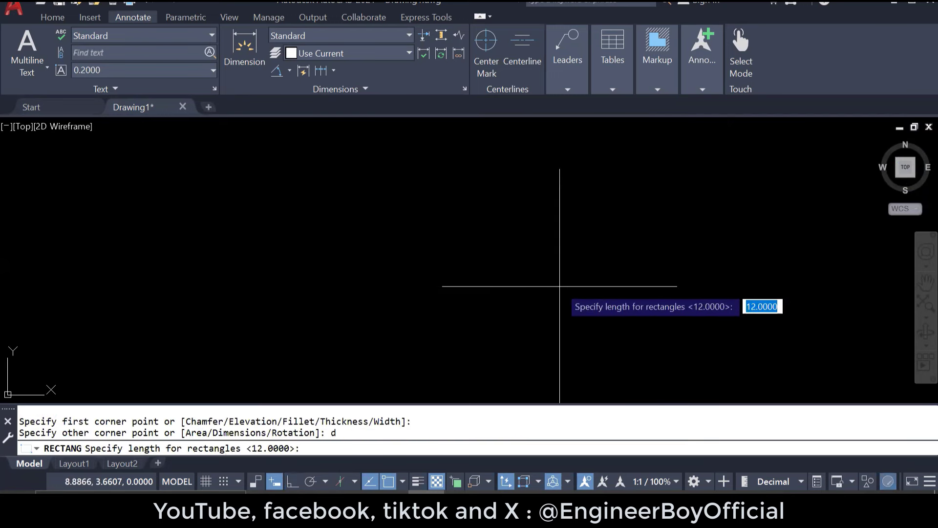
{"action": "type", "text": "14"}
{"action": "key", "text": "Return"}
{"action": "type", "text": "14"}
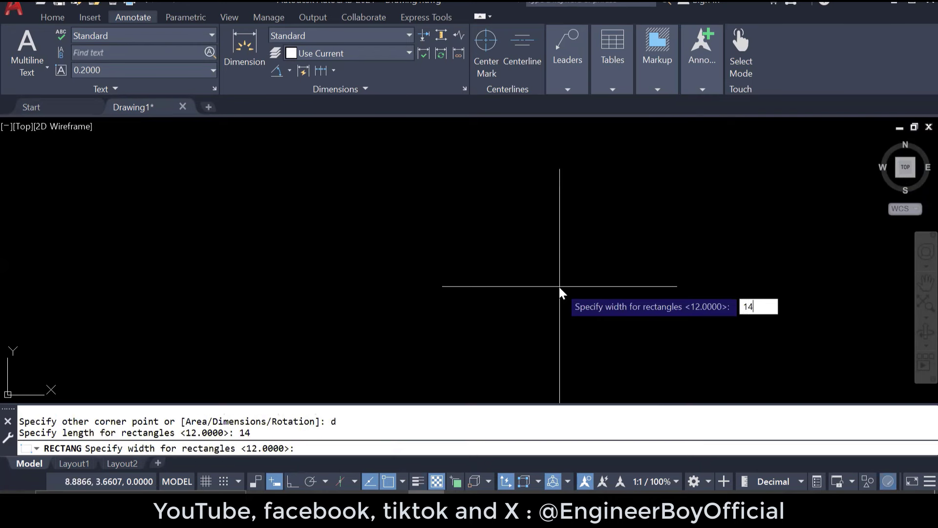
{"action": "key", "text": "Return"}
{"action": "left_click", "coordinate": [550, 254]}
{"action": "scroll", "coordinate": [416, 219], "scroll_direction": "down", "scroll_amount": 4}
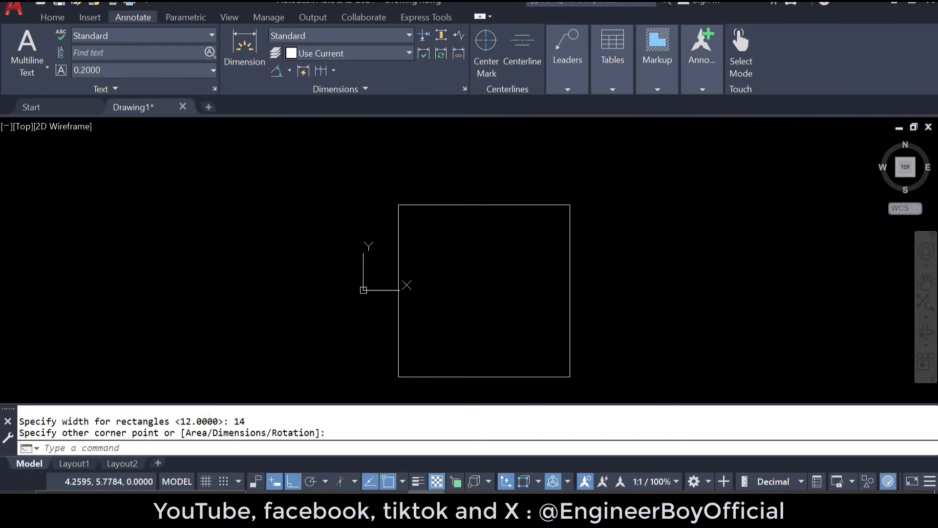
Step: Move the square horizontally to the right, clear of the coordinate origin
{"action": "left_click", "coordinate": [578, 363]}
{"action": "left_click", "coordinate": [518, 311]}
{"action": "type", "text": "m"}
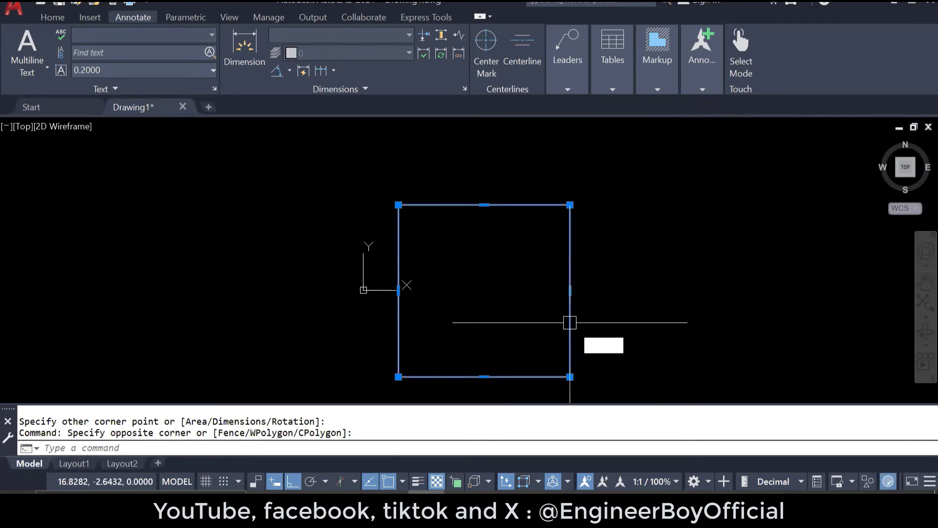
{"action": "key", "text": "Return"}
{"action": "left_click", "coordinate": [559, 320]}
{"action": "left_click", "coordinate": [724, 278]}
{"action": "key", "text": "Escape"}
{"action": "middle_click_drag", "start_coordinate": [724, 277], "coordinate": [599, 231]}
{"action": "middle_click", "coordinate": [599, 231]}
{"action": "middle_click", "coordinate": [600, 230]}
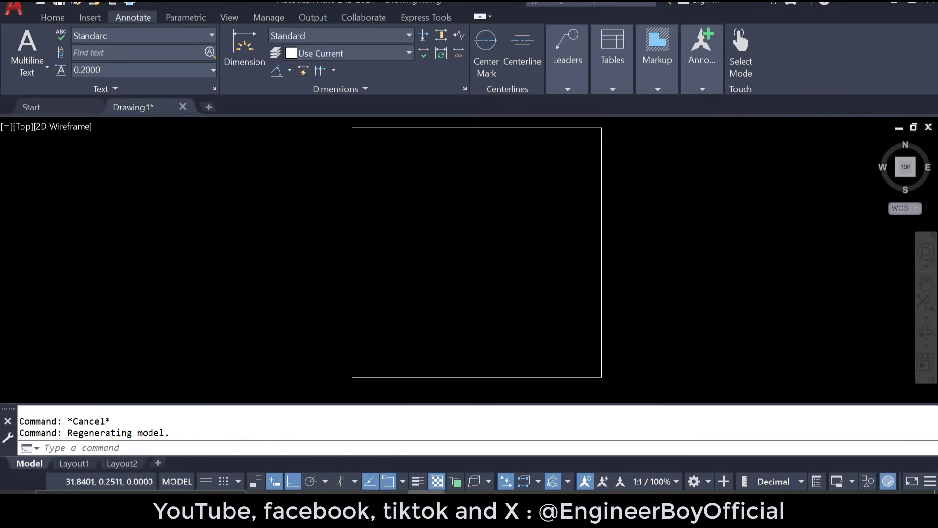
Step: Offset the square 0.75 units inward to form an inner outline
{"action": "scroll", "coordinate": [365, 257], "scroll_direction": "down", "scroll_amount": 6}
{"action": "key", "text": "Escape"}
{"action": "key", "text": "Escape"}
{"action": "scroll", "coordinate": [351, 272], "scroll_direction": "up", "scroll_amount": 2}
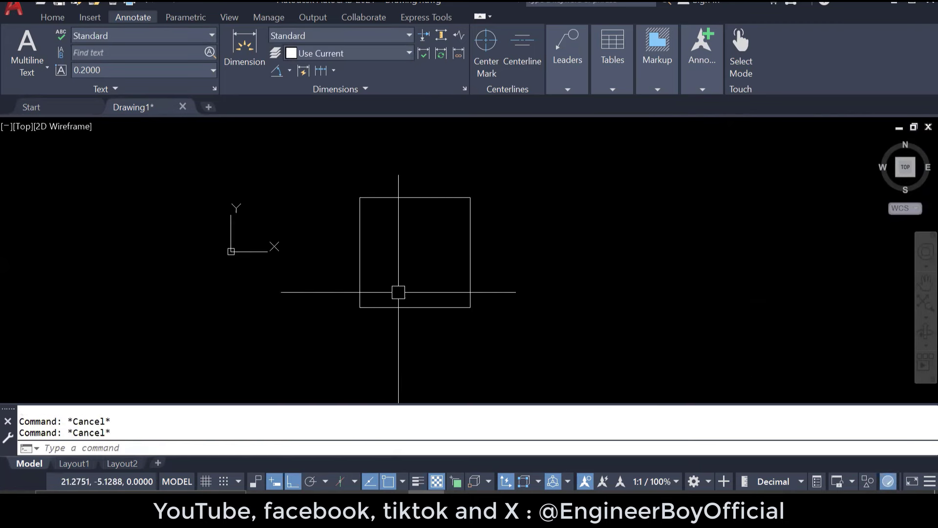
{"action": "type", "text": "o"}
{"action": "key", "text": "Return"}
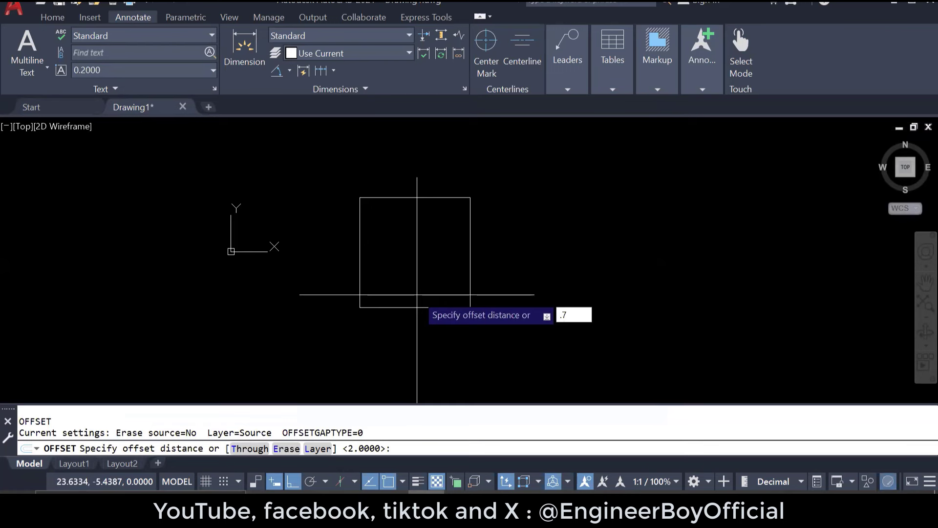
{"action": "key", "text": "Return"}
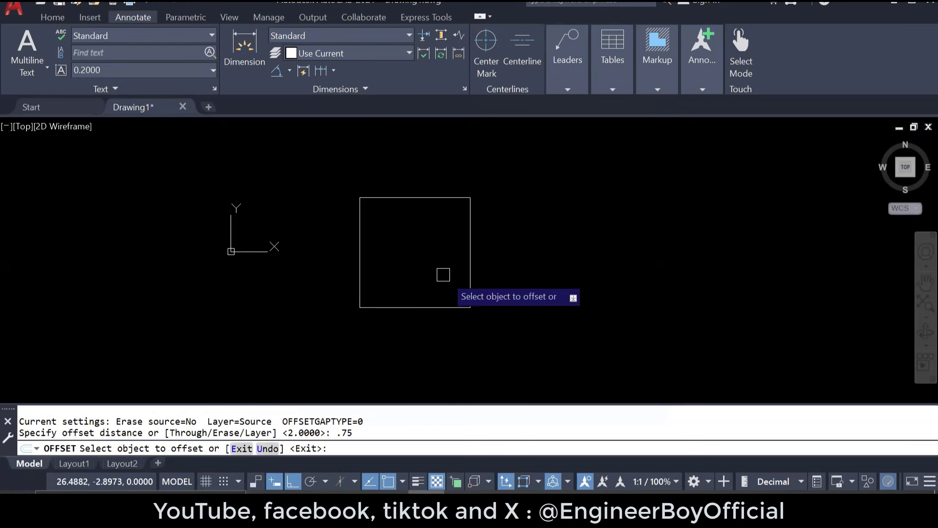
{"action": "left_click", "coordinate": [470, 293]}
{"action": "left_click", "coordinate": [435, 285]}
{"action": "key", "text": "Escape"}
{"action": "key", "text": "Escape"}
Step: Try to draw a short vertical line from the inner square's lower right corner down to the outer square's bottom edge
{"action": "scroll", "coordinate": [435, 285], "scroll_direction": "up", "scroll_amount": 3}
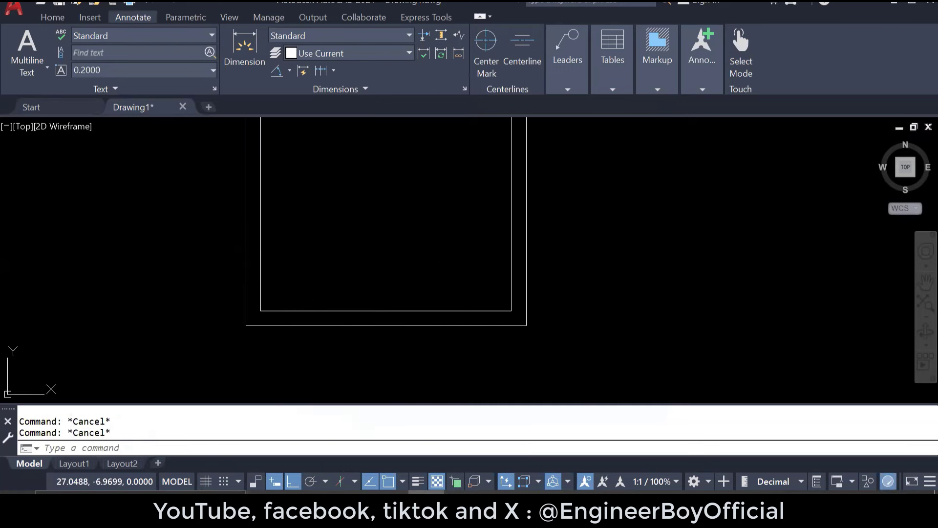
{"action": "type", "text": "L"}
{"action": "key", "text": "Return"}
{"action": "scroll", "coordinate": [515, 309], "scroll_direction": "up", "scroll_amount": 3}
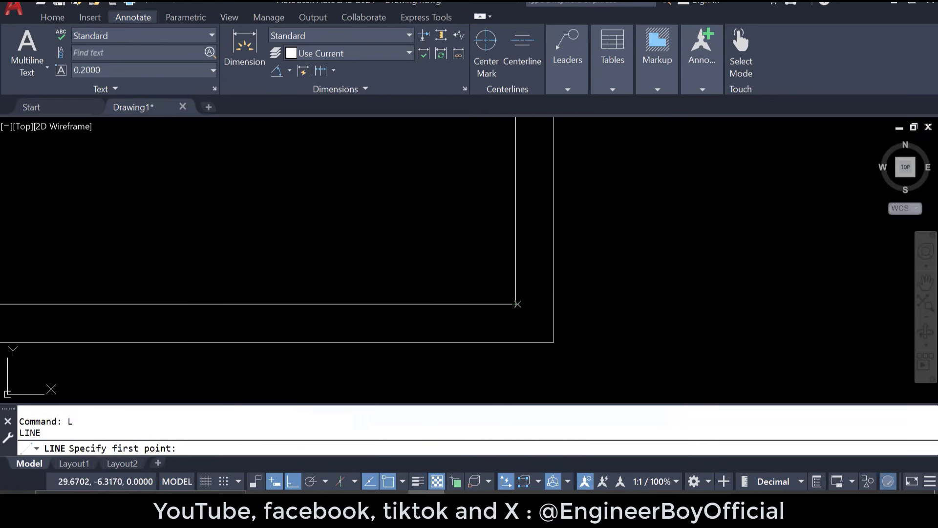
{"action": "left_click", "coordinate": [517, 304]}
{"action": "left_click", "coordinate": [518, 342]}
{"action": "key", "text": "Escape"}
Step: Erase the short vertical line lying just beside the inner square's lower right corner
{"action": "scroll", "coordinate": [527, 333], "scroll_direction": "up", "scroll_amount": 4}
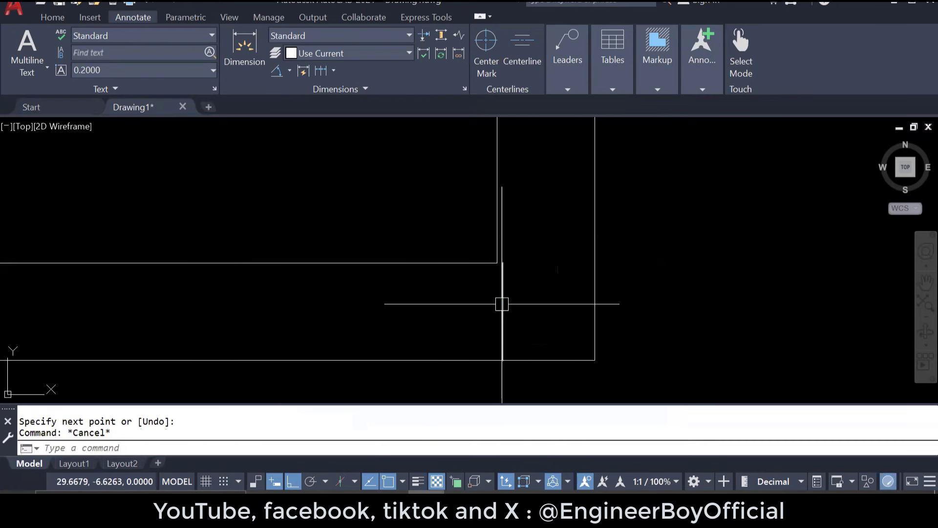
{"action": "left_click", "coordinate": [503, 295]}
{"action": "type", "text": "e"}
{"action": "key", "text": "Return"}
{"action": "key", "text": "Escape"}
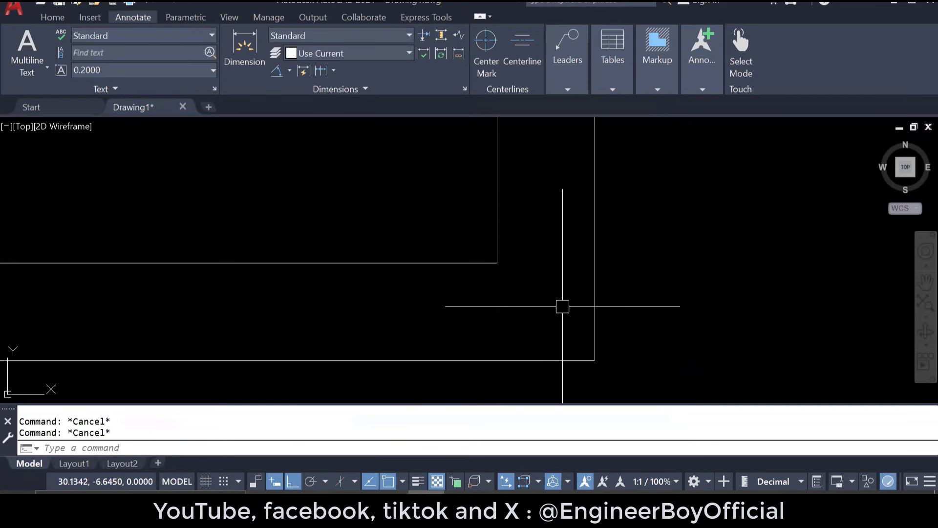
Step: Draw a 0.75-unit vertical line from the inner square's exact lower right corner to the outer square's bottom edge
{"action": "type", "text": "l"}
{"action": "key", "text": "Return"}
{"action": "left_click", "coordinate": [497, 263]}
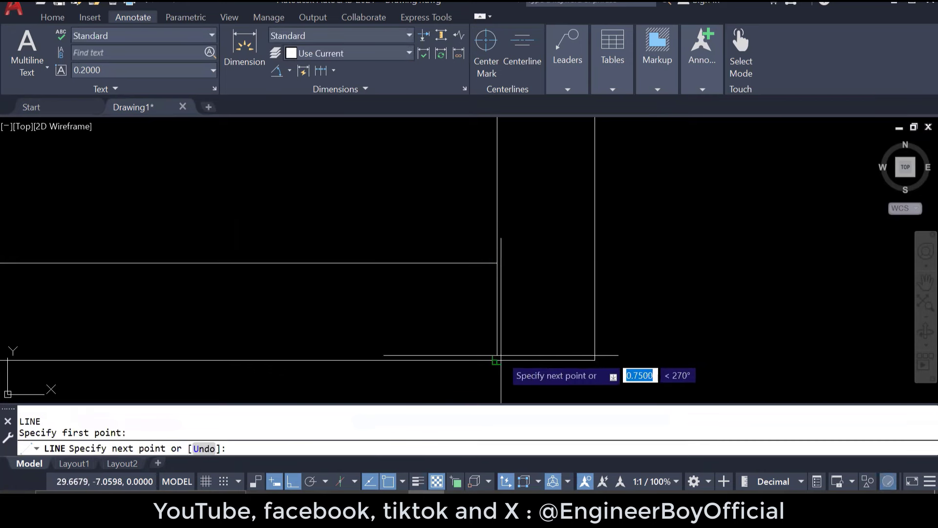
{"action": "left_click", "coordinate": [497, 360]}
{"action": "key", "text": "Escape"}
{"action": "key", "text": "Escape"}
{"action": "key", "text": "Escape"}
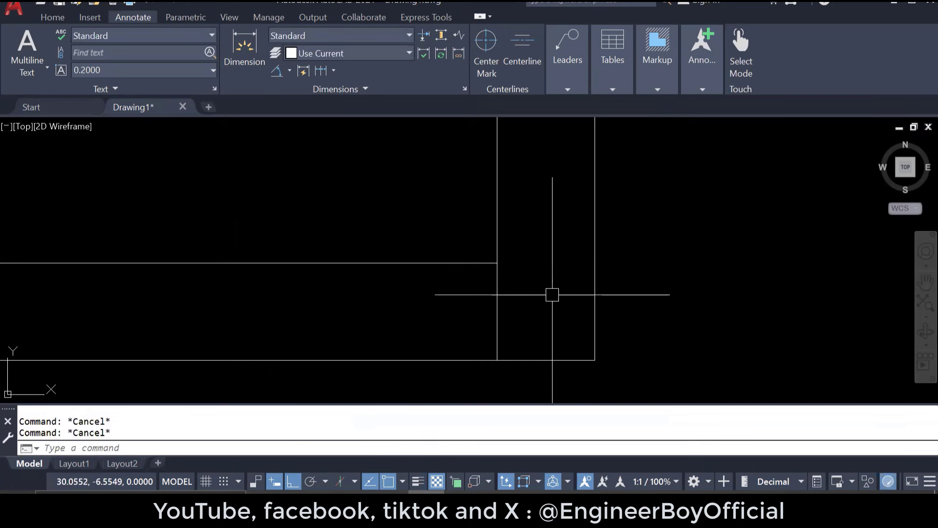
{"action": "type", "text": "o"}
{"action": "key", "text": "Return"}
{"action": "type", "text": "9"}
{"action": "key", "text": "Escape"}
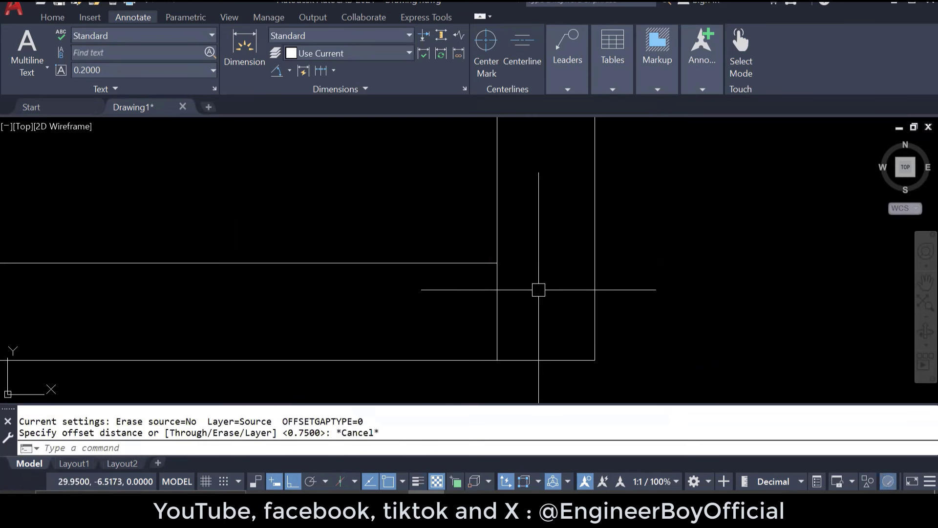
Step: Offset the short vertical line at the lower wall's right corner leftward by the 0.75 wall thickness, picked between the wall lines
{"action": "key", "text": "Escape"}
{"action": "key", "text": "Escape"}
{"action": "type", "text": "o"}
{"action": "key", "text": "Return"}
{"action": "left_click", "coordinate": [448, 274]}
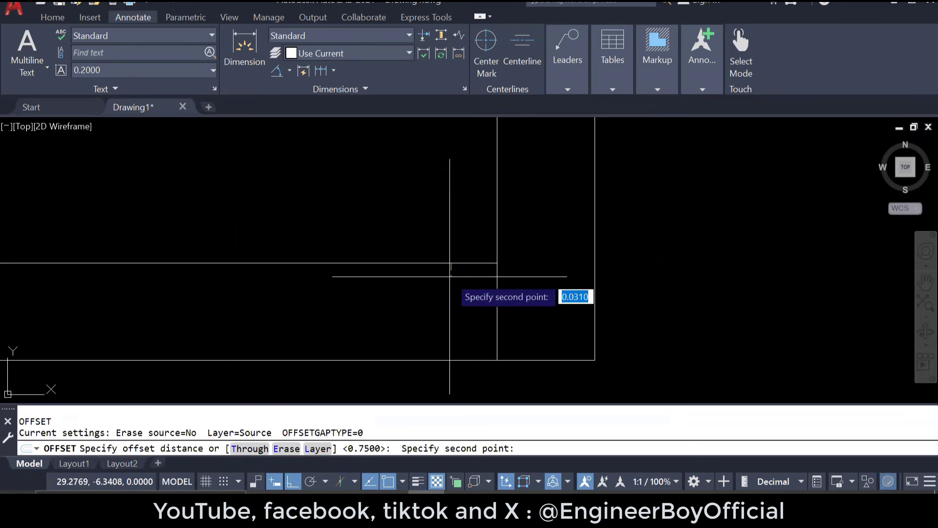
{"action": "left_click", "coordinate": [447, 361]}
{"action": "left_click", "coordinate": [490, 320]}
{"action": "left_click", "coordinate": [465, 315]}
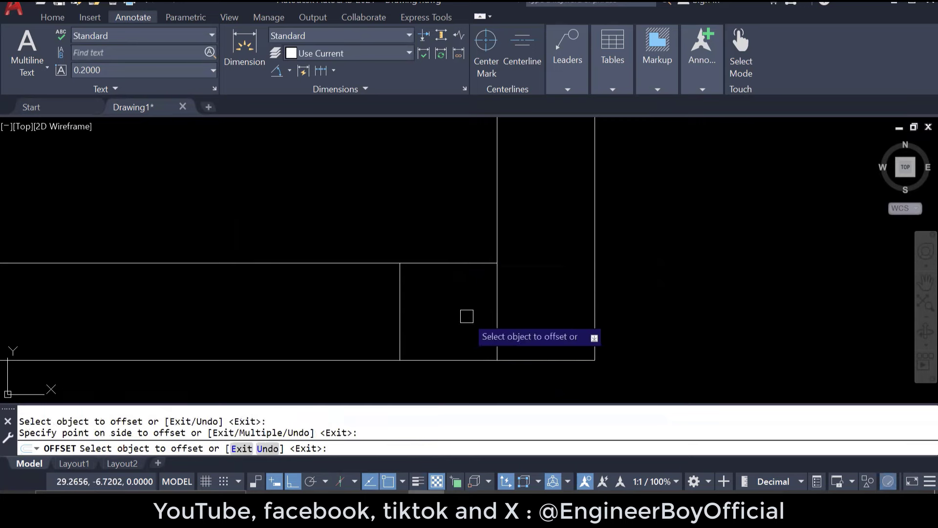
Step: Offset the new jamb line 3 units leftward to mark the door opening in the lower wall
{"action": "key", "text": "Return"}
{"action": "key", "text": "Return"}
{"action": "type", "text": "3"}
{"action": "key", "text": "Return"}
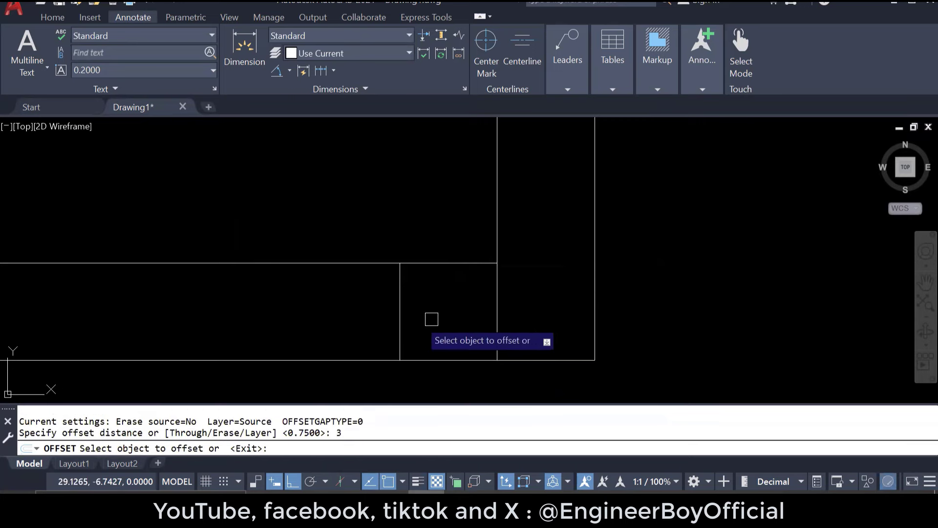
{"action": "left_click", "coordinate": [400, 310]}
{"action": "left_click", "coordinate": [386, 311]}
{"action": "scroll", "coordinate": [618, 337], "scroll_direction": "down", "scroll_amount": 2}
{"action": "key", "text": "Return"}
Step: Offset the door opening's left jamb line leftward twice by the wall thickness to mark the pier
{"action": "key", "text": "Return"}
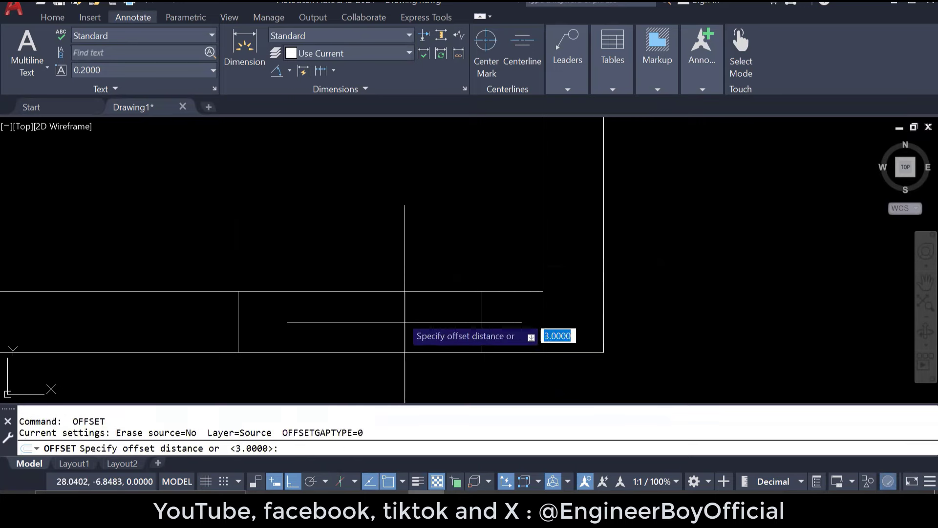
{"action": "left_click", "coordinate": [392, 291]}
{"action": "left_click", "coordinate": [392, 352]}
{"action": "left_click", "coordinate": [237, 324]}
{"action": "left_click", "coordinate": [227, 323]}
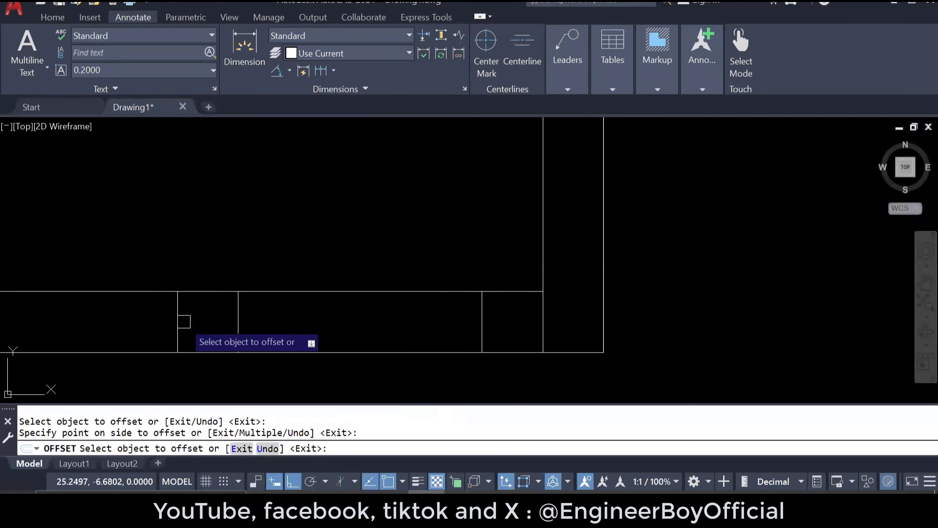
{"action": "left_click", "coordinate": [177, 320]}
{"action": "left_click", "coordinate": [128, 315]}
{"action": "scroll", "coordinate": [495, 356], "scroll_direction": "down", "scroll_amount": 2}
{"action": "key", "text": "Return"}
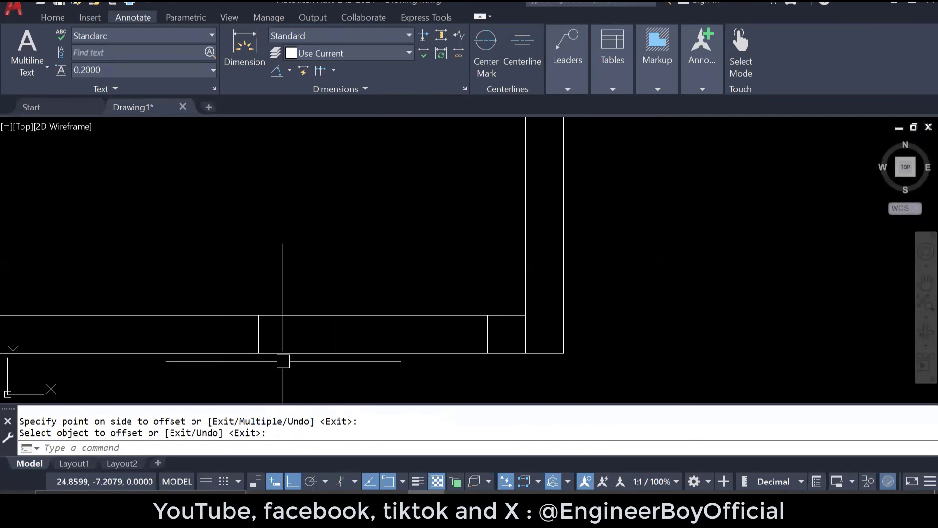
Step: Offset the pier's left edge 5 units leftward to mark the window opening in the lower wall
{"action": "key", "text": "Return"}
{"action": "type", "text": "5"}
{"action": "key", "text": "Return"}
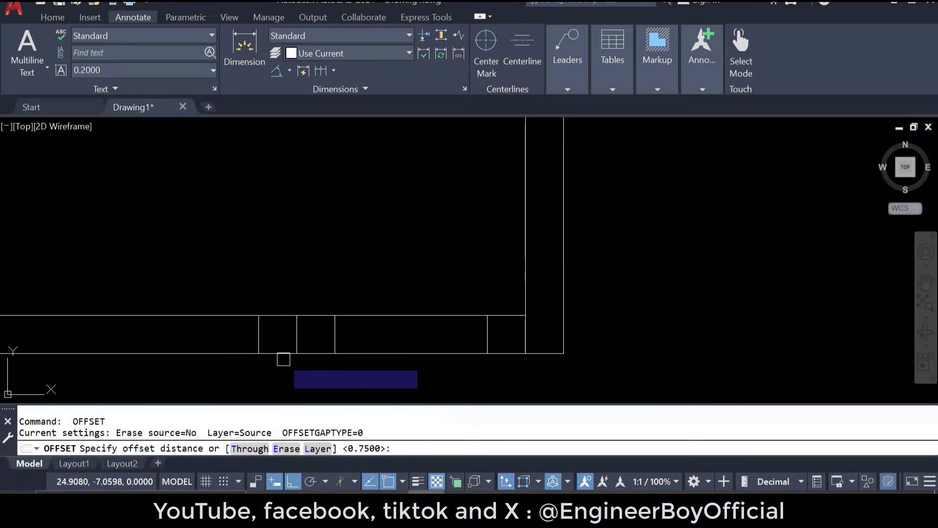
{"action": "left_click", "coordinate": [258, 333]}
{"action": "left_click", "coordinate": [226, 334]}
{"action": "key", "text": "Escape"}
{"action": "key", "text": "Escape"}
Step: Delete the middle line inside the pier and trim the lower wall lines across the door and window openings
{"action": "left_click", "coordinate": [297, 335]}
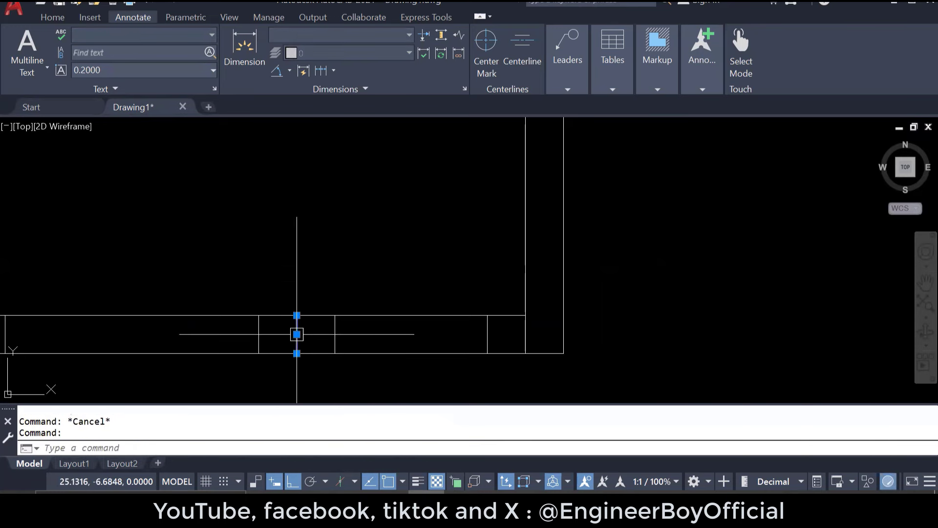
{"action": "key", "text": "Delete"}
{"action": "key", "text": "Return"}
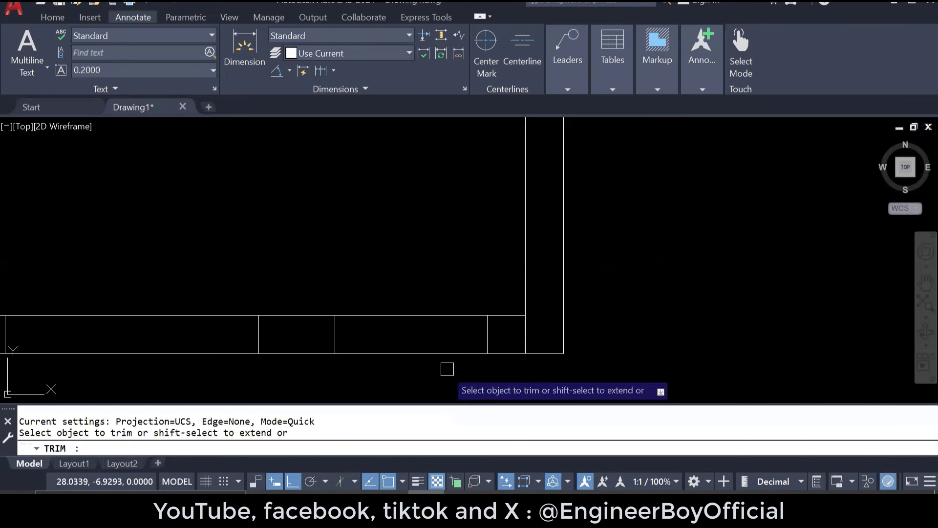
{"action": "left_click_drag", "start_coordinate": [436, 380], "coordinate": [385, 306]}
{"action": "scroll", "coordinate": [485, 336], "scroll_direction": "down", "scroll_amount": 2}
{"action": "left_click_drag", "start_coordinate": [290, 295], "coordinate": [274, 362]}
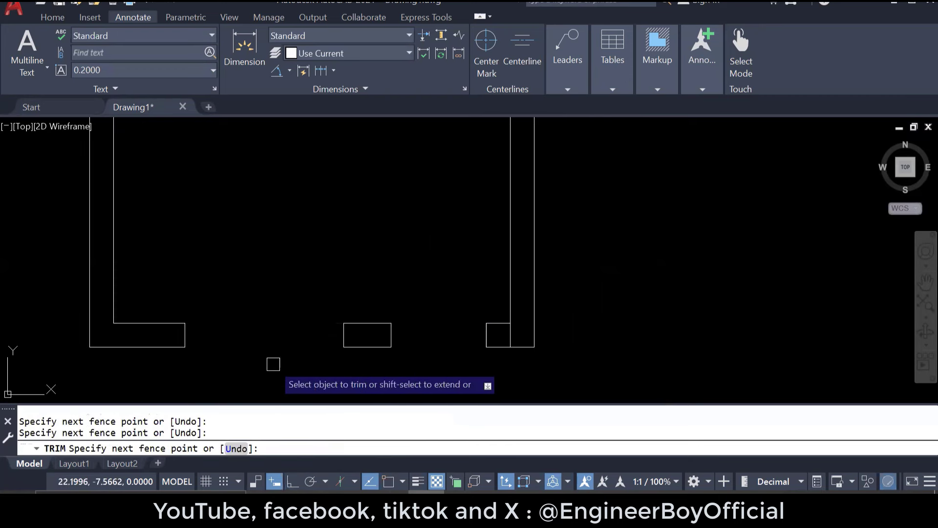
{"action": "key", "text": "Escape"}
{"action": "key", "text": "Escape"}
Step: Delete the short vertical line crossing the wall at the lower-right corner
{"action": "scroll", "coordinate": [502, 335], "scroll_direction": "up", "scroll_amount": 4}
{"action": "left_click", "coordinate": [519, 336]}
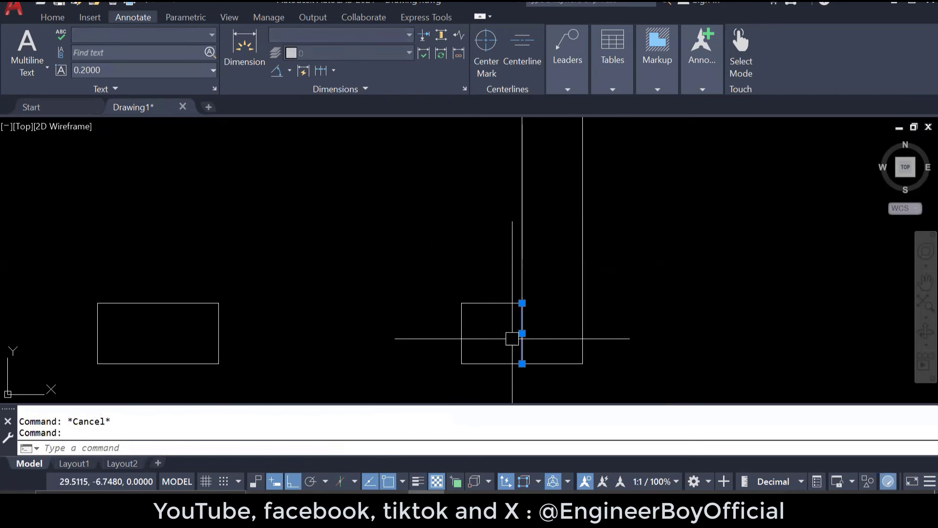
{"action": "key", "text": "Delete"}
Step: Draw a vertical line across the upper wall's thickness at its midpoint
{"action": "scroll", "coordinate": [513, 379], "scroll_direction": "down", "scroll_amount": 4}
{"action": "key", "text": "Escape"}
{"action": "scroll", "coordinate": [401, 211], "scroll_direction": "up", "scroll_amount": 4}
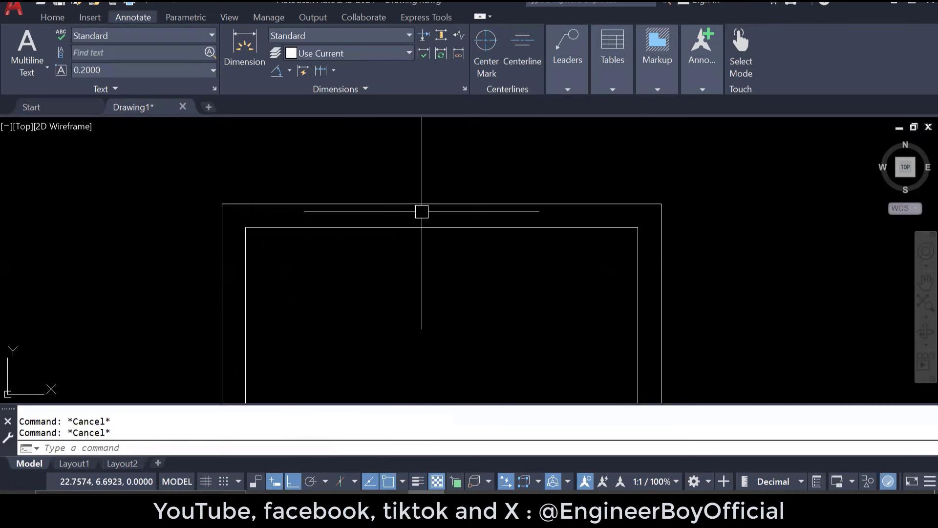
{"action": "type", "text": "l"}
{"action": "key", "text": "Return"}
{"action": "left_click", "coordinate": [442, 227]}
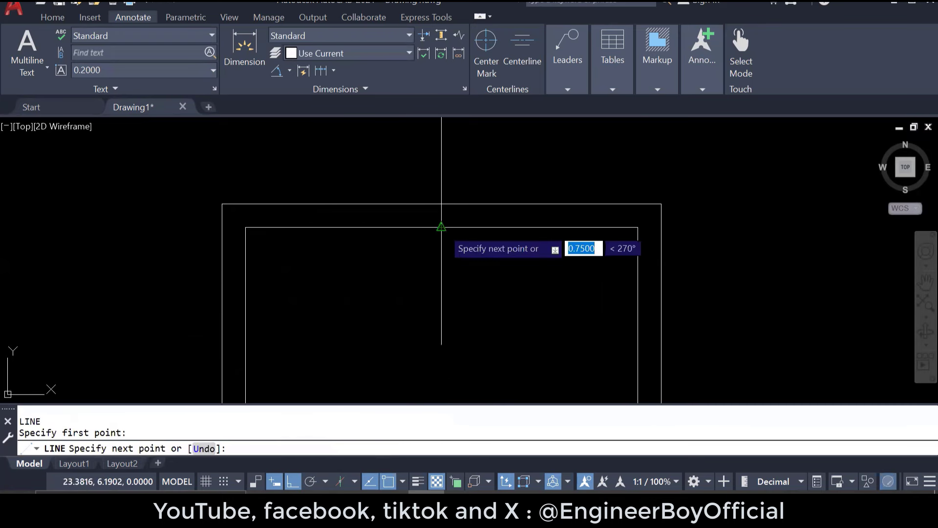
{"action": "left_click", "coordinate": [442, 204]}
{"action": "key", "text": "Escape"}
Step: Offset the upper wall's centre line by 3 units to both sides
{"action": "key", "text": "Return"}
{"action": "type", "text": "3"}
{"action": "key", "text": "Return"}
{"action": "scroll", "coordinate": [440, 210], "scroll_direction": "up", "scroll_amount": 4}
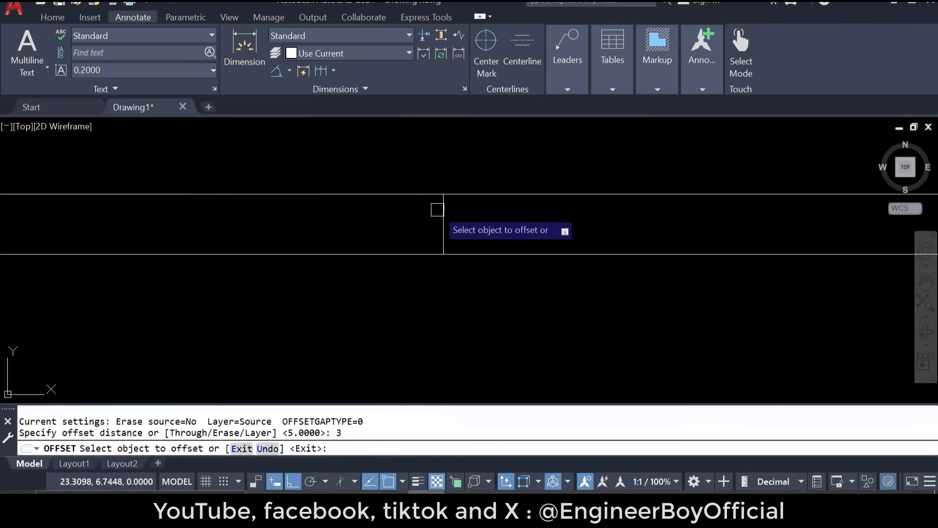
{"action": "left_click", "coordinate": [443, 217]}
{"action": "left_click", "coordinate": [454, 231]}
{"action": "left_click", "coordinate": [445, 225]}
{"action": "left_click", "coordinate": [388, 227]}
{"action": "key", "text": "Escape"}
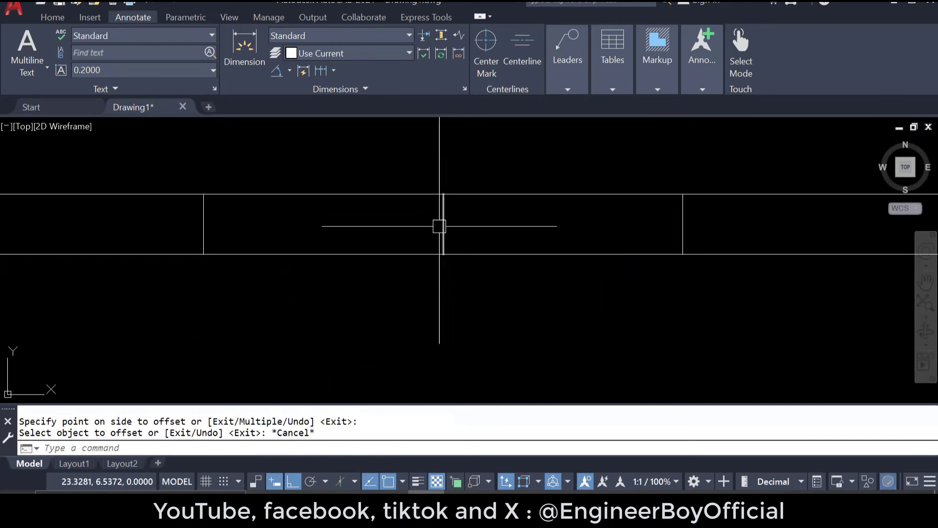
Step: Delete the centre line and trim the upper wall lines between the two offset lines to open the window gap
{"action": "left_click", "coordinate": [443, 224]}
{"action": "key", "text": "Delete"}
{"action": "scroll", "coordinate": [451, 265], "scroll_direction": "down", "scroll_amount": 4}
{"action": "type", "text": "tr"}
{"action": "left_click_drag", "start_coordinate": [442, 278], "coordinate": [440, 222]}
{"action": "key", "text": "Escape"}
{"action": "key", "text": "Escape"}
{"action": "key", "text": "Escape"}
Step: Draw a rectangle filling the window opening in the upper wall, from corner to opposite corner
{"action": "scroll", "coordinate": [413, 223], "scroll_direction": "down", "scroll_amount": 4}
{"action": "middle_click_drag", "start_coordinate": [461, 268], "coordinate": [459, 212]}
{"action": "type", "text": "rec"}
{"action": "key", "text": "Return"}
{"action": "scroll", "coordinate": [401, 186], "scroll_direction": "up", "scroll_amount": 4}
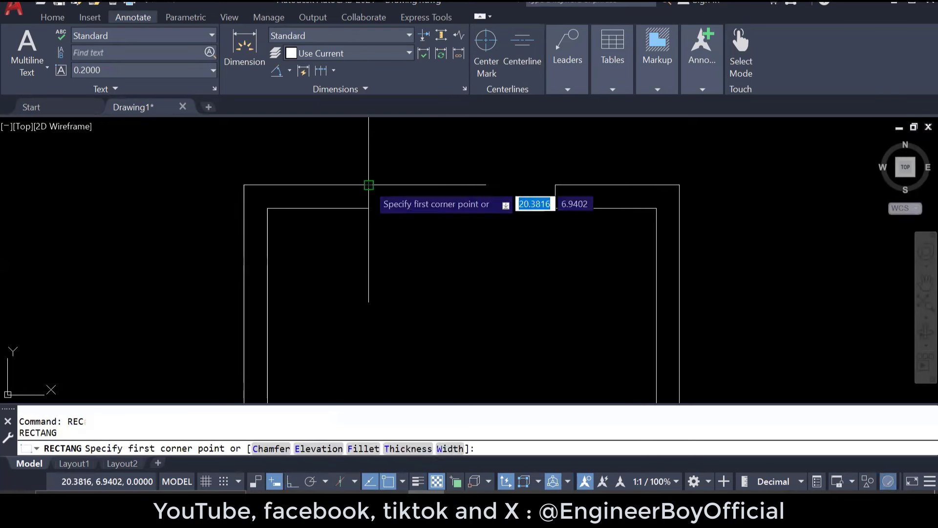
{"action": "left_click", "coordinate": [369, 184]}
{"action": "left_click", "coordinate": [554, 208]}
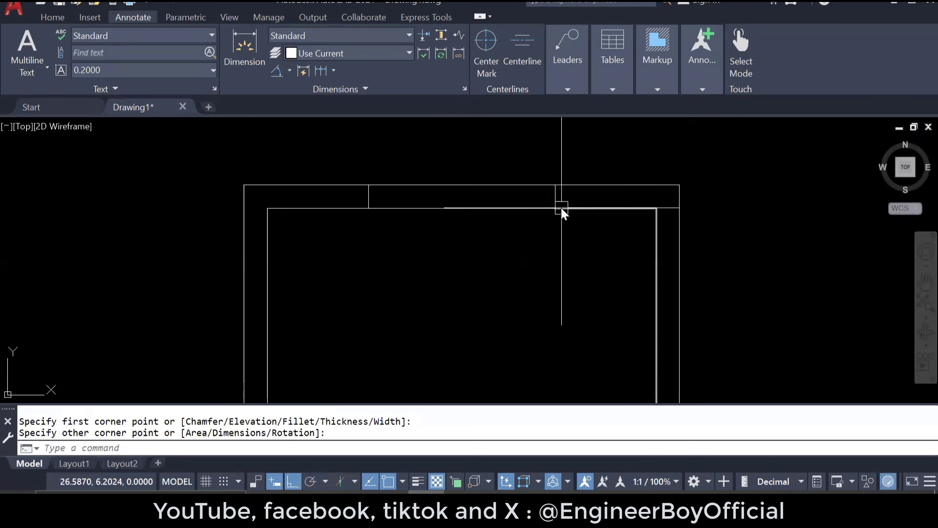
Step: Draw a horizontal line through the window rectangle between the midpoints of its short sides
{"action": "type", "text": "l"}
{"action": "key", "text": "Return"}
{"action": "left_click", "coordinate": [555, 196]}
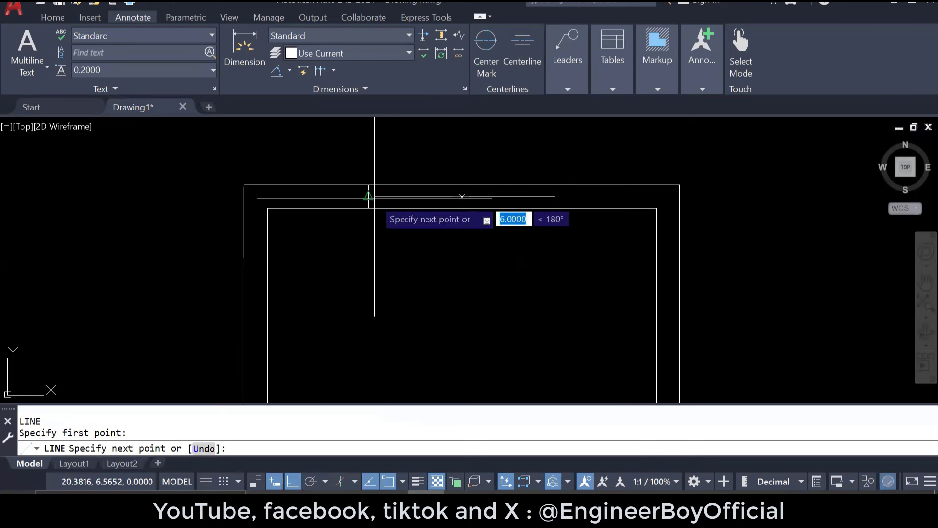
{"action": "left_click", "coordinate": [370, 197]}
{"action": "key", "text": "Escape"}
{"action": "key", "text": "Escape"}
{"action": "key", "text": "Escape"}
{"action": "left_click", "coordinate": [460, 234]}
{"action": "left_click", "coordinate": [434, 183]}
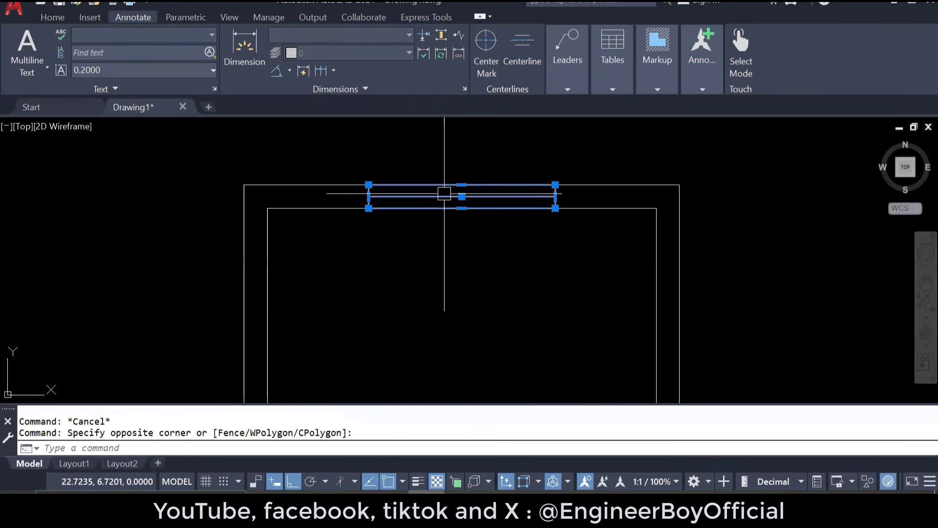
{"action": "type", "text": "co"}
{"action": "key", "text": "Return"}
{"action": "key", "text": "Escape"}
Step: Copy the upper window's rectangle and centre line to the lower wall's window opening, using its upper-left corner as base point
{"action": "scroll", "coordinate": [391, 214], "scroll_direction": "up", "scroll_amount": 2}
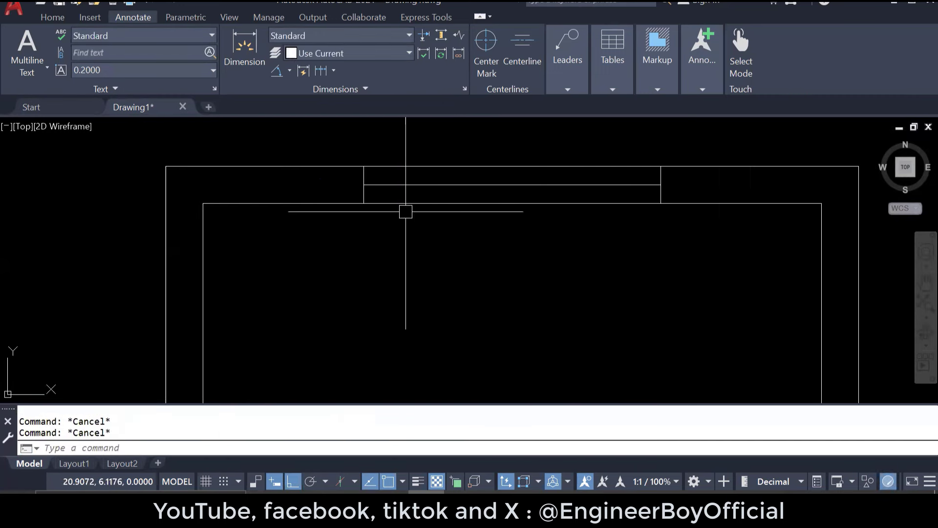
{"action": "left_click", "coordinate": [438, 234]}
{"action": "left_click", "coordinate": [406, 171]}
{"action": "type", "text": "co"}
{"action": "key", "text": "Return"}
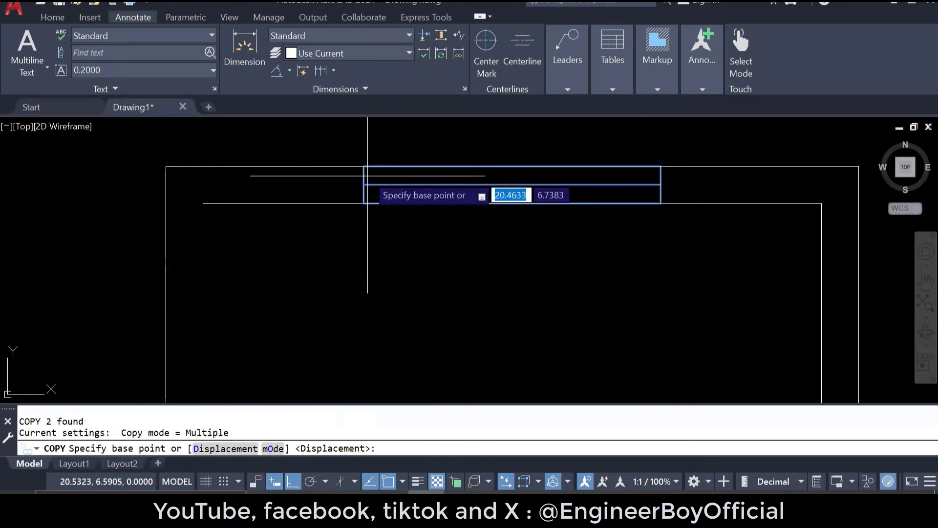
{"action": "left_click", "coordinate": [364, 167]}
{"action": "scroll", "coordinate": [381, 215], "scroll_direction": "down", "scroll_amount": 3}
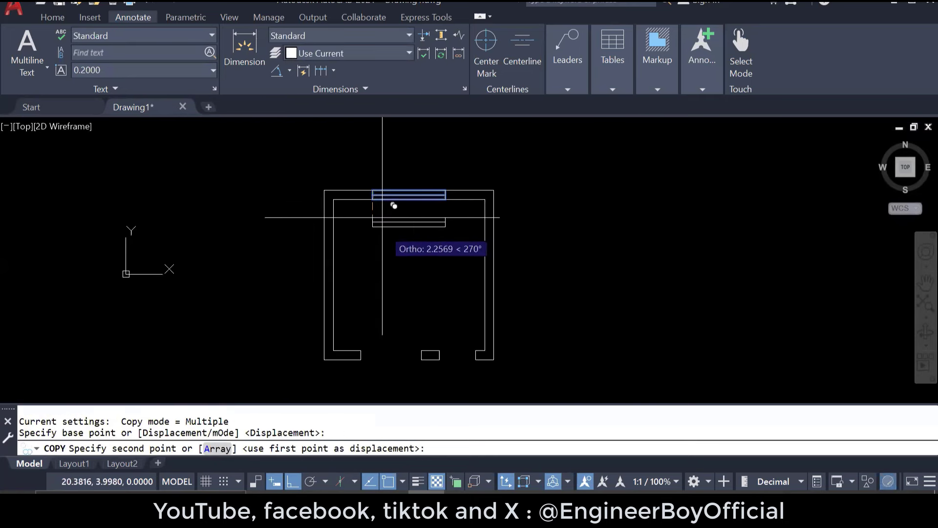
{"action": "scroll", "coordinate": [377, 343], "scroll_direction": "up", "scroll_amount": 5}
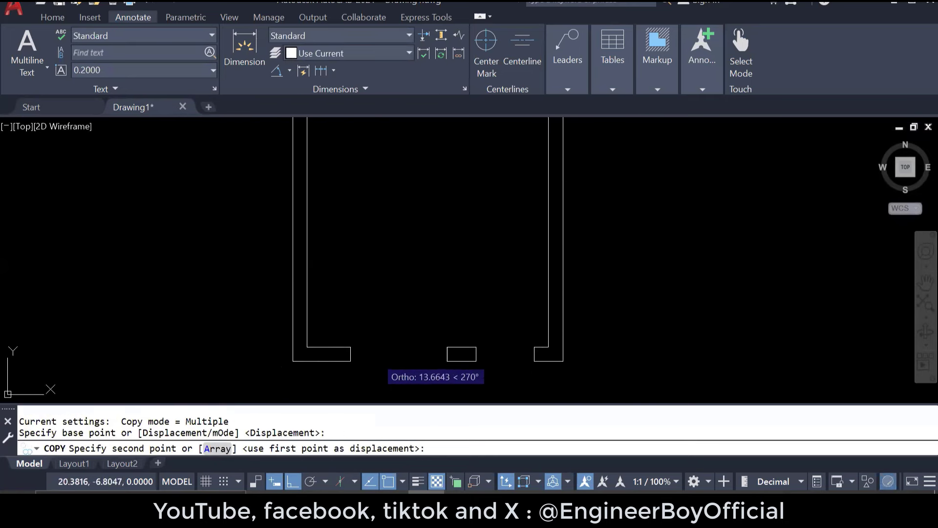
{"action": "left_click", "coordinate": [309, 331]}
{"action": "key", "text": "Escape"}
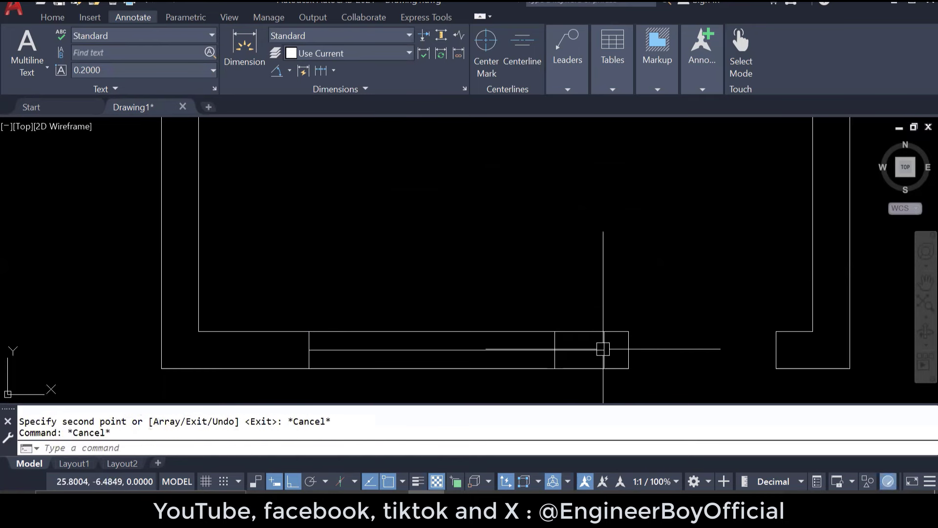
Step: Stretch the copied window's right end back to the pier's left edge so it fits the opening
{"action": "left_click", "coordinate": [474, 386]}
{"action": "left_click", "coordinate": [430, 306]}
{"action": "middle_click_drag", "start_coordinate": [611, 307], "coordinate": [572, 238]}
{"action": "scroll", "coordinate": [558, 278], "scroll_direction": "up", "scroll_amount": 6}
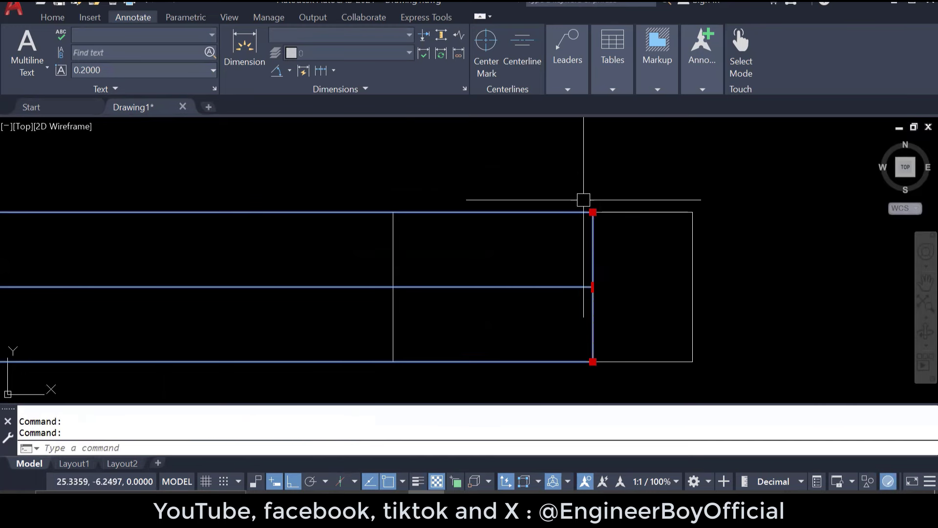
{"action": "left_click", "coordinate": [593, 212]}
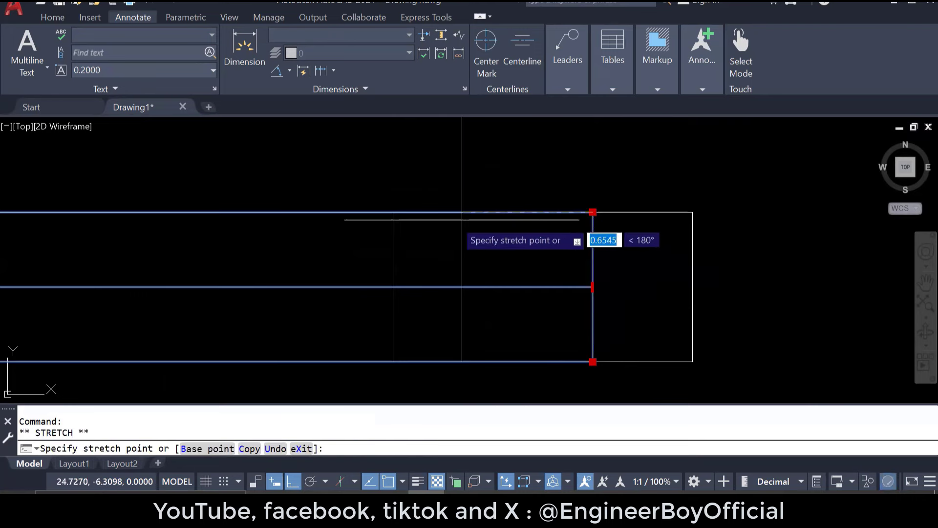
{"action": "right_click", "coordinate": [393, 213]}
{"action": "left_click", "coordinate": [427, 230]}
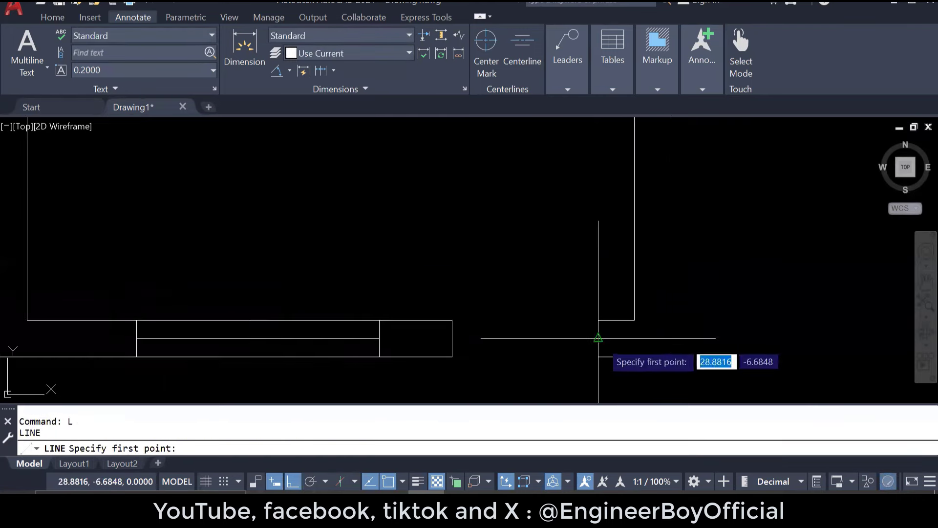
Step: Try a 1-unit horizontal line from the midpoint of the door opening's right jamb, and erase it
{"action": "left_click", "coordinate": [598, 338]}
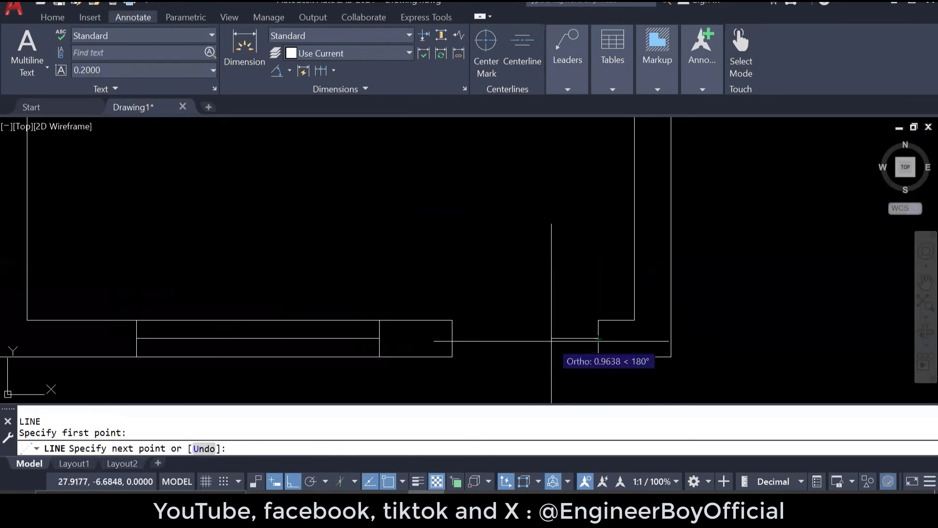
{"action": "type", "text": "1"}
{"action": "key", "text": "Return"}
{"action": "key", "text": "Escape"}
{"action": "key", "text": "Escape"}
{"action": "left_click", "coordinate": [562, 351]}
{"action": "left_click", "coordinate": [552, 319]}
{"action": "type", "text": "e"}
{"action": "key", "text": "Return"}
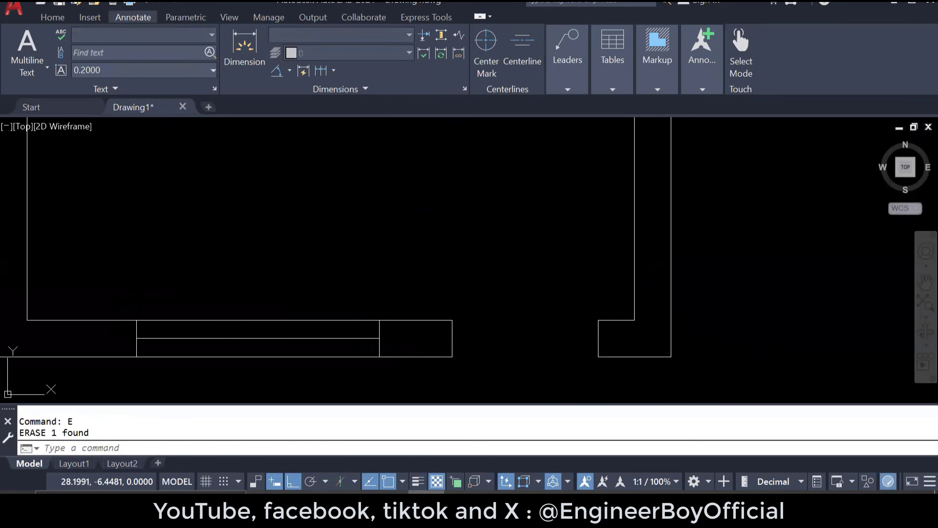
Step: Draw a short doorstop line leftward from the right jamb's midpoint, continuing straight up as the door leaf
{"action": "scroll", "coordinate": [588, 338], "scroll_direction": "up", "scroll_amount": 6}
{"action": "type", "text": "l"}
{"action": "key", "text": "Return"}
{"action": "left_click", "coordinate": [631, 337]}
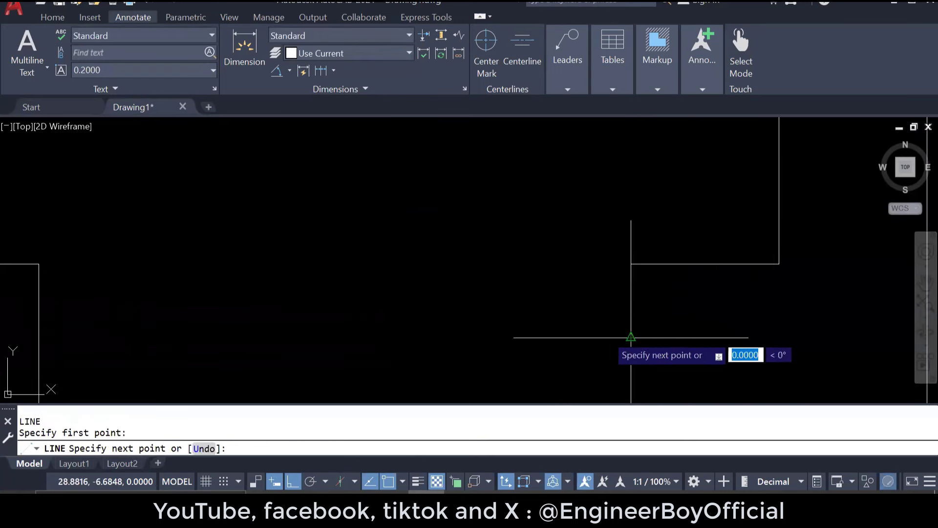
{"action": "left_click", "coordinate": [607, 337]}
{"action": "scroll", "coordinate": [601, 360], "scroll_direction": "down", "scroll_amount": 5}
{"action": "left_click", "coordinate": [611, 162]}
{"action": "key", "text": "Return"}
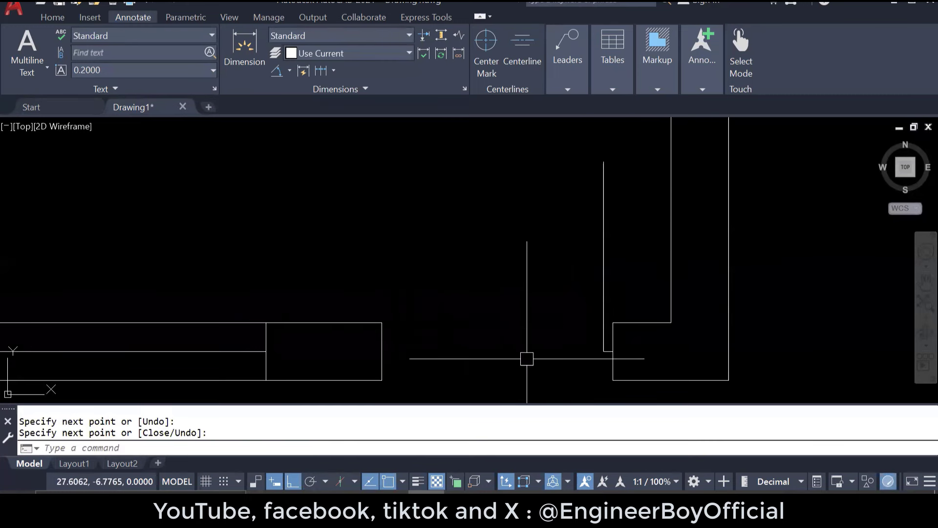
Step: Add a matching short line at the left jamb's midpoint and draw a circle centred on the leaf's lower end through that line's end
{"action": "scroll", "coordinate": [605, 363], "scroll_direction": "up", "scroll_amount": 4}
{"action": "scroll", "coordinate": [562, 337], "scroll_direction": "down", "scroll_amount": 4}
{"action": "type", "text": "c"}
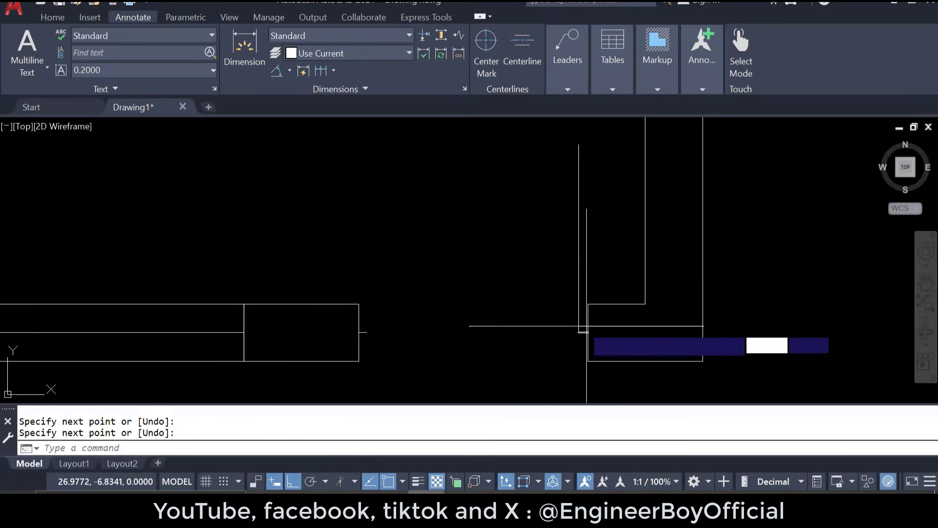
{"action": "key", "text": "Return"}
{"action": "left_click", "coordinate": [579, 333]}
{"action": "left_click", "coordinate": [367, 333]}
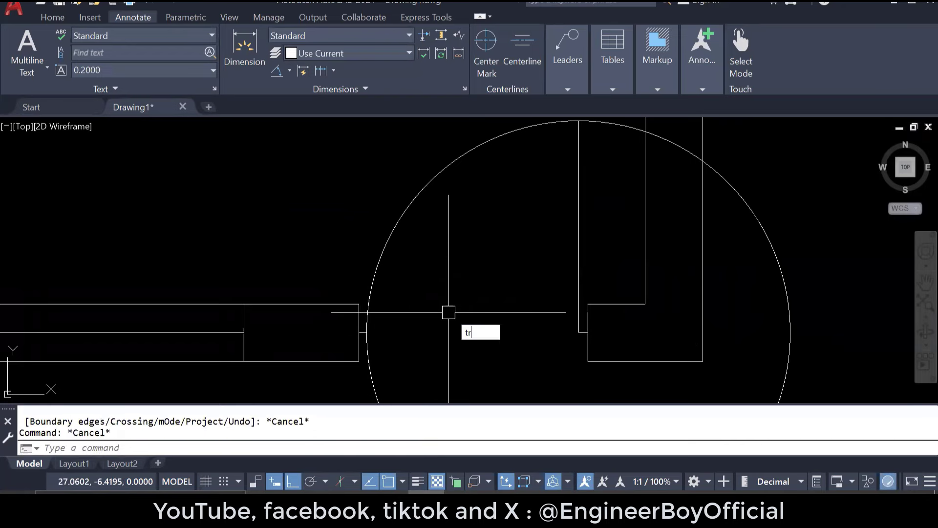
Step: Trim the circle to the quarter arc between the door leaf and left jamb, and erase the leftover arc piece inside the right wall
{"action": "key", "text": "Return"}
{"action": "left_click", "coordinate": [608, 129]}
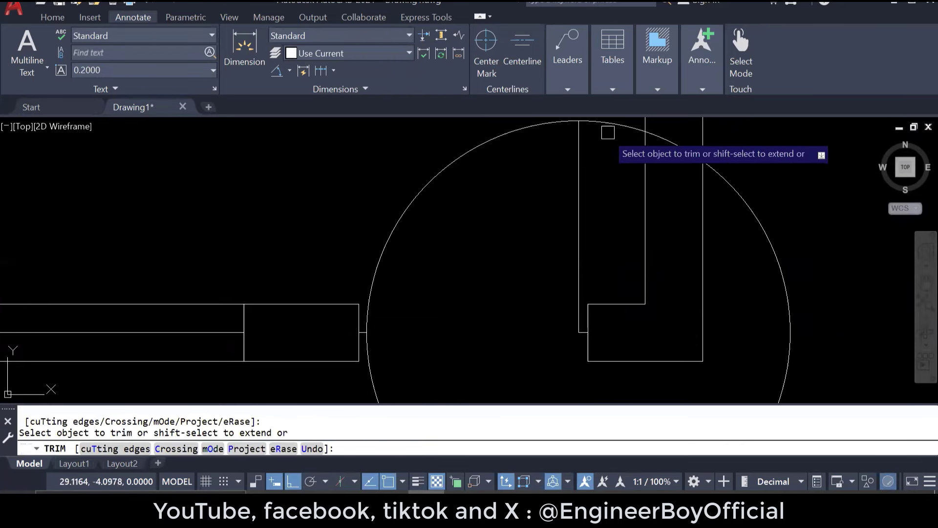
{"action": "left_click", "coordinate": [371, 376]}
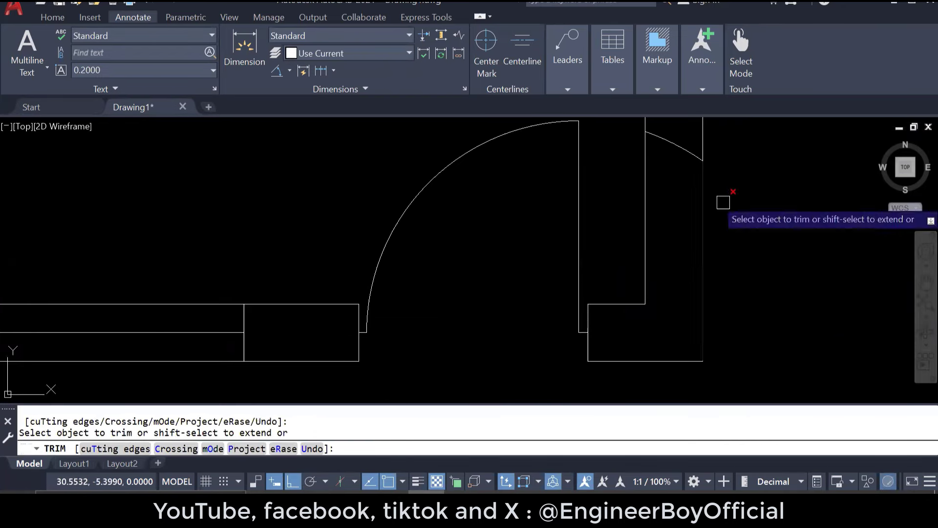
{"action": "key", "text": "Escape"}
{"action": "key", "text": "Escape"}
{"action": "left_click", "coordinate": [683, 148]}
{"action": "key", "text": "Delete"}
{"action": "type", "text": "E"}
{"action": "key", "text": "Return"}
{"action": "scroll", "coordinate": [641, 227], "scroll_direction": "down", "scroll_amount": 8}
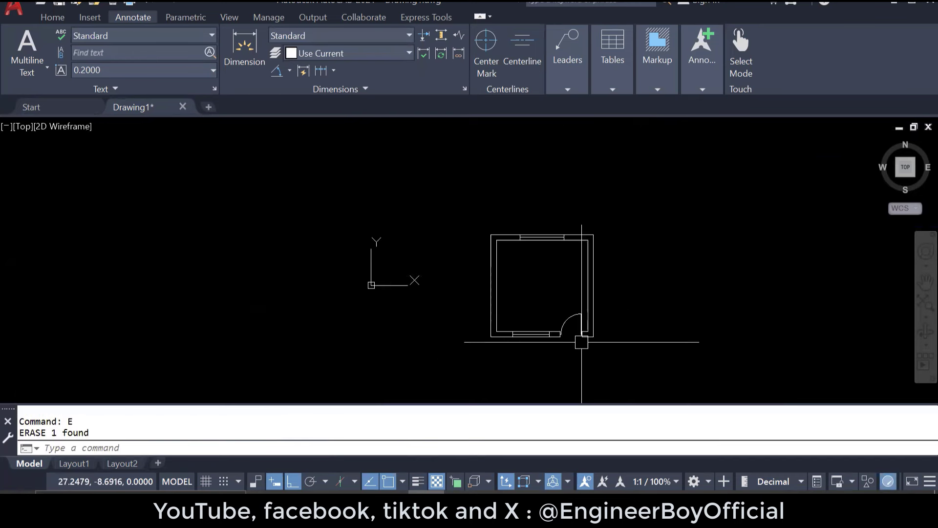
{"action": "scroll", "coordinate": [603, 307], "scroll_direction": "up", "scroll_amount": 4}
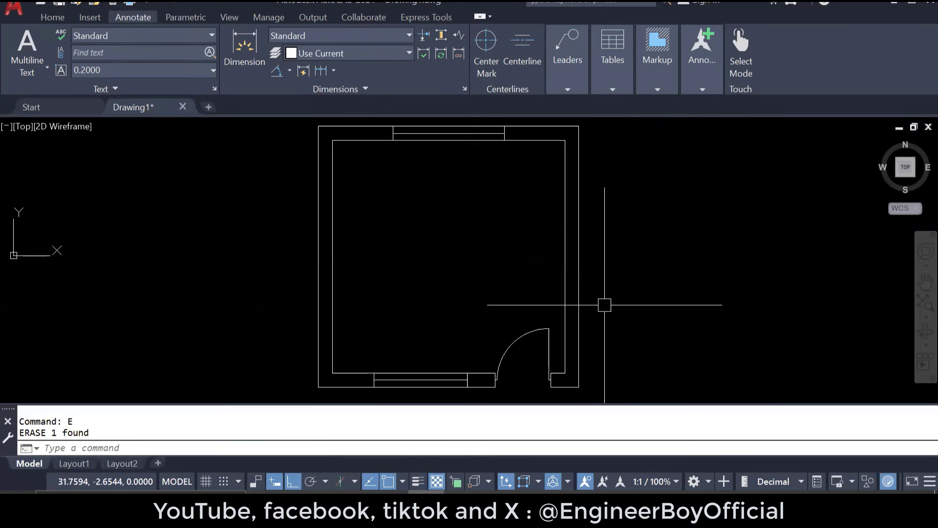
{"action": "type", "text": "L"}
{"action": "key", "text": "Return"}
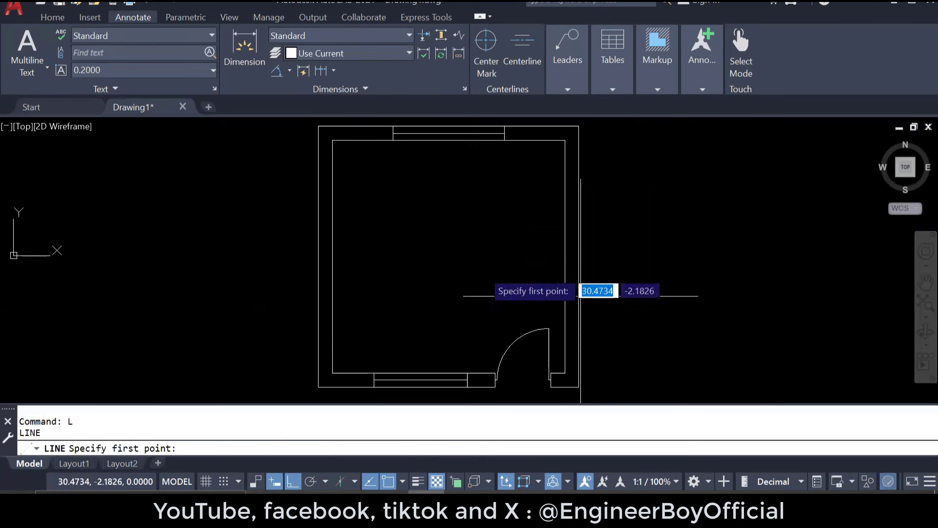
{"action": "left_click", "coordinate": [273, 235]}
{"action": "key", "text": "Escape"}
{"action": "key", "text": "Escape"}
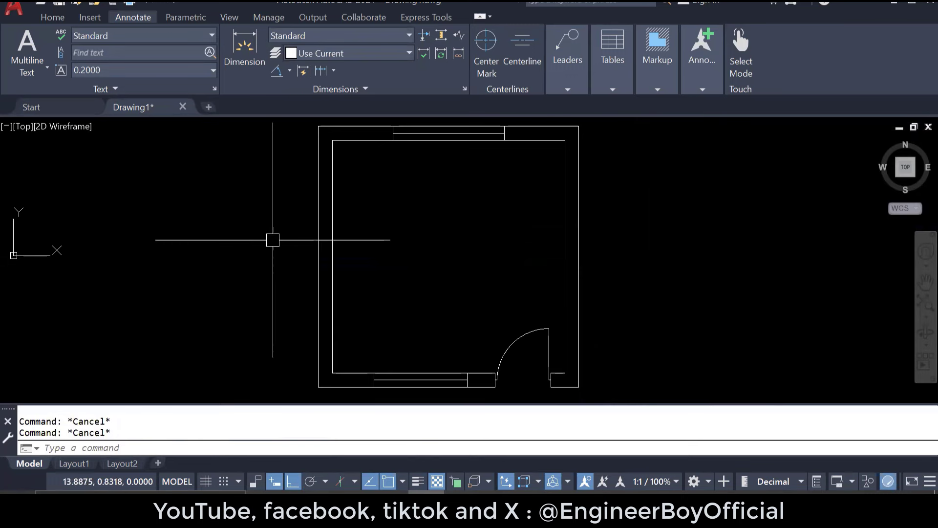
{"action": "scroll", "coordinate": [348, 251], "scroll_direction": "up", "scroll_amount": 2}
{"action": "scroll", "coordinate": [350, 251], "scroll_direction": "down", "scroll_amount": 4}
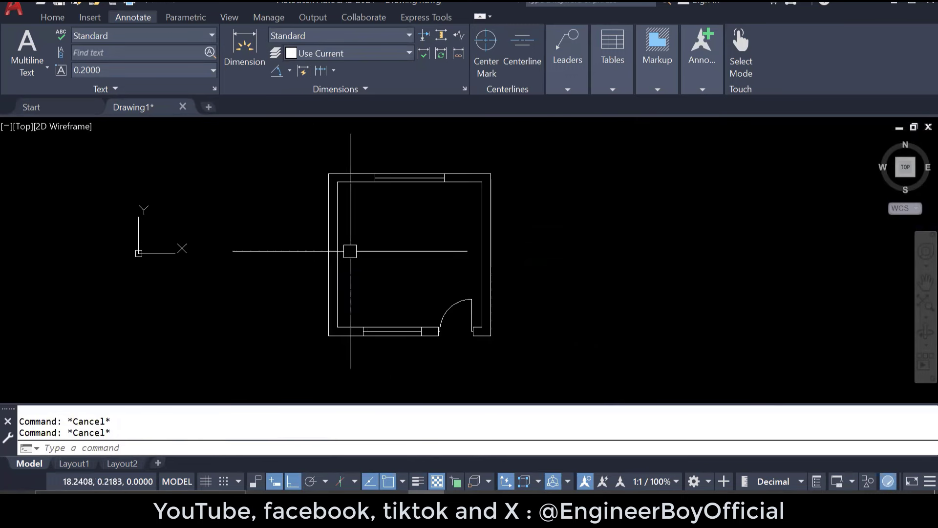
{"action": "scroll", "coordinate": [341, 261], "scroll_direction": "up", "scroll_amount": 2}
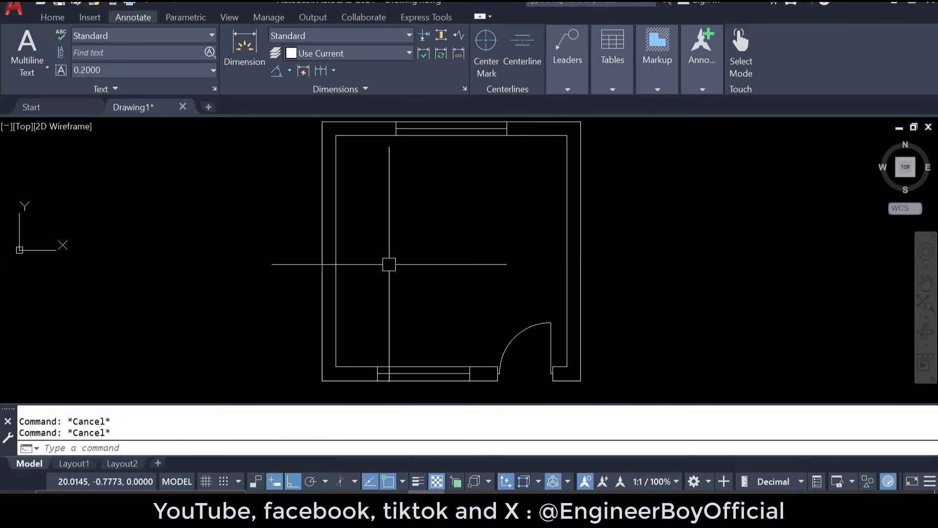
{"action": "key", "text": "Return"}
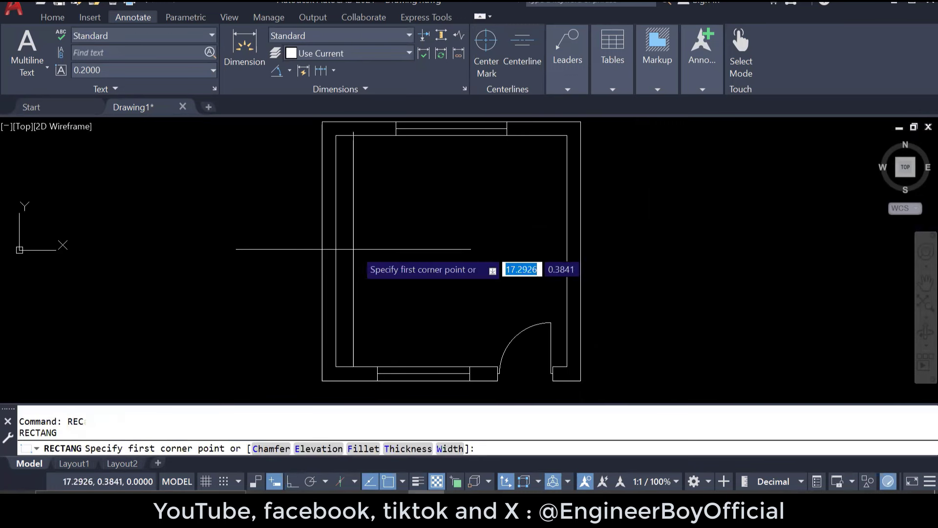
{"action": "key", "text": "Escape"}
Step: Draw a short horizontal line across the left wall's thickness at the midpoint of its inner edge
{"action": "type", "text": "l"}
{"action": "key", "text": "Return"}
{"action": "left_click", "coordinate": [335, 251]}
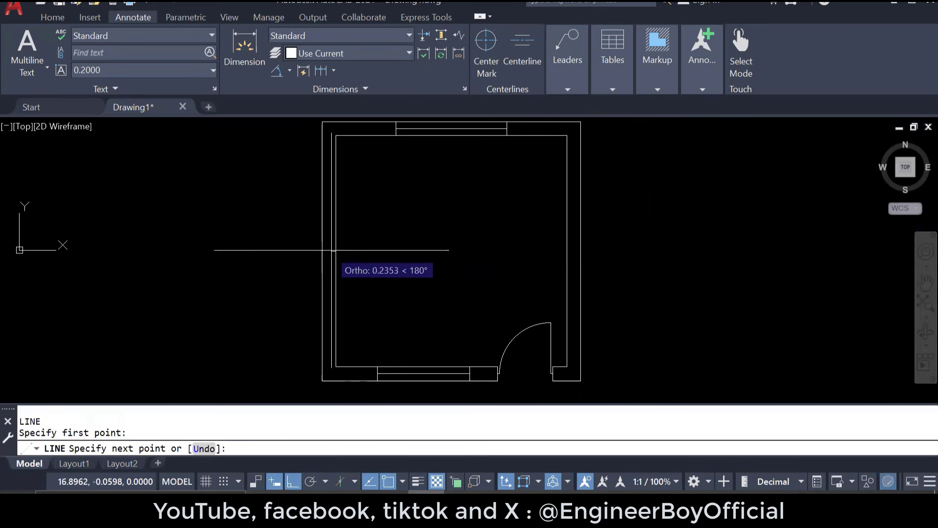
{"action": "key", "text": "Escape"}
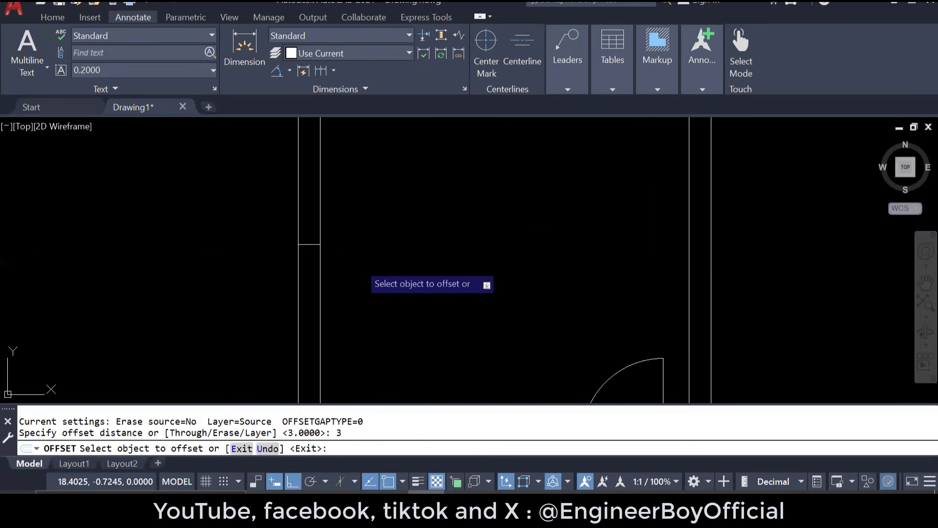
Step: Offset the short line across the left wall by 3 units above and below, and erase the original middle line
{"action": "scroll", "coordinate": [357, 261], "scroll_direction": "up", "scroll_amount": 2}
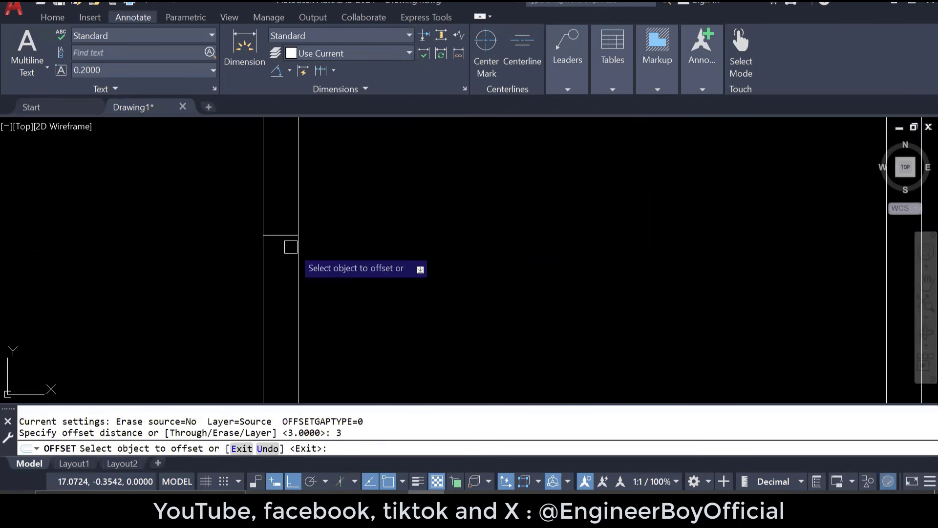
{"action": "left_click", "coordinate": [274, 235]}
{"action": "left_click", "coordinate": [283, 264]}
{"action": "key", "text": "Escape"}
{"action": "left_click", "coordinate": [282, 235]}
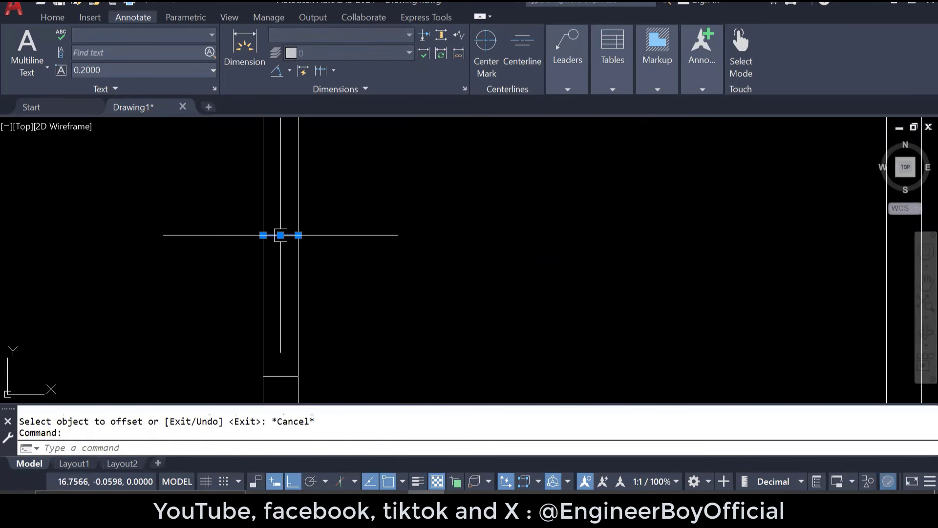
{"action": "type", "text": "e"}
{"action": "key", "text": "Return"}
{"action": "scroll", "coordinate": [349, 295], "scroll_direction": "down", "scroll_amount": 2}
{"action": "key", "text": "Escape"}
{"action": "key", "text": "Escape"}
Step: Draw the left window's centre line from the midpoint of its lower end line to the midpoint of the upper one
{"action": "type", "text": "l"}
{"action": "key", "text": "Return"}
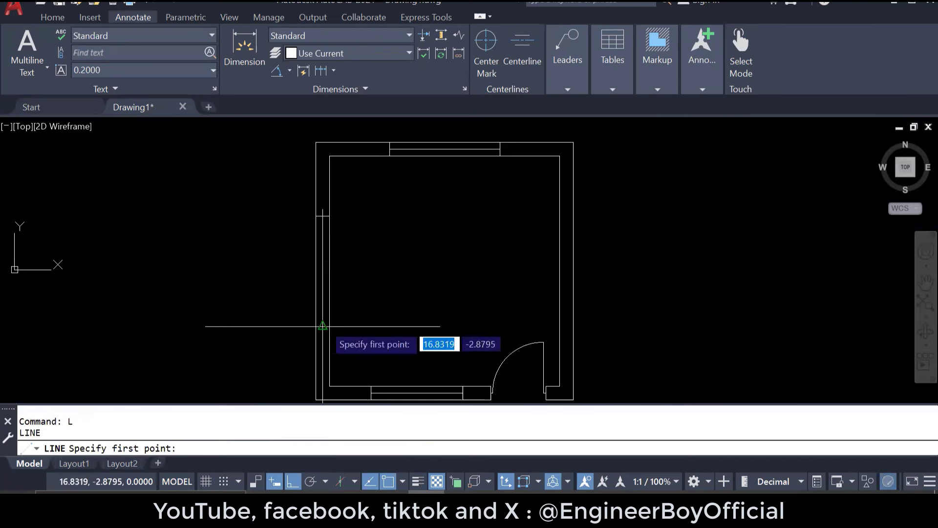
{"action": "left_click", "coordinate": [323, 326]}
{"action": "scroll", "coordinate": [323, 224], "scroll_direction": "up", "scroll_amount": 4}
{"action": "left_click", "coordinate": [320, 201]}
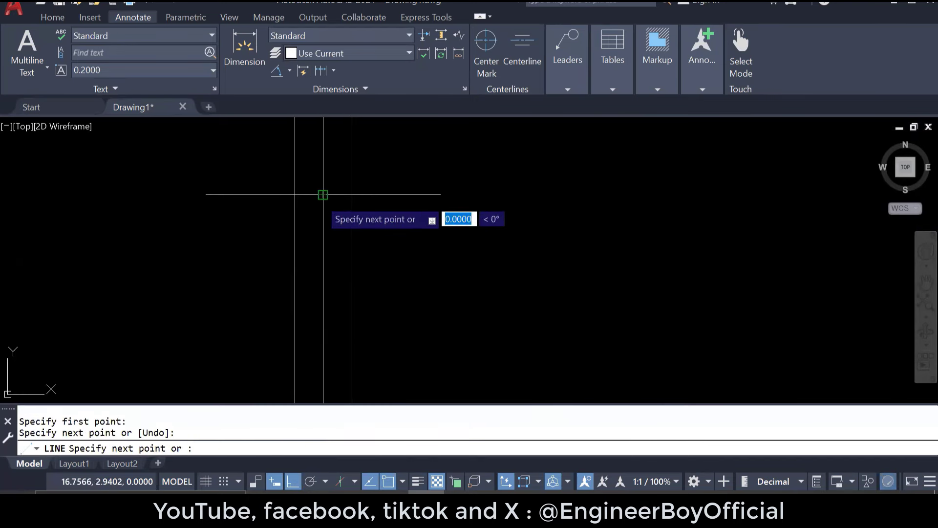
{"action": "key", "text": "Escape"}
{"action": "scroll", "coordinate": [447, 241], "scroll_direction": "down", "scroll_amount": 4}
{"action": "key", "text": "Escape"}
Step: Draw a horizontal section line across the room, extending beyond both side walls, with a short vertical line going up from its right end
{"action": "scroll", "coordinate": [377, 254], "scroll_direction": "up", "scroll_amount": 1}
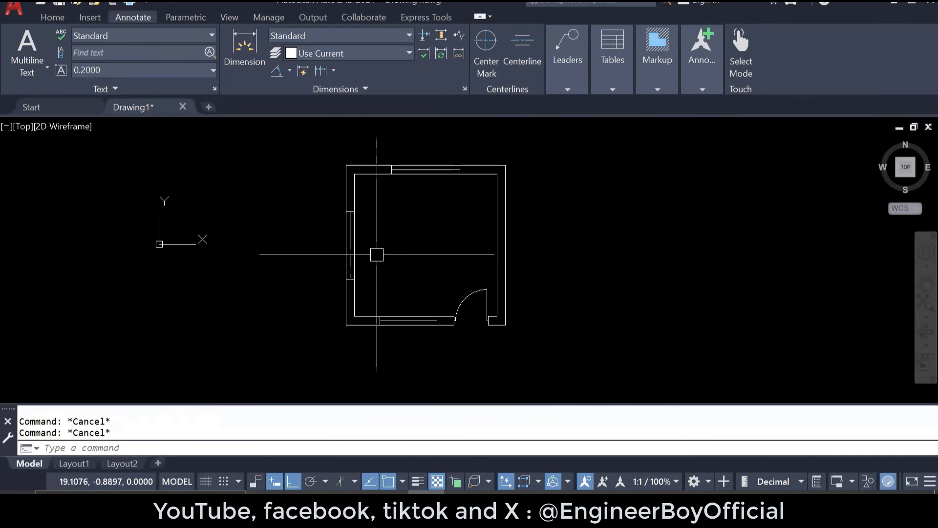
{"action": "type", "text": "l"}
{"action": "key", "text": "Return"}
{"action": "left_click", "coordinate": [321, 232]}
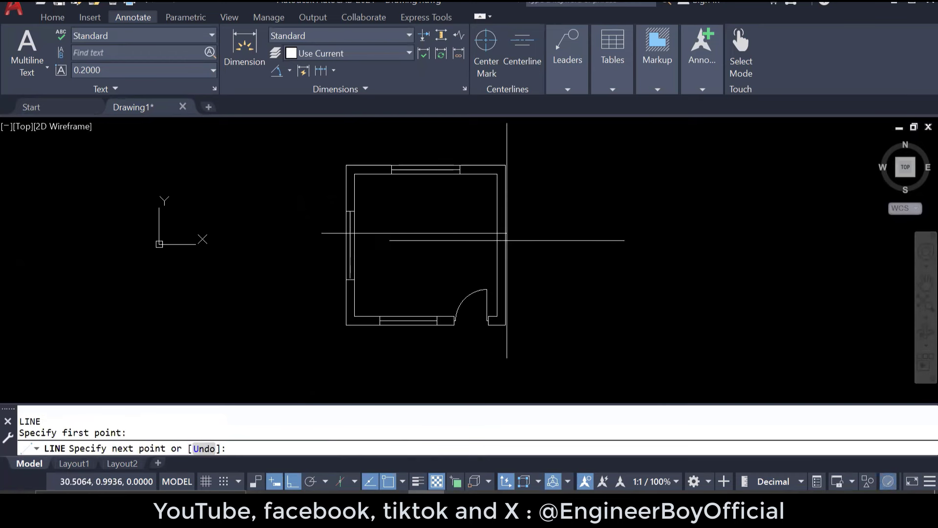
{"action": "scroll", "coordinate": [530, 231], "scroll_direction": "up", "scroll_amount": 2}
{"action": "scroll", "coordinate": [525, 234], "scroll_direction": "up", "scroll_amount": 2}
{"action": "left_click", "coordinate": [523, 236]}
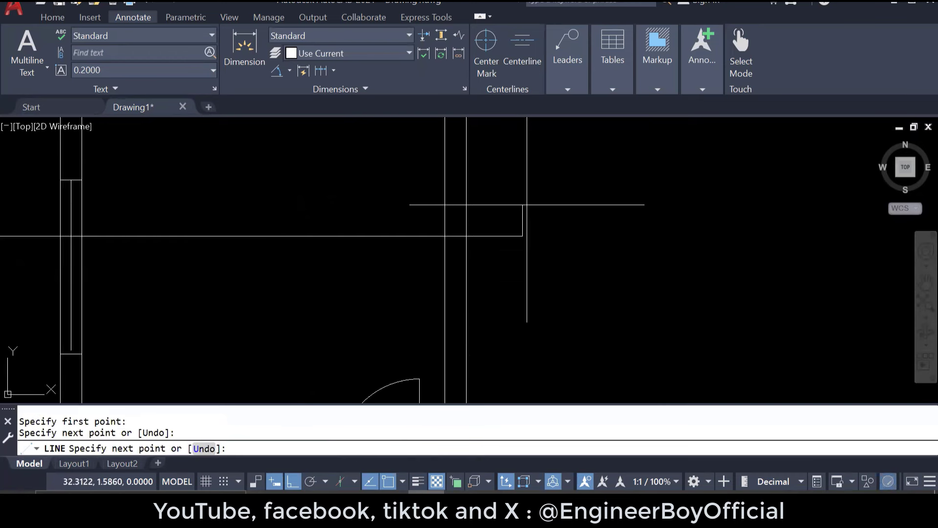
{"action": "left_click", "coordinate": [523, 151]}
{"action": "key", "text": "Return"}
{"action": "scroll", "coordinate": [588, 224], "scroll_direction": "down", "scroll_amount": 2}
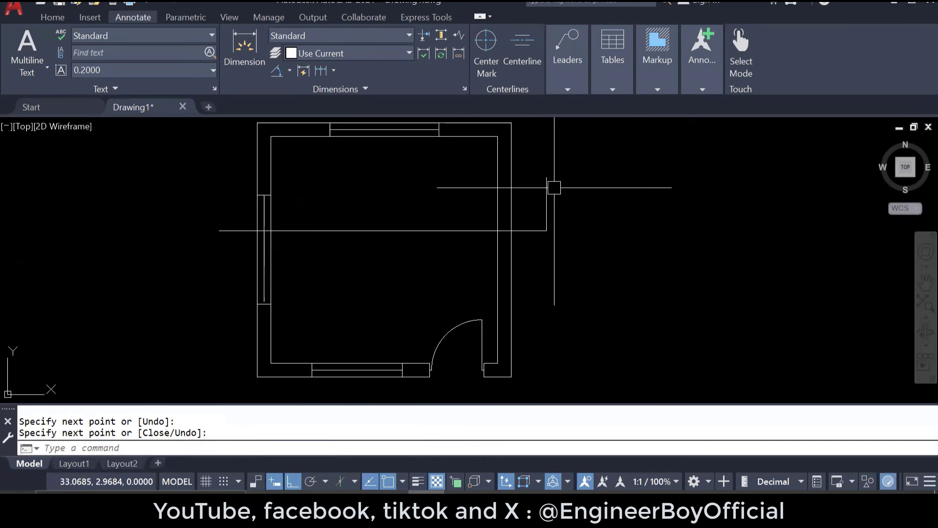
Step: Turn off Ortho mode while starting a line at the upper end of the section line's vertical leg
{"action": "scroll", "coordinate": [554, 188], "scroll_direction": "up", "scroll_amount": 5}
{"action": "type", "text": "l"}
{"action": "key", "text": "Return"}
{"action": "left_click", "coordinate": [530, 171]}
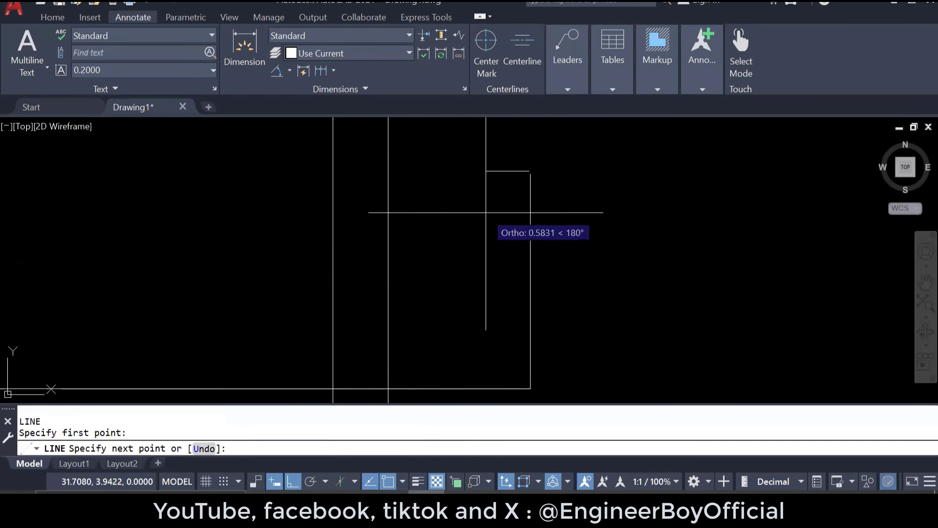
{"action": "left_click", "coordinate": [293, 480]}
{"action": "scroll", "coordinate": [505, 174], "scroll_direction": "up", "scroll_amount": 3}
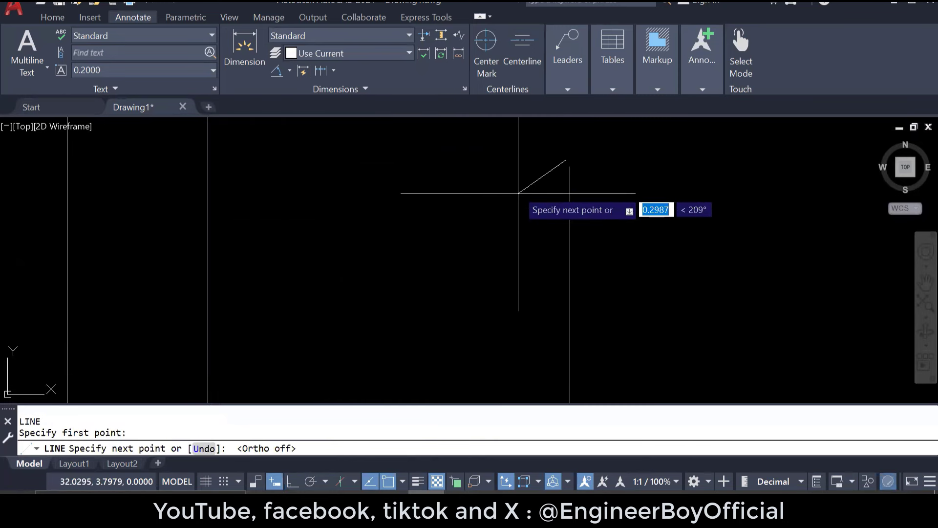
{"action": "key", "text": "Escape"}
Step: Draw two short slanted lines descending to either side from the vertical leg's upper end to form an arrowhead
{"action": "type", "text": "l"}
{"action": "key", "text": "Return"}
{"action": "left_click", "coordinate": [570, 167]}
{"action": "left_click", "coordinate": [532, 225]}
{"action": "key", "text": "Return"}
{"action": "key", "text": "Return"}
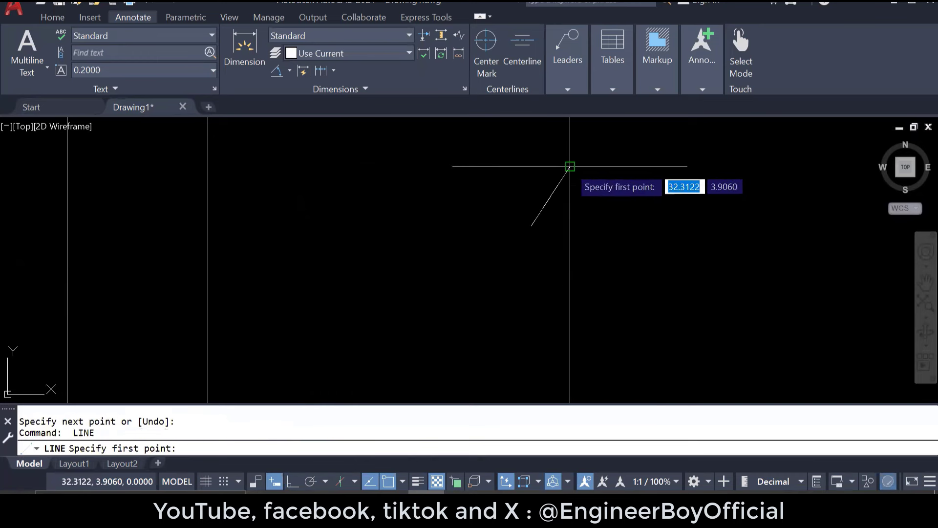
{"action": "left_click", "coordinate": [570, 167]}
{"action": "left_click", "coordinate": [610, 227]}
{"action": "key", "text": "Return"}
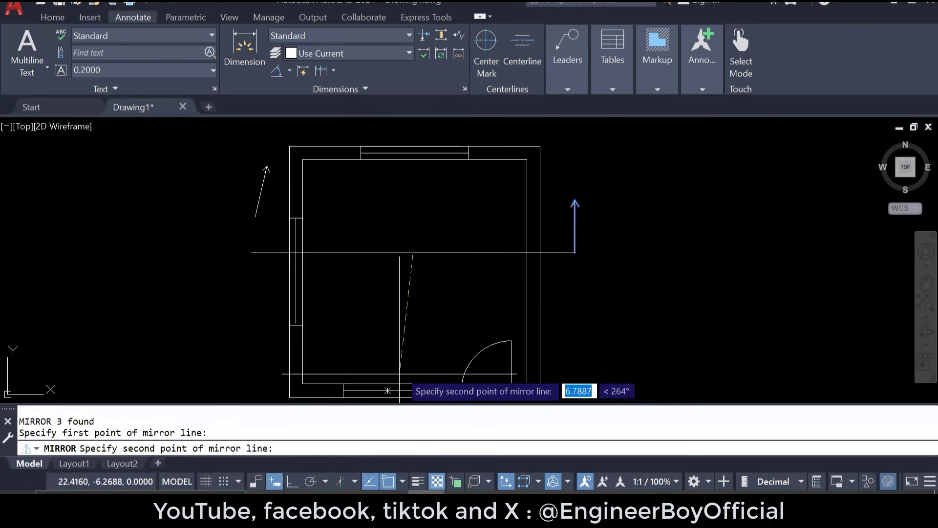
Step: Mirror the vertical leg and its arrowhead to the section line's left end about a vertical axis through the section line's midpoint
{"action": "key", "text": "Escape"}
{"action": "key", "text": "Escape"}
{"action": "scroll", "coordinate": [405, 250], "scroll_direction": "up", "scroll_amount": 5}
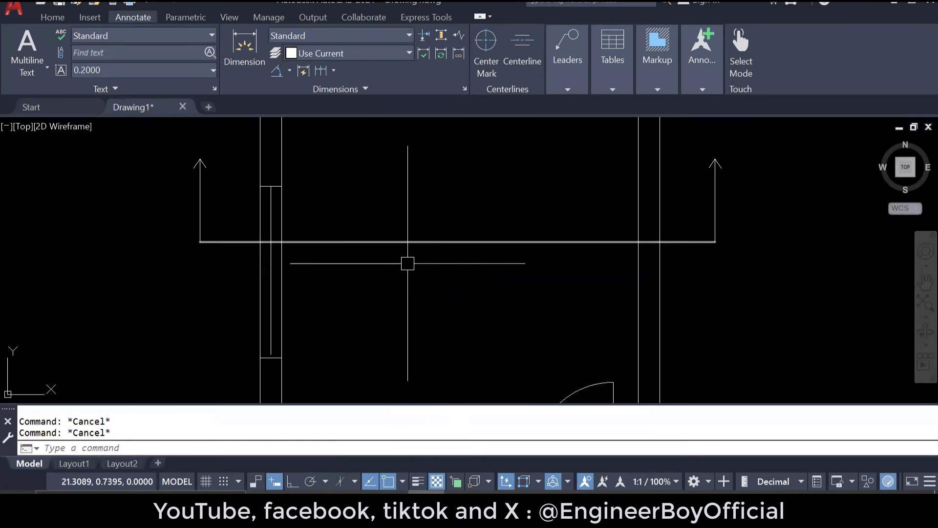
{"action": "scroll", "coordinate": [405, 262], "scroll_direction": "down", "scroll_amount": 3}
{"action": "middle_click_drag", "start_coordinate": [451, 268], "coordinate": [440, 231]}
{"action": "scroll", "coordinate": [445, 242], "scroll_direction": "down", "scroll_amount": 2}
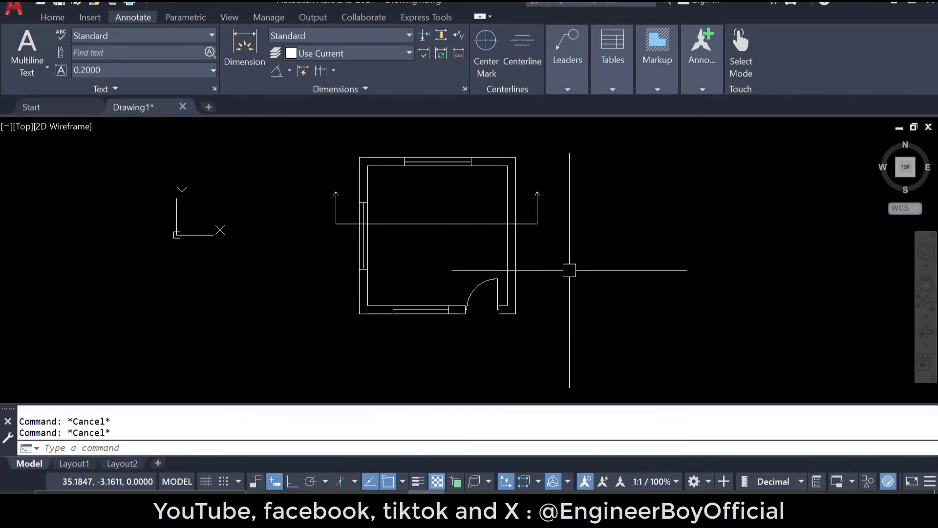
{"action": "middle_click_drag", "start_coordinate": [569, 271], "coordinate": [566, 262]}
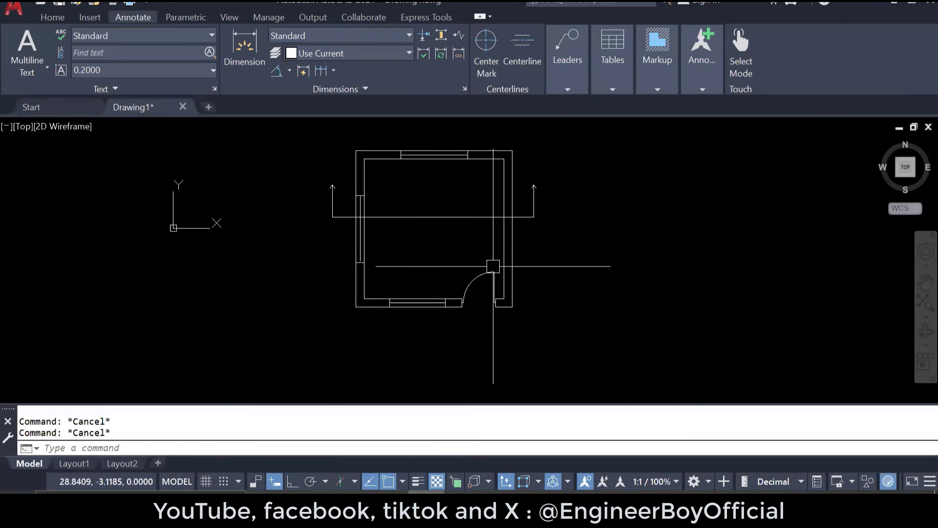
Step: Draw a horizontal construction line a short distance below the floor plan
{"action": "type", "text": "XL"}
{"action": "key", "text": "Return"}
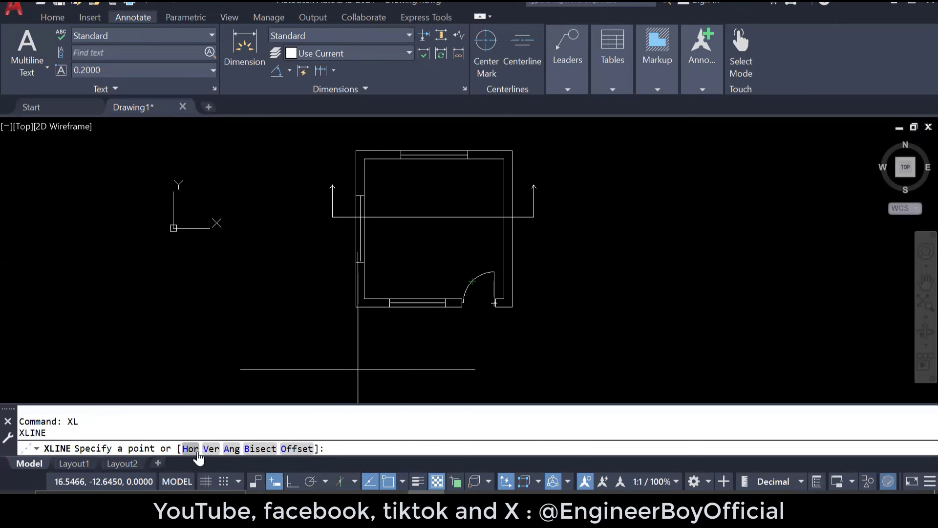
{"action": "type", "text": "H"}
{"action": "key", "text": "Return"}
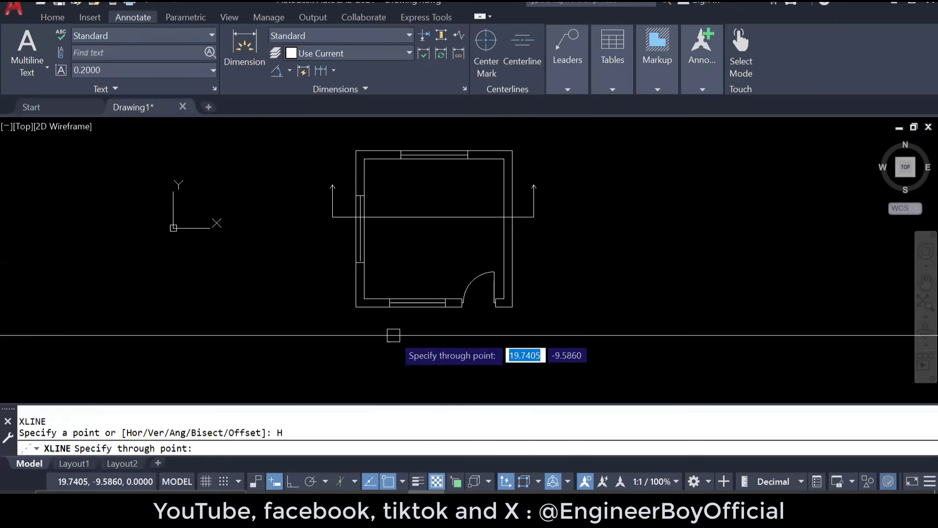
{"action": "key", "text": "Escape"}
{"action": "left_click", "coordinate": [440, 341]}
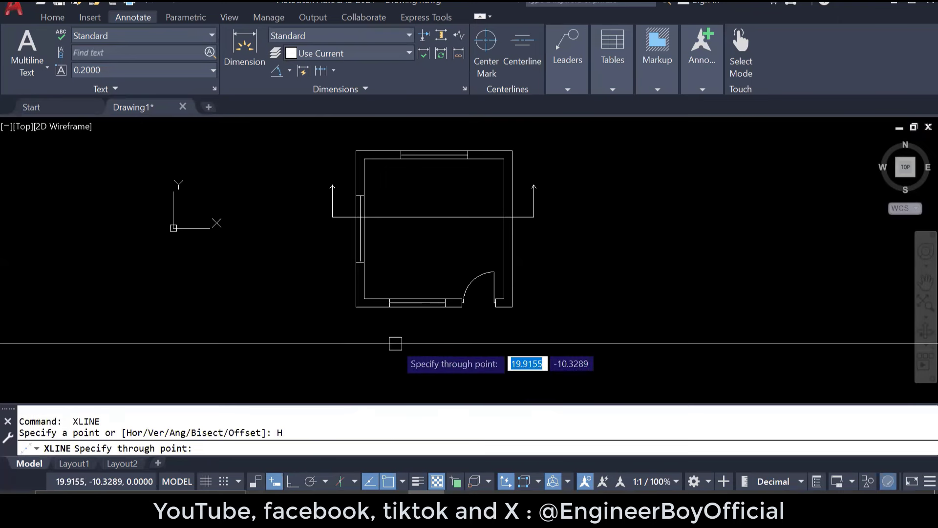
{"action": "left_click", "coordinate": [394, 341]}
{"action": "key", "text": "Escape"}
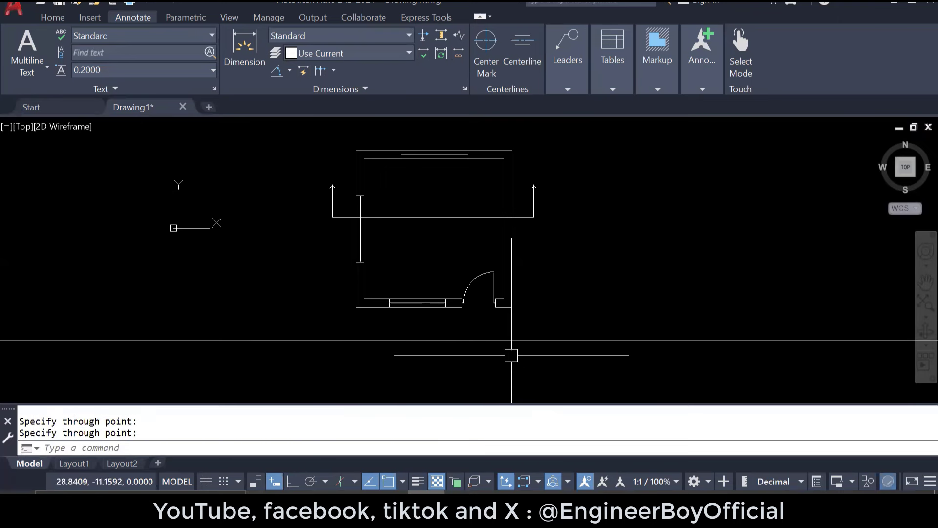
{"action": "key", "text": "Escape"}
{"action": "key", "text": "Escape"}
{"action": "middle_click_drag", "start_coordinate": [534, 342], "coordinate": [538, 317]}
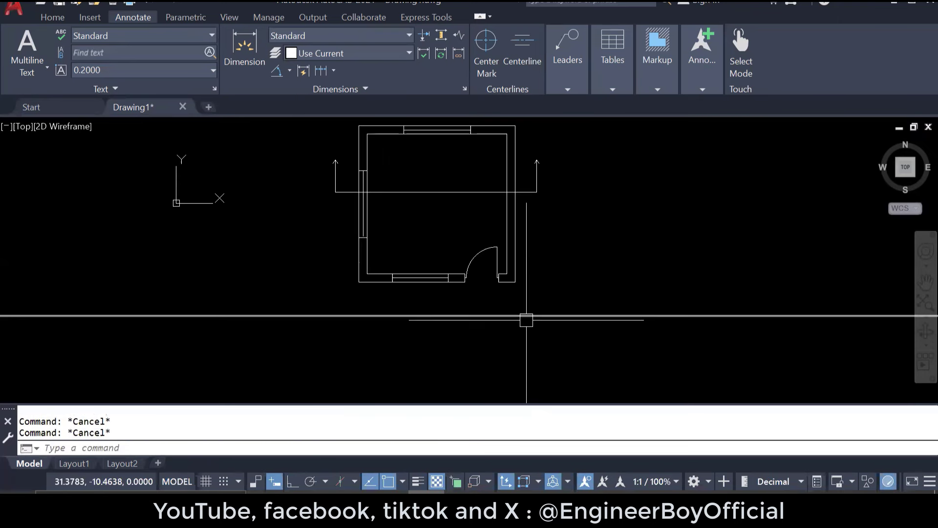
{"action": "type", "text": "l"}
{"action": "key", "text": "Return"}
{"action": "key", "text": "Escape"}
{"action": "key", "text": "Escape"}
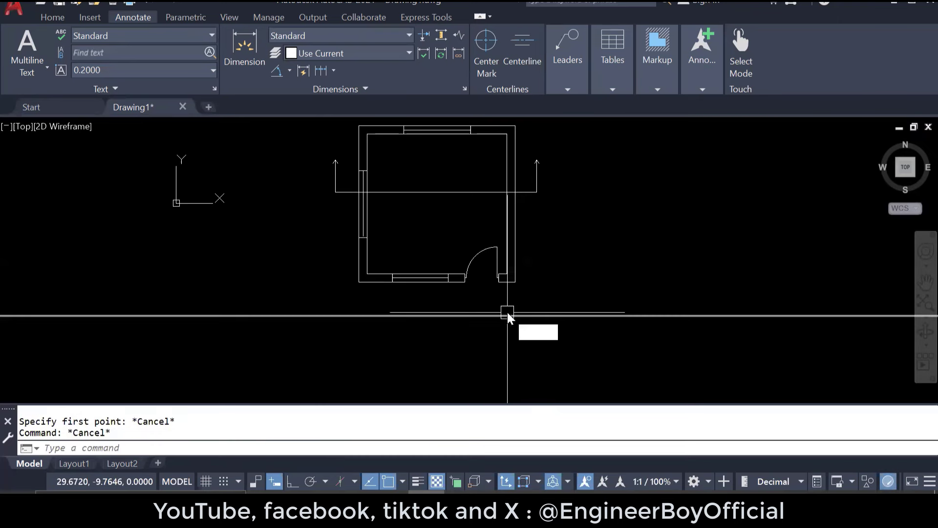
Step: Draw vertical rays downward from the section line's intersections with the right wall's outer and inner faces, with Ortho mode on
{"action": "type", "text": "ra"}
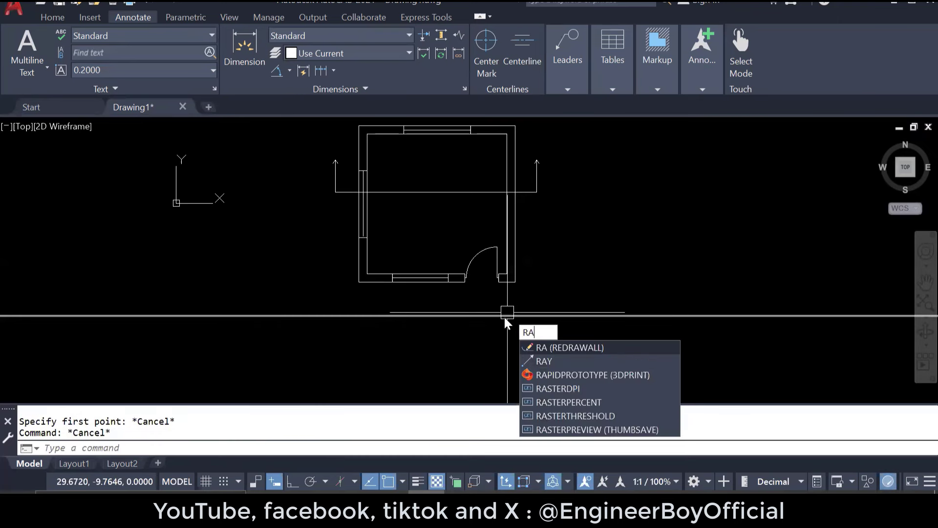
{"action": "type", "text": "y"}
{"action": "key", "text": "Return"}
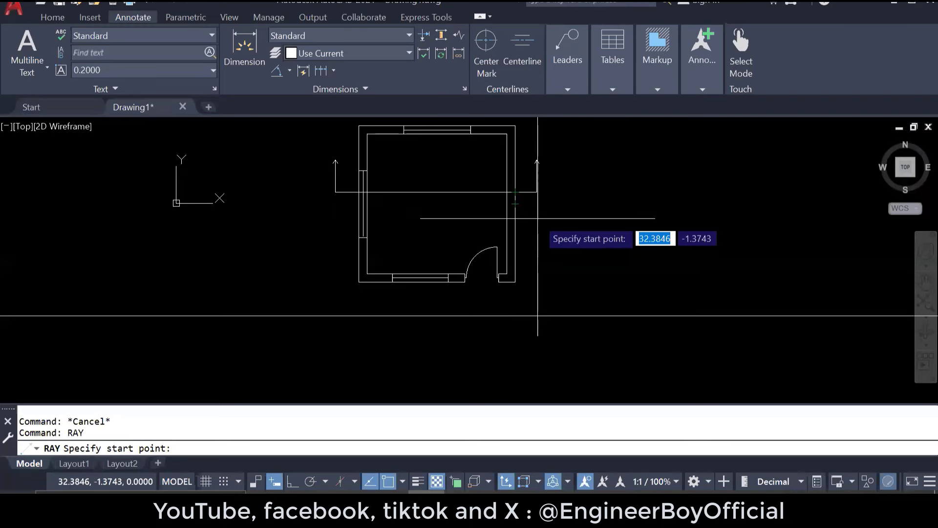
{"action": "scroll", "coordinate": [538, 215], "scroll_direction": "up", "scroll_amount": 2}
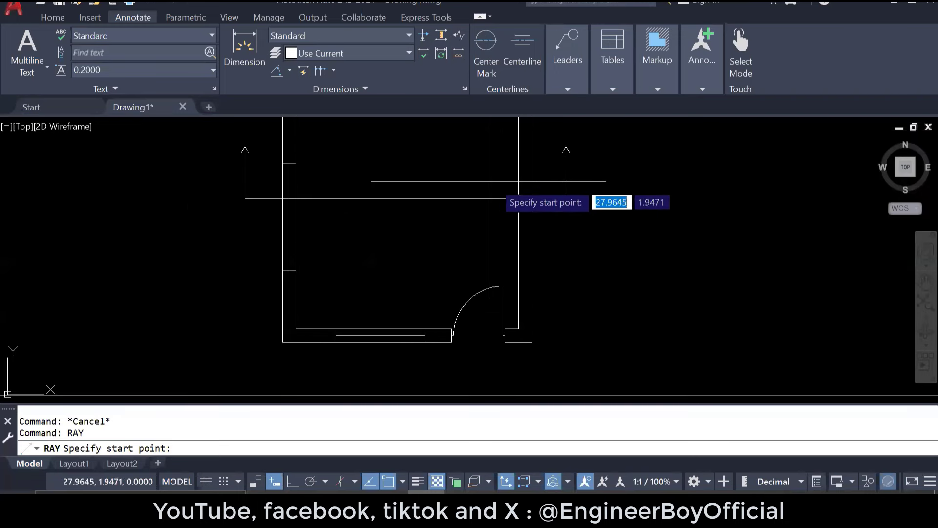
{"action": "left_click", "coordinate": [533, 198]}
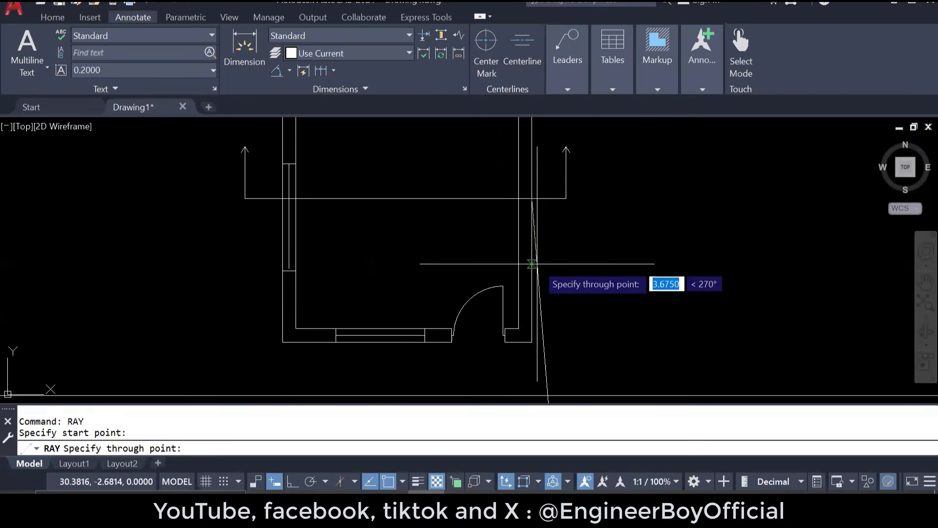
{"action": "left_click", "coordinate": [292, 482]}
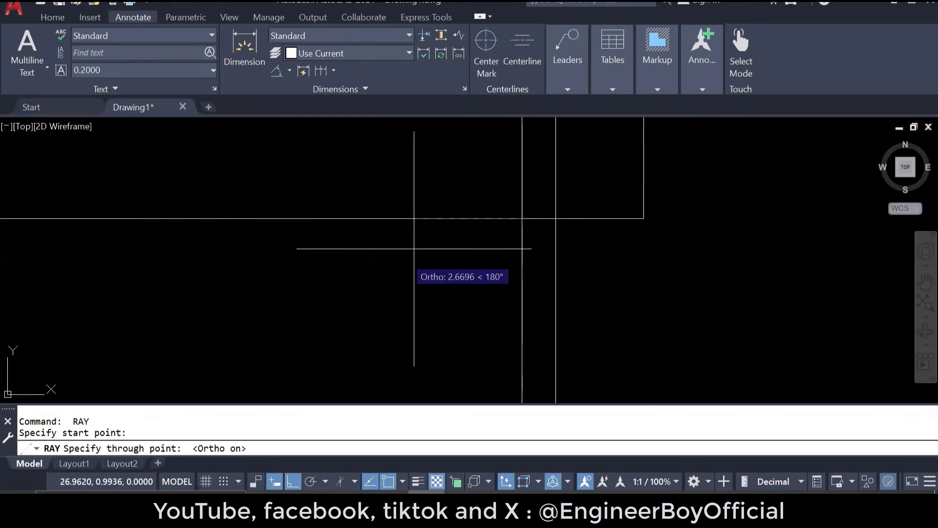
{"action": "scroll", "coordinate": [525, 200], "scroll_direction": "up", "scroll_amount": 2}
{"action": "scroll", "coordinate": [511, 200], "scroll_direction": "down", "scroll_amount": 3}
{"action": "left_click", "coordinate": [489, 332]}
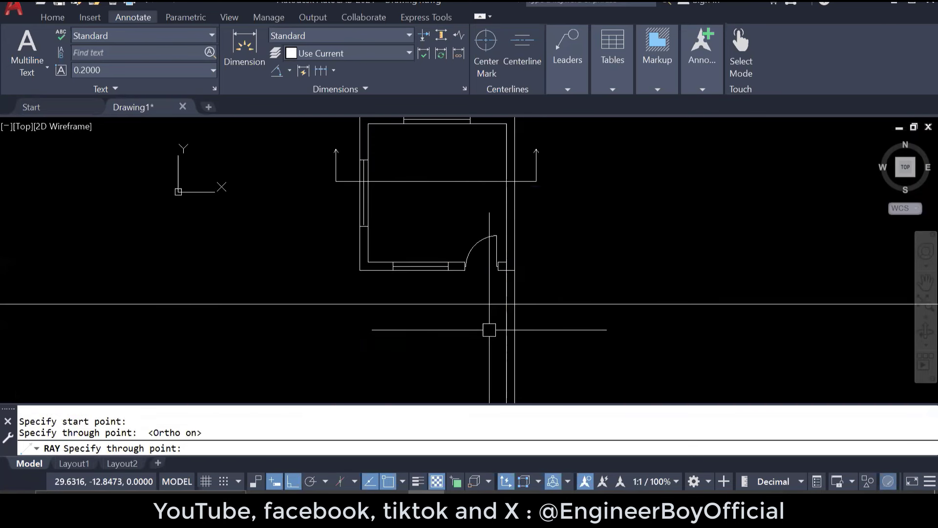
Step: Draw vertical rays downward from the section line's intersections with the left wall's inner and outer faces
{"action": "key", "text": "Return"}
{"action": "scroll", "coordinate": [391, 183], "scroll_direction": "up", "scroll_amount": 3}
{"action": "key", "text": "Return"}
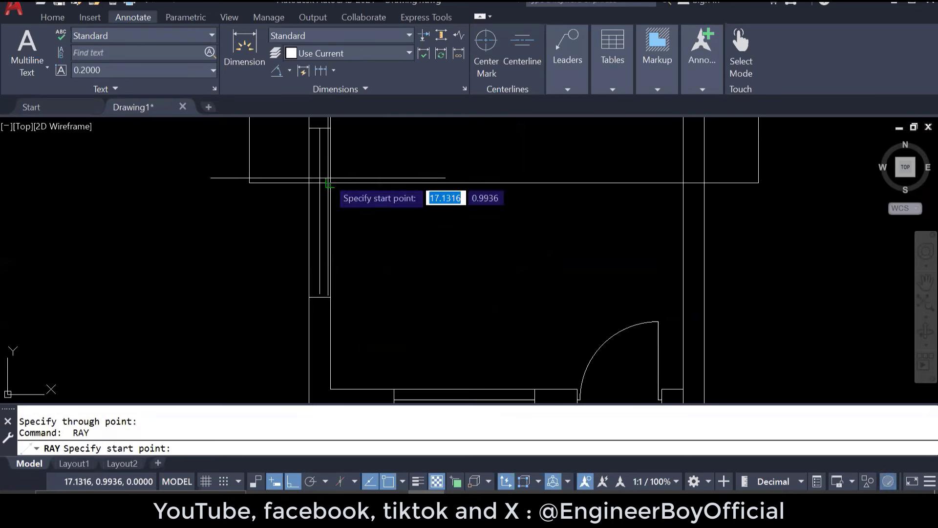
{"action": "left_click", "coordinate": [330, 183]}
{"action": "left_click", "coordinate": [354, 252]}
{"action": "key", "text": "Return"}
{"action": "key", "text": "Return"}
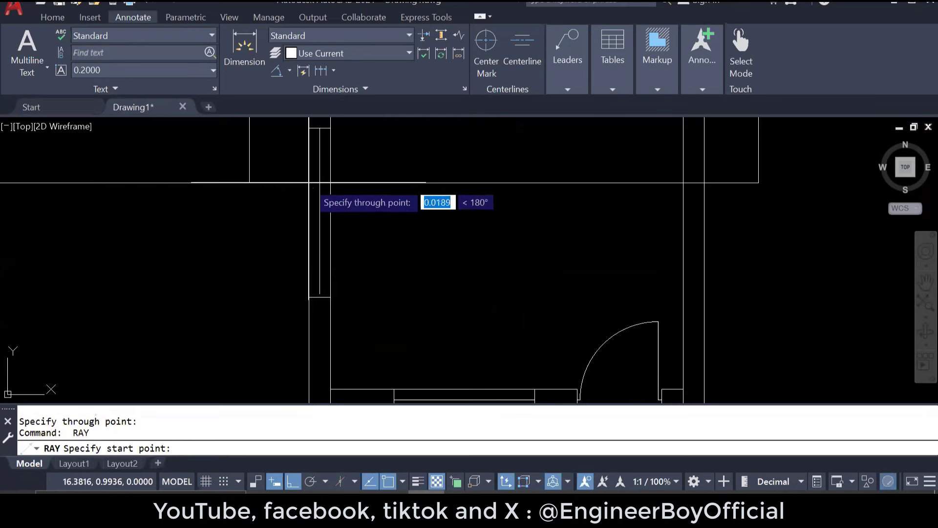
{"action": "left_click", "coordinate": [310, 183]}
{"action": "scroll", "coordinate": [304, 269], "scroll_direction": "down", "scroll_amount": 4}
{"action": "left_click", "coordinate": [302, 338]}
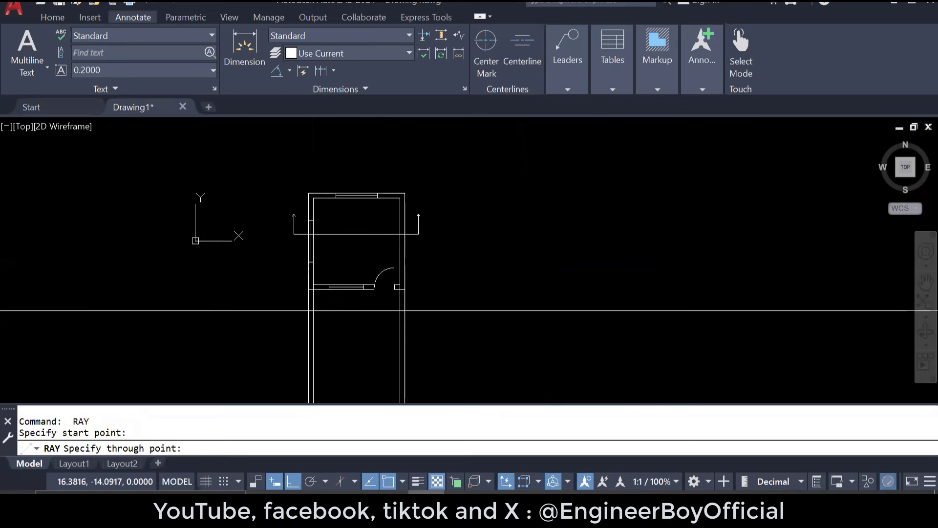
{"action": "key", "text": "Return"}
{"action": "middle_click_drag", "start_coordinate": [460, 291], "coordinate": [449, 223]}
{"action": "key", "text": "Escape"}
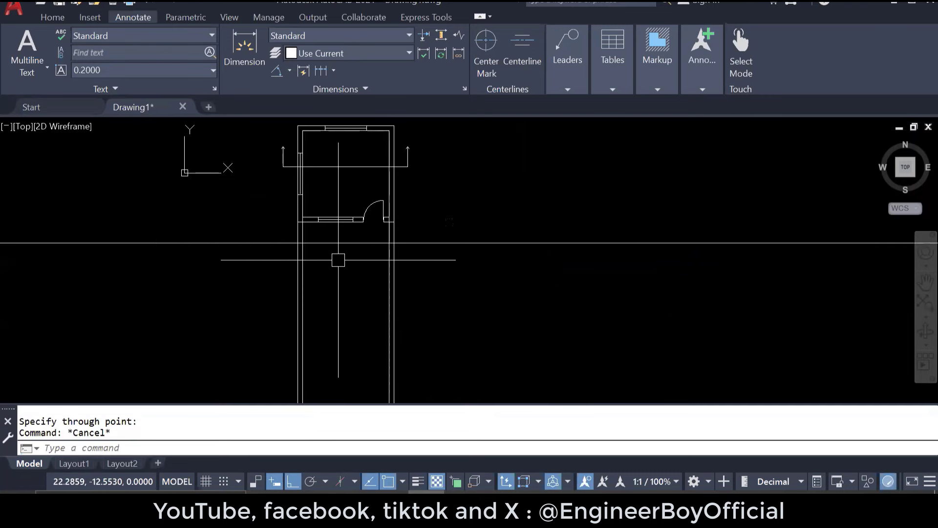
Step: Draw a line along the horizontal construction line between the outermost right and left rays
{"action": "scroll", "coordinate": [342, 235], "scroll_direction": "up", "scroll_amount": 4}
{"action": "type", "text": "l"}
{"action": "key", "text": "Return"}
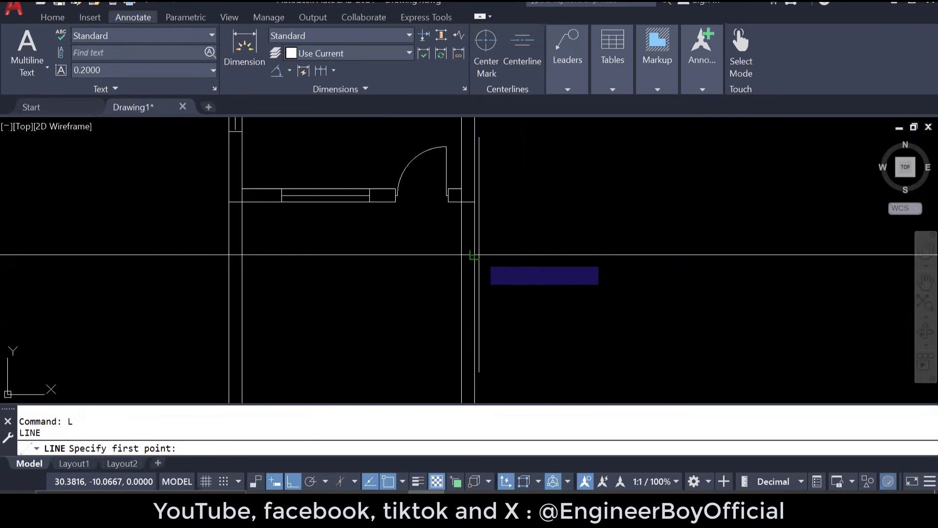
{"action": "left_click", "coordinate": [476, 255]}
{"action": "key", "text": "Escape"}
{"action": "key", "text": "Escape"}
{"action": "key", "text": "Escape"}
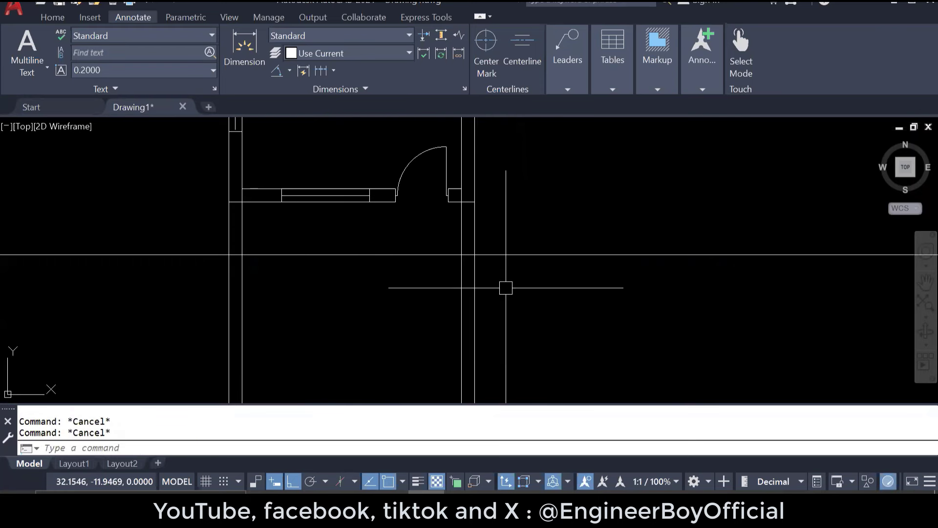
Step: Offset the line between the outermost rays 0.5 units downward
{"action": "type", "text": "o"}
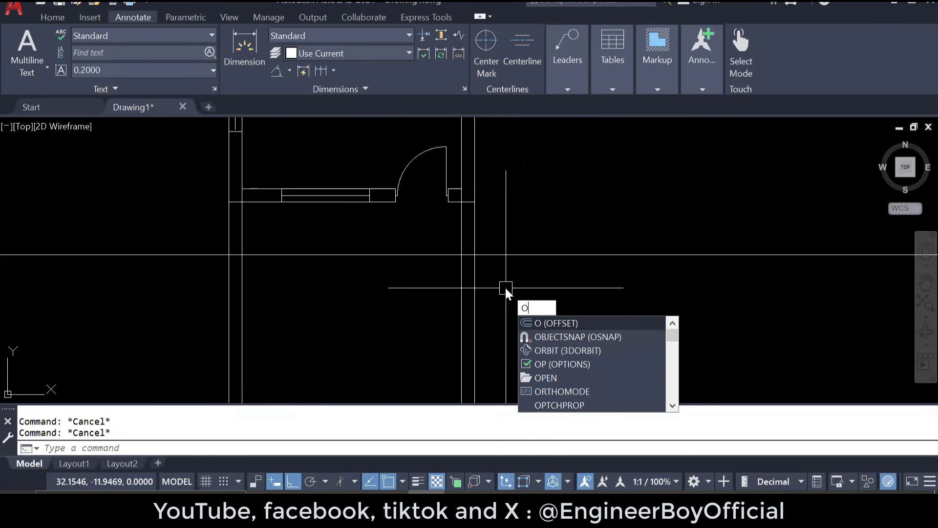
{"action": "key", "text": "Return"}
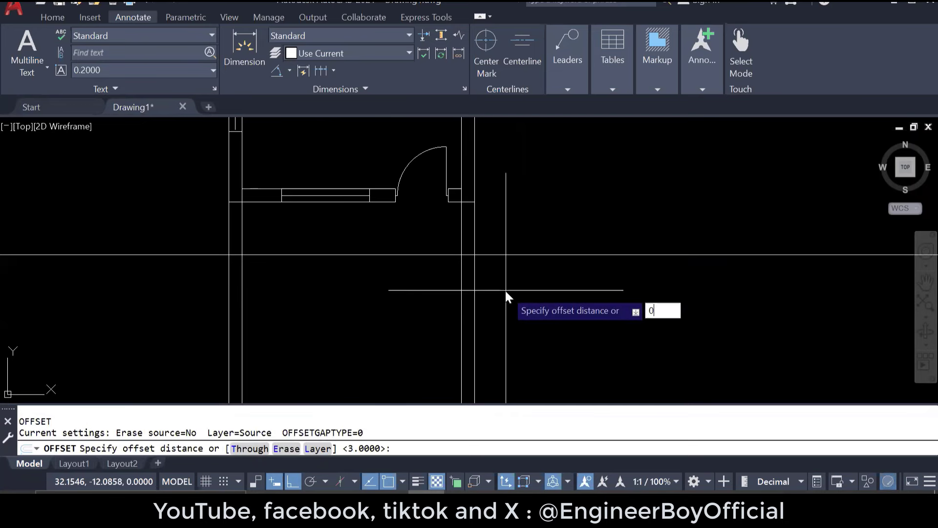
{"action": "type", "text": "0."}
{"action": "type", "text": "5000"}
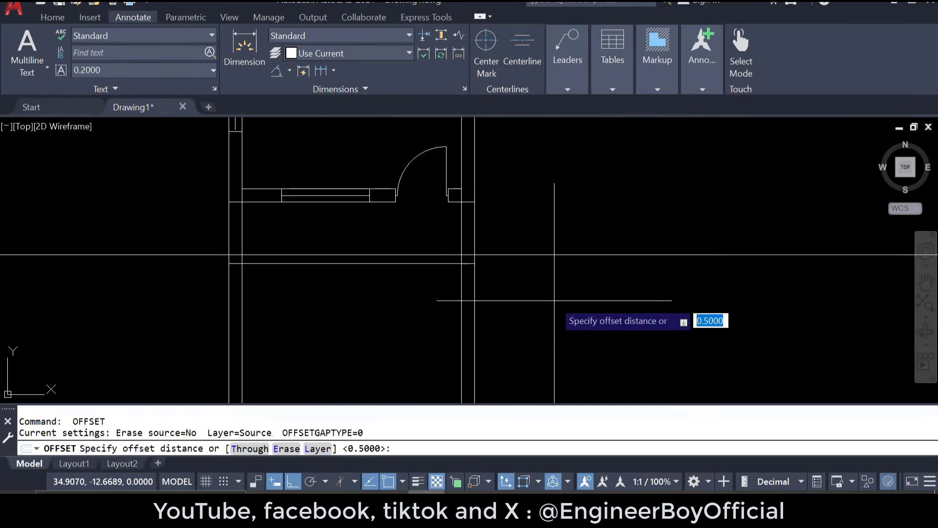
Step: Offset the lower of the two closely spaced horizontal lines 11 units downward
{"action": "type", "text": "11"}
{"action": "key", "text": "Return"}
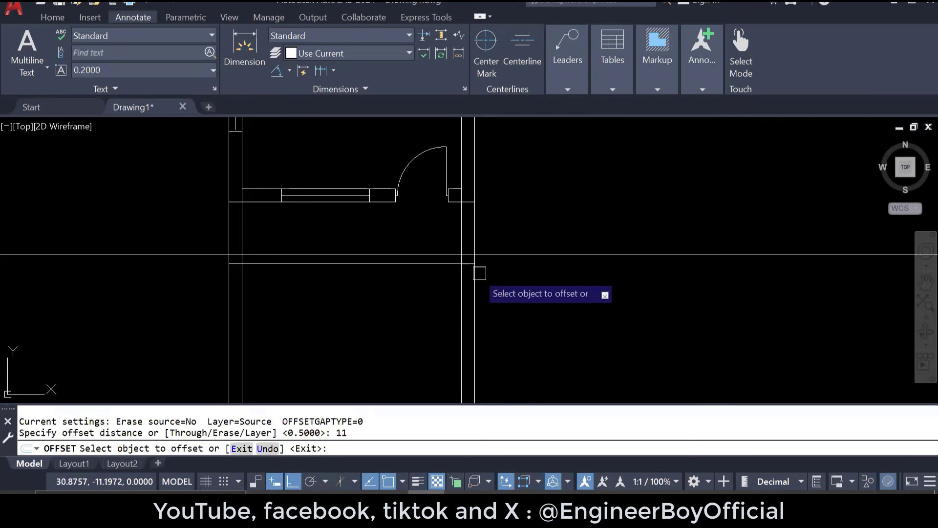
{"action": "left_click", "coordinate": [456, 265]}
{"action": "left_click", "coordinate": [423, 297]}
{"action": "scroll", "coordinate": [411, 237], "scroll_direction": "down", "scroll_amount": 4}
{"action": "scroll", "coordinate": [412, 274], "scroll_direction": "up", "scroll_amount": 4}
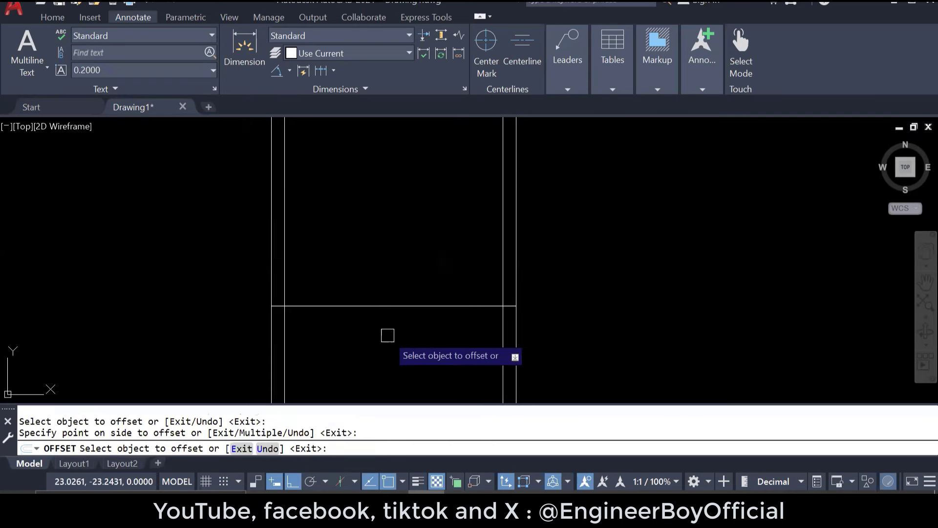
{"action": "key", "text": "Return"}
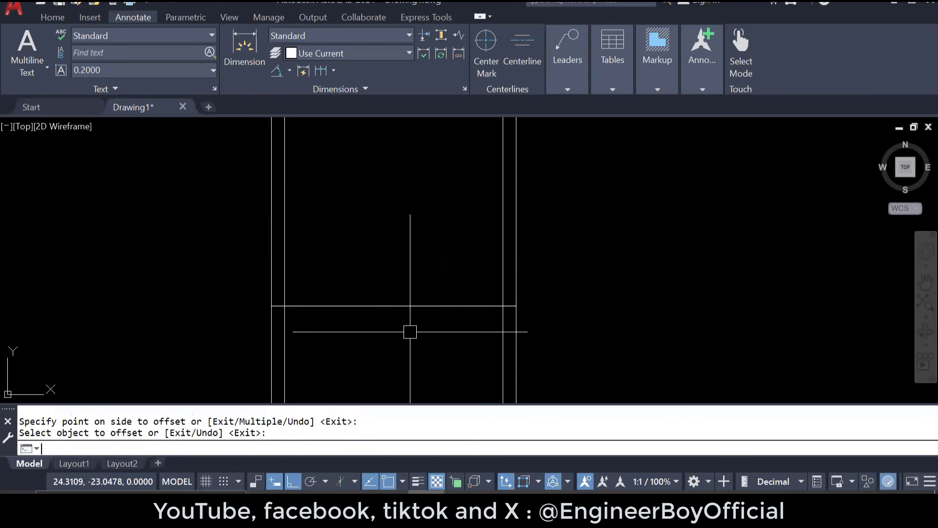
{"action": "key", "text": "Return"}
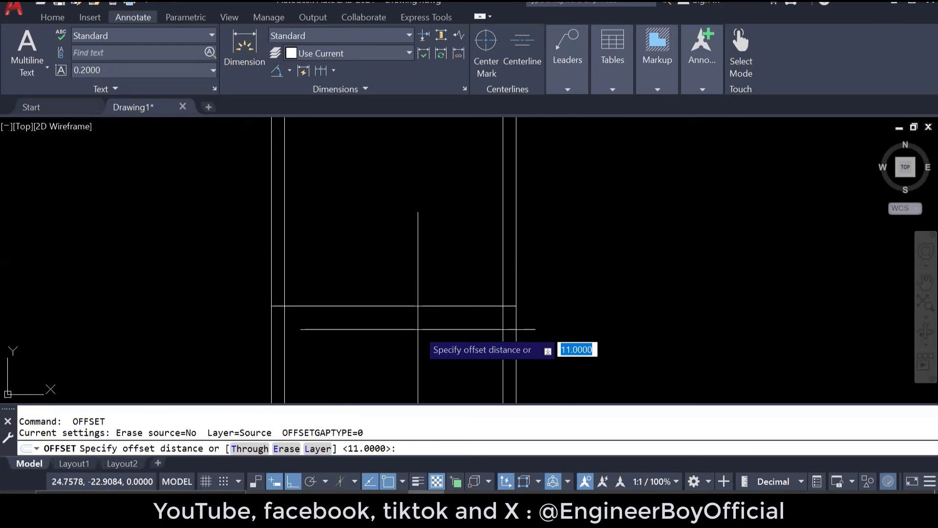
{"action": "key", "text": "Escape"}
{"action": "key", "text": "Escape"}
{"action": "key", "text": "Escape"}
Step: Draw a short line across the left wall's thickness along the lowest horizontal line, from the inner to the outer ray
{"action": "middle_click_drag", "start_coordinate": [439, 328], "coordinate": [427, 292]}
{"action": "scroll", "coordinate": [228, 296], "scroll_direction": "up", "scroll_amount": 2}
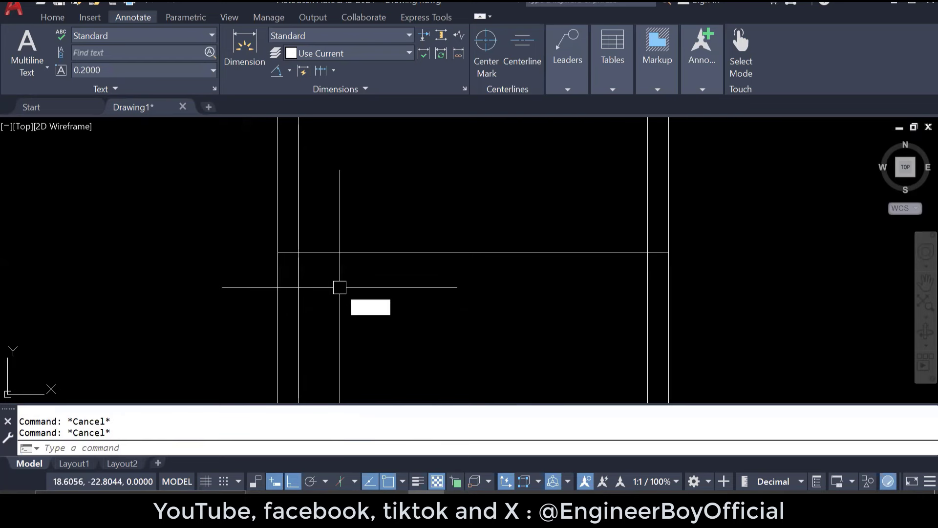
{"action": "type", "text": "l"}
{"action": "key", "text": "Return"}
{"action": "left_click", "coordinate": [299, 252]}
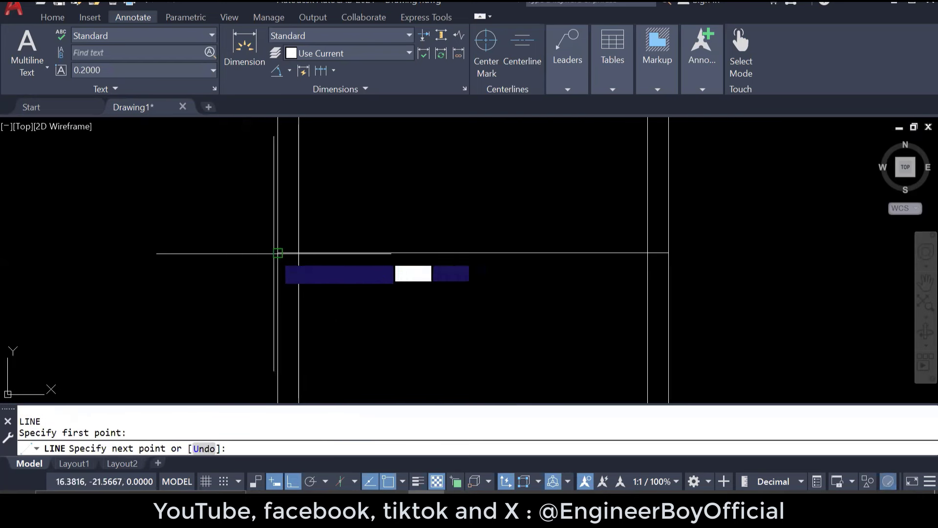
{"action": "key", "text": "Escape"}
{"action": "key", "text": "Escape"}
{"action": "key", "text": "Escape"}
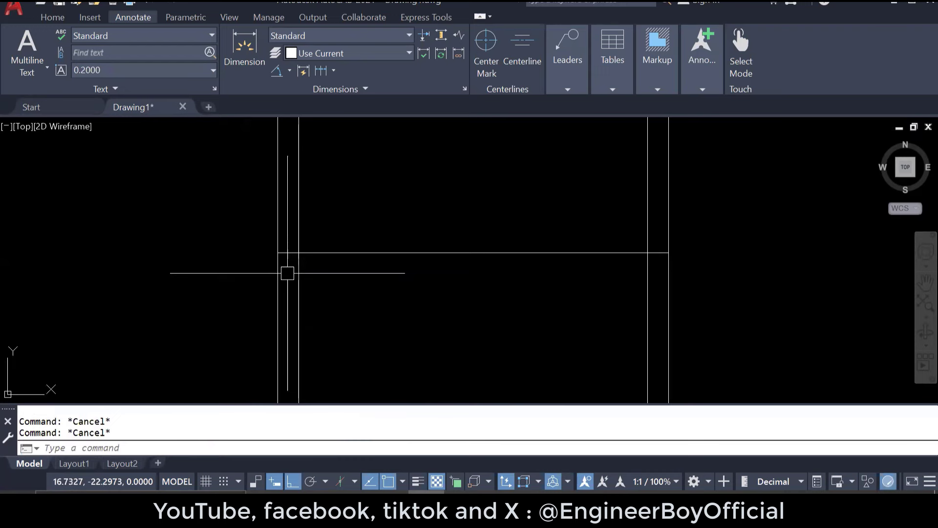
Step: Offset the short line across the left wall 2 units downward
{"action": "type", "text": "o"}
{"action": "key", "text": "Return"}
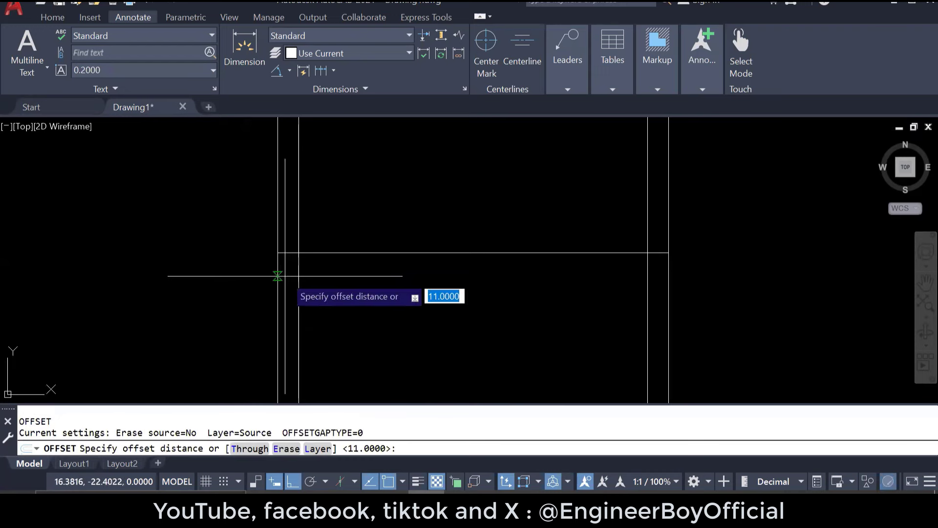
{"action": "type", "text": "2"}
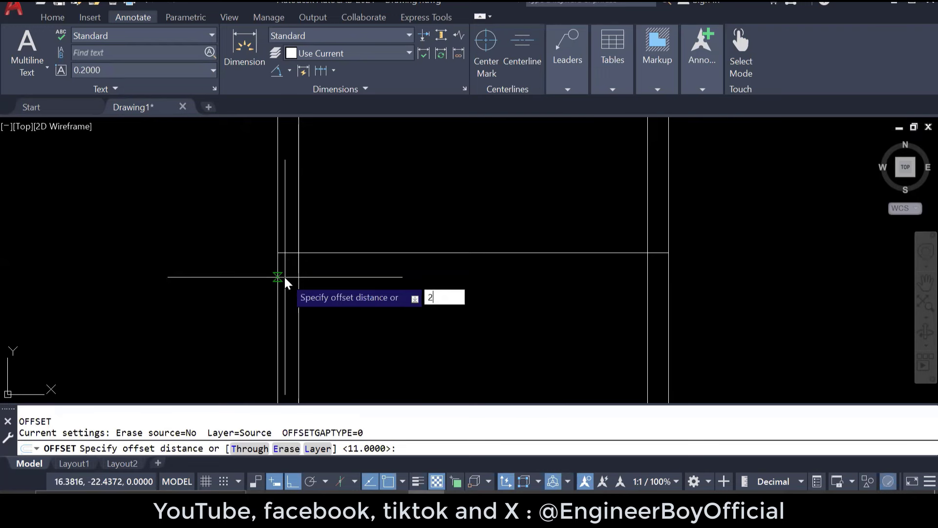
{"action": "key", "text": "Return"}
{"action": "left_click", "coordinate": [286, 254]}
{"action": "left_click", "coordinate": [286, 257]}
{"action": "key", "text": "Escape"}
{"action": "key", "text": "Escape"}
Step: From the lower short line's inner end, draw a line 1 unit to the right and 0.5 units up for the footing outline
{"action": "scroll", "coordinate": [331, 302], "scroll_direction": "up", "scroll_amount": 4}
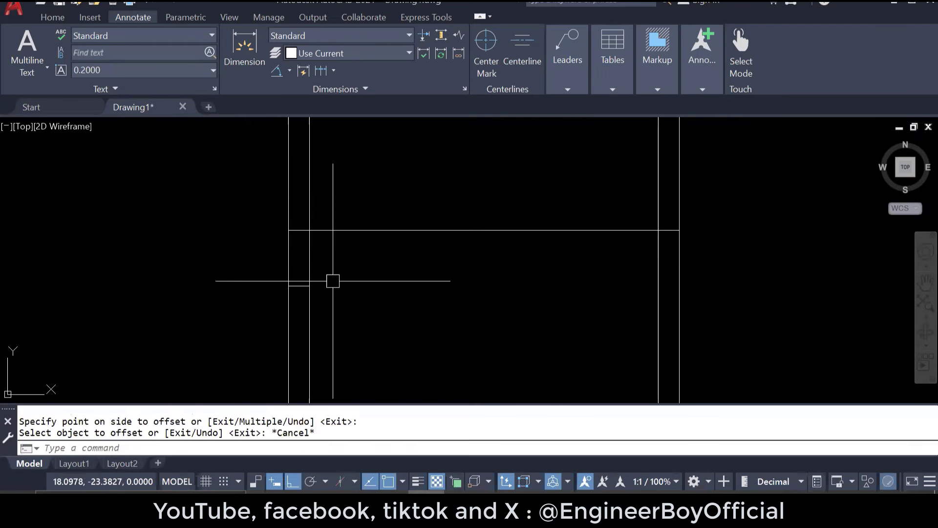
{"action": "type", "text": "L"}
{"action": "key", "text": "Return"}
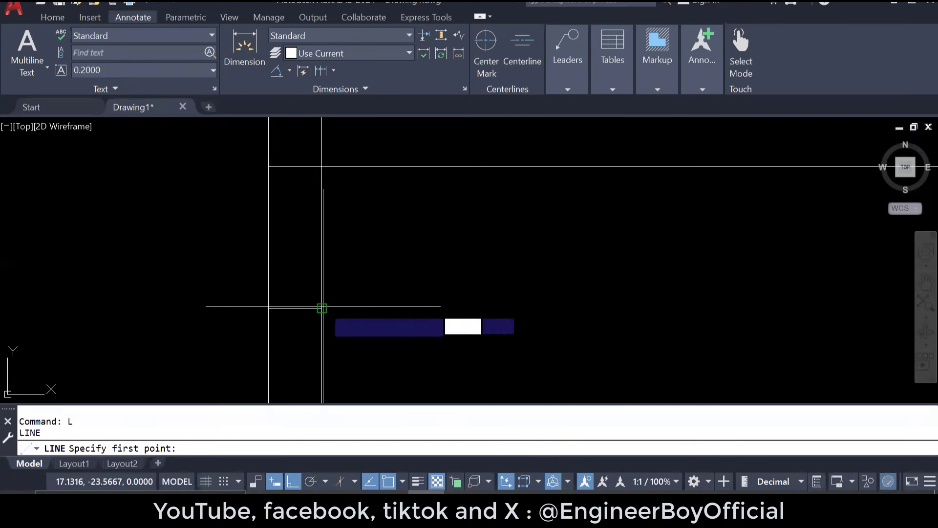
{"action": "left_click", "coordinate": [321, 308]}
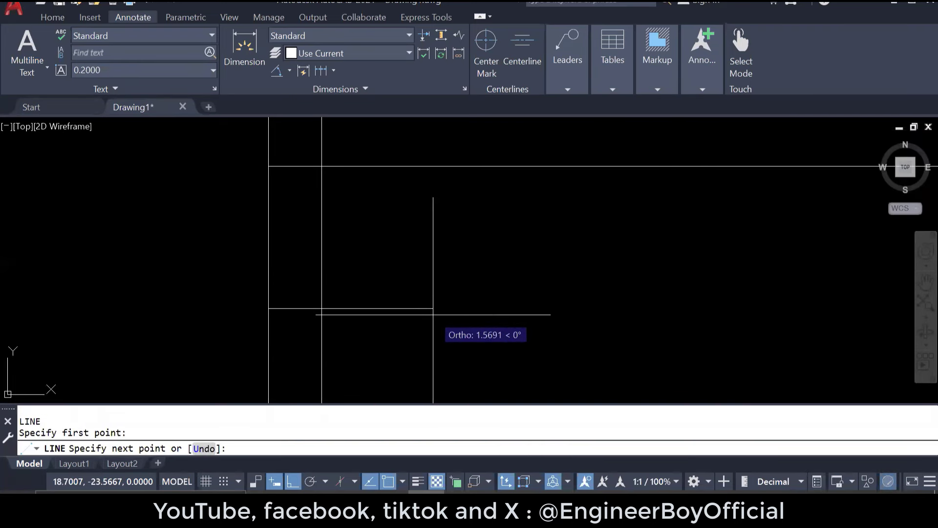
{"action": "type", "text": "1"}
{"action": "key", "text": "Return"}
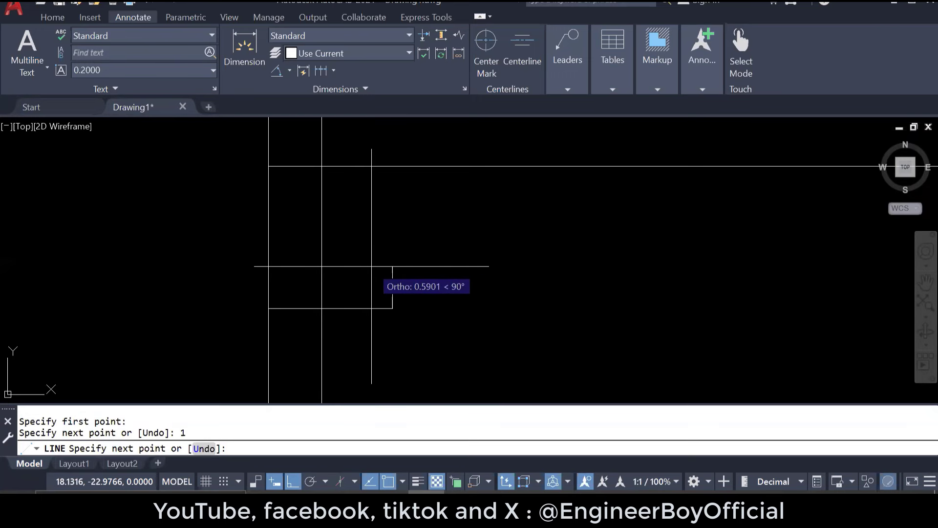
{"action": "type", "text": "0."}
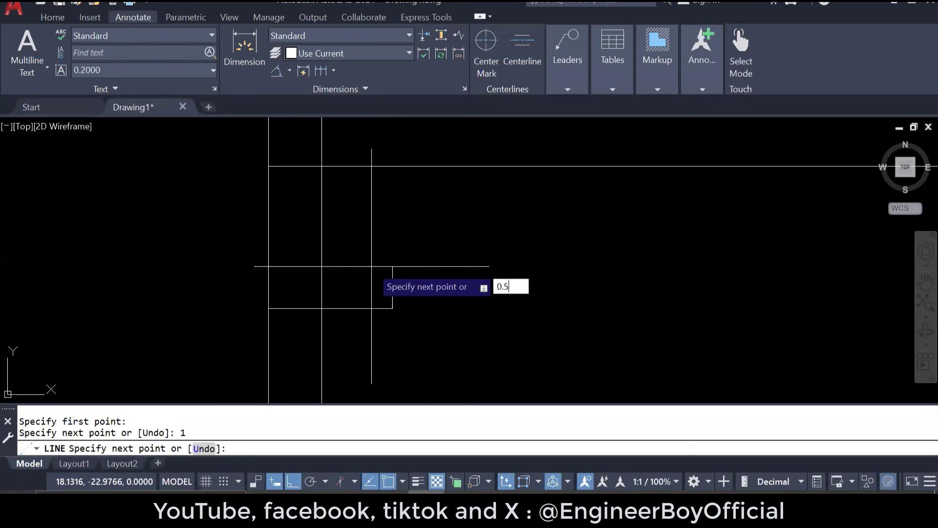
{"action": "type", "text": "5"}
{"action": "key", "text": "Return"}
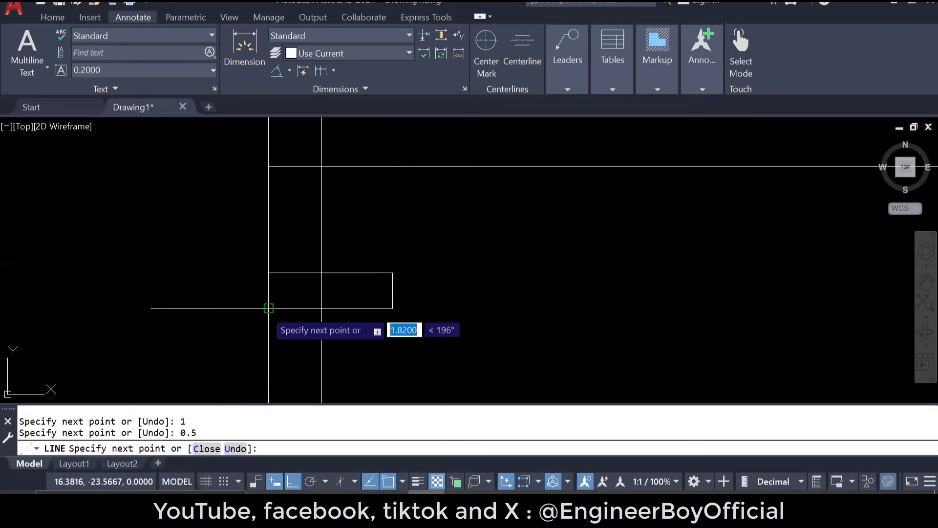
{"action": "key", "text": "Escape"}
{"action": "key", "text": "Escape"}
Step: Mirror the two footing lines to the wall's outer side about a vertical axis through the short line's midpoint
{"action": "left_click", "coordinate": [424, 287]}
{"action": "left_click", "coordinate": [374, 324]}
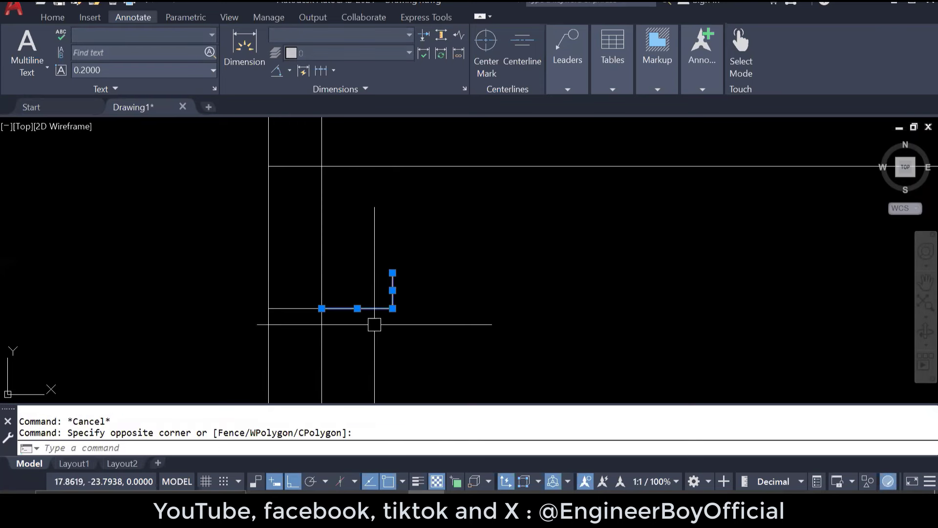
{"action": "type", "text": "mi"}
{"action": "key", "text": "Return"}
{"action": "left_click", "coordinate": [295, 307]}
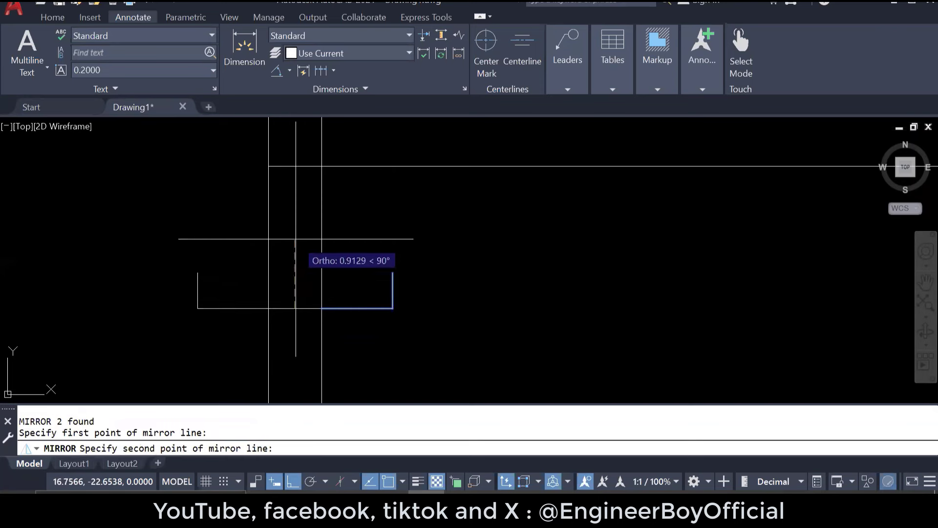
{"action": "left_click", "coordinate": [295, 239]}
{"action": "key", "text": "Escape"}
{"action": "key", "text": "Escape"}
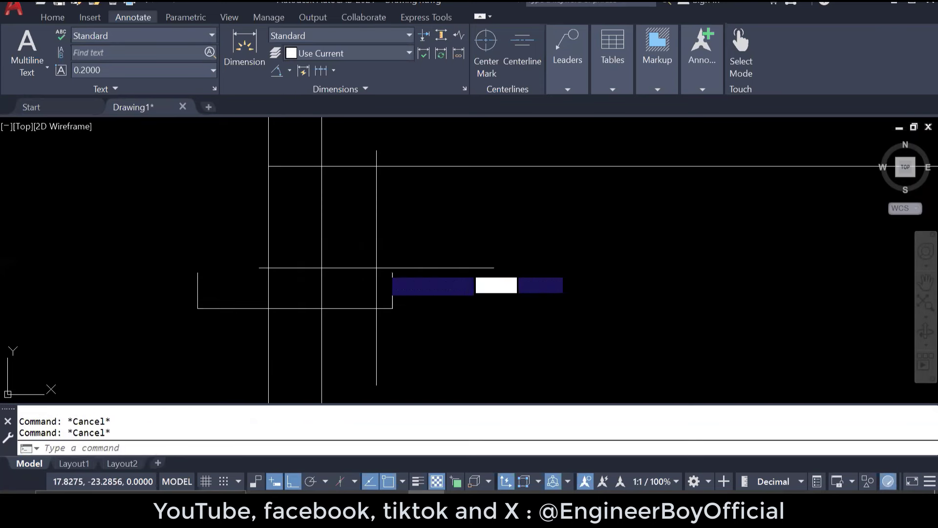
Step: Close the left wall's footing rectangle with a horizontal line joining the upper ends of its two vertical sides
{"action": "type", "text": "l"}
{"action": "key", "text": "Return"}
{"action": "left_click", "coordinate": [393, 273]}
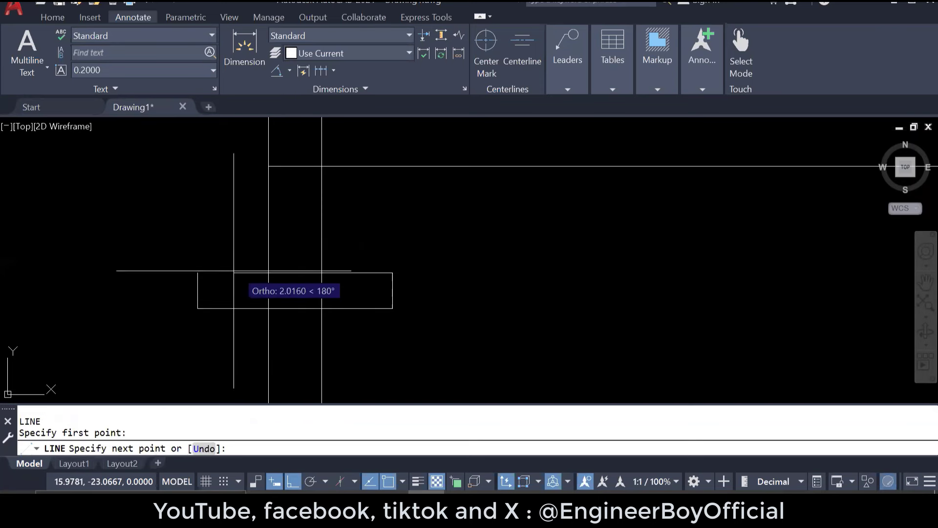
{"action": "left_click", "coordinate": [197, 273]}
{"action": "key", "text": "Escape"}
{"action": "key", "text": "Escape"}
{"action": "key", "text": "Escape"}
{"action": "scroll", "coordinate": [318, 301], "scroll_direction": "down", "scroll_amount": 4}
{"action": "middle_click_drag", "start_coordinate": [390, 322], "coordinate": [385, 298]}
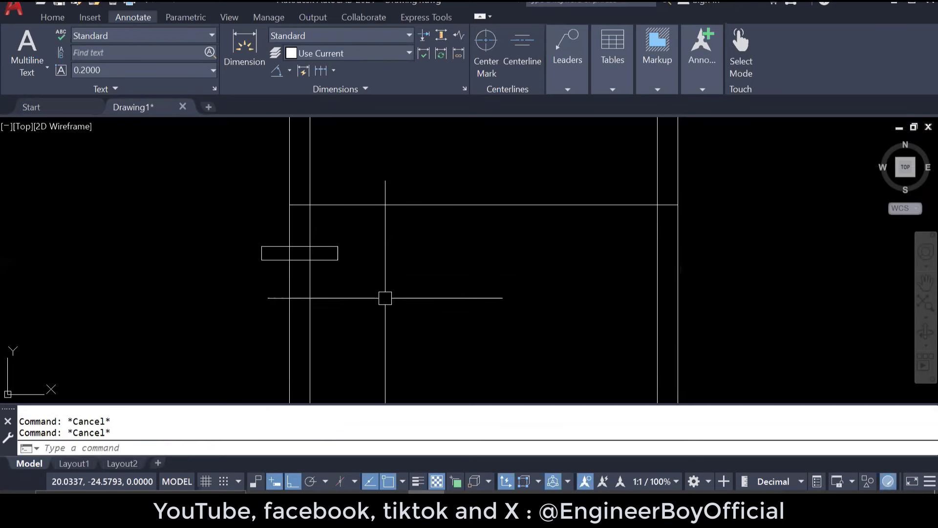
Step: Trim the lines crossing inside the left footing and erase the leftover wall lines below it
{"action": "type", "text": "tr"}
{"action": "key", "text": "Return"}
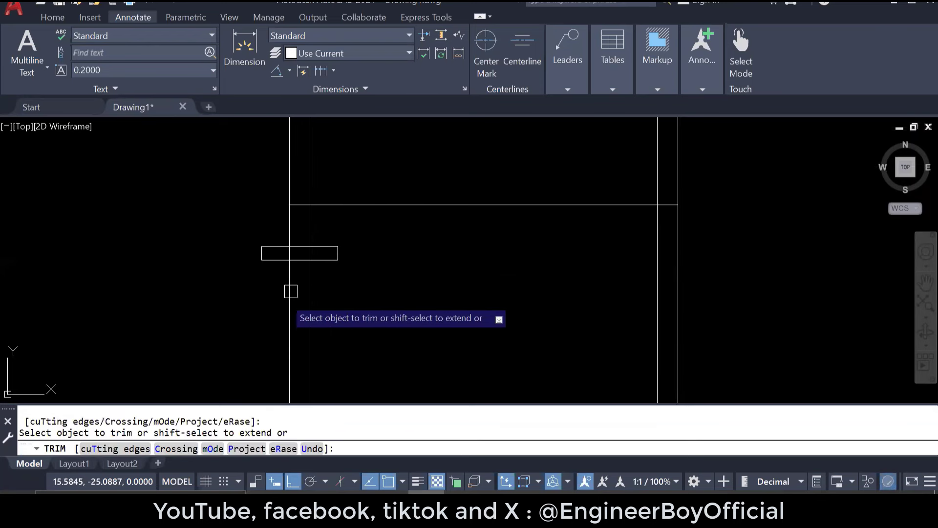
{"action": "scroll", "coordinate": [310, 249], "scroll_direction": "up", "scroll_amount": 4}
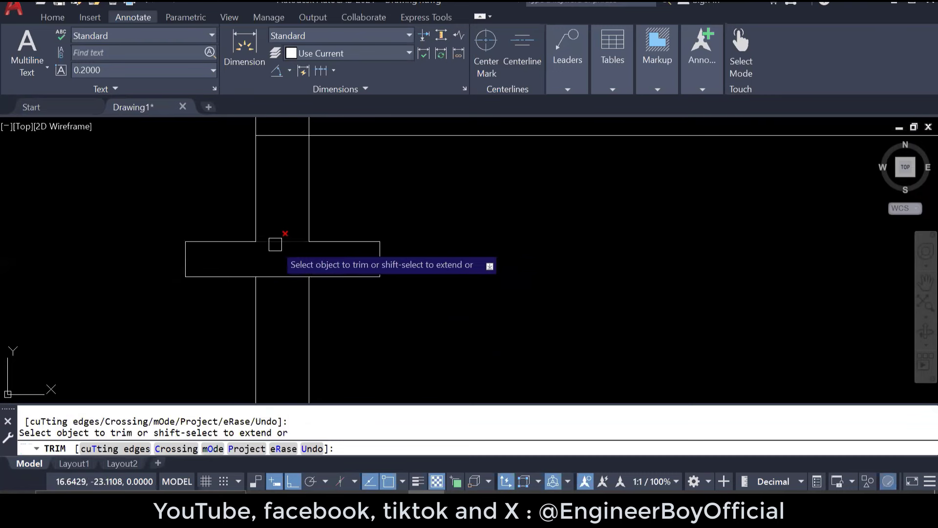
{"action": "key", "text": "Escape"}
{"action": "scroll", "coordinate": [306, 274], "scroll_direction": "down", "scroll_amount": 4}
{"action": "left_click", "coordinate": [360, 310]}
{"action": "left_click", "coordinate": [259, 337]}
{"action": "type", "text": "e"}
{"action": "key", "text": "Return"}
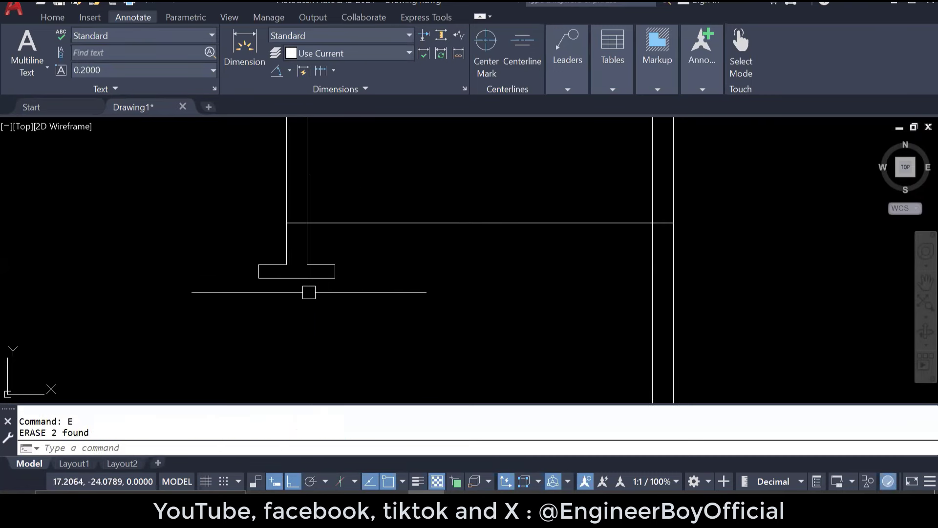
Step: Mirror the left footing to the right wall about a vertical axis through the floor line's midpoint
{"action": "left_click", "coordinate": [229, 245]}
{"action": "left_click", "coordinate": [387, 306]}
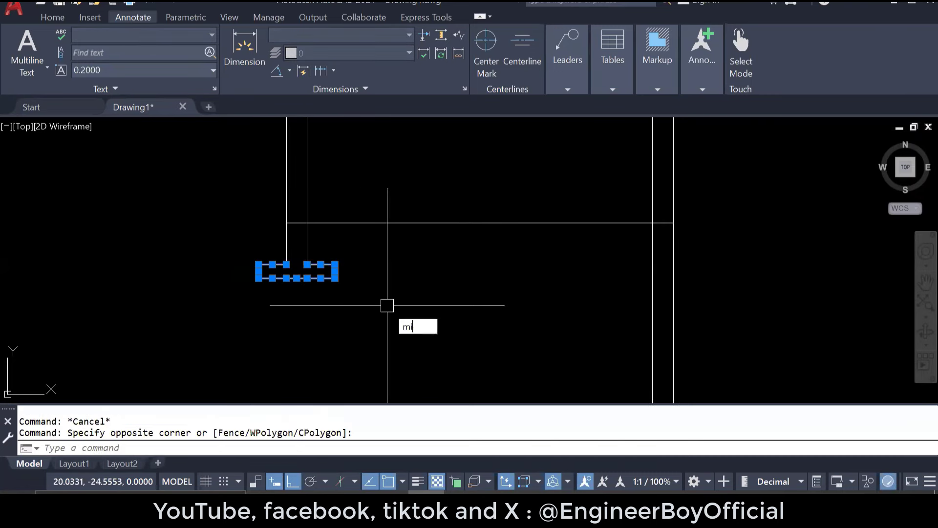
{"action": "type", "text": "mi"}
{"action": "key", "text": "Return"}
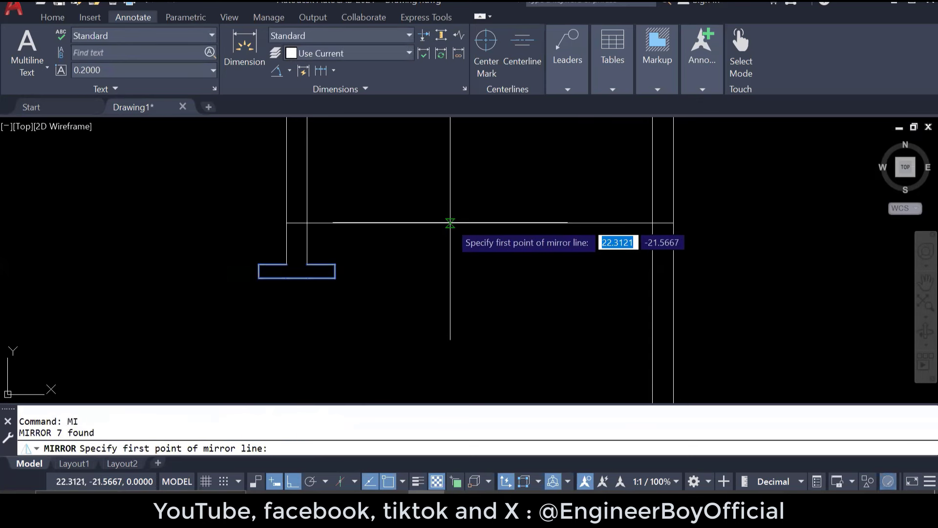
{"action": "left_click", "coordinate": [480, 223]}
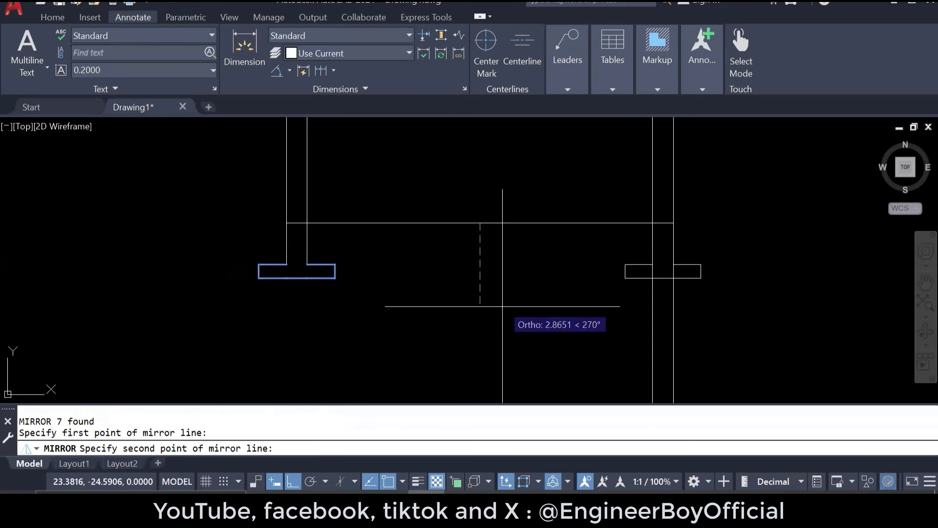
{"action": "left_click", "coordinate": [499, 333]}
{"action": "key", "text": "Escape"}
Step: Trim the overlapping lines at the right footing and erase the leftover wall lines below it
{"action": "middle_click_drag", "start_coordinate": [566, 306], "coordinate": [517, 297]}
{"action": "key", "text": "Escape"}
{"action": "key", "text": "Return"}
{"action": "scroll", "coordinate": [633, 281], "scroll_direction": "up", "scroll_amount": 4}
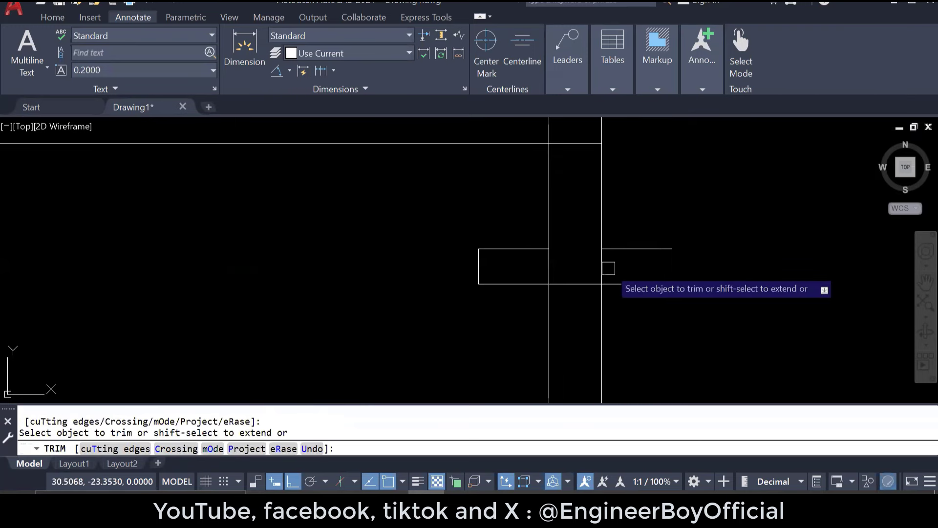
{"action": "scroll", "coordinate": [503, 261], "scroll_direction": "down", "scroll_amount": 2}
{"action": "key", "text": "Escape"}
{"action": "left_click", "coordinate": [603, 314]}
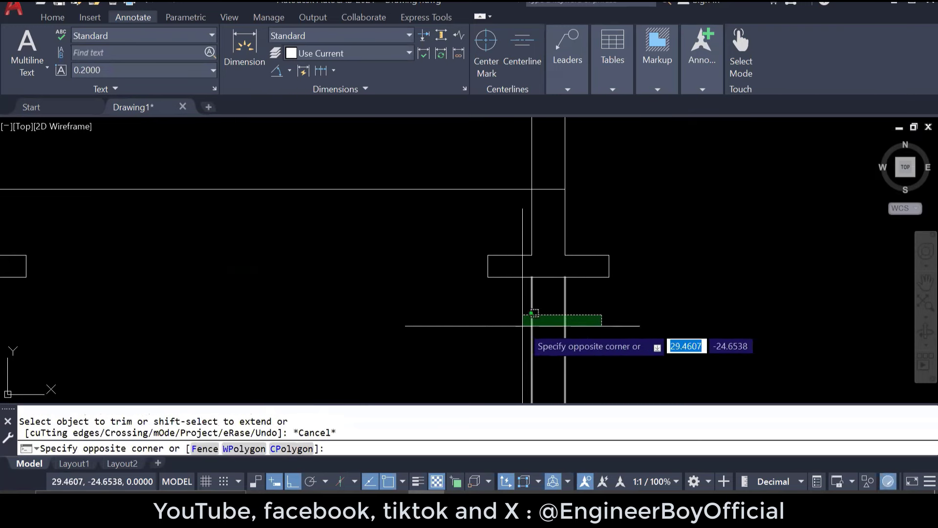
{"action": "left_click", "coordinate": [488, 326]}
{"action": "type", "text": "e"}
{"action": "key", "text": "Return"}
Step: Erase the long horizontal construction line running along the top edge of the section's roof slab
{"action": "scroll", "coordinate": [564, 308], "scroll_direction": "down", "scroll_amount": 6}
{"action": "key", "text": "Escape"}
{"action": "key", "text": "Escape"}
{"action": "middle_click_drag", "start_coordinate": [492, 285], "coordinate": [464, 323]}
{"action": "scroll", "coordinate": [482, 297], "scroll_direction": "up", "scroll_amount": 2}
{"action": "scroll", "coordinate": [446, 339], "scroll_direction": "down", "scroll_amount": 2}
{"action": "left_click", "coordinate": [647, 233]}
{"action": "left_click", "coordinate": [606, 183]}
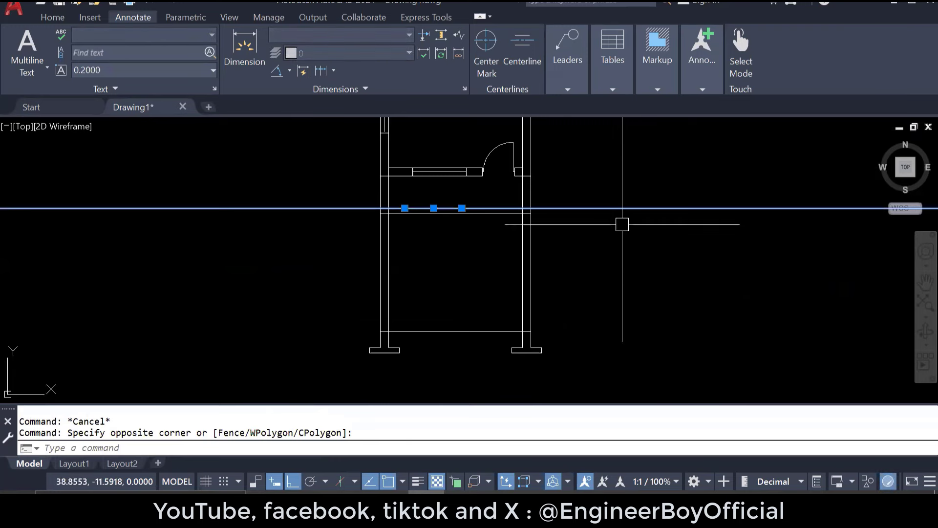
{"action": "type", "text": "e"}
{"action": "key", "text": "Return"}
{"action": "key", "text": "Escape"}
{"action": "key", "text": "Escape"}
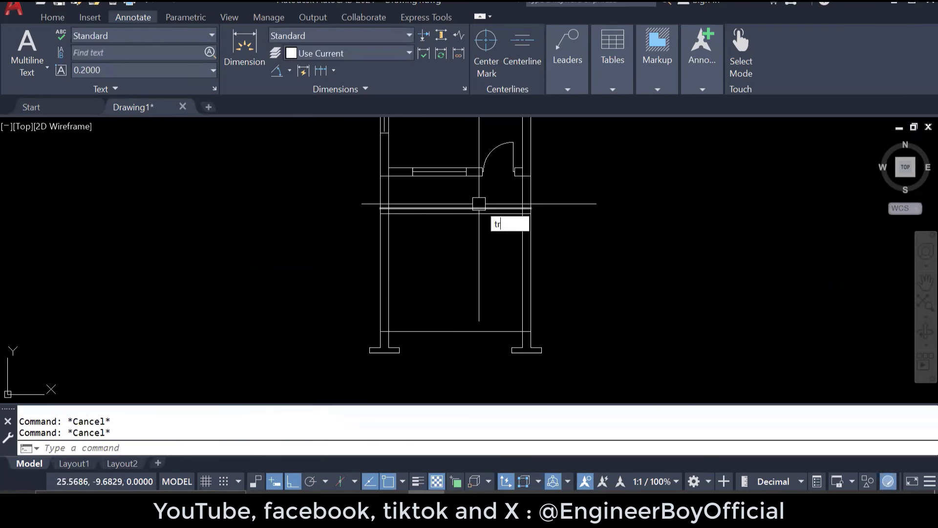
Step: Trim the wall projection lines between the plan and the section, and the overlapping lines at the roof slab's two inner corners
{"action": "key", "text": "Return"}
{"action": "scroll", "coordinate": [512, 199], "scroll_direction": "up", "scroll_amount": 2}
{"action": "left_click", "coordinate": [530, 199]}
{"action": "left_click_drag", "start_coordinate": [568, 201], "coordinate": [304, 199]}
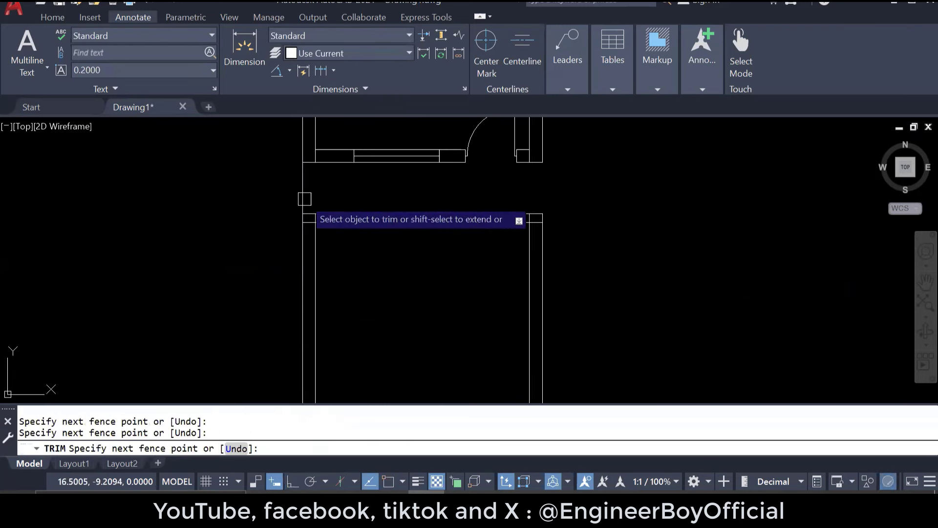
{"action": "key", "text": "Return"}
{"action": "scroll", "coordinate": [304, 199], "scroll_direction": "up", "scroll_amount": 4}
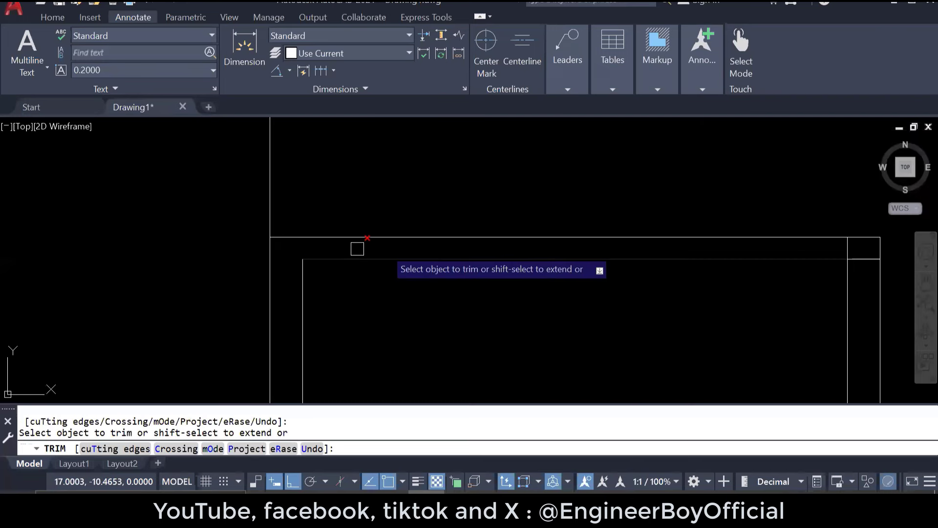
{"action": "scroll", "coordinate": [878, 247], "scroll_direction": "up", "scroll_amount": 4}
{"action": "left_click_drag", "start_coordinate": [786, 247], "coordinate": [802, 247]}
{"action": "scroll", "coordinate": [775, 254], "scroll_direction": "down", "scroll_amount": 5}
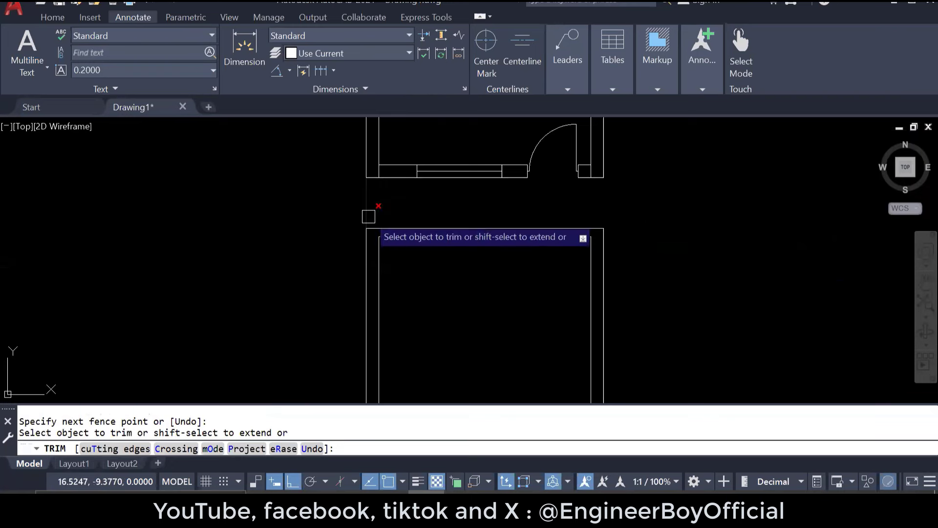
{"action": "key", "text": "Escape"}
Step: Examine the plan's section line and the windows around it against the section below
{"action": "scroll", "coordinate": [413, 247], "scroll_direction": "down", "scroll_amount": 3}
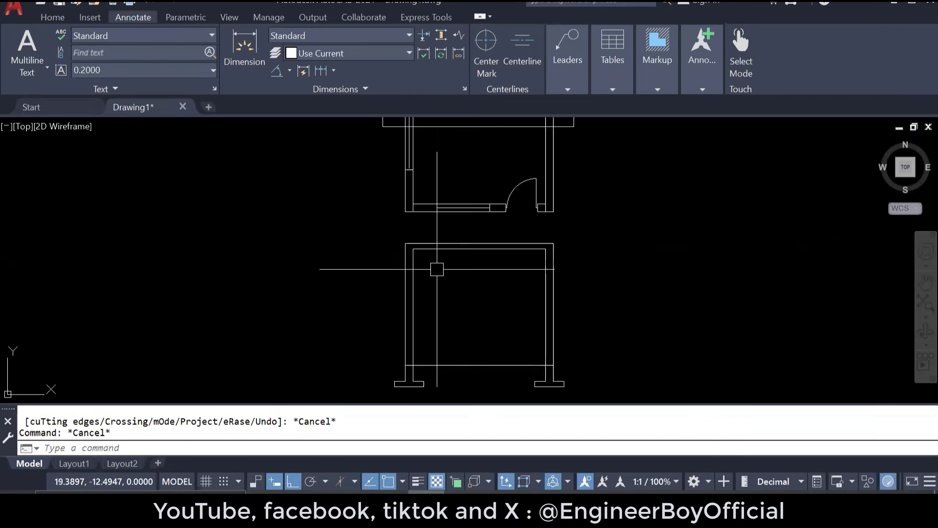
{"action": "scroll", "coordinate": [445, 254], "scroll_direction": "down", "scroll_amount": 2}
{"action": "scroll", "coordinate": [423, 170], "scroll_direction": "up", "scroll_amount": 4}
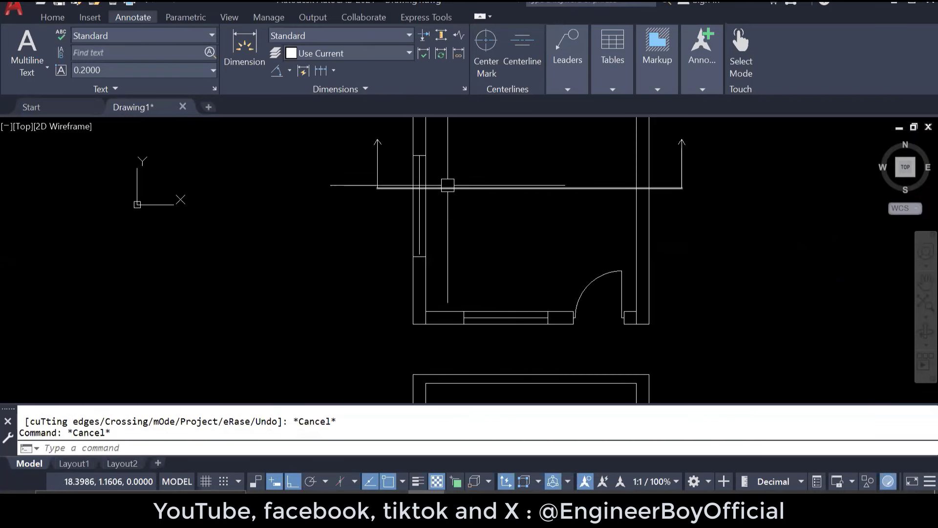
{"action": "scroll", "coordinate": [442, 193], "scroll_direction": "down", "scroll_amount": 2}
{"action": "scroll", "coordinate": [421, 168], "scroll_direction": "up", "scroll_amount": 5}
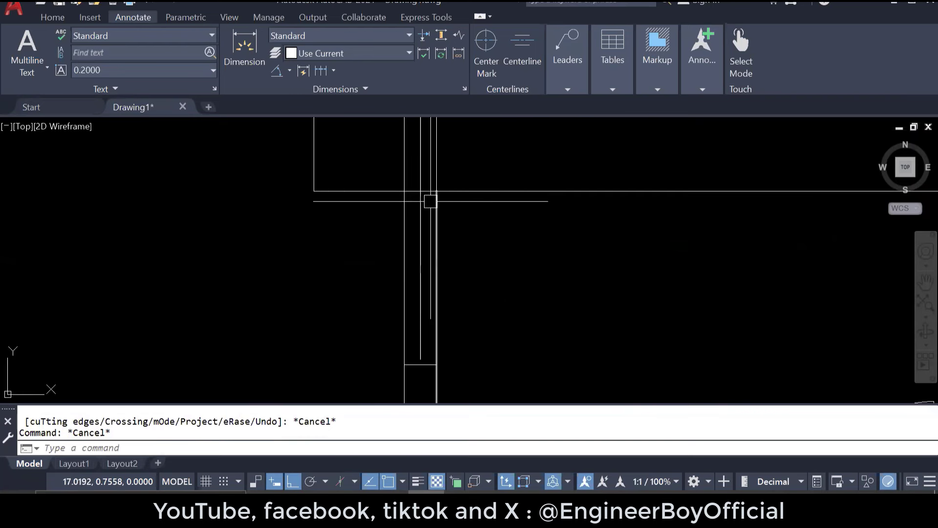
{"action": "scroll", "coordinate": [431, 201], "scroll_direction": "down", "scroll_amount": 2}
{"action": "scroll", "coordinate": [424, 189], "scroll_direction": "down", "scroll_amount": 3}
{"action": "scroll", "coordinate": [423, 230], "scroll_direction": "up", "scroll_amount": 2}
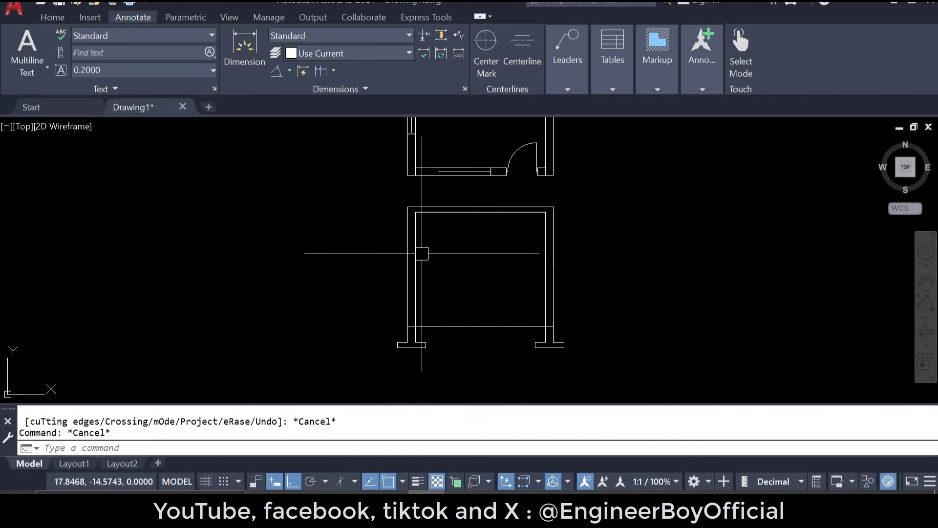
{"action": "scroll", "coordinate": [445, 267], "scroll_direction": "down", "scroll_amount": 2}
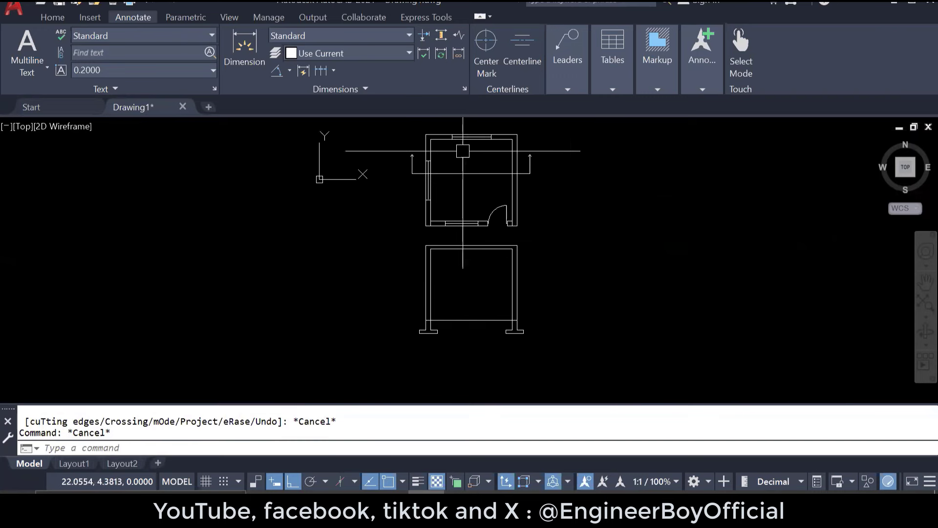
{"action": "scroll", "coordinate": [464, 144], "scroll_direction": "up", "scroll_amount": 4}
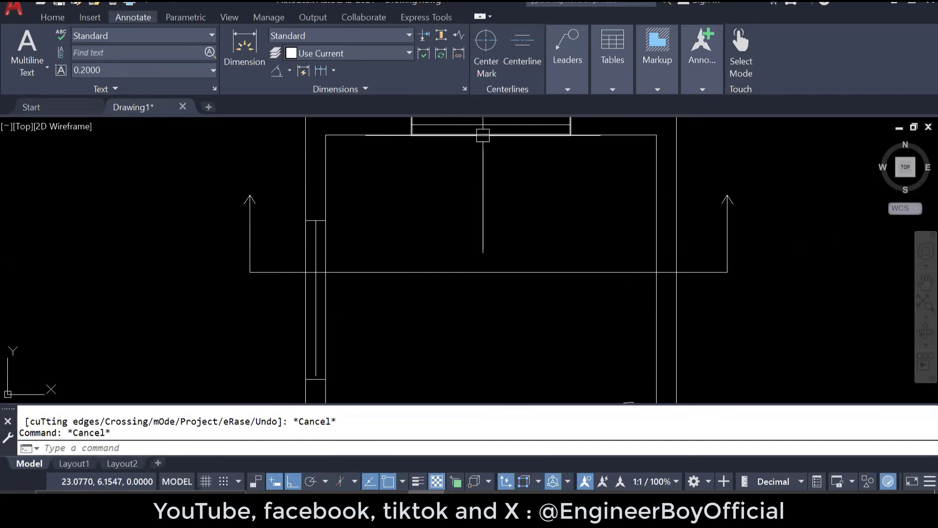
{"action": "scroll", "coordinate": [483, 135], "scroll_direction": "down", "scroll_amount": 2}
Step: Project both ends of the window in the plan's upper wall vertically down through the section with two rays
{"action": "middle_click_drag", "start_coordinate": [482, 145], "coordinate": [458, 189]}
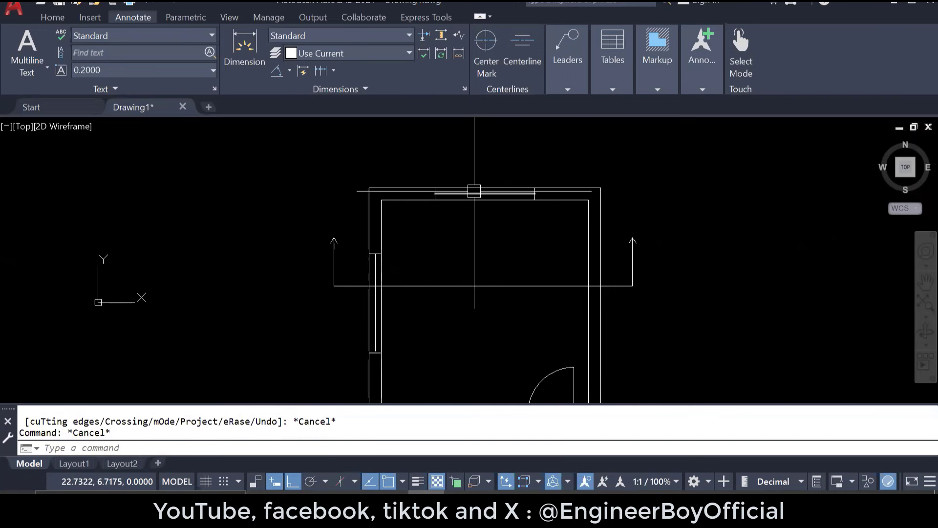
{"action": "scroll", "coordinate": [474, 191], "scroll_direction": "up", "scroll_amount": 2}
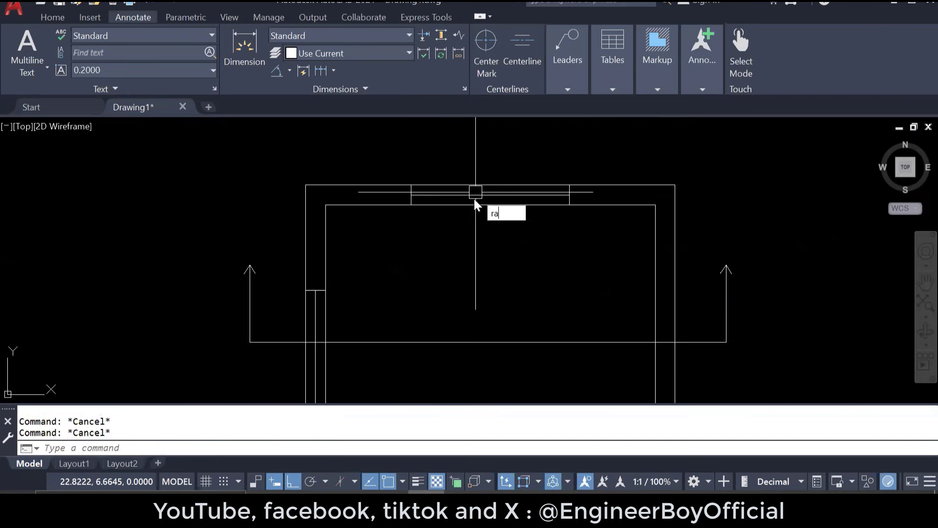
{"action": "type", "text": "y"}
{"action": "key", "text": "Return"}
{"action": "left_click", "coordinate": [412, 205]}
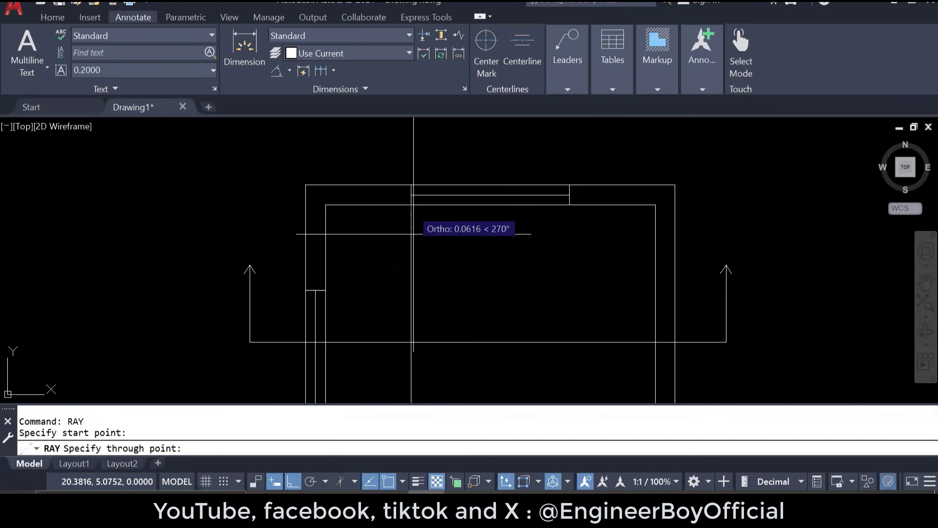
{"action": "left_click", "coordinate": [411, 274]}
{"action": "key", "text": "Return"}
{"action": "key", "text": "Return"}
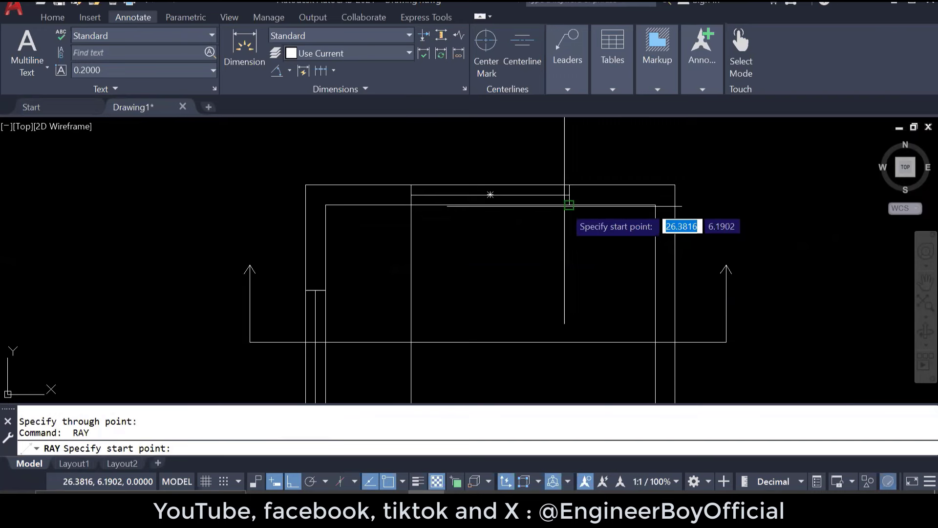
{"action": "left_click", "coordinate": [564, 205]}
{"action": "left_click", "coordinate": [569, 253]}
{"action": "key", "text": "Return"}
{"action": "scroll", "coordinate": [517, 183], "scroll_direction": "down", "scroll_amount": 3}
{"action": "scroll", "coordinate": [520, 355], "scroll_direction": "up", "scroll_amount": 4}
{"action": "key", "text": "Escape"}
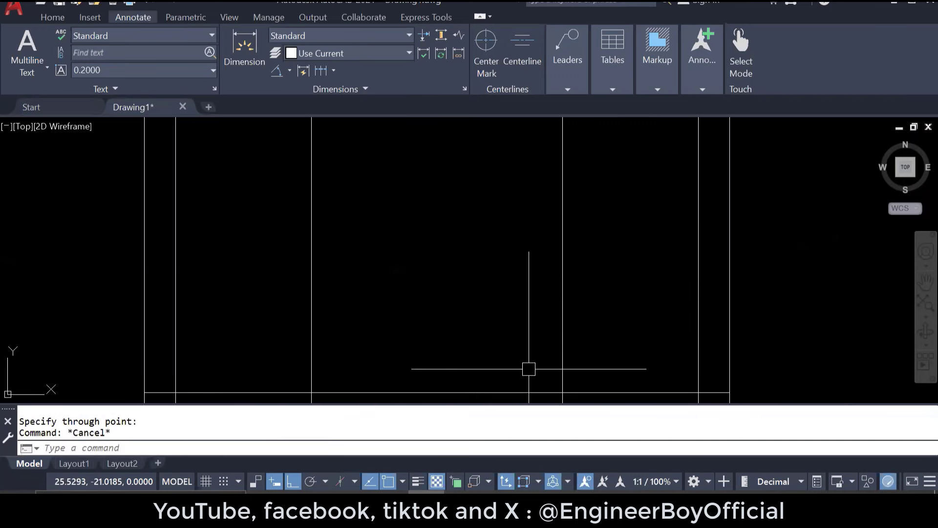
{"action": "key", "text": "Escape"}
Step: Draw a horizontal line on the section's floor line between the two window projection rays
{"action": "scroll", "coordinate": [506, 331], "scroll_direction": "down", "scroll_amount": 2}
{"action": "scroll", "coordinate": [616, 293], "scroll_direction": "up", "scroll_amount": 3}
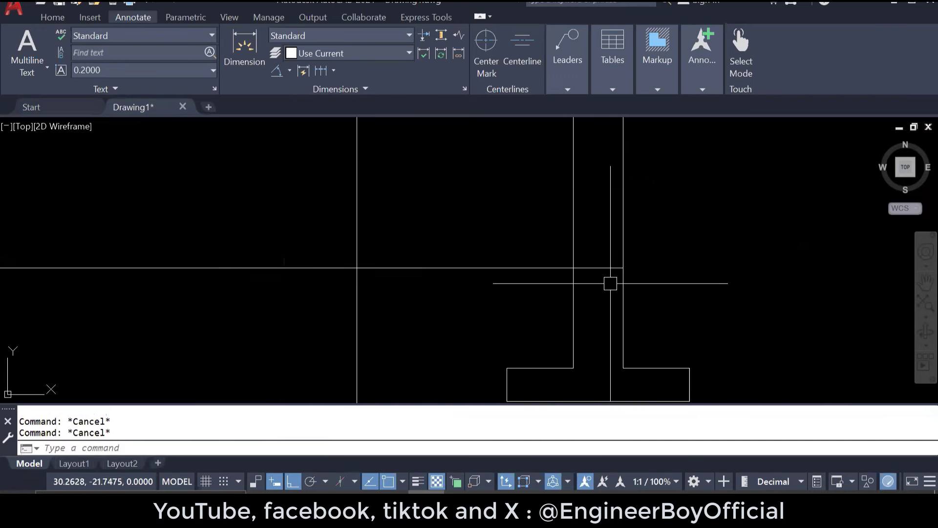
{"action": "left_click", "coordinate": [619, 267]}
{"action": "key", "text": "Escape"}
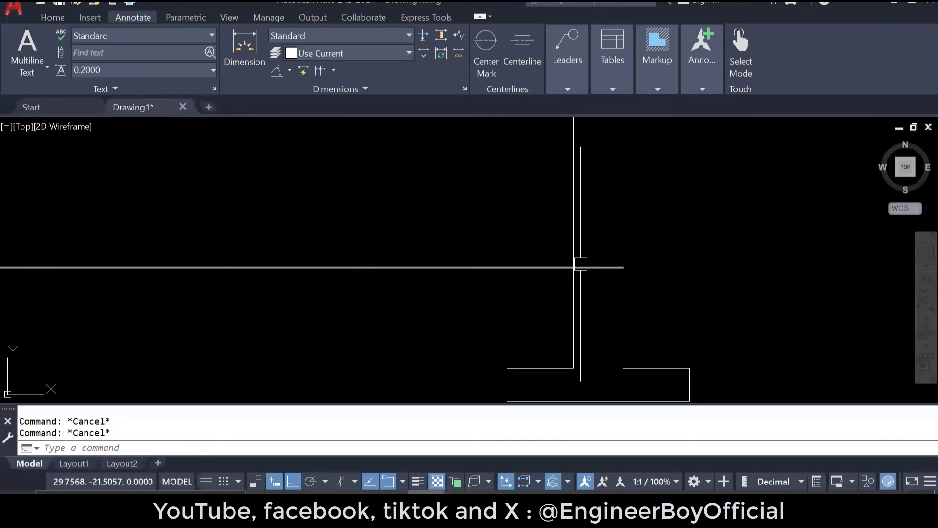
{"action": "scroll", "coordinate": [562, 293], "scroll_direction": "down", "scroll_amount": 2}
{"action": "type", "text": "L"}
{"action": "key", "text": "Return"}
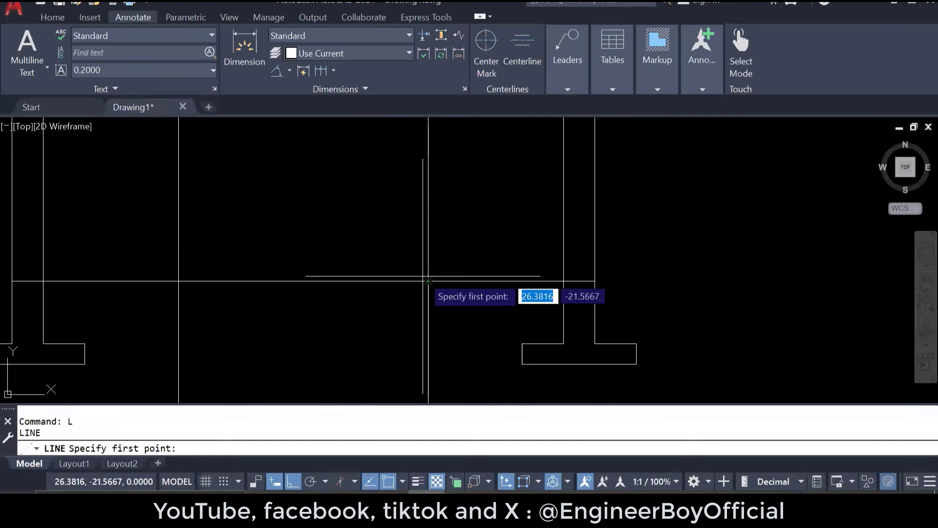
{"action": "left_click", "coordinate": [428, 280]}
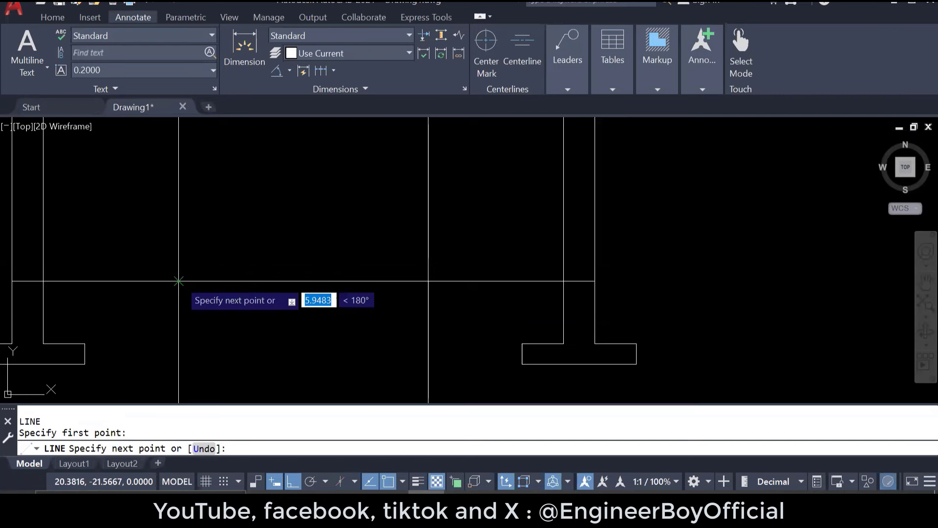
{"action": "key", "text": "Escape"}
{"action": "key", "text": "Escape"}
{"action": "scroll", "coordinate": [607, 347], "scroll_direction": "down", "scroll_amount": 3}
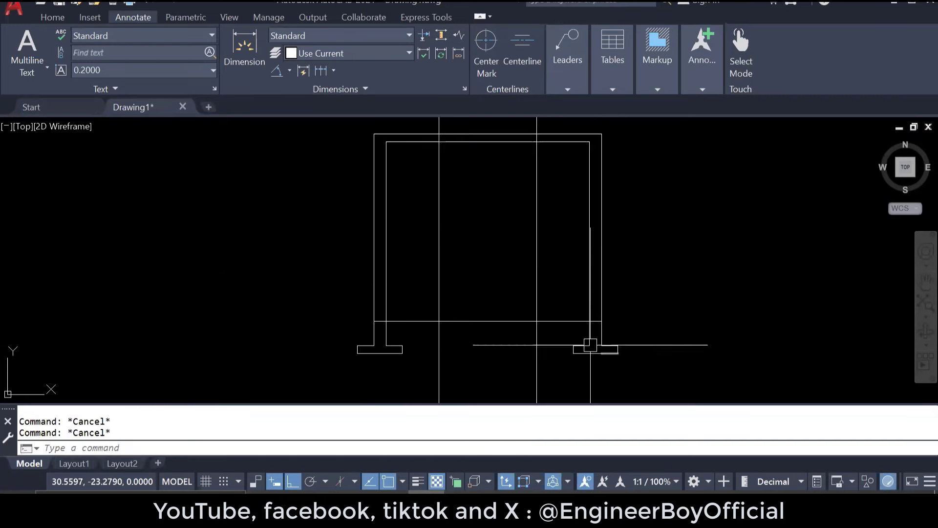
Step: Offset the short floor line between the rays 2 units upward for the window sill
{"action": "scroll", "coordinate": [492, 327], "scroll_direction": "up", "scroll_amount": 2}
{"action": "type", "text": "o"}
{"action": "key", "text": "Return"}
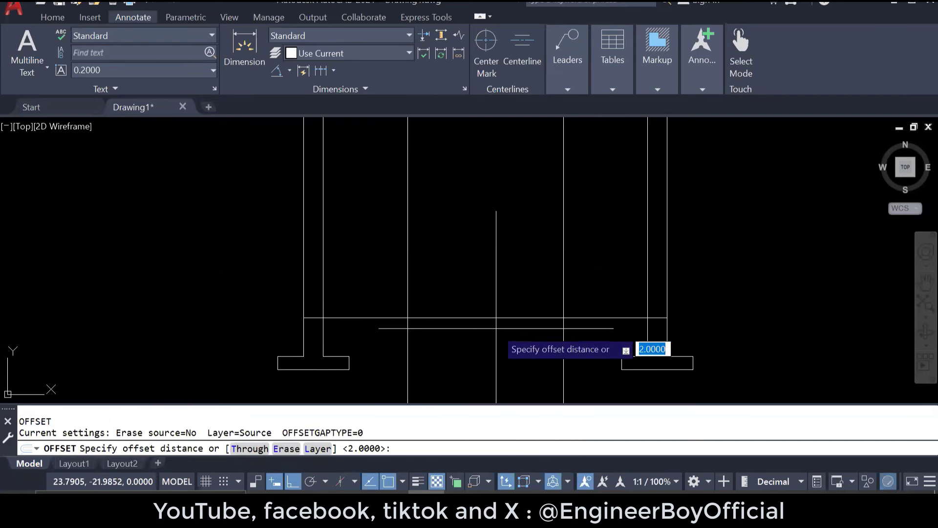
{"action": "type", "text": "2"}
{"action": "key", "text": "Return"}
{"action": "left_click", "coordinate": [488, 317]}
{"action": "left_click", "coordinate": [534, 297]}
{"action": "key", "text": "Return"}
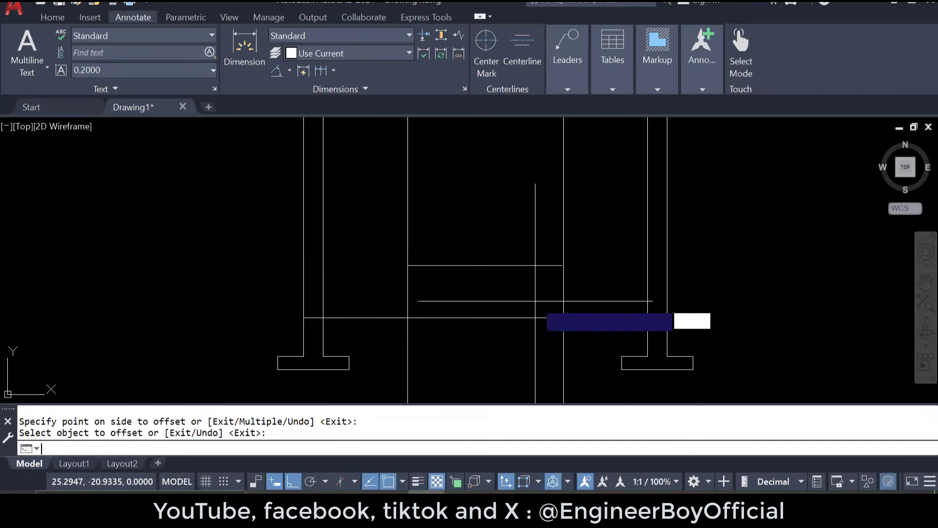
Step: Offset the window sill line 5 units upward for the window head
{"action": "key", "text": "Return"}
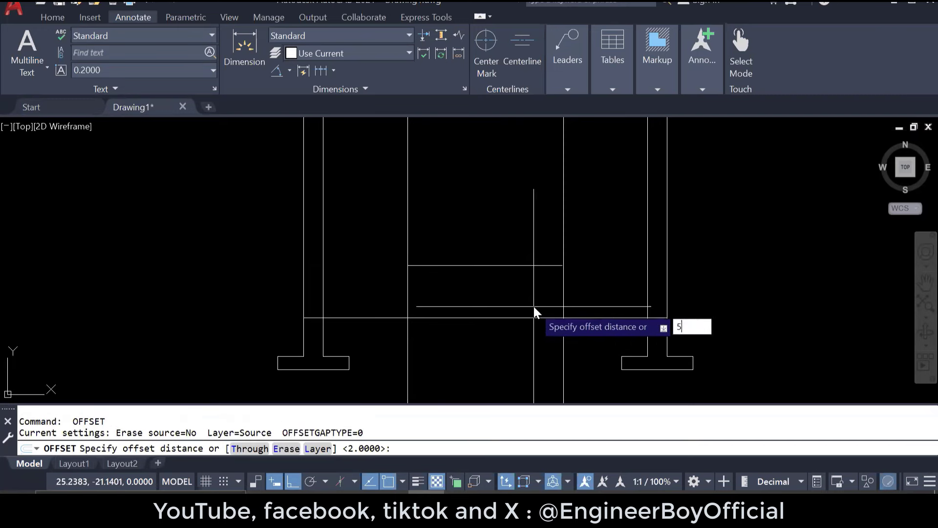
{"action": "type", "text": "5"}
{"action": "key", "text": "Return"}
{"action": "left_click", "coordinate": [521, 266]}
{"action": "left_click", "coordinate": [518, 259]}
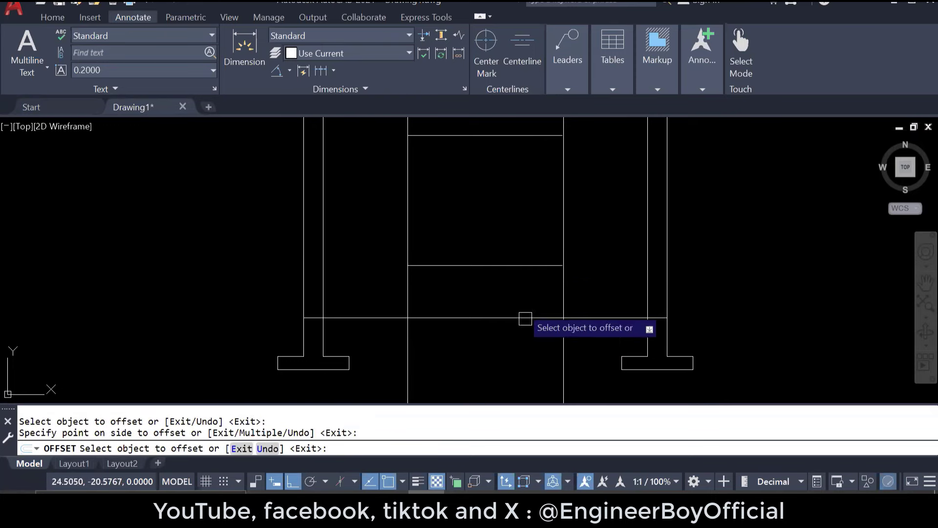
{"action": "scroll", "coordinate": [527, 321], "scroll_direction": "down", "scroll_amount": 2}
{"action": "key", "text": "Escape"}
Step: Trim the window projection rays inside the section above the window head and below the sill
{"action": "key", "text": "Escape"}
{"action": "type", "text": "tr"}
{"action": "key", "text": "Return"}
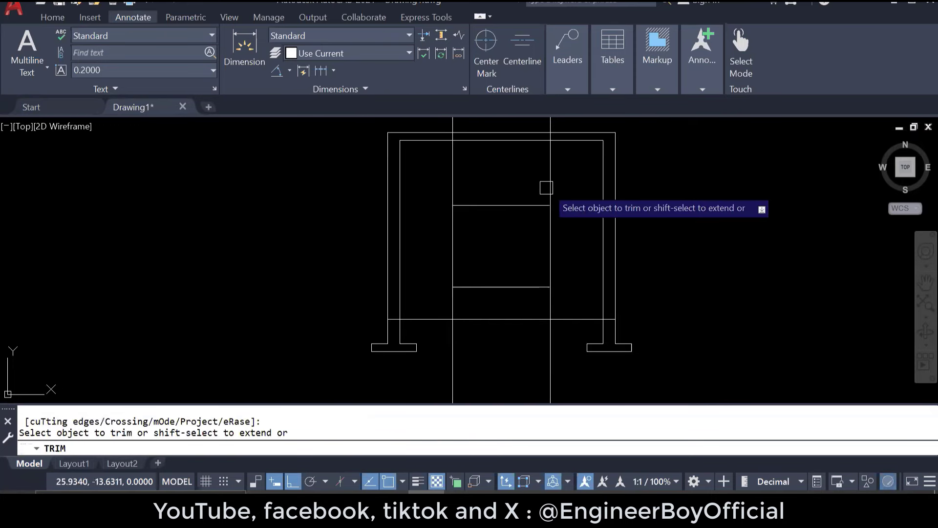
{"action": "left_click_drag", "start_coordinate": [565, 176], "coordinate": [453, 182]}
{"action": "left_click", "coordinate": [447, 185]}
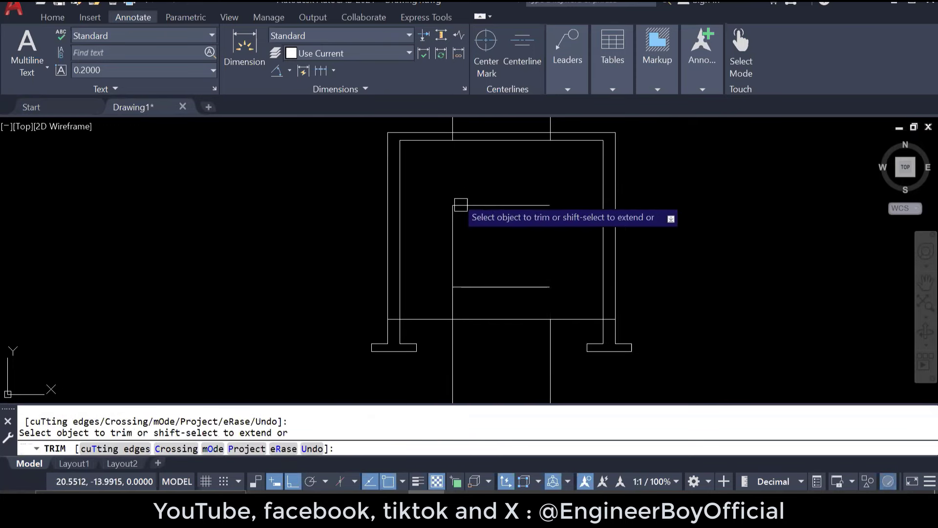
{"action": "left_click", "coordinate": [455, 300]}
{"action": "key", "text": "Escape"}
{"action": "key", "text": "Escape"}
Step: Erase the leftover window projection lines below the section and those running from the plan to the section's slab
{"action": "left_click", "coordinate": [569, 351]}
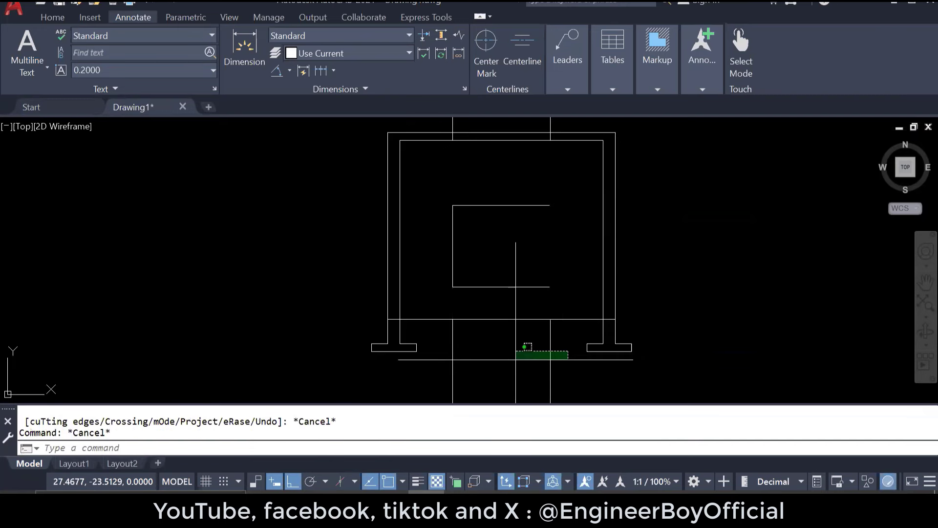
{"action": "left_click", "coordinate": [443, 353]}
{"action": "type", "text": "e"}
{"action": "key", "text": "Return"}
{"action": "scroll", "coordinate": [482, 341], "scroll_direction": "down", "scroll_amount": 3}
{"action": "scroll", "coordinate": [483, 341], "scroll_direction": "down", "scroll_amount": 3}
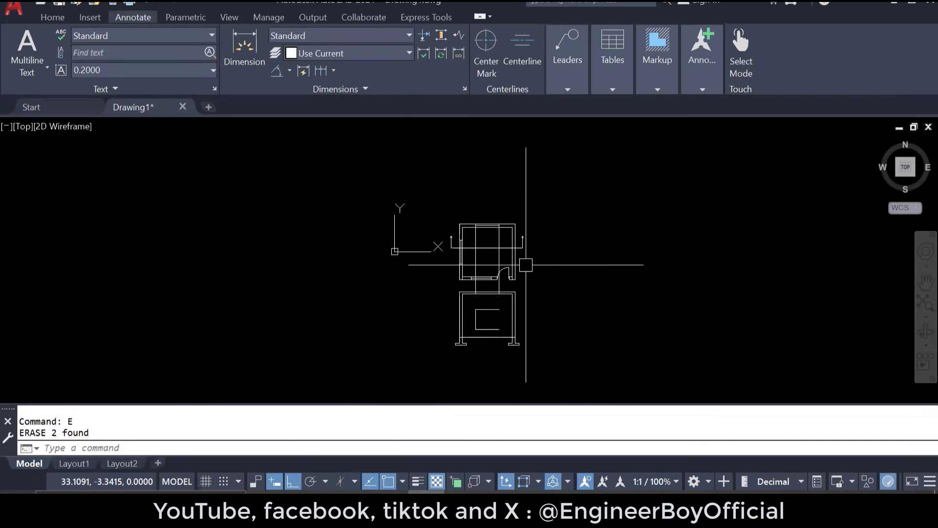
{"action": "scroll", "coordinate": [515, 281], "scroll_direction": "up", "scroll_amount": 3}
{"action": "left_click", "coordinate": [489, 286]}
{"action": "left_click", "coordinate": [385, 301]}
{"action": "type", "text": "e"}
{"action": "key", "text": "Return"}
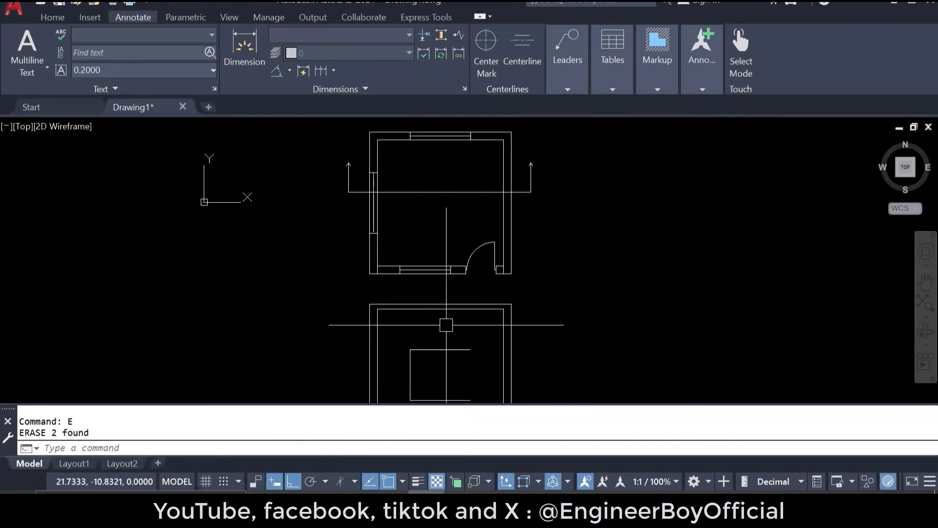
Step: Draw a vertical line joining the right ends of the head and sill lines to close the section's window
{"action": "scroll", "coordinate": [463, 210], "scroll_direction": "up", "scroll_amount": 3}
{"action": "key", "text": "Escape"}
{"action": "key", "text": "Escape"}
{"action": "scroll", "coordinate": [488, 245], "scroll_direction": "down", "scroll_amount": 1}
{"action": "type", "text": "l"}
{"action": "key", "text": "Return"}
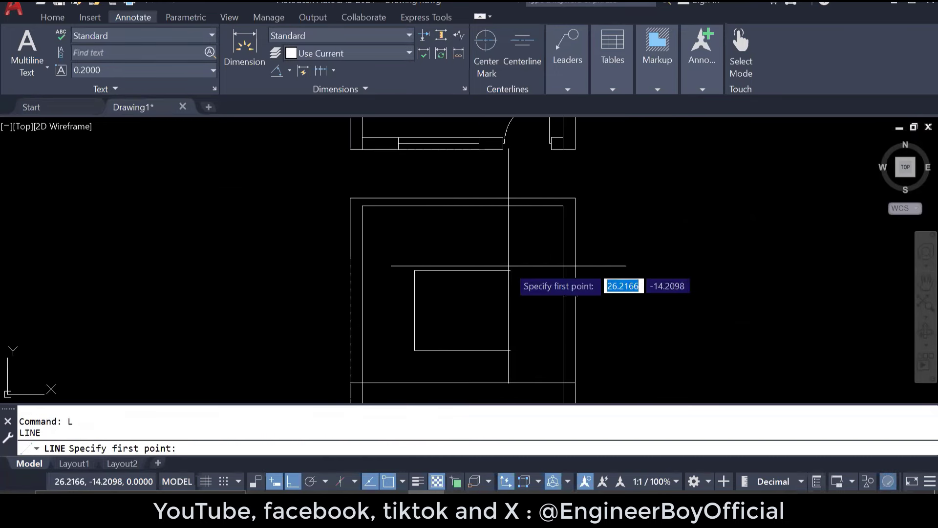
{"action": "left_click", "coordinate": [510, 270]}
{"action": "left_click", "coordinate": [511, 348]}
{"action": "scroll", "coordinate": [510, 349], "scroll_direction": "down", "scroll_amount": 3}
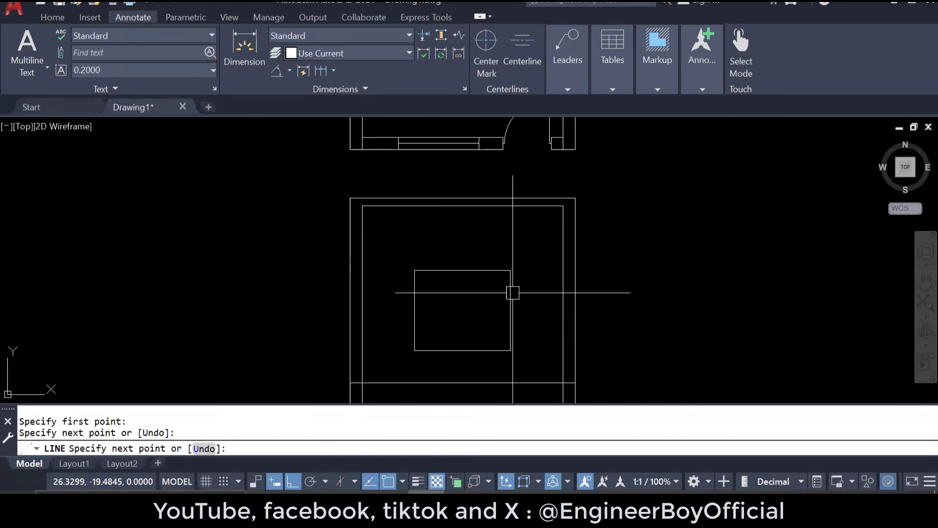
{"action": "key", "text": "Escape"}
{"action": "key", "text": "Escape"}
Step: Draw horizontal lines from the window's upper and lower left corners to the outer face of the section's left wall
{"action": "scroll", "coordinate": [501, 305], "scroll_direction": "up", "scroll_amount": 4}
{"action": "scroll", "coordinate": [488, 279], "scroll_direction": "down", "scroll_amount": 2}
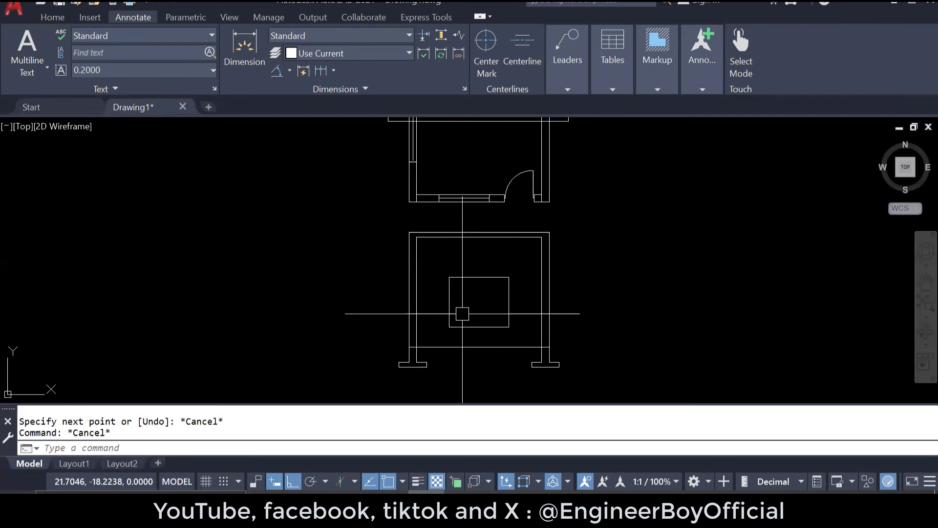
{"action": "scroll", "coordinate": [410, 317], "scroll_direction": "up", "scroll_amount": 3}
{"action": "type", "text": "L"}
{"action": "key", "text": "Return"}
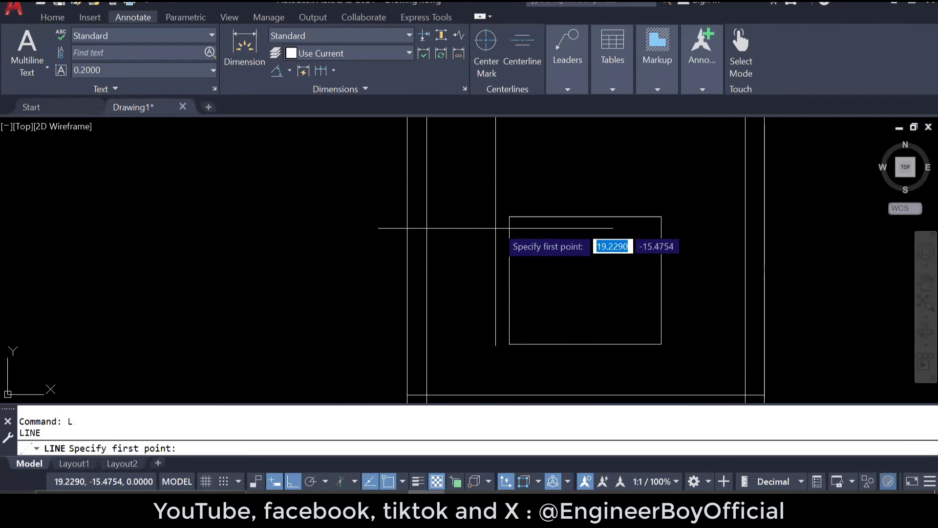
{"action": "left_click", "coordinate": [509, 216]}
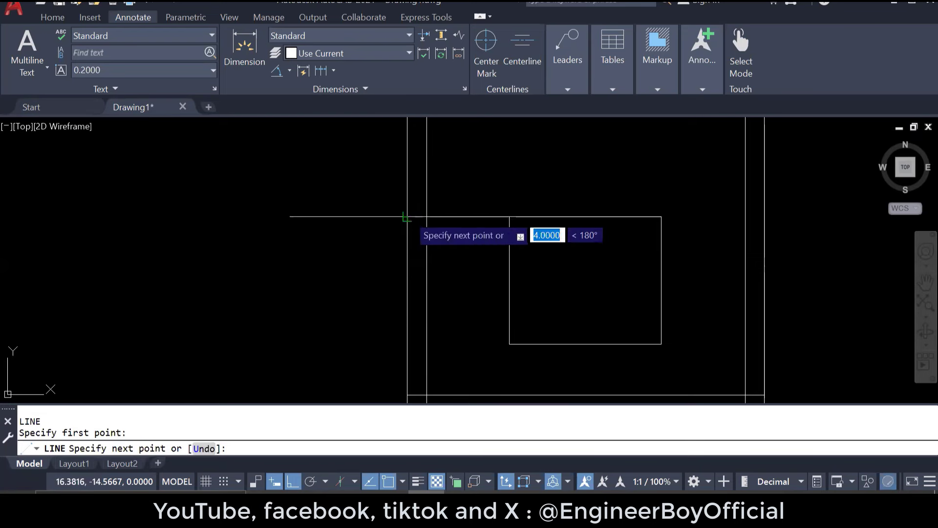
{"action": "left_click", "coordinate": [408, 216]}
{"action": "key", "text": "Return"}
{"action": "key", "text": "Return"}
{"action": "left_click", "coordinate": [509, 344]}
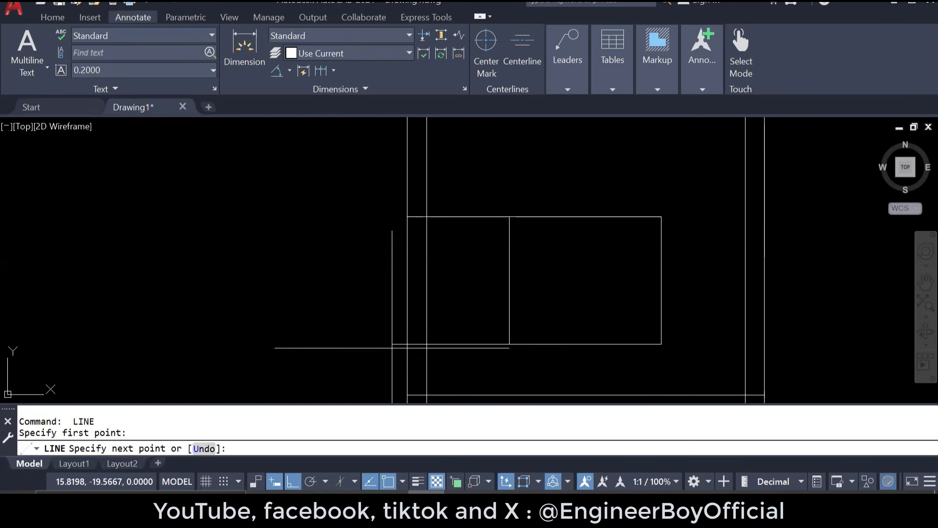
{"action": "left_click", "coordinate": [407, 344]}
{"action": "key", "text": "Return"}
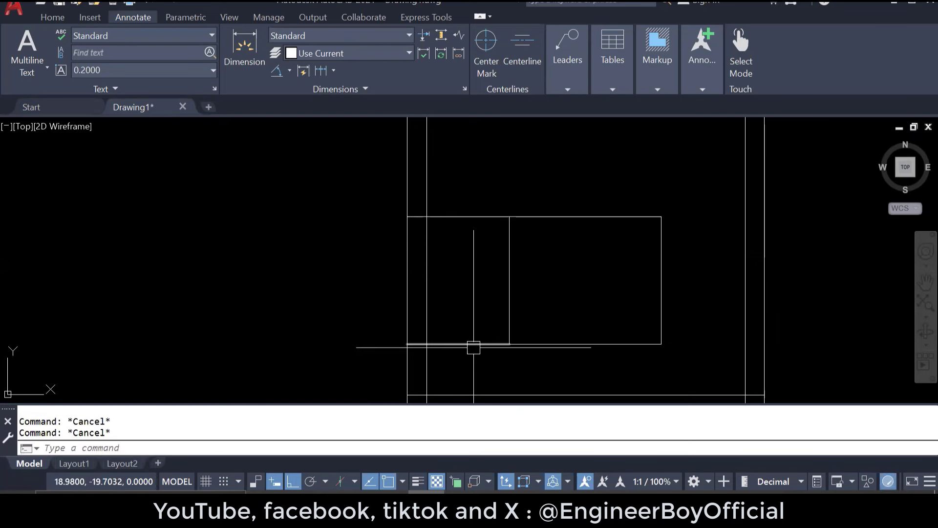
Step: Trim the two horizontal lines between the left wall's inner face and the window
{"action": "type", "text": "TR"}
{"action": "key", "text": "Return"}
{"action": "left_click", "coordinate": [454, 347]}
{"action": "left_click", "coordinate": [459, 219]}
{"action": "key", "text": "Escape"}
{"action": "key", "text": "Escape"}
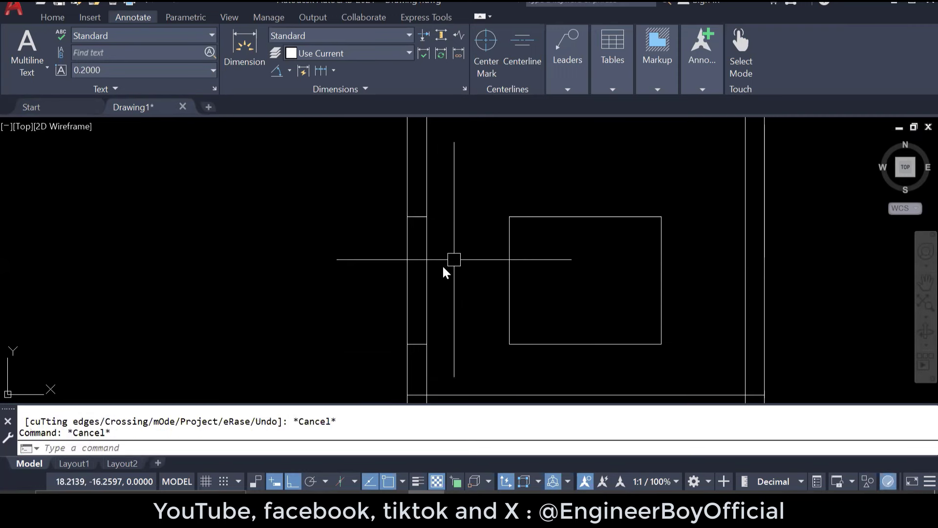
Step: Draw a vertical centre line between the midpoints of the sill and head lines in the section's left wall
{"action": "type", "text": "L"}
{"action": "key", "text": "Return"}
{"action": "left_click", "coordinate": [417, 344]}
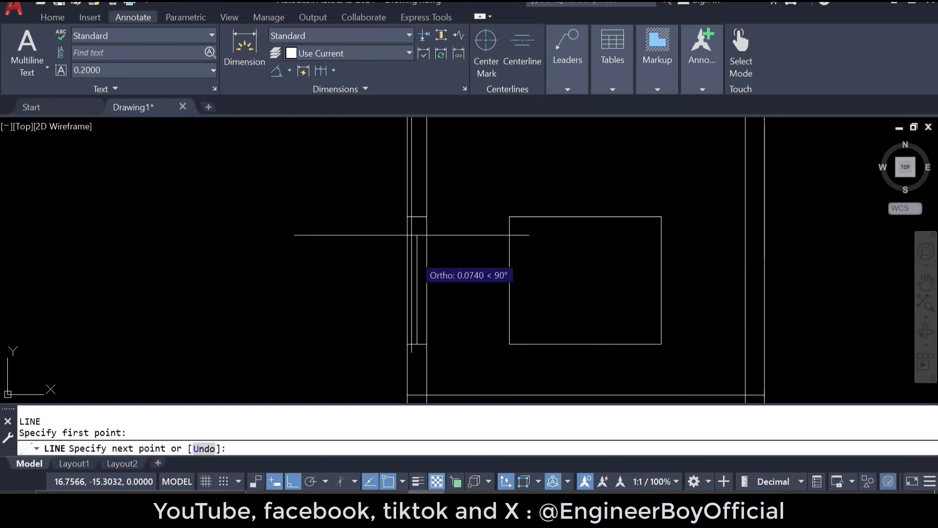
{"action": "left_click", "coordinate": [416, 216]}
{"action": "key", "text": "Escape"}
{"action": "scroll", "coordinate": [436, 219], "scroll_direction": "down", "scroll_amount": 2}
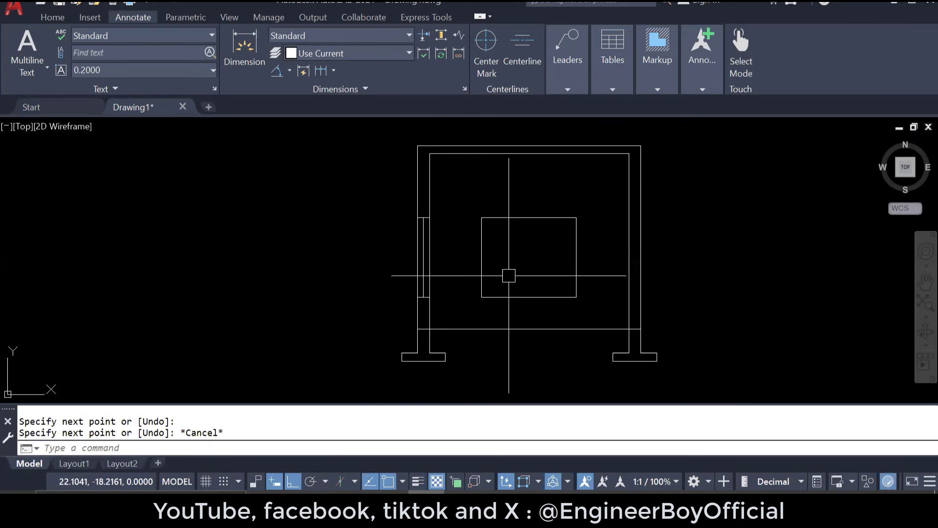
{"action": "key", "text": "Escape"}
{"action": "key", "text": "Escape"}
{"action": "scroll", "coordinate": [431, 165], "scroll_direction": "up", "scroll_amount": 2}
{"action": "key", "text": "Return"}
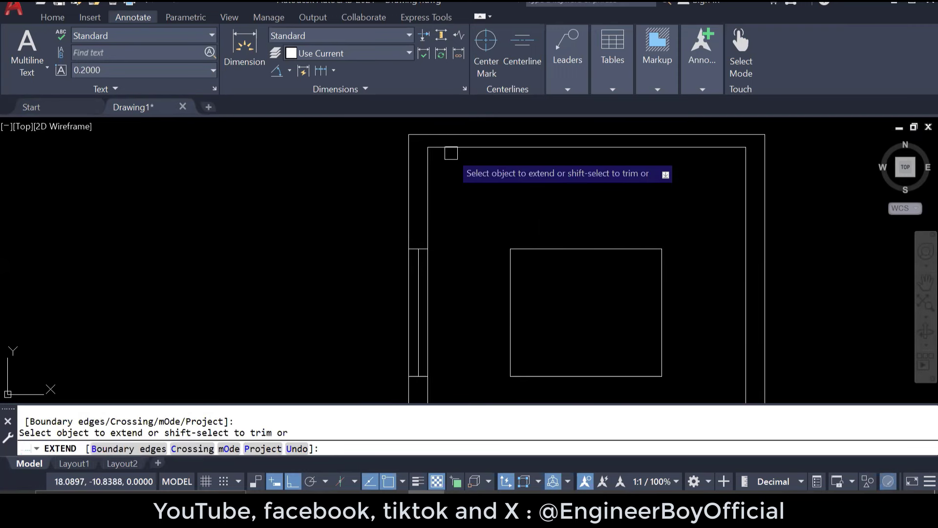
{"action": "key", "text": "Escape"}
{"action": "scroll", "coordinate": [551, 216], "scroll_direction": "down", "scroll_amount": 5}
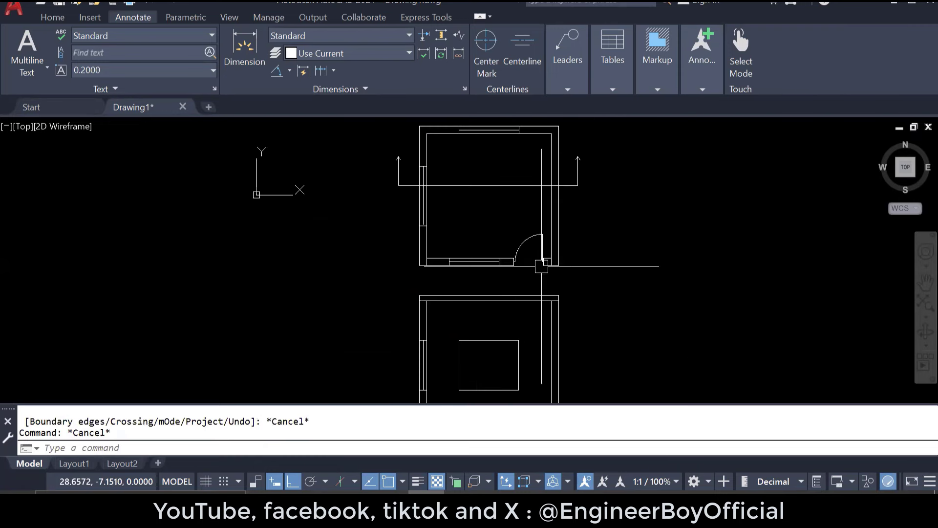
Step: Draw a rectangle over the outer wall outline of the plan, from its upper-left to its lower-right corner
{"action": "key", "text": "Return"}
{"action": "left_click", "coordinate": [421, 126]}
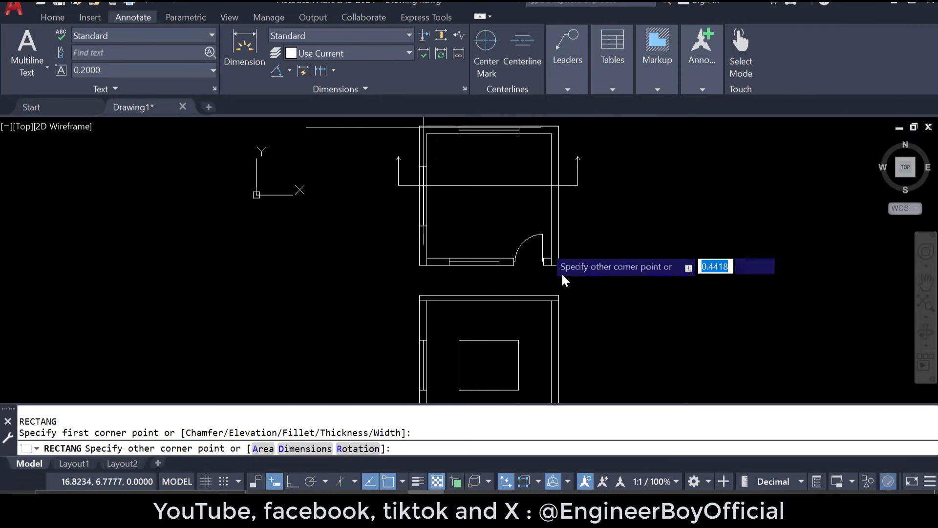
{"action": "key", "text": "Escape"}
{"action": "key", "text": "Escape"}
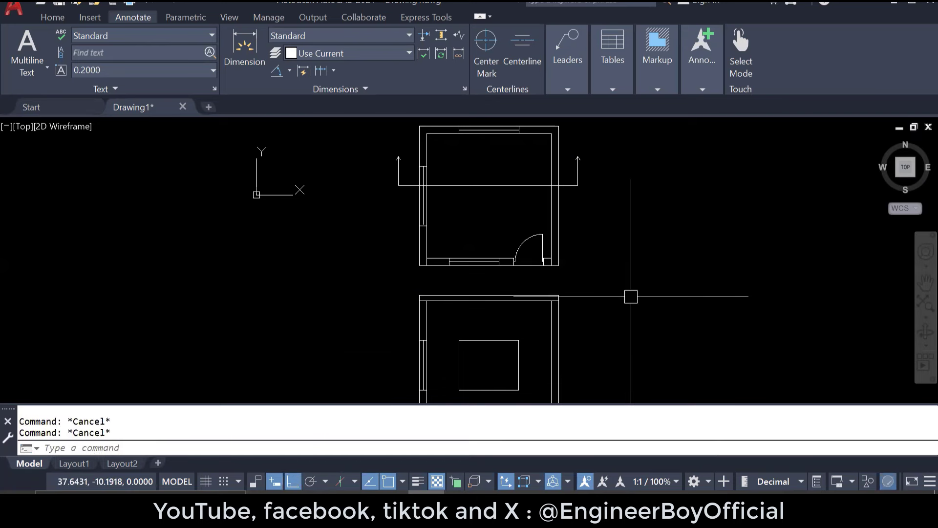
Step: Offset the rectangle around the plan 1 unit outward for the roof overhang and erase the original rectangle
{"action": "type", "text": "o"}
{"action": "key", "text": "Return"}
{"action": "type", "text": "1"}
{"action": "key", "text": "Return"}
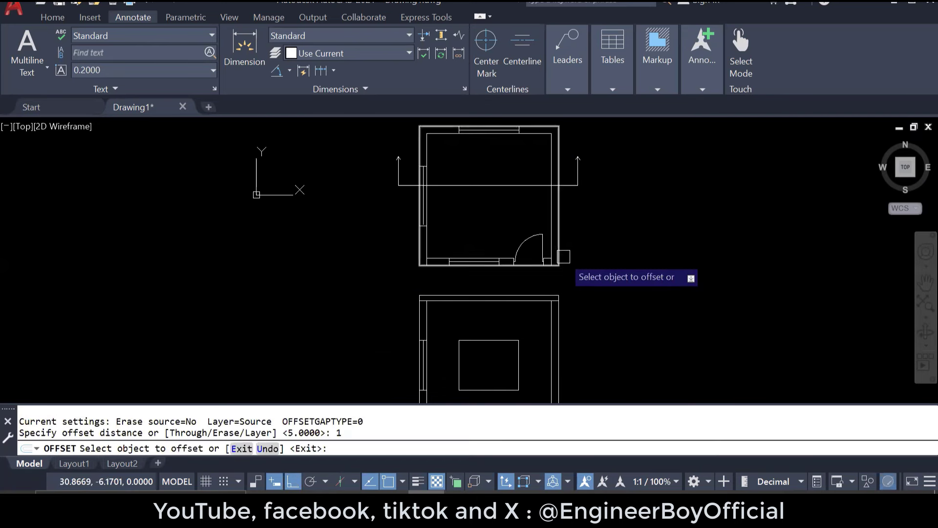
{"action": "left_click", "coordinate": [559, 257]}
{"action": "key", "text": "Escape"}
{"action": "key", "text": "Escape"}
{"action": "scroll", "coordinate": [606, 273], "scroll_direction": "up", "scroll_amount": 3}
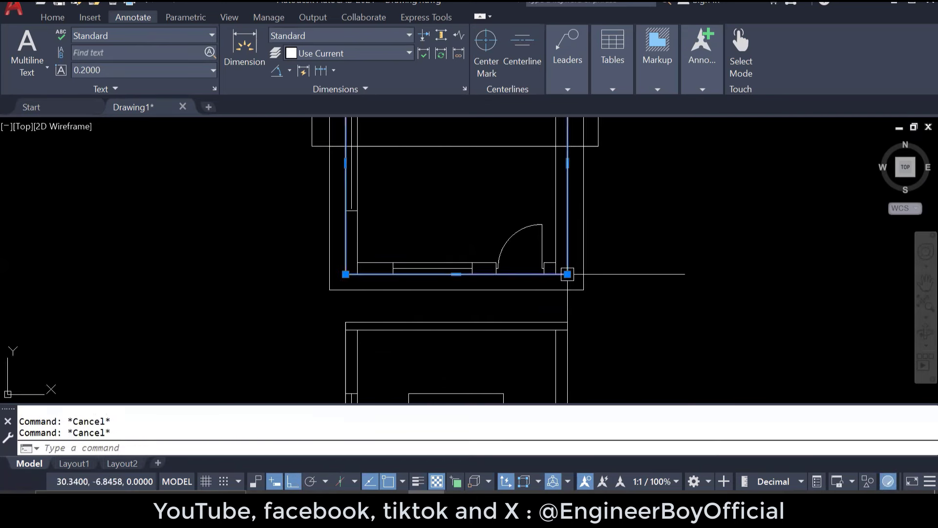
{"action": "type", "text": "E"}
{"action": "key", "text": "Return"}
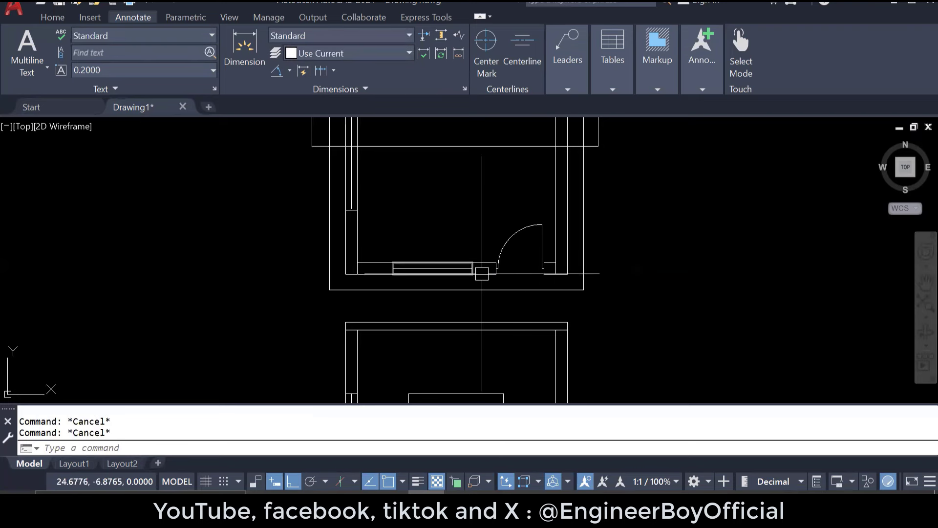
Step: Project both lower corners of the plan's overhang outline vertically down past the section with two rays
{"action": "middle_click_drag", "start_coordinate": [534, 303], "coordinate": [520, 215]}
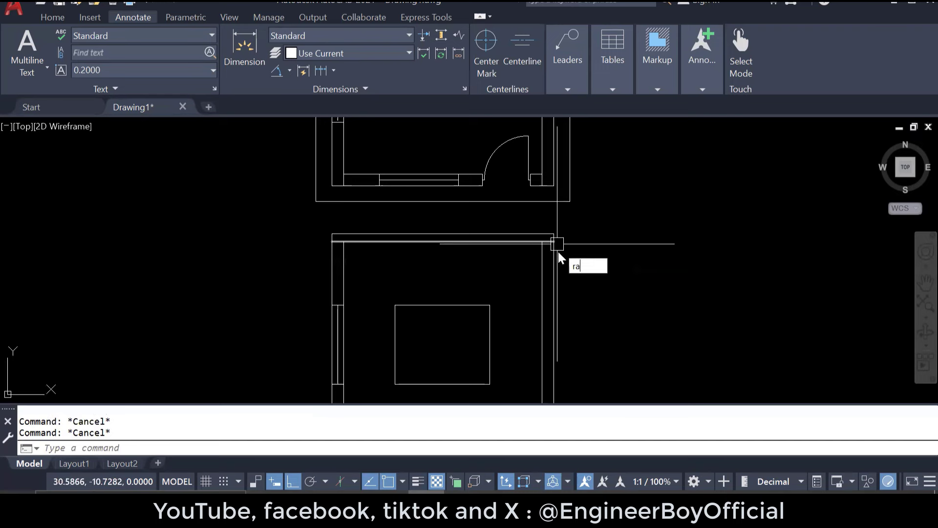
{"action": "type", "text": "y"}
{"action": "key", "text": "Return"}
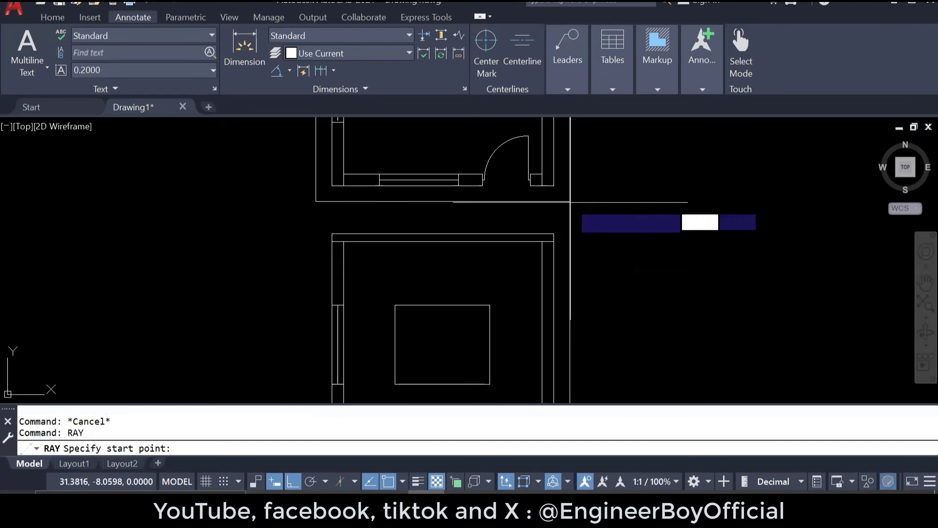
{"action": "left_click", "coordinate": [570, 202]}
{"action": "left_click", "coordinate": [587, 264]}
{"action": "key", "text": "Return"}
{"action": "key", "text": "Return"}
{"action": "left_click", "coordinate": [316, 201]}
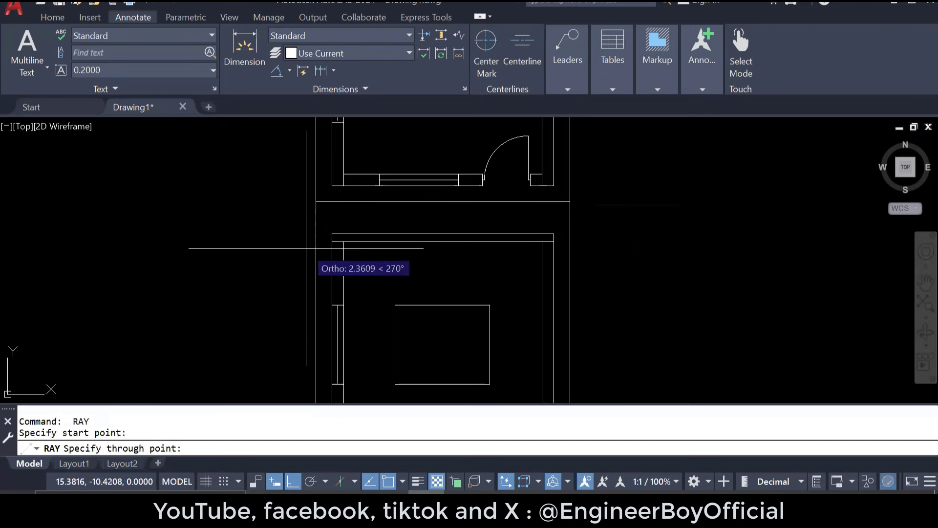
{"action": "left_click", "coordinate": [306, 248]}
{"action": "key", "text": "Return"}
{"action": "key", "text": "Escape"}
{"action": "key", "text": "Escape"}
Step: Extend the upper and lower lines of the section's roof slab to the overhang rays on both sides
{"action": "scroll", "coordinate": [320, 245], "scroll_direction": "up", "scroll_amount": 3}
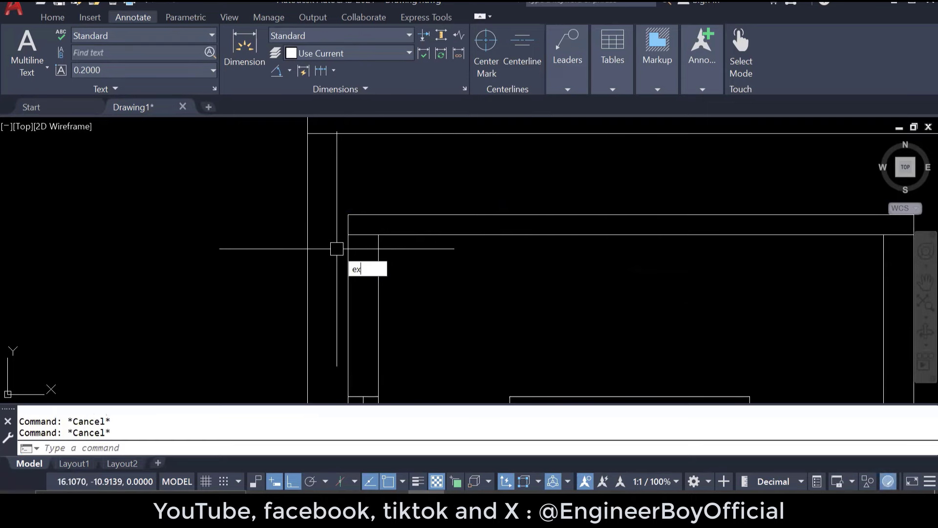
{"action": "type", "text": "ex"}
{"action": "key", "text": "Return"}
{"action": "scroll", "coordinate": [323, 231], "scroll_direction": "down", "scroll_amount": 2}
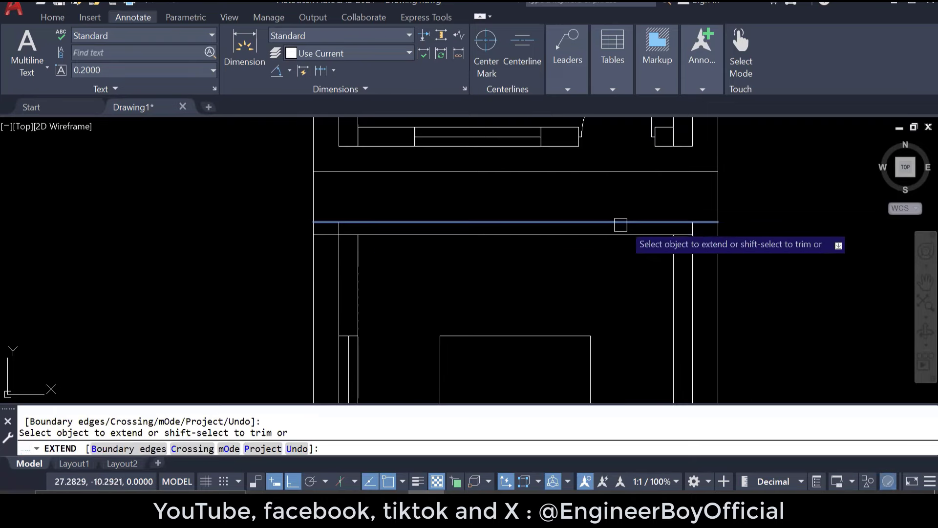
{"action": "key", "text": "Escape"}
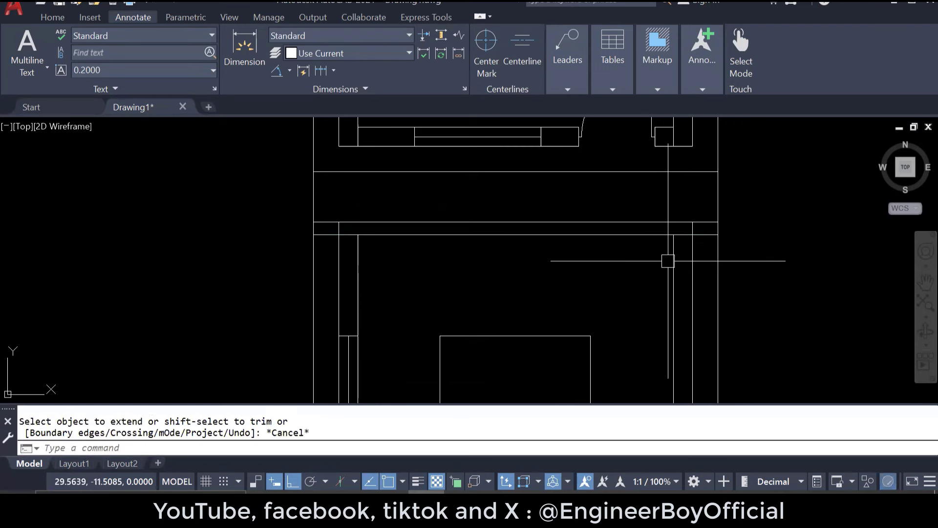
{"action": "key", "text": "Escape"}
{"action": "key", "text": "Escape"}
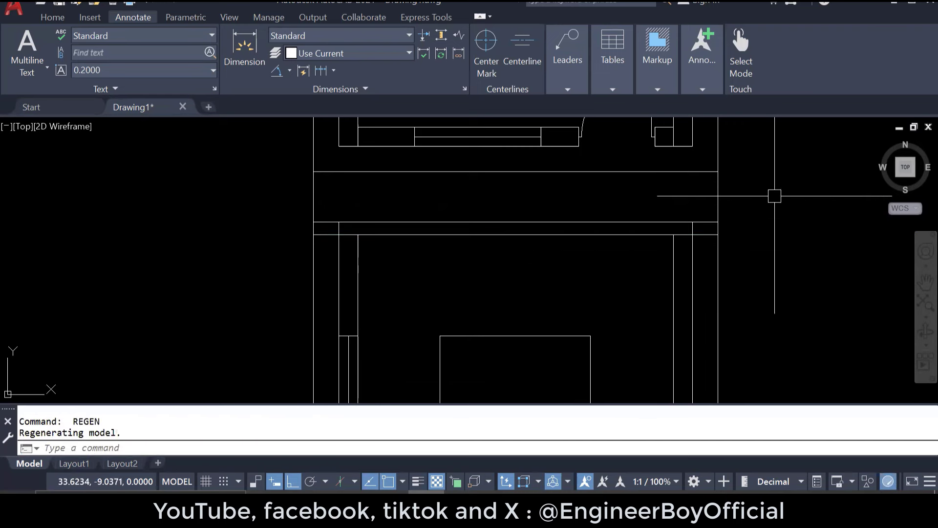
Step: Trim both overhang rays above and below the roof slab so that only the slab's end edges remain
{"action": "left_click", "coordinate": [774, 196]}
{"action": "key", "text": "Escape"}
{"action": "key", "text": "Escape"}
{"action": "type", "text": "tr"}
{"action": "key", "text": "Return"}
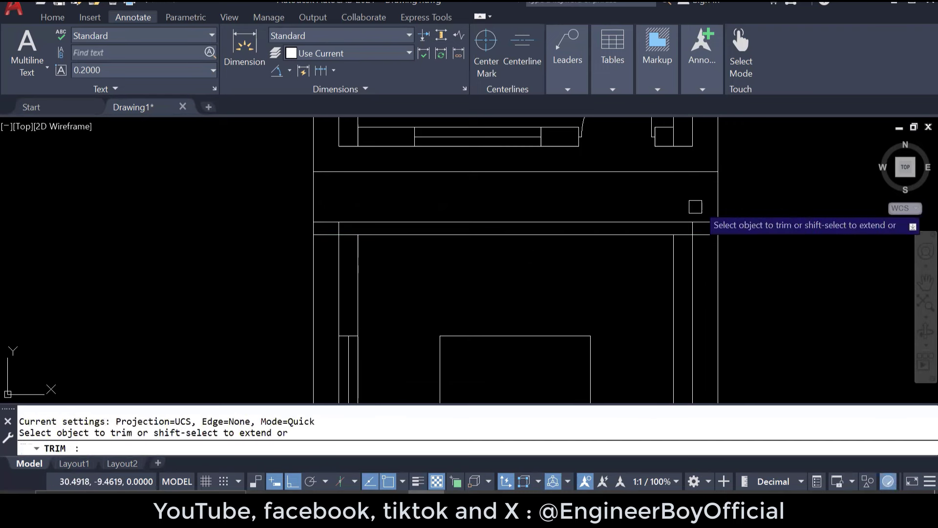
{"action": "left_click", "coordinate": [314, 196]}
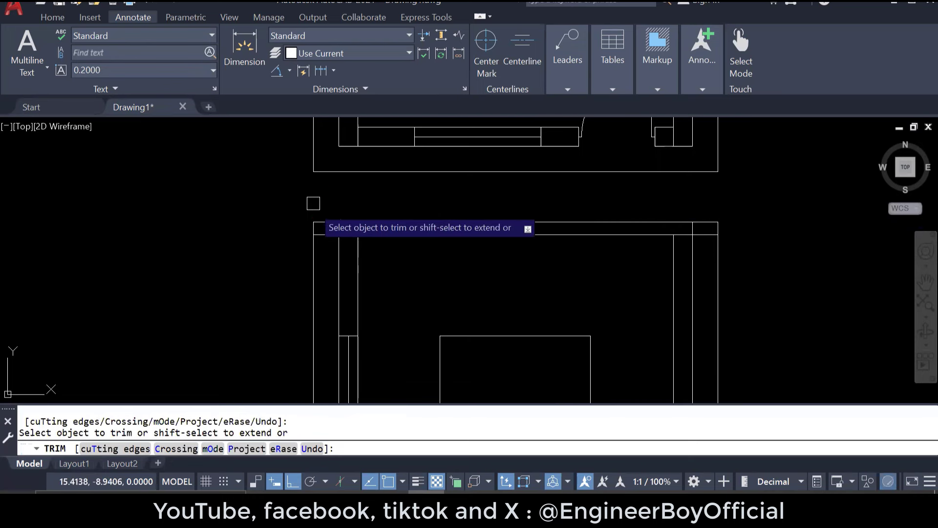
{"action": "left_click", "coordinate": [313, 259]}
{"action": "left_click", "coordinate": [718, 258]}
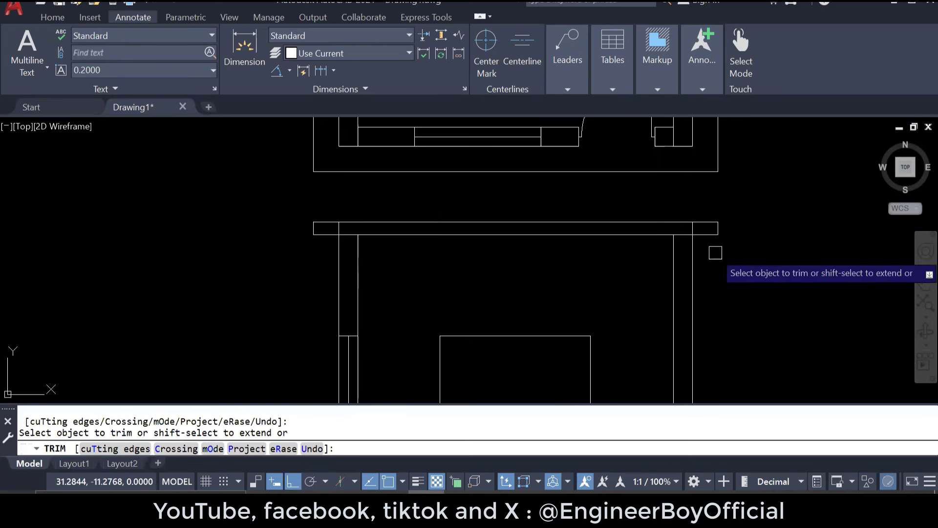
Step: Trim the outer wall lines where they cross the roof slab on both sides
{"action": "scroll", "coordinate": [696, 227], "scroll_direction": "up", "scroll_amount": 6}
{"action": "scroll", "coordinate": [682, 244], "scroll_direction": "down", "scroll_amount": 6}
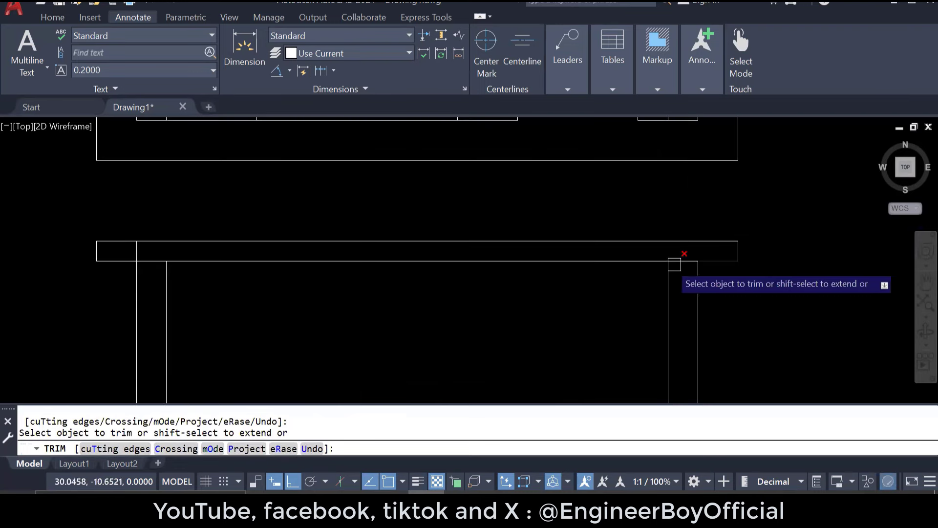
{"action": "scroll", "coordinate": [146, 244], "scroll_direction": "up", "scroll_amount": 6}
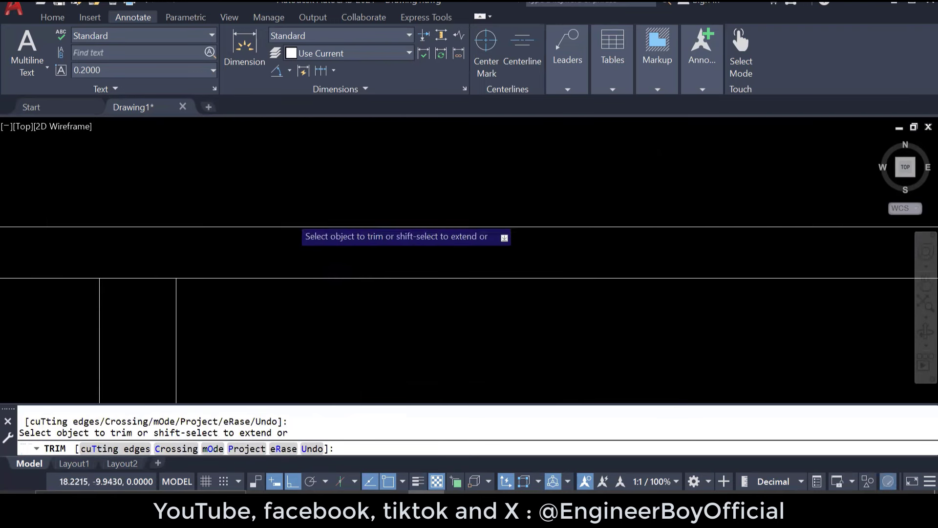
{"action": "key", "text": "Escape"}
{"action": "scroll", "coordinate": [517, 253], "scroll_direction": "down", "scroll_amount": 5}
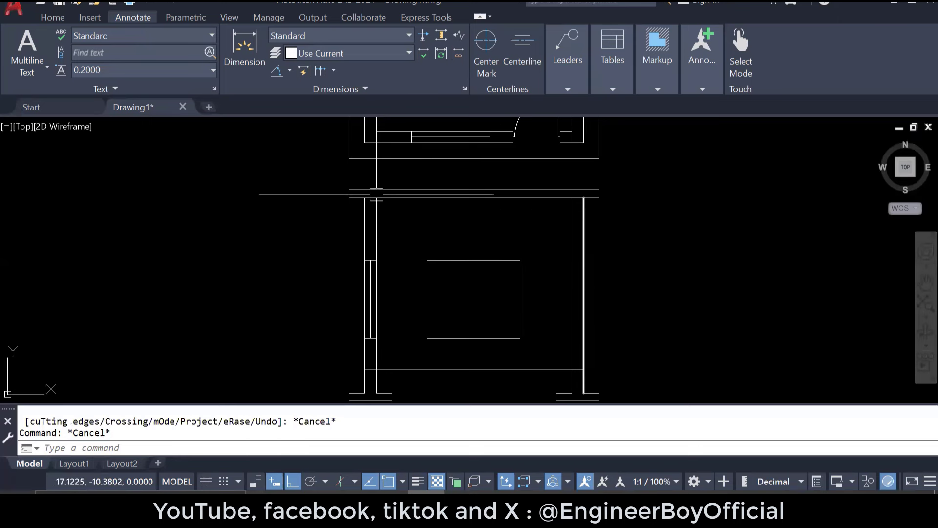
Step: Draw a line across the top of the section's left wall along the underside of the roof slab
{"action": "scroll", "coordinate": [376, 195], "scroll_direction": "up", "scroll_amount": 8}
{"action": "key", "text": "Escape"}
{"action": "type", "text": "L"}
{"action": "key", "text": "Return"}
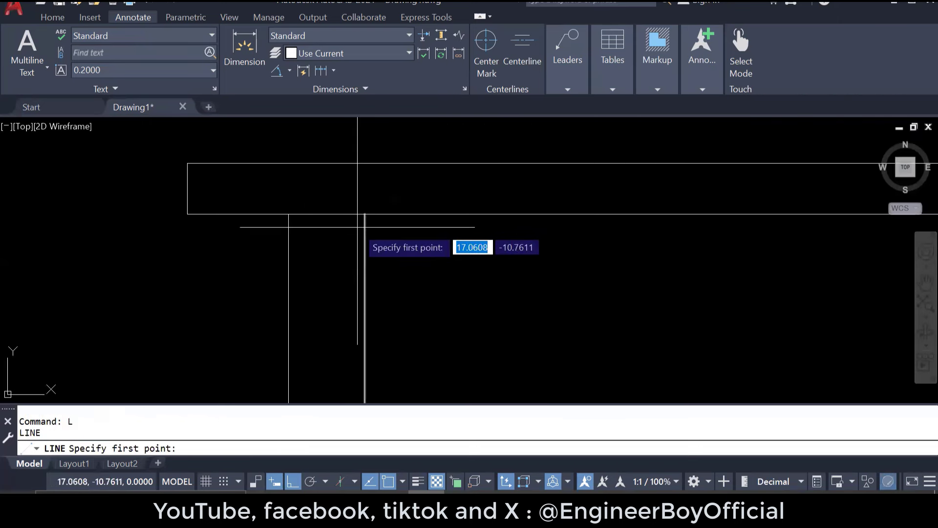
{"action": "left_click", "coordinate": [364, 214]}
{"action": "left_click", "coordinate": [298, 213]}
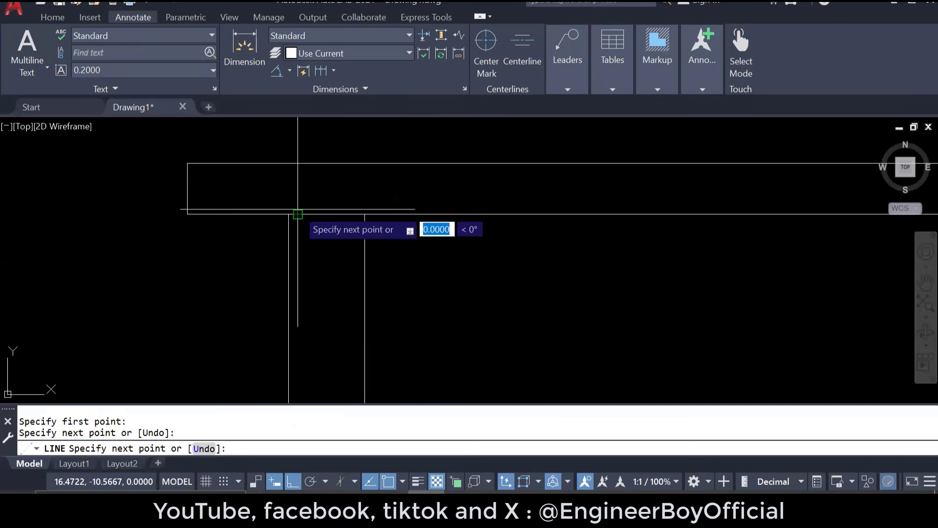
{"action": "key", "text": "Escape"}
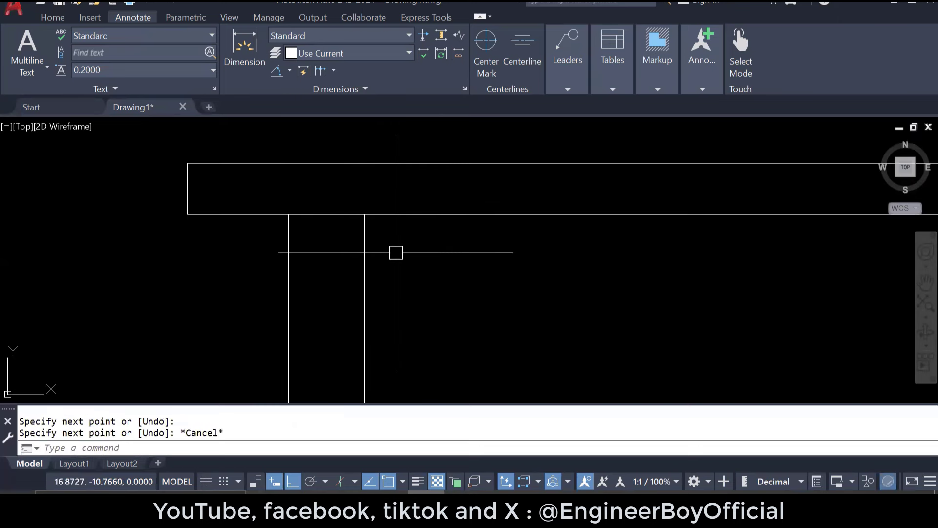
Step: Offset the line at the top of the left wall downward by 1 to mark the beam's underside
{"action": "type", "text": "o"}
{"action": "key", "text": "Return"}
{"action": "type", "text": "1"}
{"action": "key", "text": "Return"}
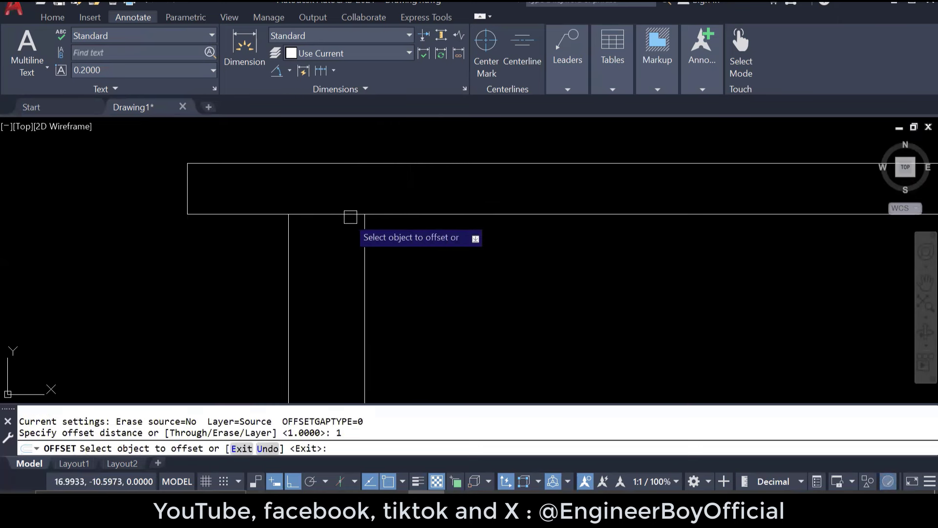
{"action": "left_click", "coordinate": [350, 214]}
{"action": "left_click", "coordinate": [336, 243]}
{"action": "key", "text": "Escape"}
{"action": "key", "text": "Escape"}
{"action": "key", "text": "Escape"}
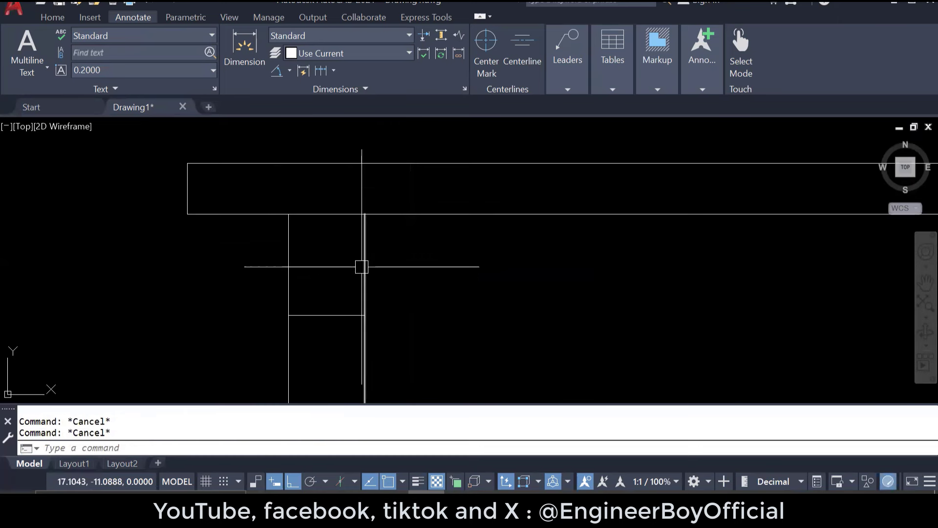
{"action": "type", "text": "c"}
{"action": "key", "text": "Return"}
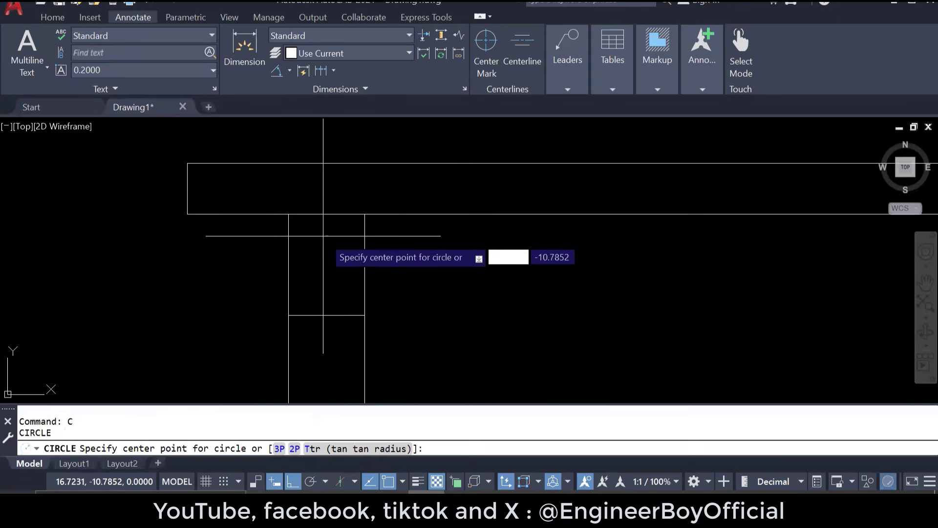
{"action": "key", "text": "Escape"}
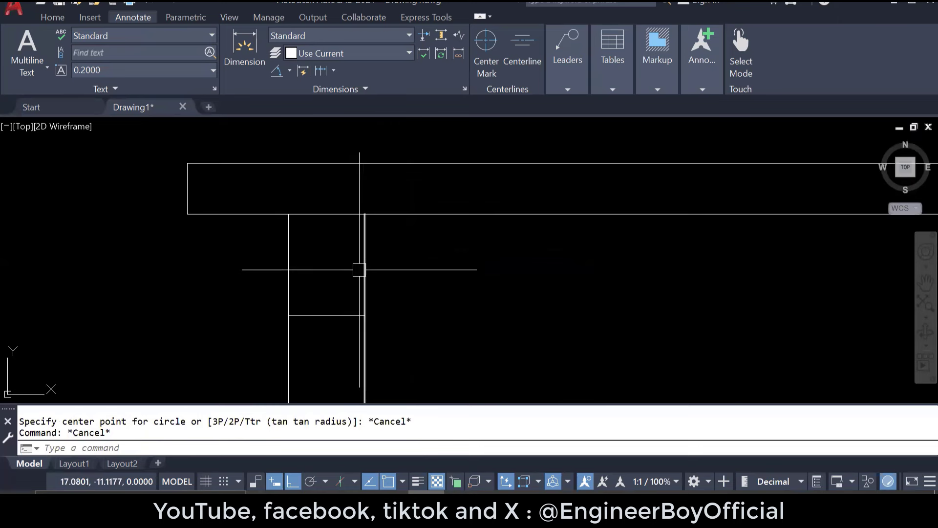
{"action": "key", "text": "Escape"}
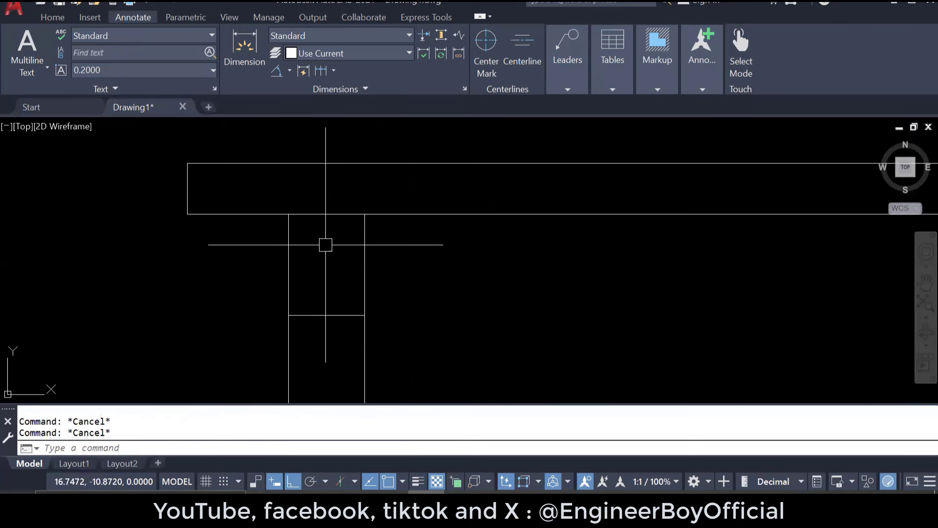
Step: Offset the top line of the left wall's window upward by 0.5 to form the lintel
{"action": "scroll", "coordinate": [324, 263], "scroll_direction": "down", "scroll_amount": 2}
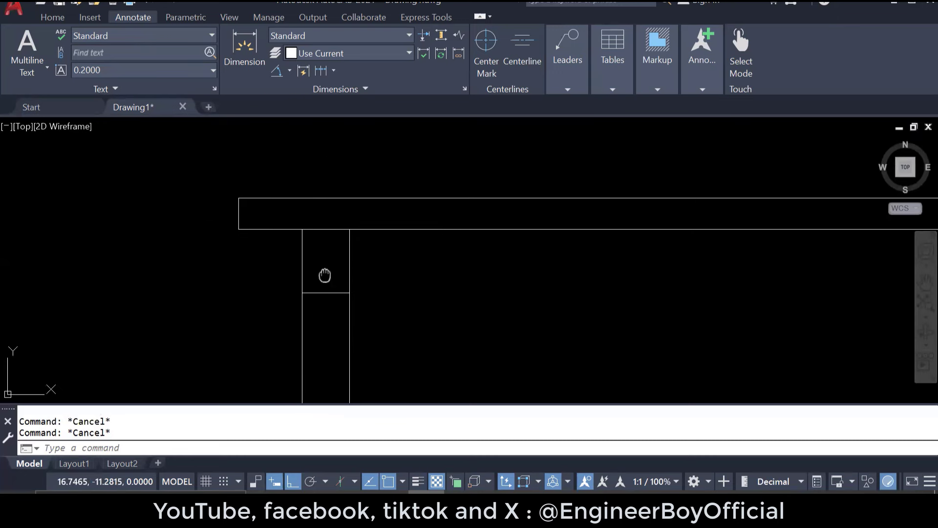
{"action": "middle_click_drag", "start_coordinate": [325, 276], "coordinate": [289, 224]}
{"action": "scroll", "coordinate": [311, 248], "scroll_direction": "down", "scroll_amount": 4}
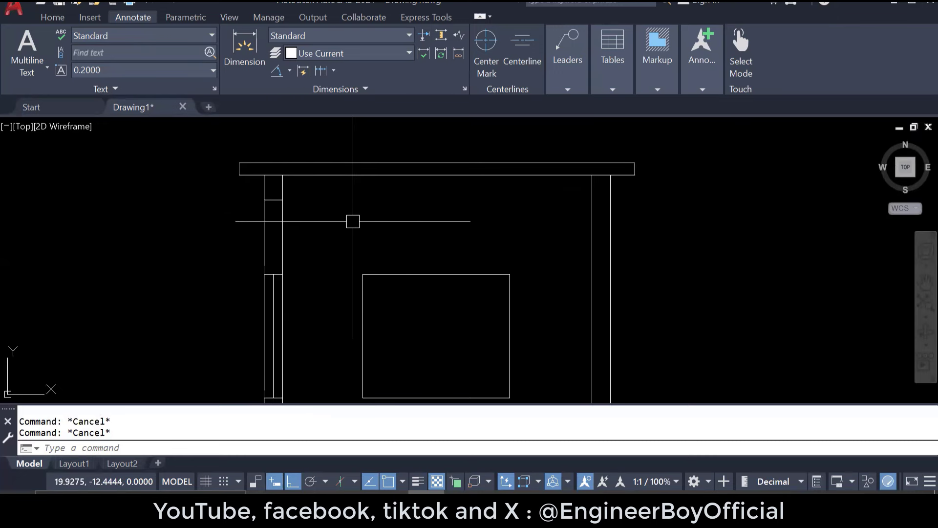
{"action": "scroll", "coordinate": [268, 268], "scroll_direction": "up", "scroll_amount": 5}
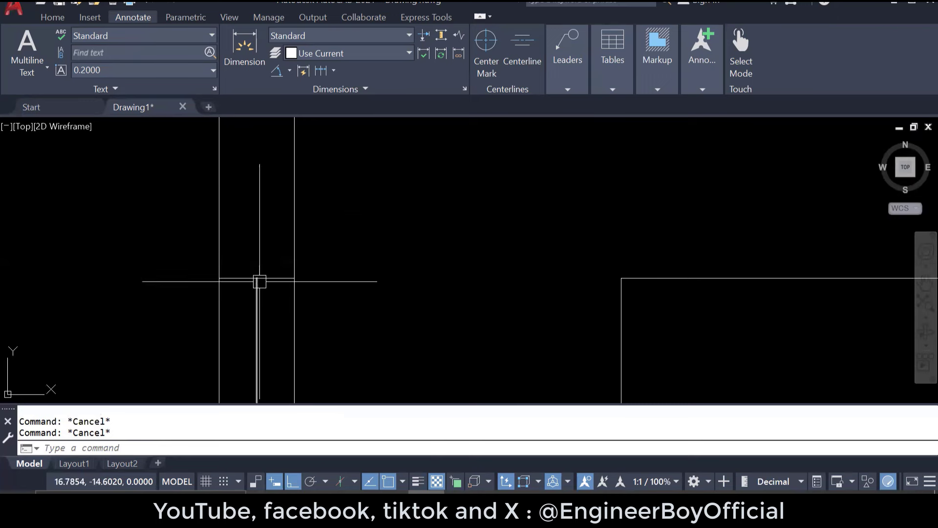
{"action": "type", "text": "o"}
{"action": "key", "text": "Return"}
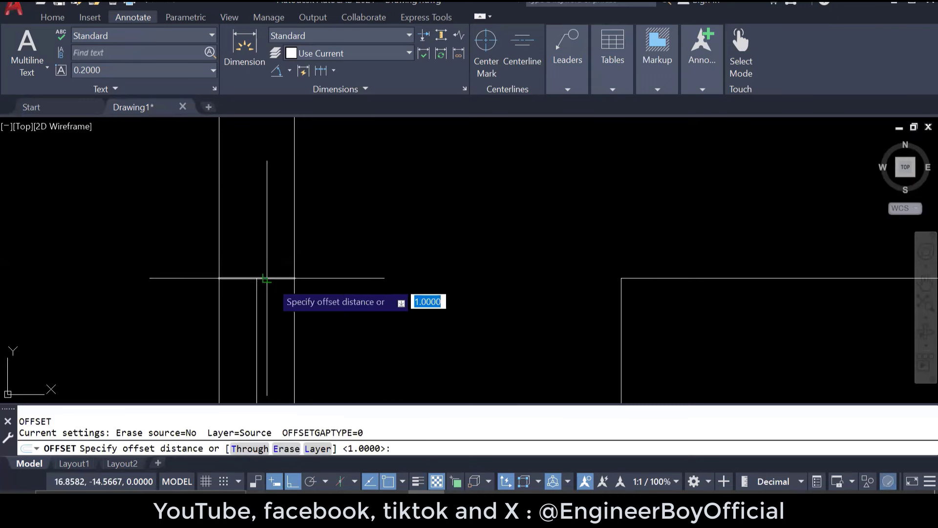
{"action": "type", "text": "0.5"}
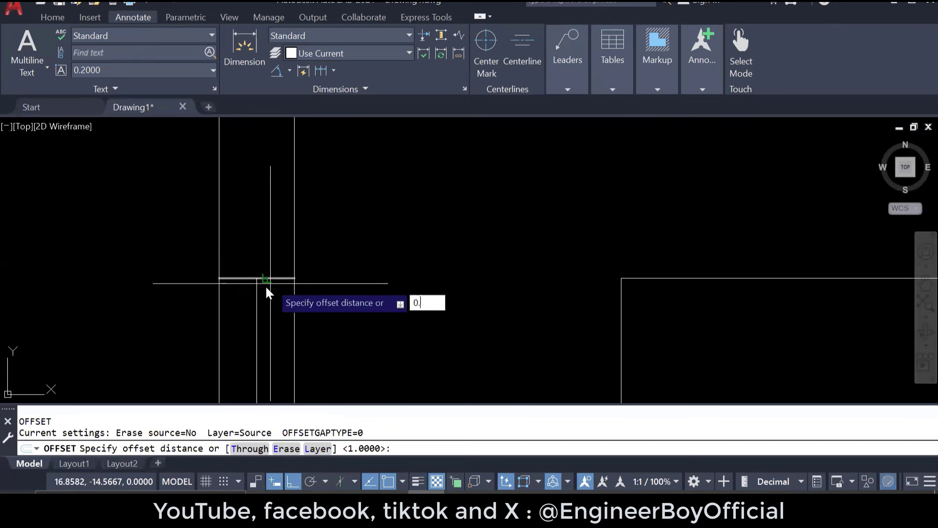
{"action": "key", "text": "Return"}
{"action": "left_click", "coordinate": [268, 278]}
{"action": "left_click", "coordinate": [276, 256]}
{"action": "key", "text": "Escape"}
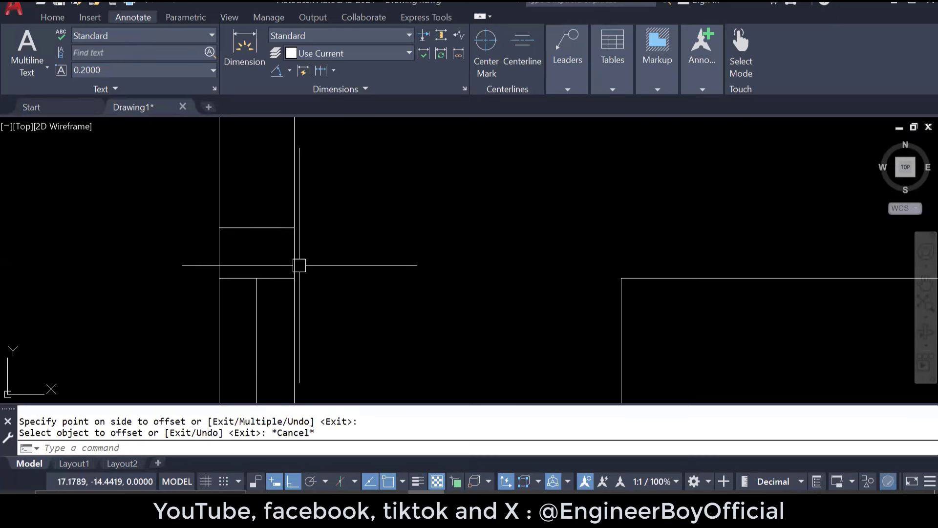
{"action": "key", "text": "Escape"}
{"action": "key", "text": "Escape"}
Step: Offset the floor line between the section's two walls downward by 0.23
{"action": "scroll", "coordinate": [306, 266], "scroll_direction": "down", "scroll_amount": 4}
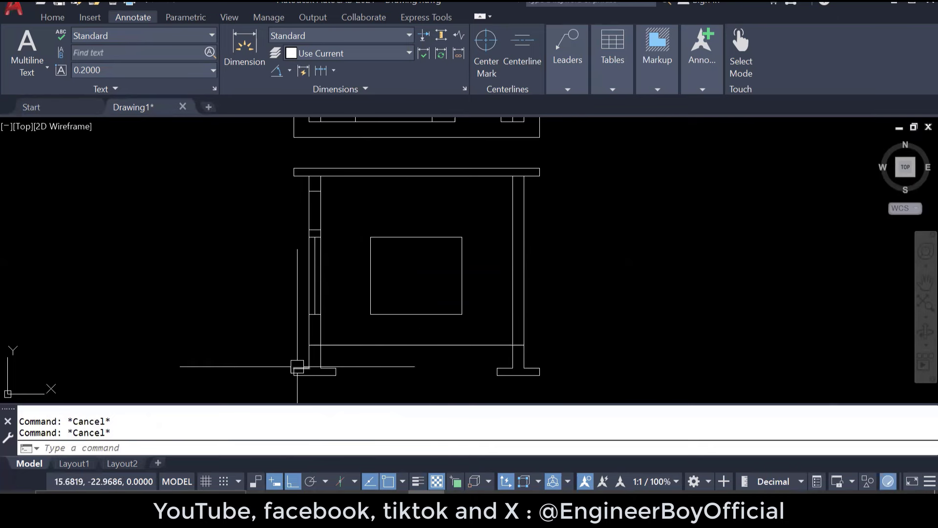
{"action": "middle_click_drag", "start_coordinate": [297, 367], "coordinate": [299, 325]}
{"action": "scroll", "coordinate": [300, 324], "scroll_direction": "up", "scroll_amount": 5}
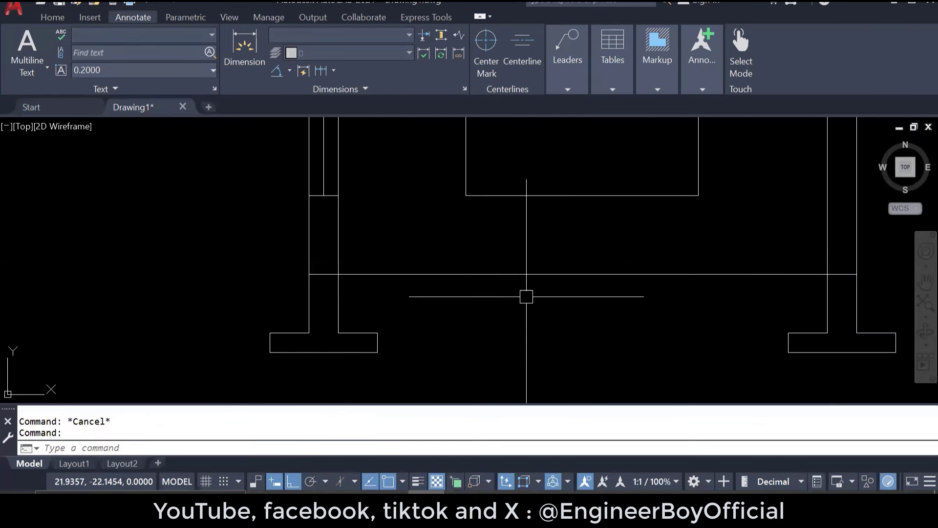
{"action": "key", "text": "Escape"}
{"action": "mouse_move", "coordinate": [527, 296]}
{"action": "middle_mouse_down"}
{"action": "mouse_move", "coordinate": [471, 268]}
{"action": "mouse_move", "coordinate": [413, 259]}
{"action": "middle_mouse_up"}
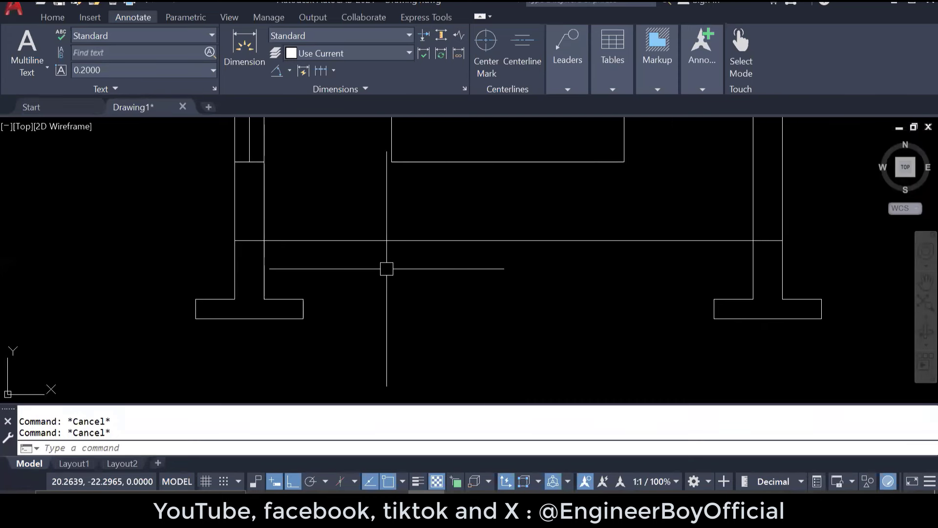
{"action": "type", "text": "o"}
{"action": "key", "text": "Return"}
{"action": "type", "text": "0"}
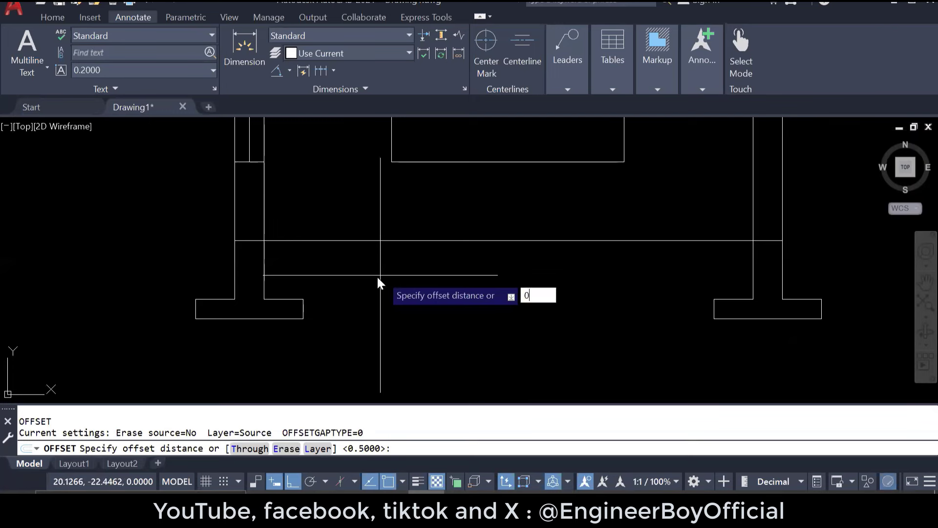
{"action": "type", "text": ".23"}
{"action": "key", "text": "Return"}
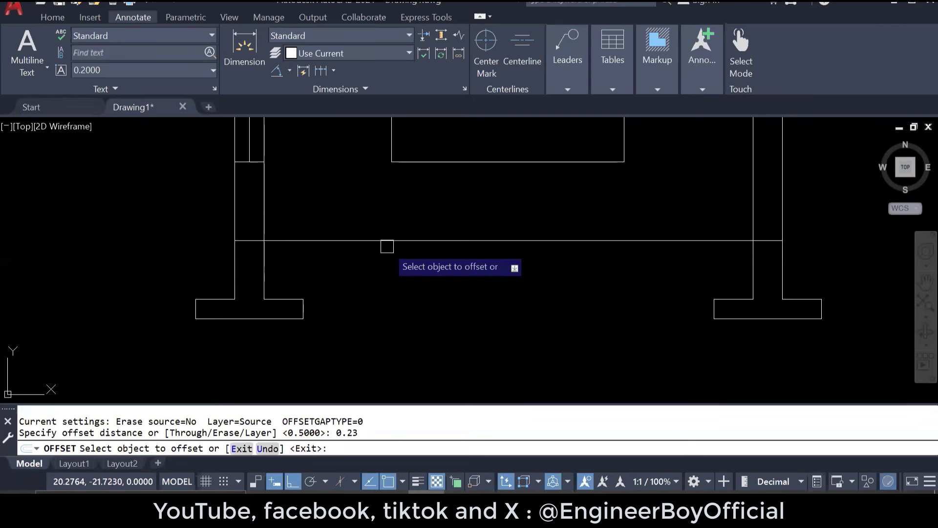
{"action": "left_click", "coordinate": [387, 244]}
{"action": "left_click", "coordinate": [398, 253]}
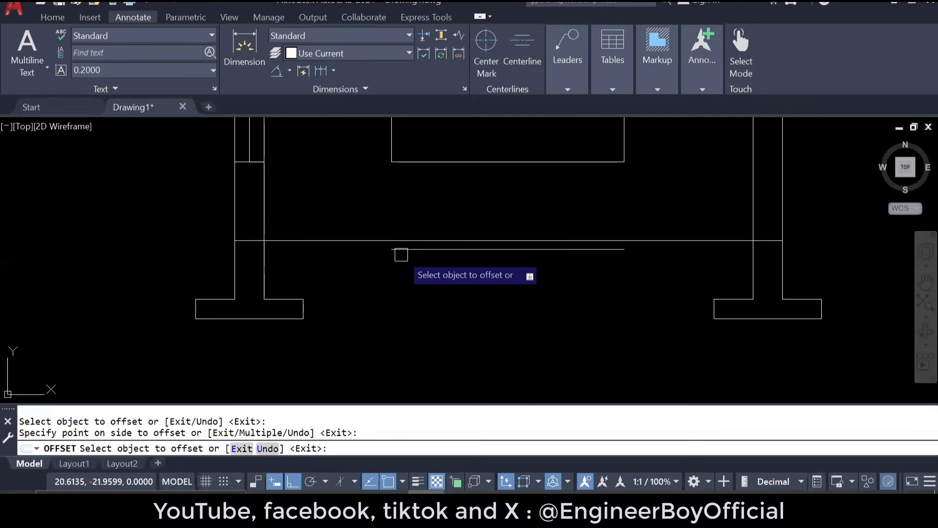
{"action": "key", "text": "Escape"}
{"action": "key", "text": "Escape"}
Step: Extend both ends of the line below the floor line to the inner faces of the walls
{"action": "type", "text": "ex"}
{"action": "key", "text": "Return"}
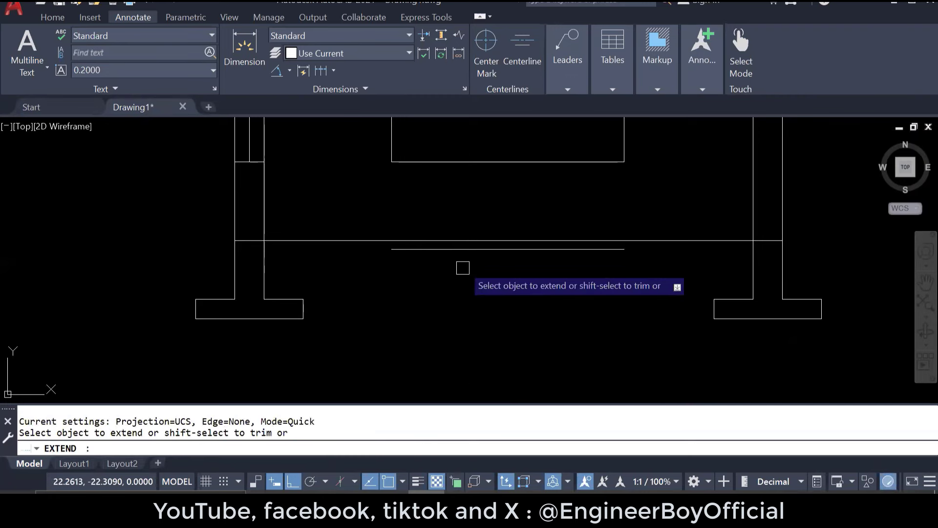
{"action": "left_click", "coordinate": [453, 252]}
{"action": "left_click", "coordinate": [568, 253]}
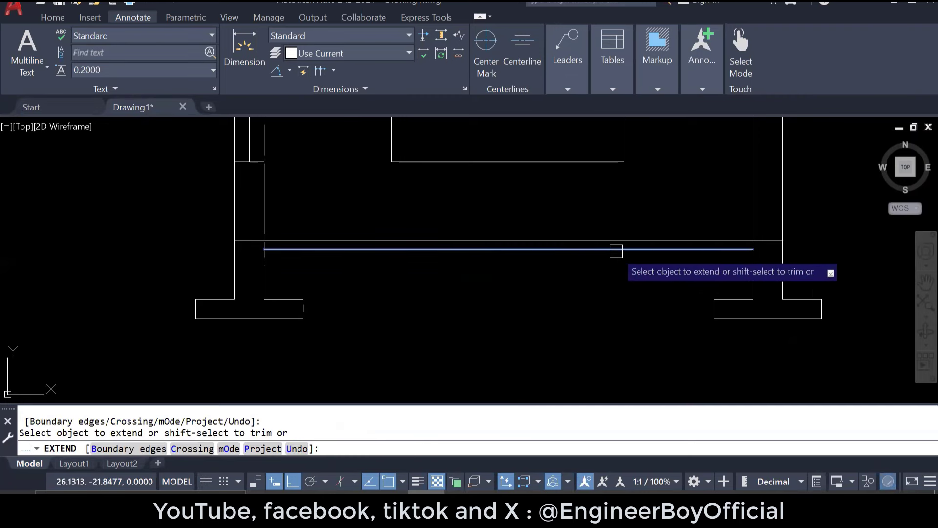
{"action": "key", "text": "Escape"}
{"action": "key", "text": "Escape"}
Step: Apply a hatch to the interior of the section's roof slab
{"action": "middle_click_drag", "start_coordinate": [526, 283], "coordinate": [524, 282]}
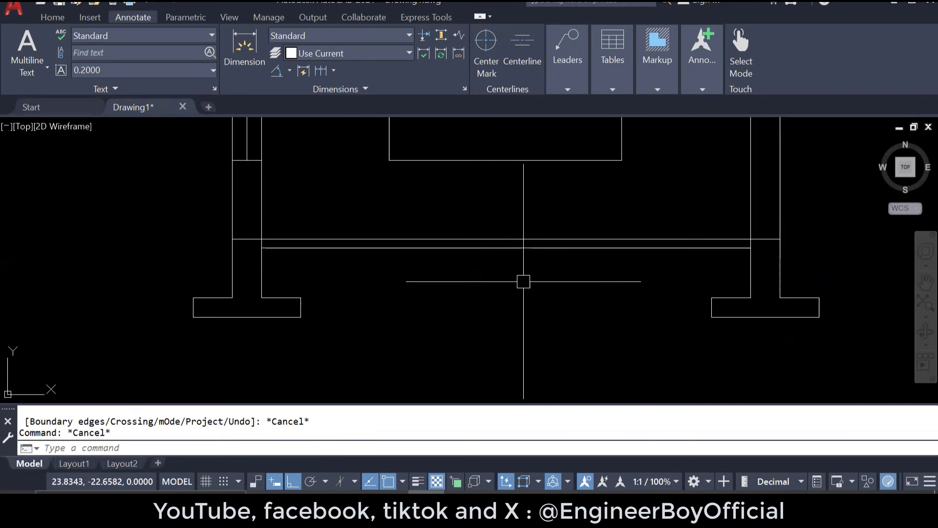
{"action": "middle_click_drag", "start_coordinate": [349, 302], "coordinate": [335, 335]}
{"action": "scroll", "coordinate": [335, 336], "scroll_direction": "down", "scroll_amount": 2}
{"action": "mouse_move", "coordinate": [419, 291]}
{"action": "middle_mouse_down"}
{"action": "mouse_move", "coordinate": [396, 322]}
{"action": "mouse_move", "coordinate": [392, 310]}
{"action": "middle_mouse_up"}
{"action": "scroll", "coordinate": [394, 323], "scroll_direction": "down", "scroll_amount": 2}
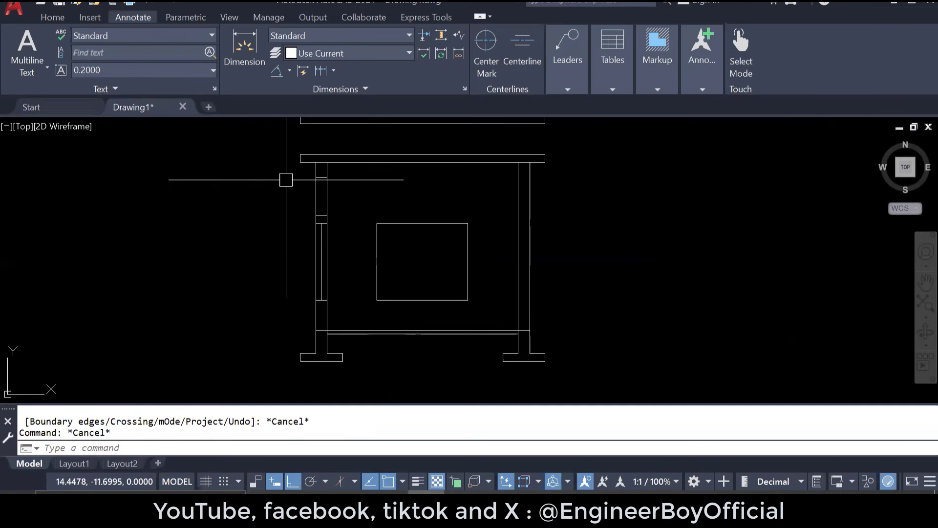
{"action": "type", "text": "h"}
{"action": "key", "text": "Return"}
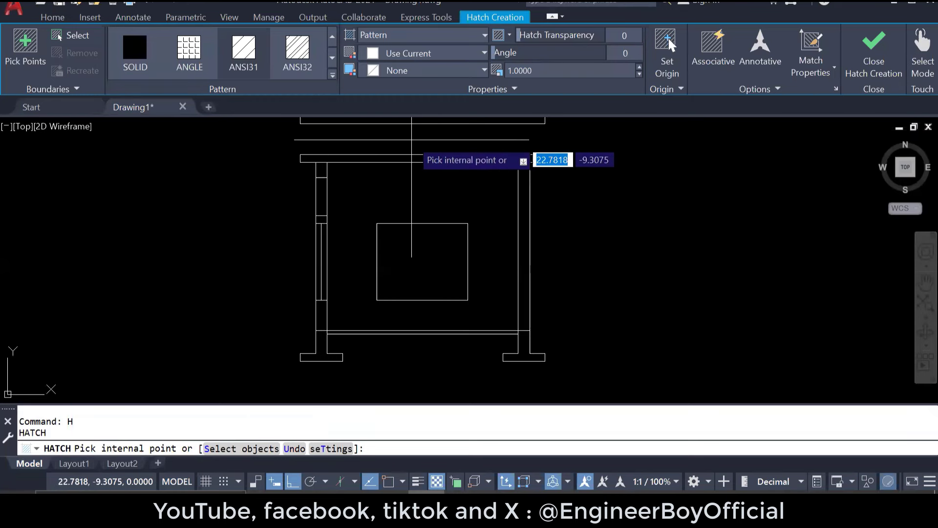
{"action": "left_click", "coordinate": [396, 158]}
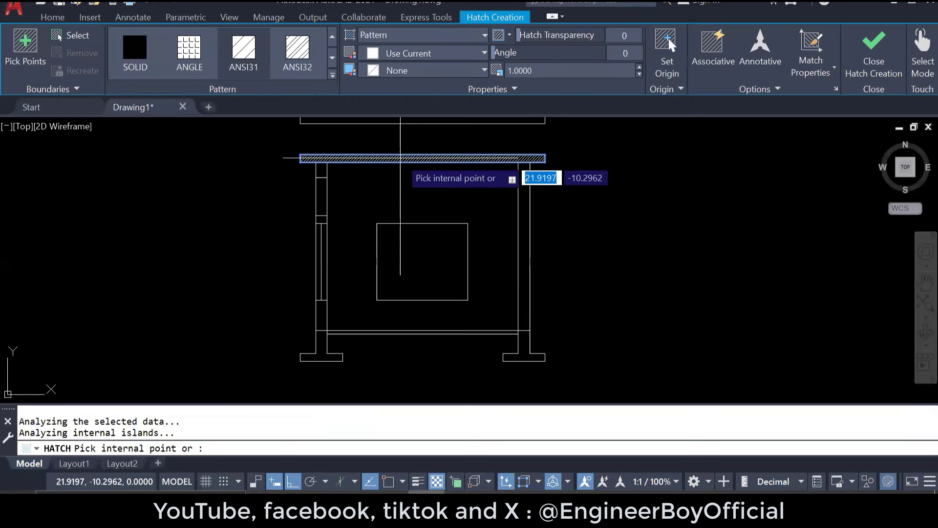
Step: Change the roof slab's hatch pattern to AR-CONC
{"action": "scroll", "coordinate": [398, 156], "scroll_direction": "up", "scroll_amount": 5}
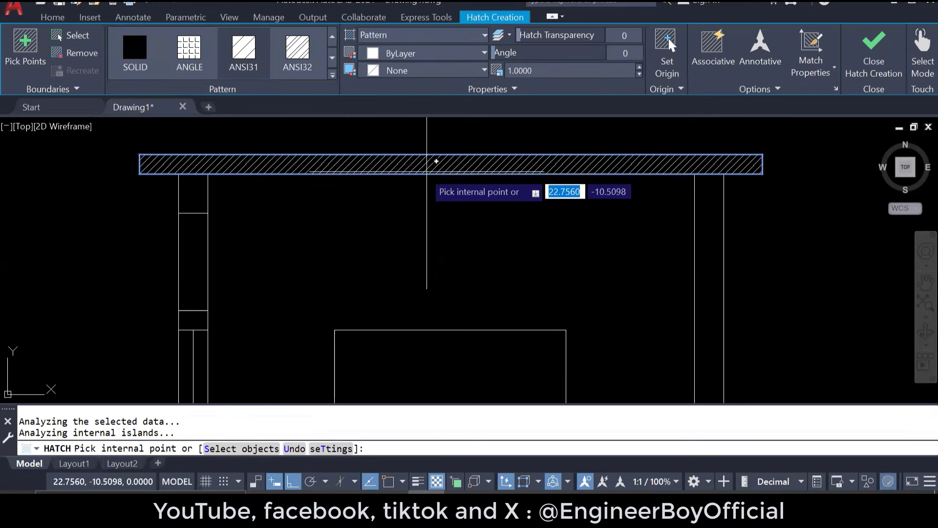
{"action": "left_click", "coordinate": [332, 75]}
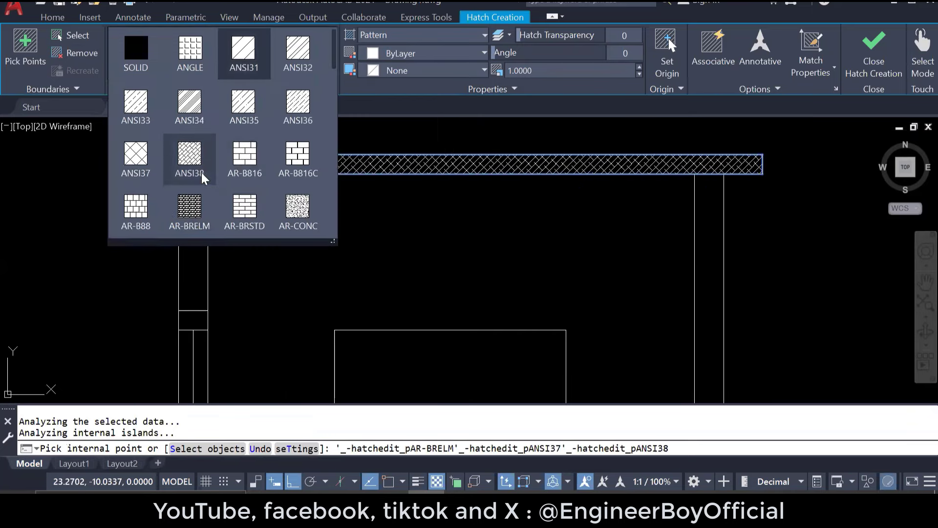
{"action": "scroll", "coordinate": [206, 171], "scroll_direction": "down", "scroll_amount": 1}
{"action": "scroll", "coordinate": [225, 181], "scroll_direction": "down", "scroll_amount": 2}
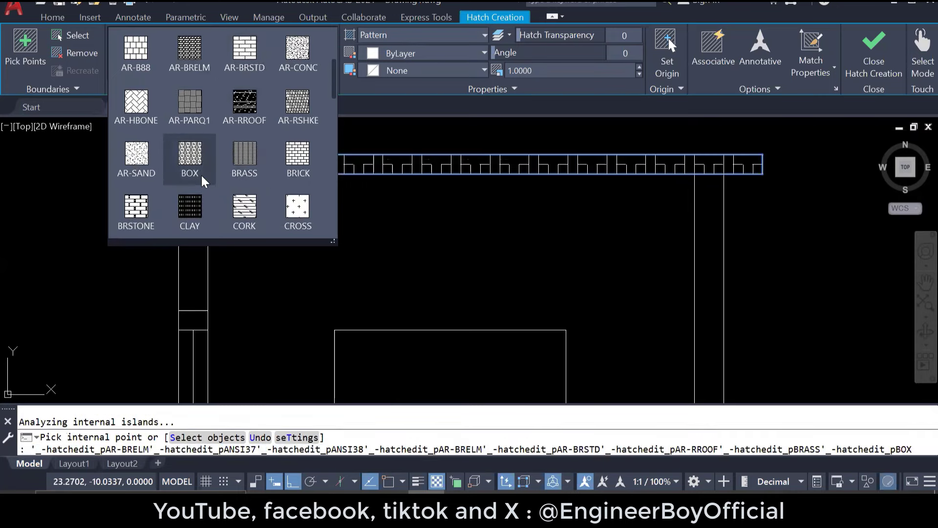
{"action": "scroll", "coordinate": [189, 161], "scroll_direction": "down", "scroll_amount": 2}
{"action": "scroll", "coordinate": [177, 154], "scroll_direction": "down", "scroll_amount": 3}
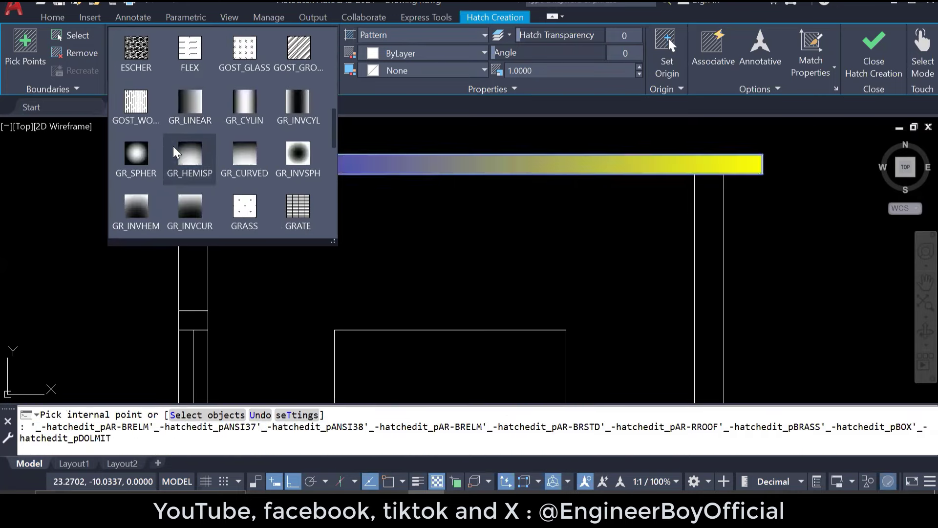
{"action": "scroll", "coordinate": [177, 153], "scroll_direction": "up", "scroll_amount": 9}
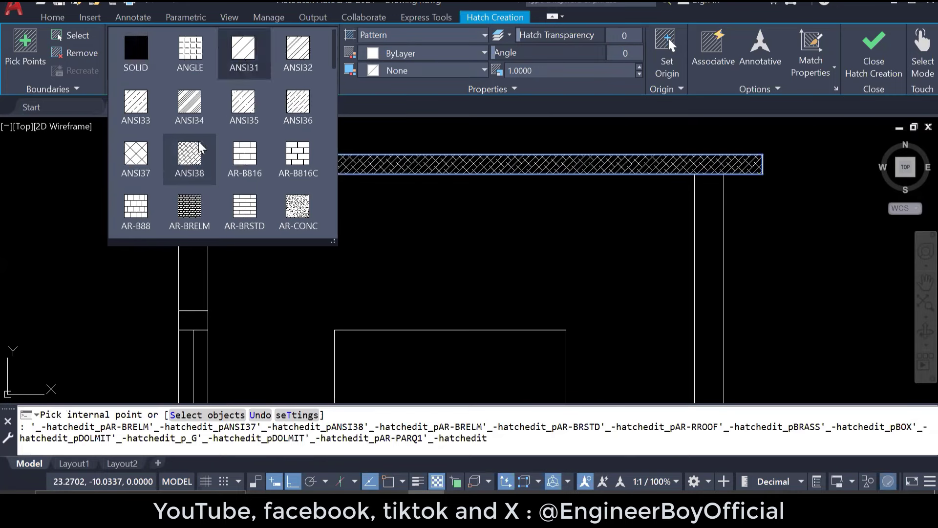
{"action": "scroll", "coordinate": [201, 147], "scroll_direction": "down", "scroll_amount": 1}
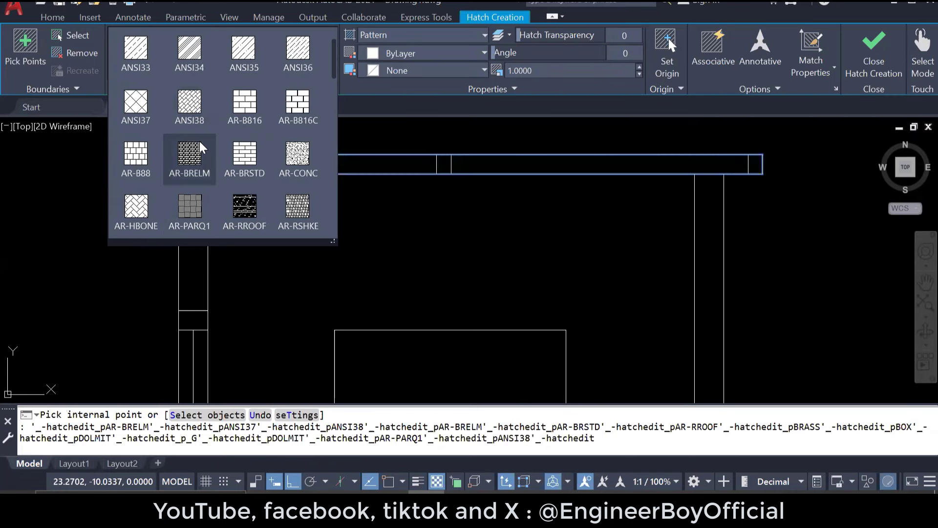
{"action": "left_click", "coordinate": [295, 168]}
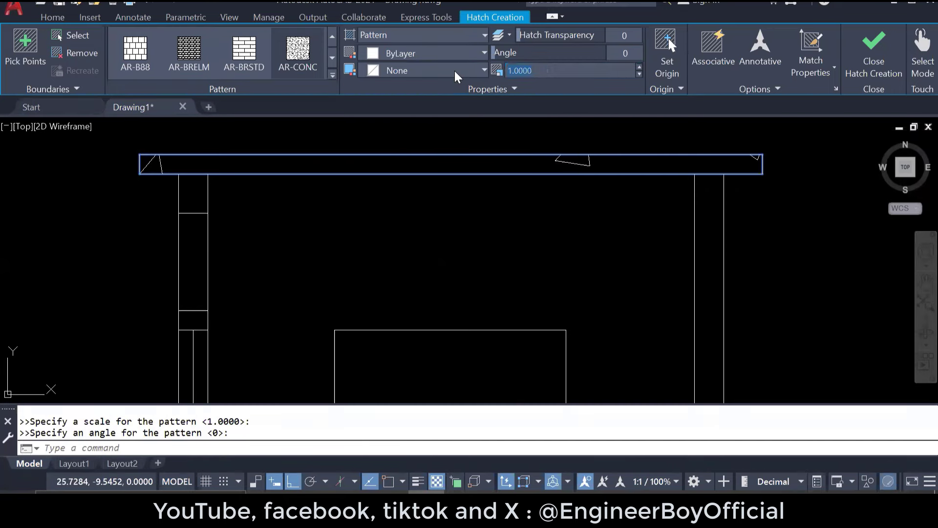
Step: Set the roof slab's hatch scale to 0.1 and finish the hatch
{"action": "type", "text": "0.1"}
{"action": "key", "text": "Return"}
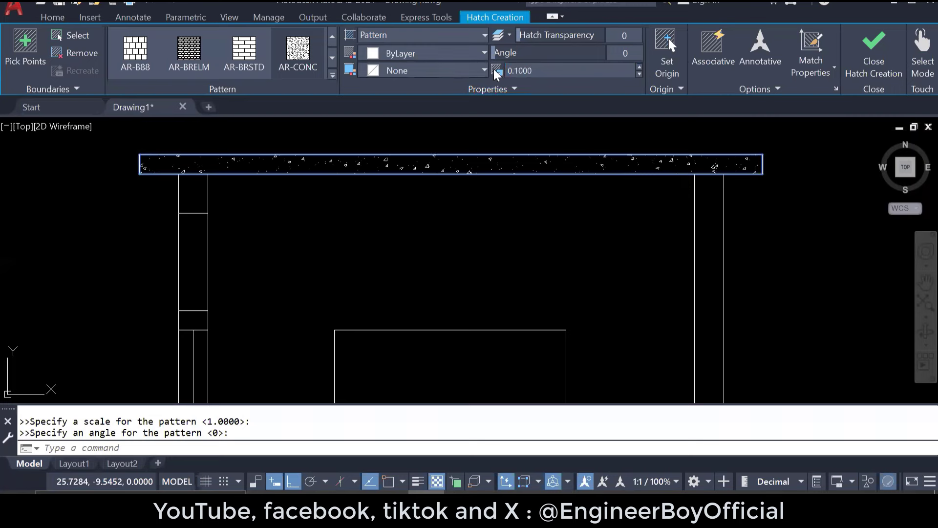
{"action": "left_click", "coordinate": [874, 48]}
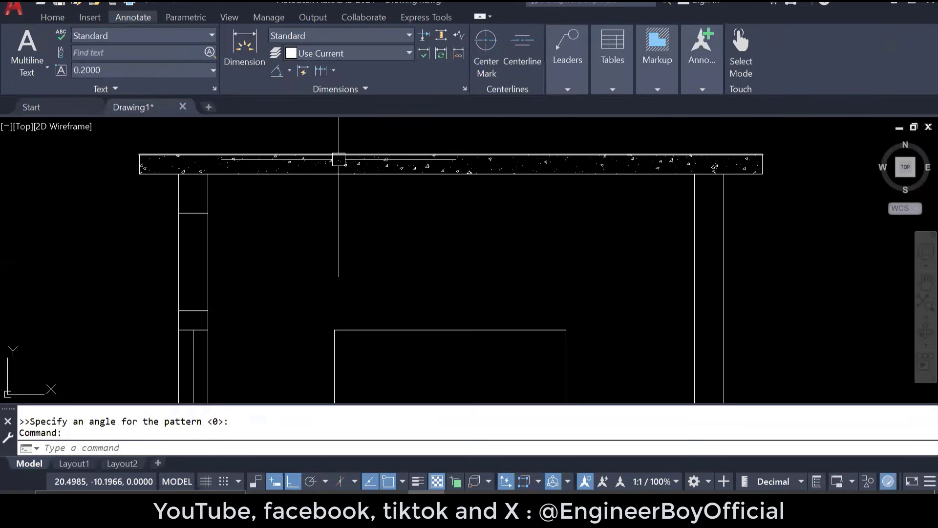
Step: Hatch the beam above the left wall, matching the properties of the roof slab's hatch
{"action": "key", "text": "Escape"}
{"action": "key", "text": "Escape"}
{"action": "scroll", "coordinate": [359, 150], "scroll_direction": "down", "scroll_amount": 4}
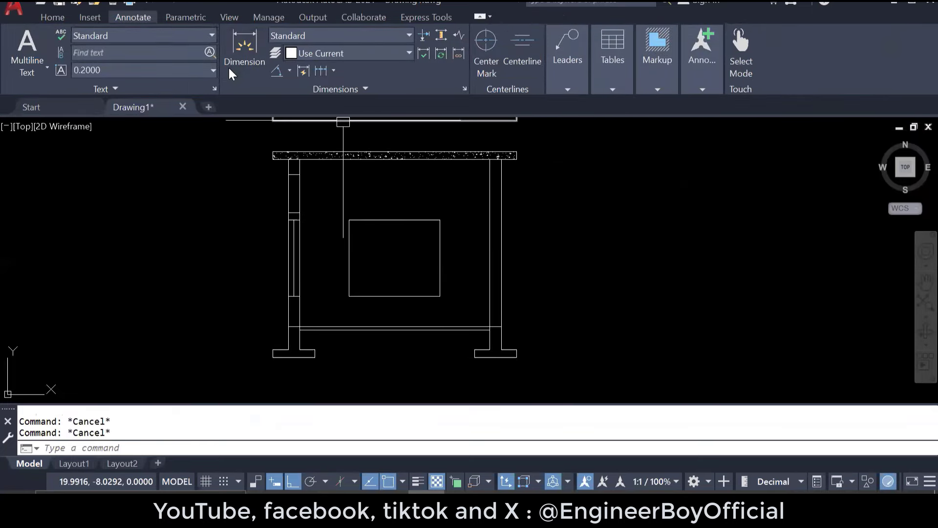
{"action": "left_click", "coordinate": [53, 18]}
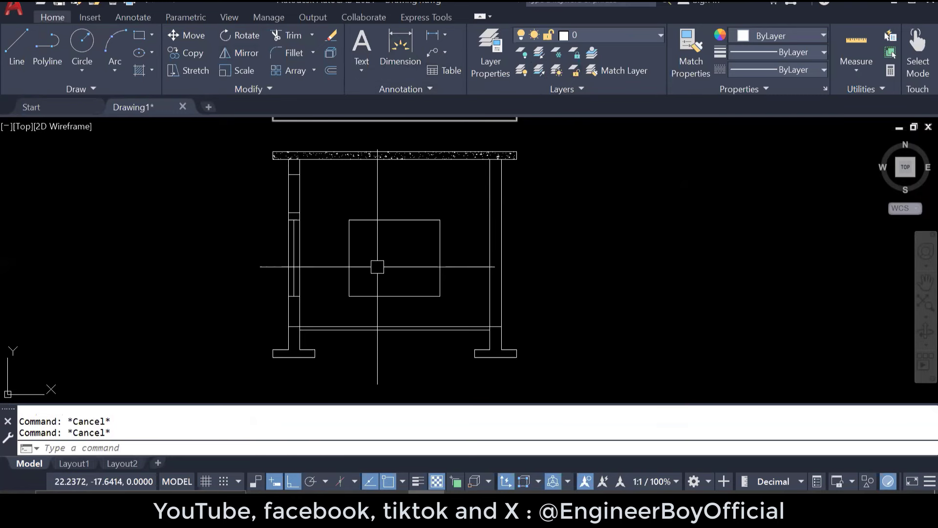
{"action": "scroll", "coordinate": [293, 199], "scroll_direction": "up", "scroll_amount": 6}
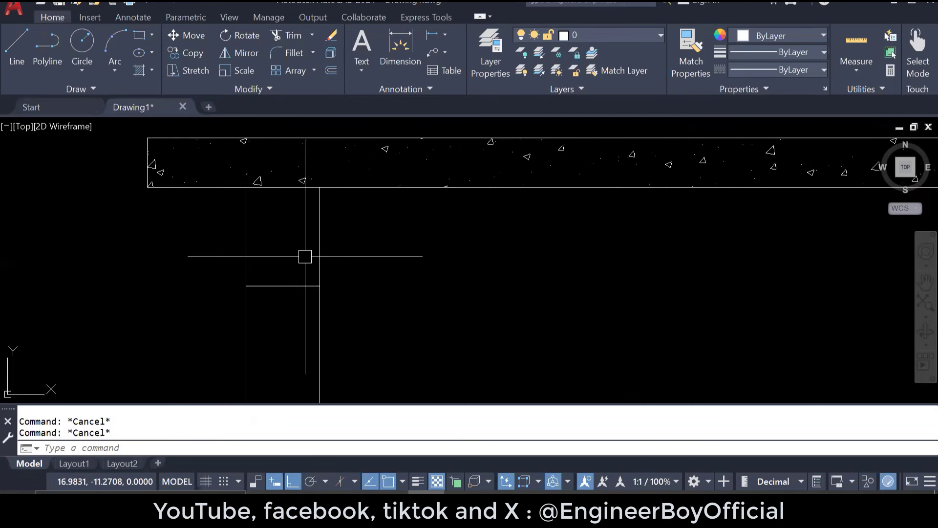
{"action": "type", "text": "h"}
{"action": "key", "text": "Return"}
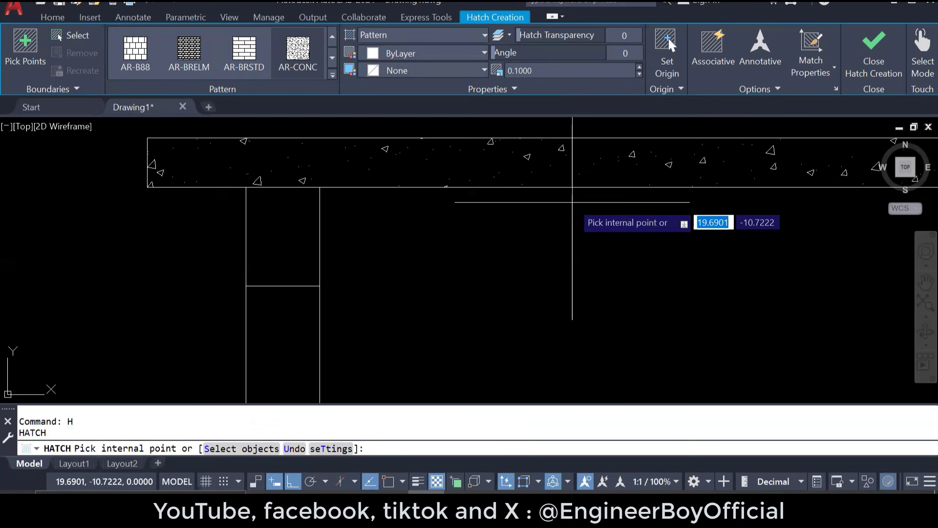
{"action": "left_click", "coordinate": [810, 72]}
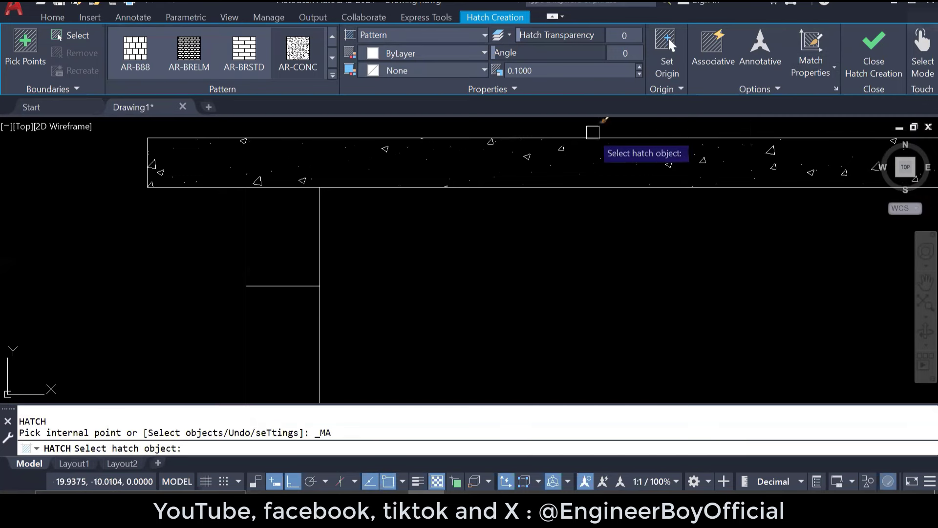
{"action": "left_click", "coordinate": [527, 160]}
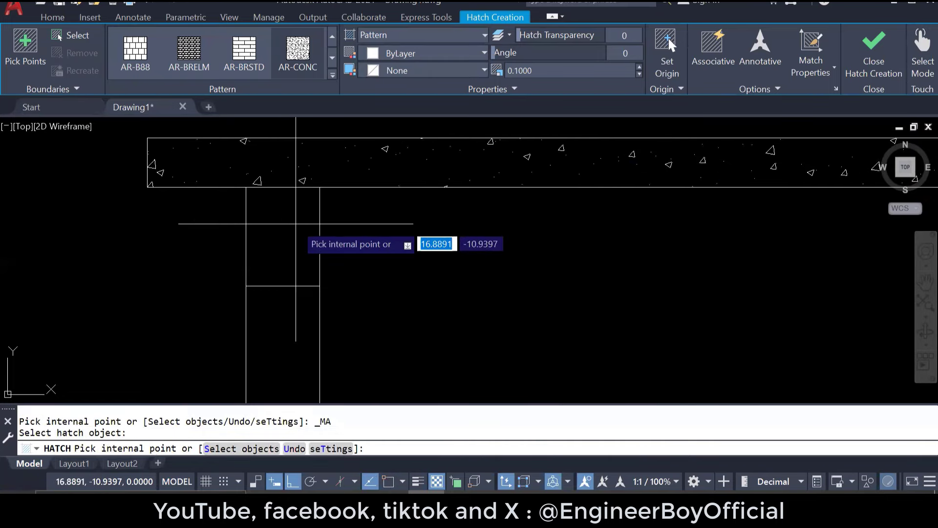
{"action": "left_click", "coordinate": [295, 224]}
Step: Add the same concrete hatch to both footings and the floor slab, and finish the hatch
{"action": "scroll", "coordinate": [144, 217], "scroll_direction": "down", "scroll_amount": 3}
{"action": "scroll", "coordinate": [675, 229], "scroll_direction": "up", "scroll_amount": 3}
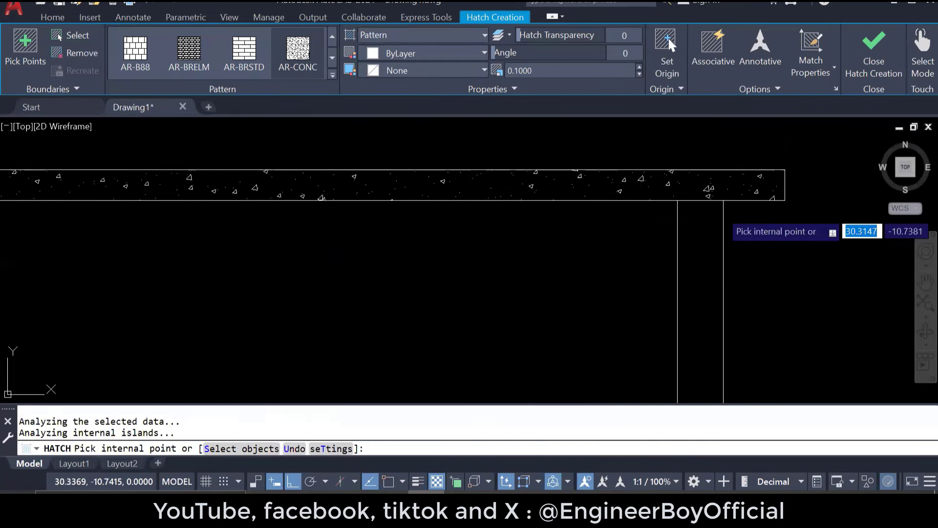
{"action": "scroll", "coordinate": [674, 230], "scroll_direction": "down", "scroll_amount": 3}
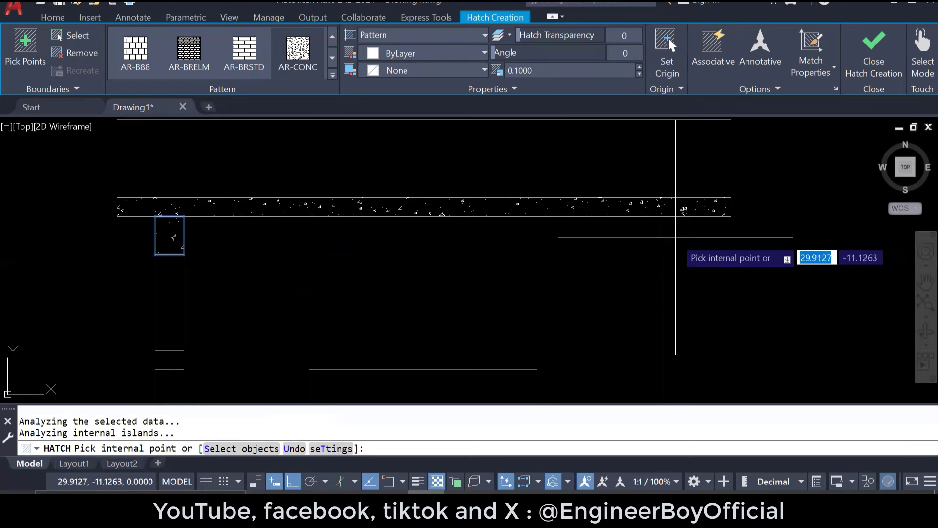
{"action": "scroll", "coordinate": [421, 162], "scroll_direction": "down", "scroll_amount": 4}
{"action": "scroll", "coordinate": [336, 372], "scroll_direction": "up", "scroll_amount": 4}
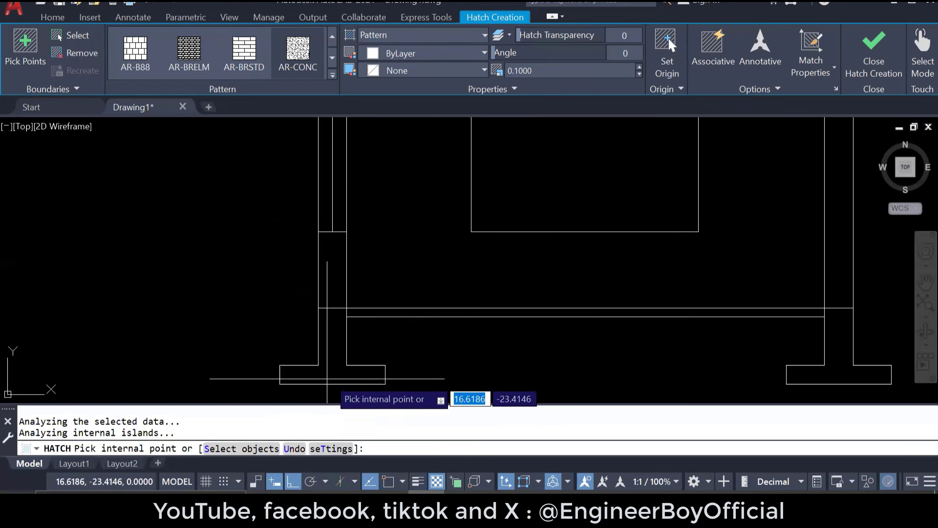
{"action": "left_click", "coordinate": [335, 366]}
{"action": "middle_click_drag", "start_coordinate": [750, 368], "coordinate": [656, 294]}
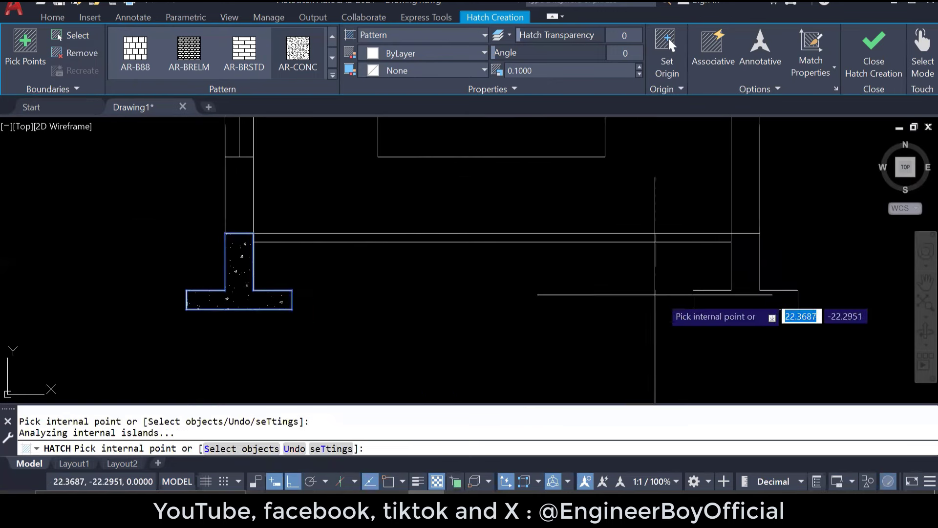
{"action": "left_click", "coordinate": [742, 297]}
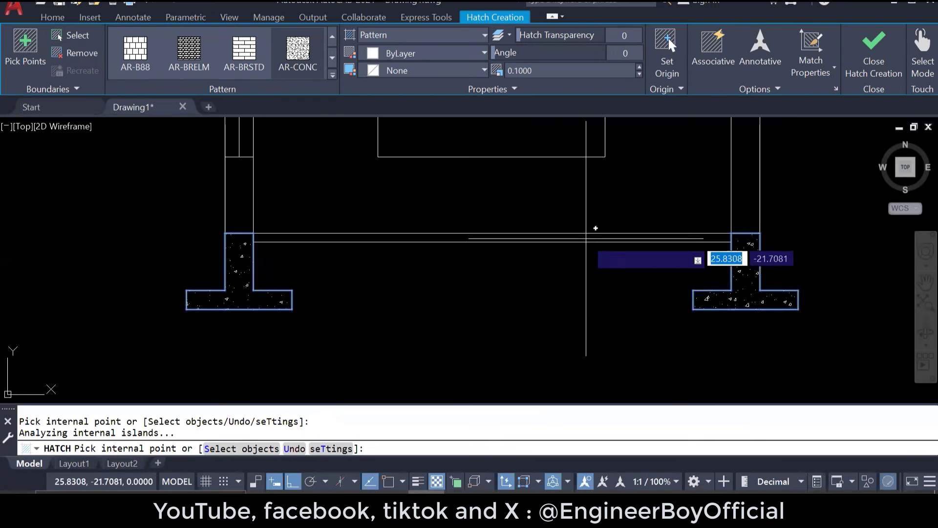
{"action": "left_click", "coordinate": [585, 238]}
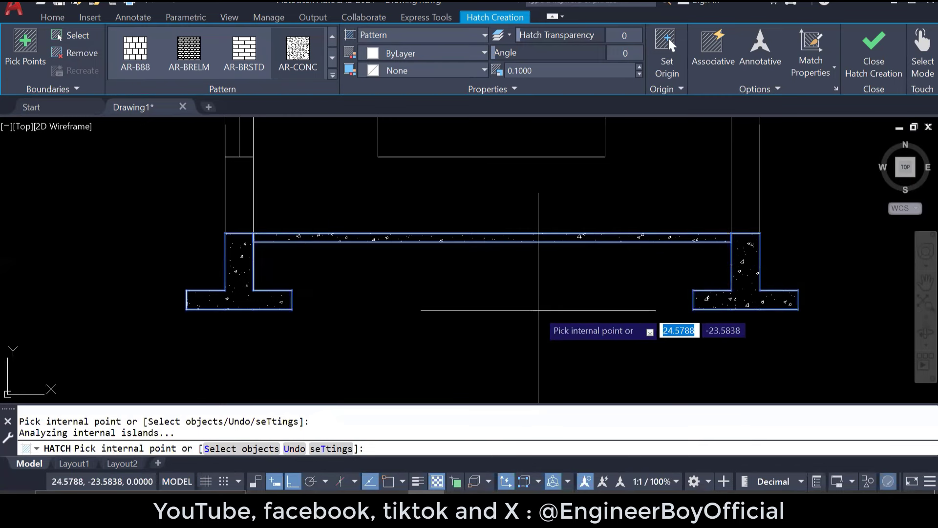
{"action": "key", "text": "Return"}
{"action": "scroll", "coordinate": [538, 310], "scroll_direction": "down", "scroll_amount": 2}
{"action": "key", "text": "Escape"}
{"action": "key", "text": "Escape"}
Step: Draw a horizontal line from the underside of the left beam to the outer face of the right wall
{"action": "middle_click_drag", "start_coordinate": [563, 253], "coordinate": [478, 380]}
{"action": "type", "text": "l"}
{"action": "key", "text": "Return"}
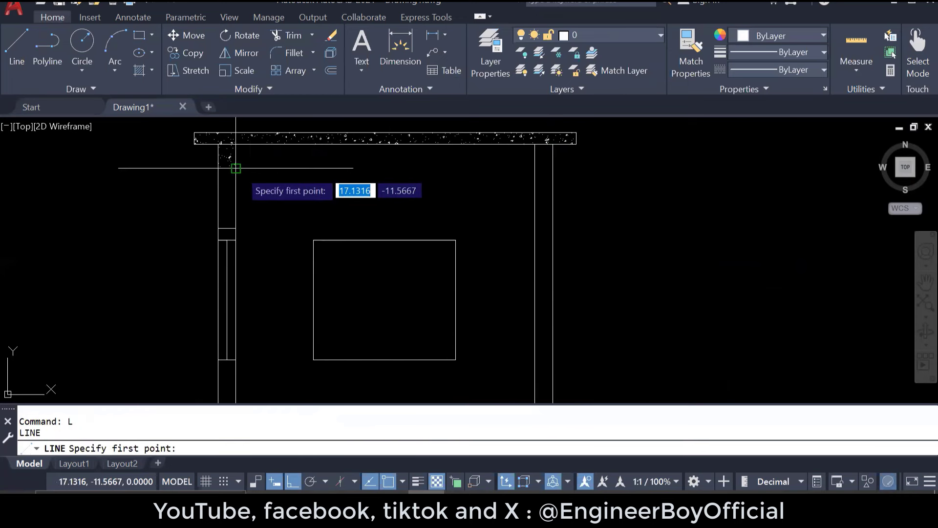
{"action": "left_click", "coordinate": [218, 168]}
{"action": "scroll", "coordinate": [570, 167], "scroll_direction": "up", "scroll_amount": 2}
{"action": "left_click", "coordinate": [543, 168]}
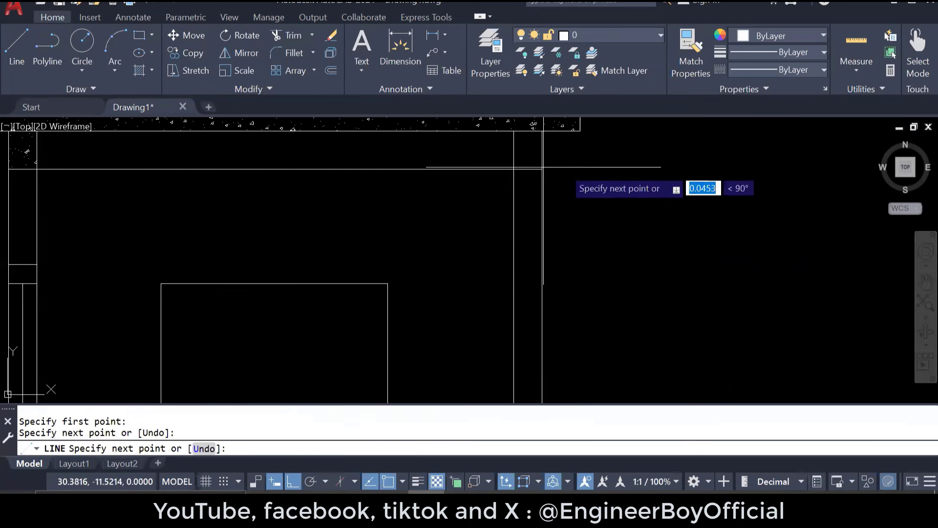
{"action": "key", "text": "Escape"}
Step: Trim the beam line between the walls so that only the segment inside the right wall remains
{"action": "key", "text": "Escape"}
{"action": "key", "text": "Escape"}
{"action": "key", "text": "Return"}
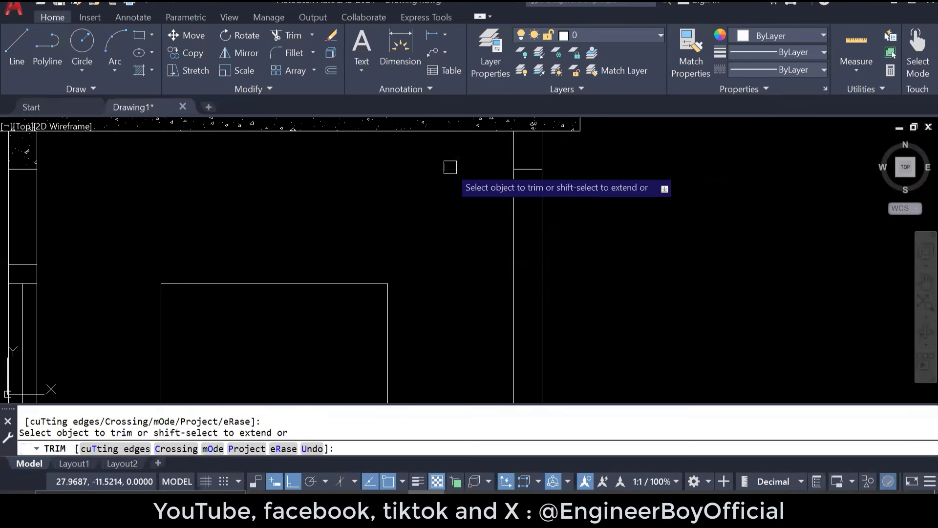
{"action": "key", "text": "Escape"}
Step: Hatch the beam at the head of the right wall with AR-CONC at scale 0.1
{"action": "scroll", "coordinate": [542, 151], "scroll_direction": "up", "scroll_amount": 3}
{"action": "middle_click_drag", "start_coordinate": [540, 149], "coordinate": [522, 216]}
{"action": "key", "text": "Escape"}
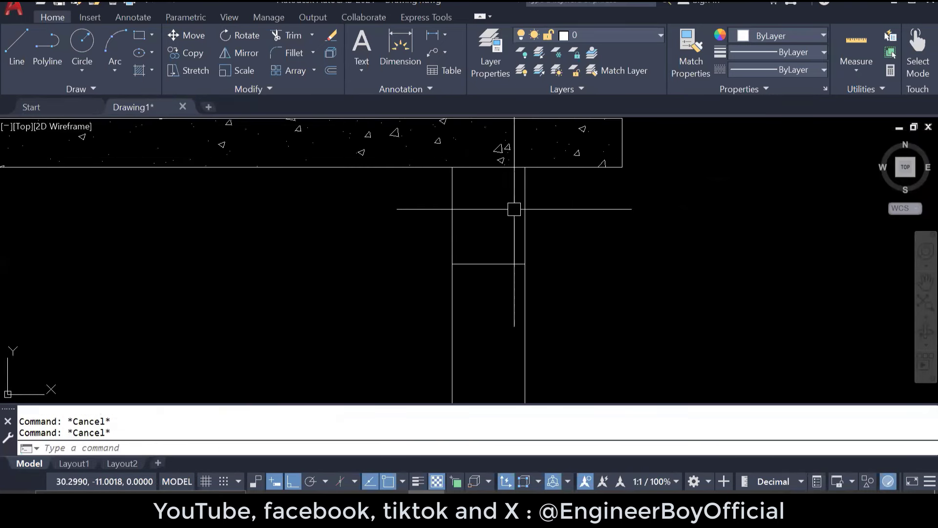
{"action": "type", "text": "h"}
{"action": "key", "text": "Return"}
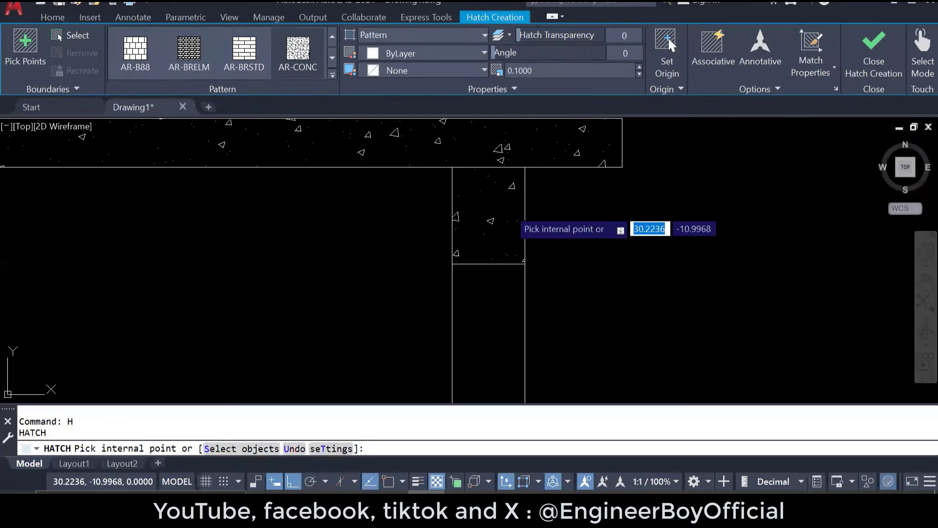
{"action": "left_click", "coordinate": [510, 205]}
{"action": "key", "text": "Return"}
{"action": "scroll", "coordinate": [554, 198], "scroll_direction": "down", "scroll_amount": 4}
{"action": "key", "text": "Escape"}
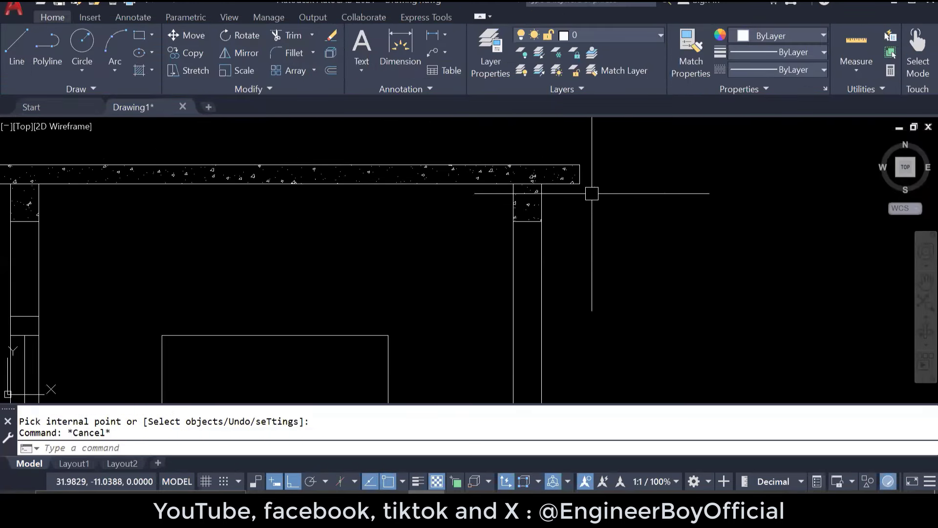
Step: Hatch the lintel above the window in the left wall with AR-CONC at scale 0.1
{"action": "scroll", "coordinate": [592, 193], "scroll_direction": "down", "scroll_amount": 4}
{"action": "middle_click_drag", "start_coordinate": [410, 292], "coordinate": [407, 263]}
{"action": "key", "text": "Escape"}
{"action": "scroll", "coordinate": [373, 216], "scroll_direction": "up", "scroll_amount": 6}
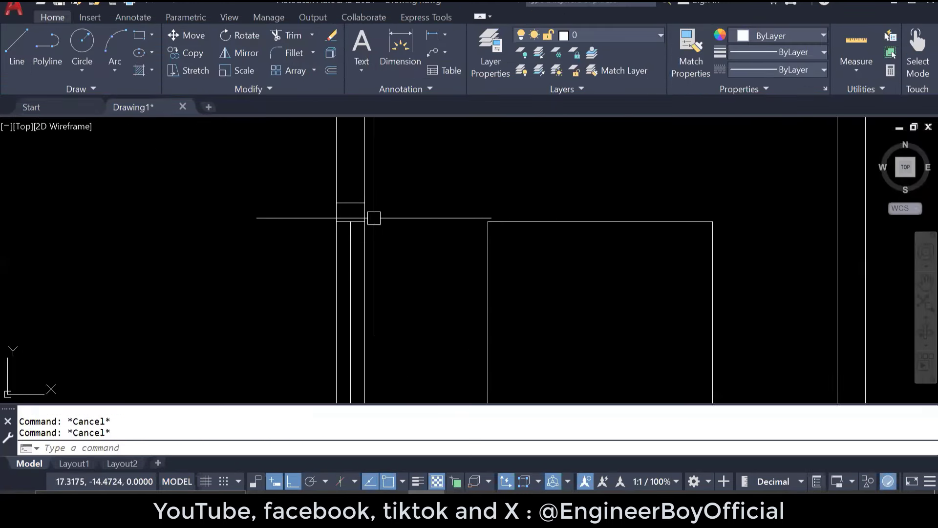
{"action": "type", "text": "h"}
{"action": "key", "text": "Return"}
{"action": "left_click", "coordinate": [338, 209]}
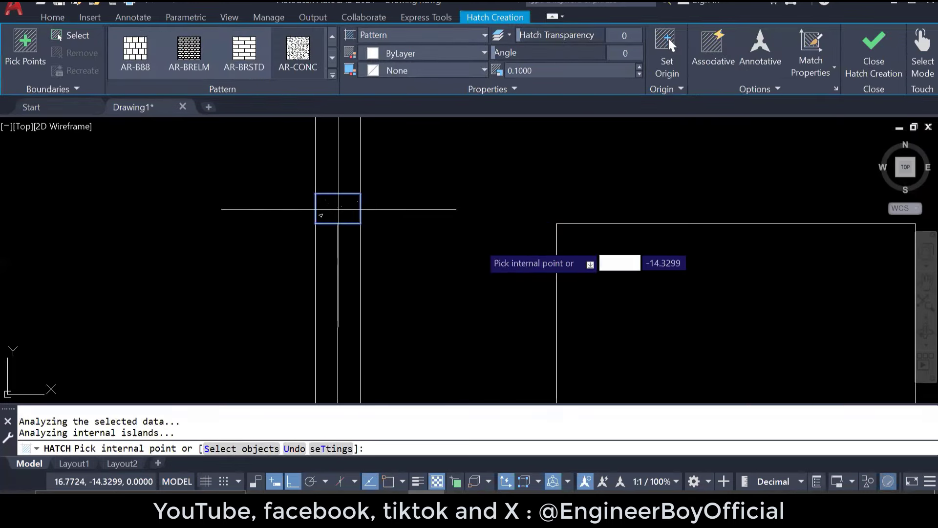
{"action": "key", "text": "Escape"}
{"action": "key", "text": "Escape"}
Step: Hatch the right wall between beam and footing and change its pattern to GOST_GROUND
{"action": "scroll", "coordinate": [386, 252], "scroll_direction": "down", "scroll_amount": 5}
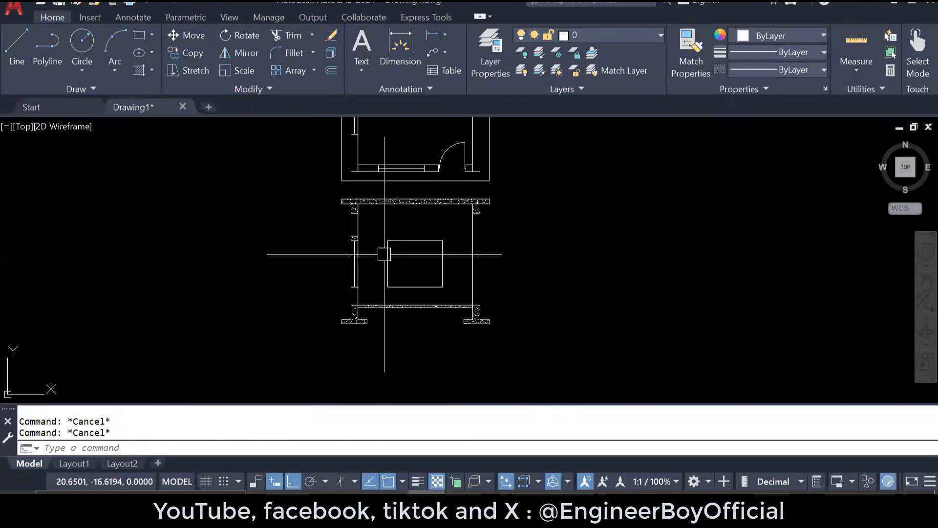
{"action": "type", "text": "h"}
{"action": "key", "text": "Return"}
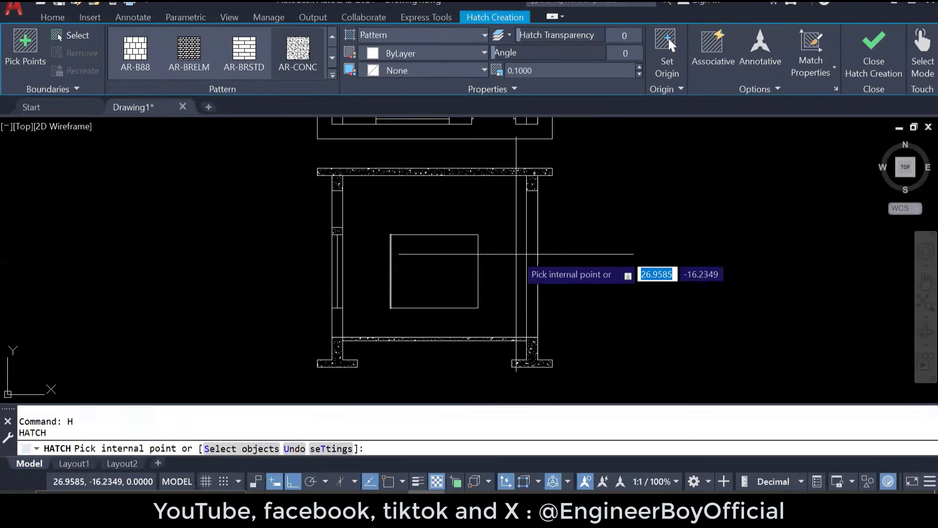
{"action": "left_click", "coordinate": [536, 254]}
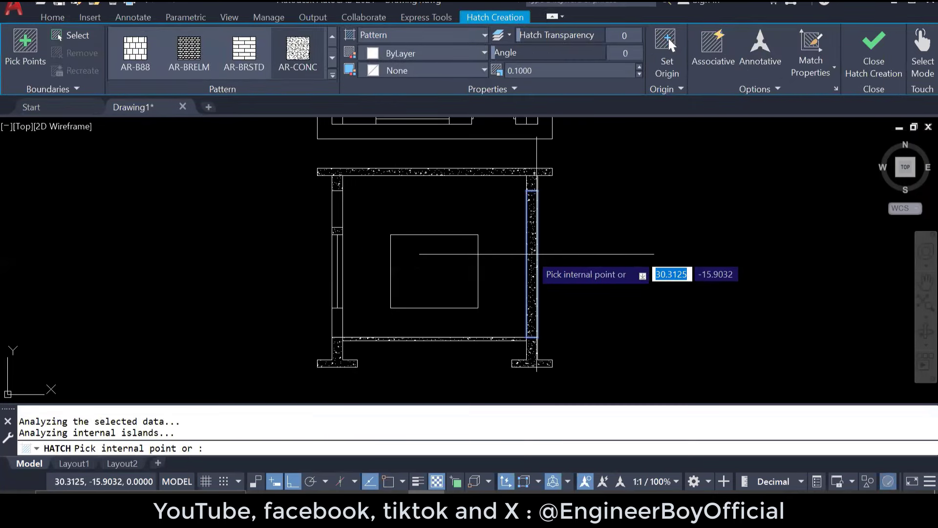
{"action": "left_click", "coordinate": [332, 76]}
{"action": "left_click", "coordinate": [255, 203]}
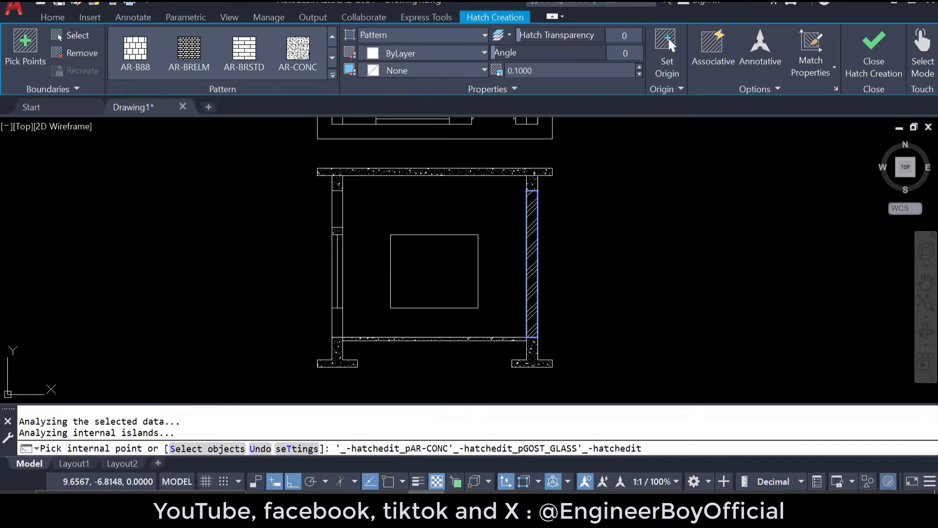
Step: Add the GOST_GROUND hatch to the left wall above the lintel and below the window, and finish the hatch
{"action": "left_click", "coordinate": [342, 212]}
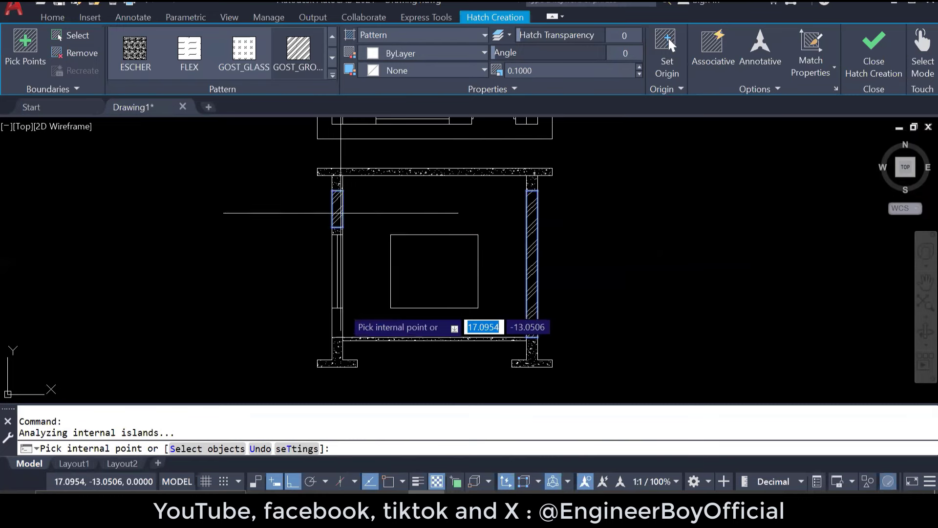
{"action": "left_click", "coordinate": [341, 327]}
{"action": "key", "text": "Return"}
{"action": "key", "text": "Escape"}
{"action": "middle_click_drag", "start_coordinate": [495, 308], "coordinate": [499, 281]}
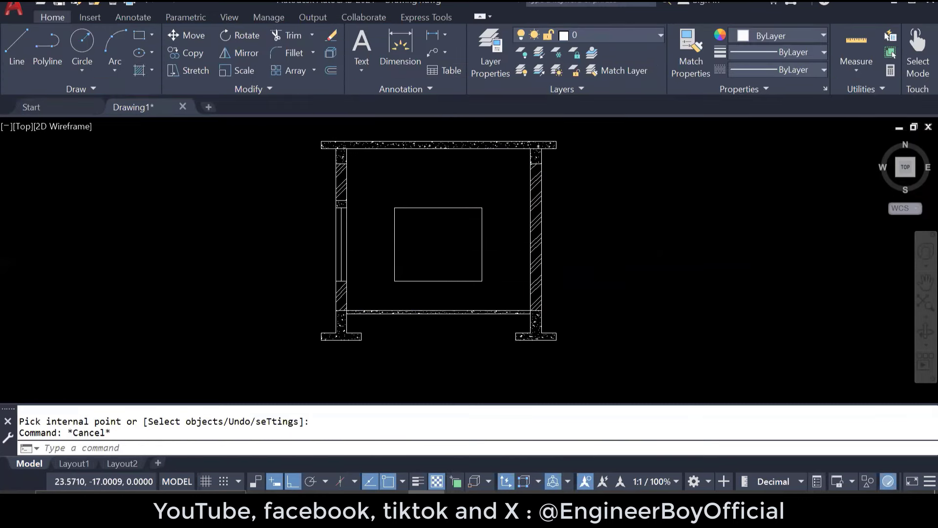
Step: Draw a vertical line through the middle of the window rectangle between its upper and lower edges
{"action": "scroll", "coordinate": [442, 244], "scroll_direction": "up", "scroll_amount": 2}
{"action": "type", "text": "L"}
{"action": "key", "text": "Return"}
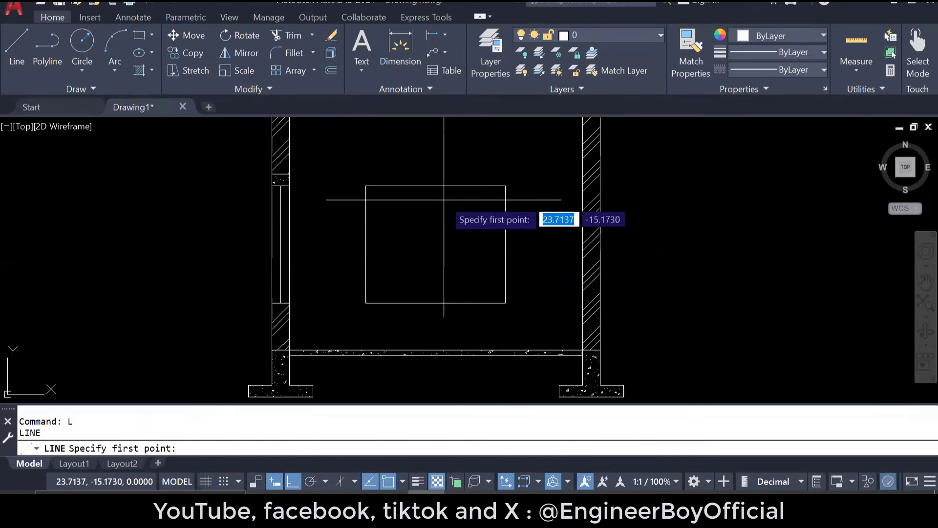
{"action": "key", "text": "Escape"}
{"action": "key", "text": "Escape"}
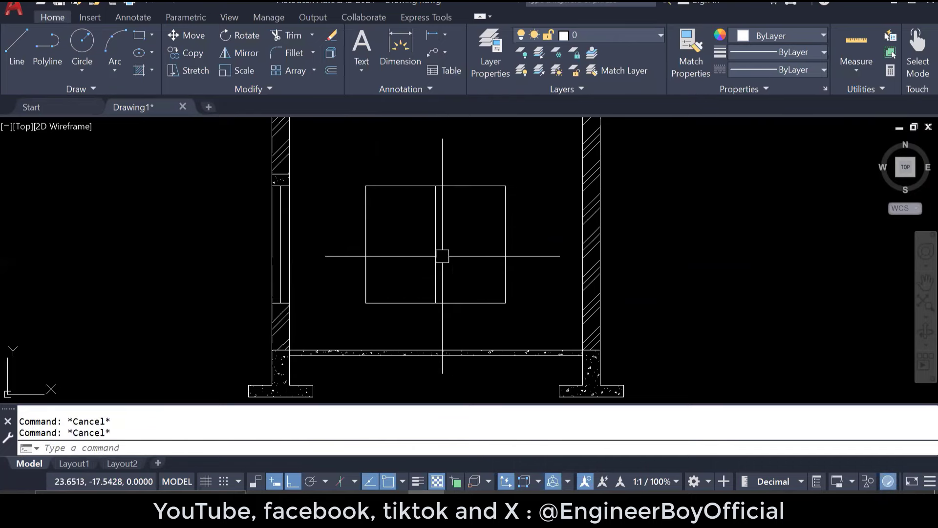
Step: Apply a hatch to the right half of the window rectangle and change its pattern to ANSI32
{"action": "scroll", "coordinate": [442, 256], "scroll_direction": "down", "scroll_amount": 2}
{"action": "scroll", "coordinate": [440, 254], "scroll_direction": "up", "scroll_amount": 2}
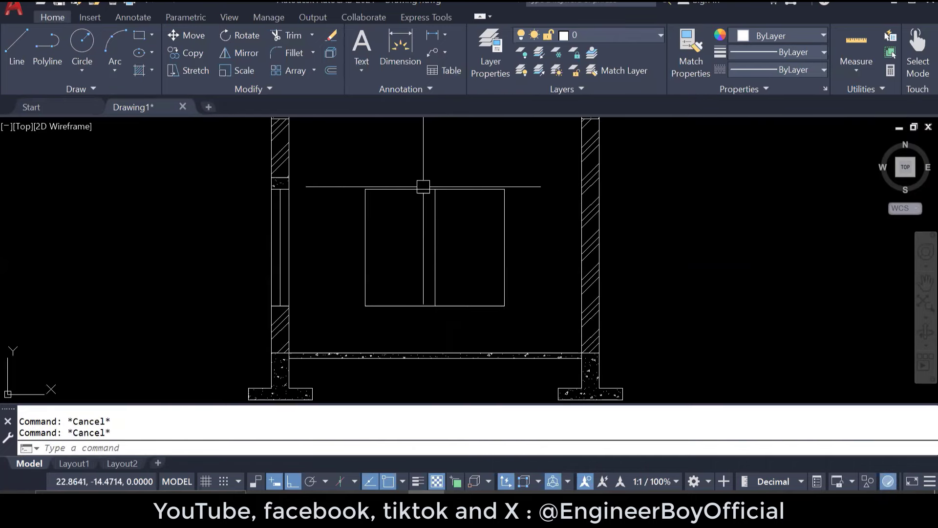
{"action": "type", "text": "h"}
{"action": "key", "text": "Return"}
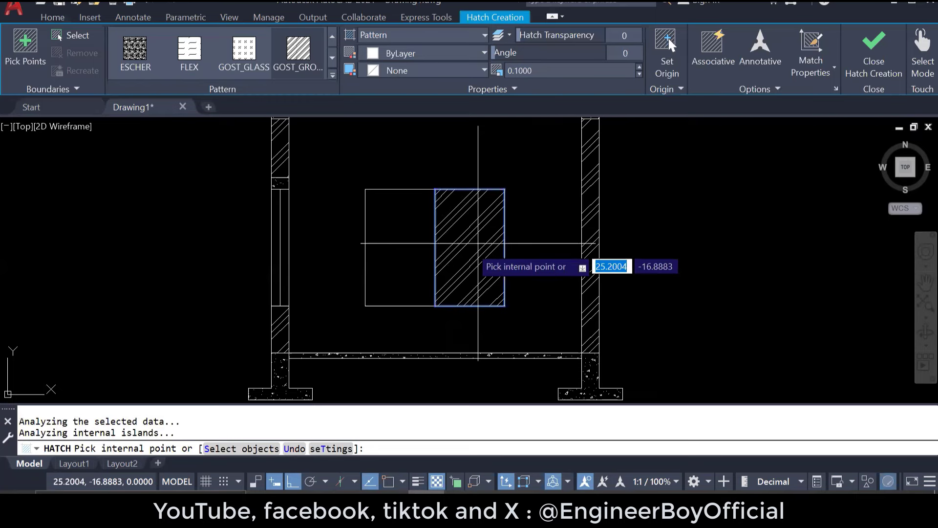
{"action": "left_click", "coordinate": [298, 48]}
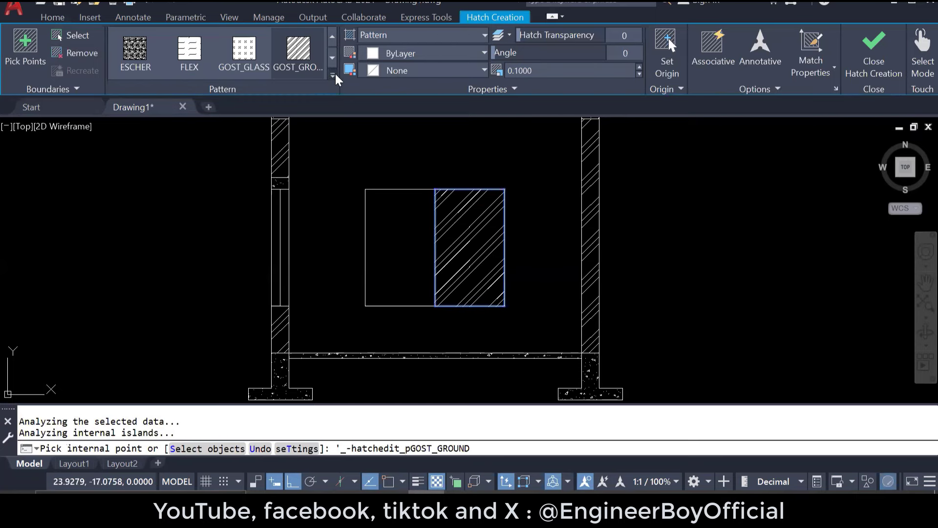
{"action": "left_click", "coordinate": [332, 75]}
{"action": "scroll", "coordinate": [244, 127], "scroll_direction": "up", "scroll_amount": 3}
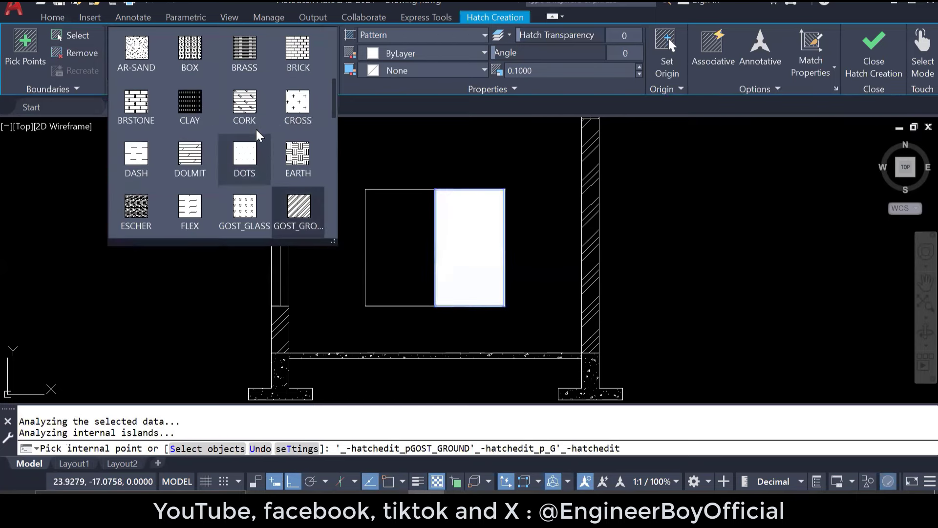
{"action": "scroll", "coordinate": [196, 127], "scroll_direction": "up", "scroll_amount": 3}
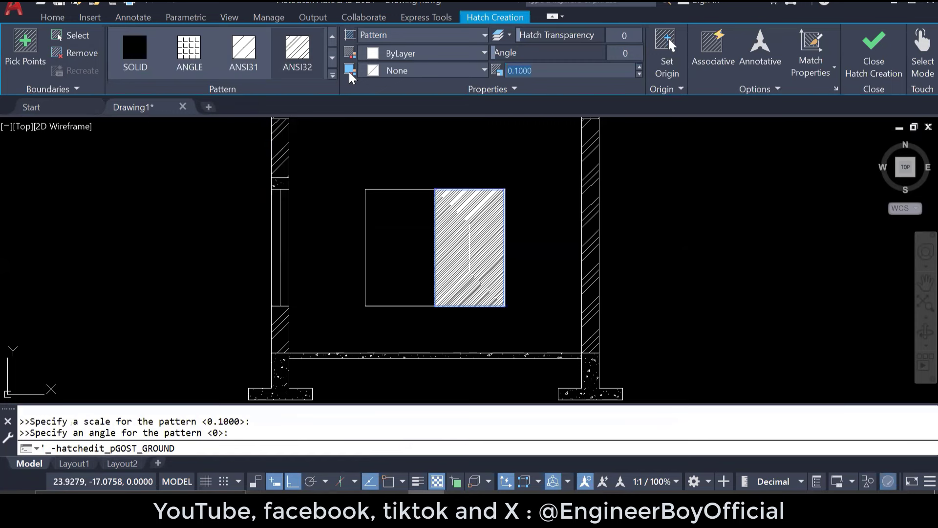
Step: Set the scale of the hatch in the window's right half to 20
{"action": "type", "text": "3"}
{"action": "key", "text": "Return"}
{"action": "left_click_drag", "start_coordinate": [545, 68], "coordinate": [466, 72]}
{"action": "type", "text": "2"}
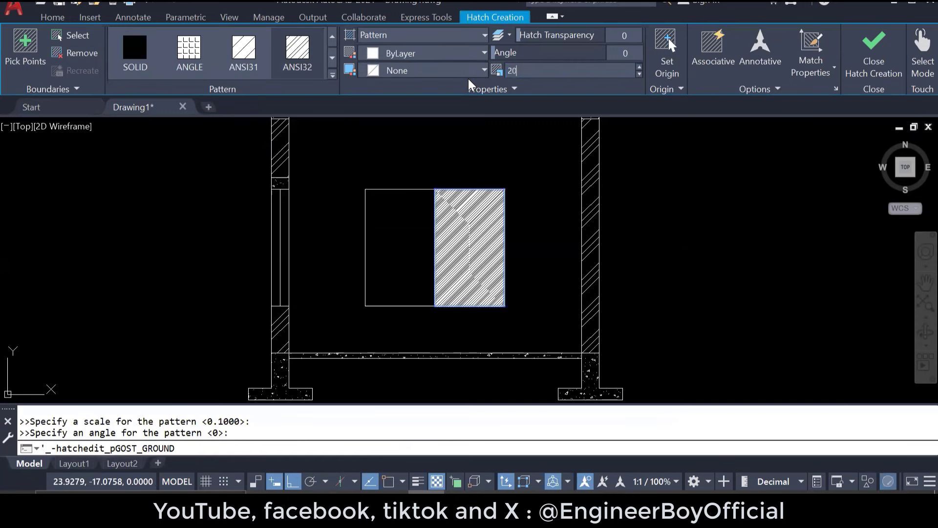
{"action": "type", "text": "0"}
{"action": "key", "text": "Return"}
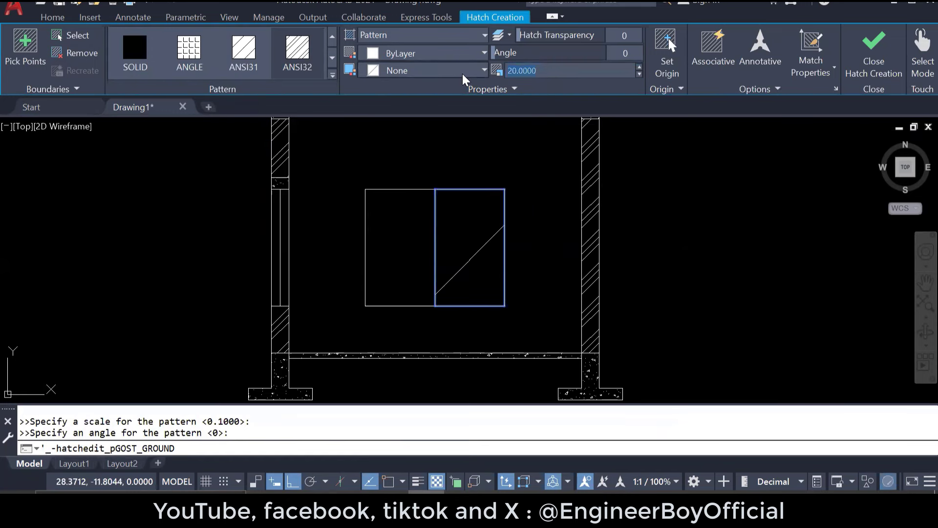
Step: Set the scale of the hatch in the window's right half first to 6 and finally to 3, and finish the hatch
{"action": "type", "text": "6"}
{"action": "key", "text": "Return"}
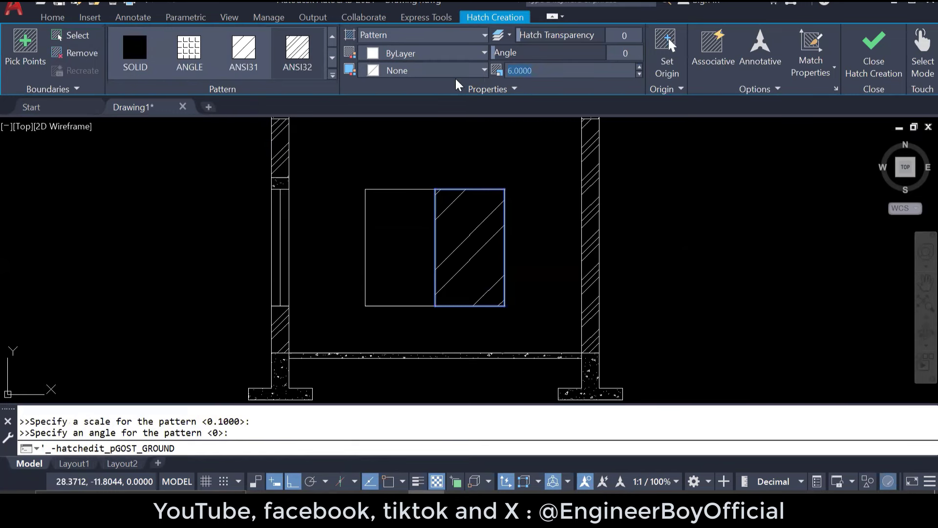
{"action": "type", "text": "3"}
{"action": "key", "text": "Return"}
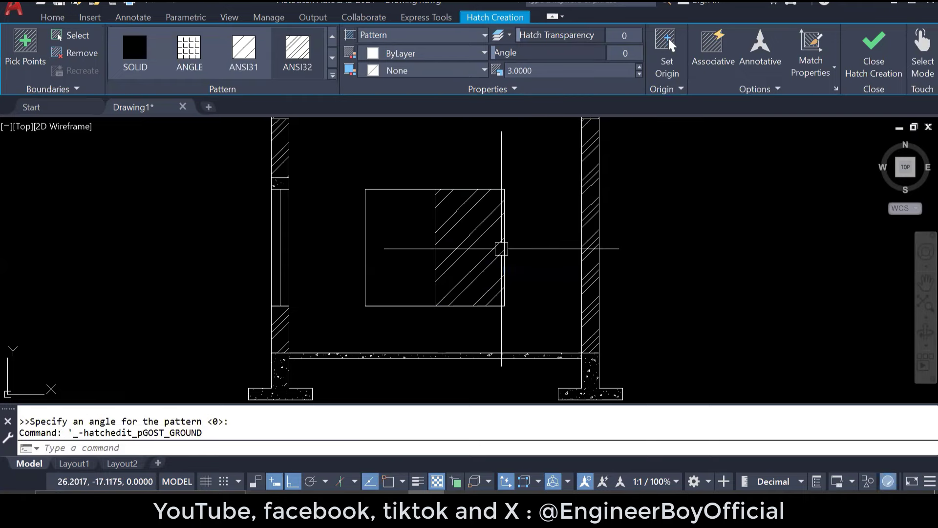
{"action": "key", "text": "Escape"}
{"action": "key", "text": "Escape"}
Step: Examine the hatched section from the roof slab down to the footings, together with the floor plan above it
{"action": "scroll", "coordinate": [489, 255], "scroll_direction": "down", "scroll_amount": 5}
{"action": "scroll", "coordinate": [431, 205], "scroll_direction": "up", "scroll_amount": 5}
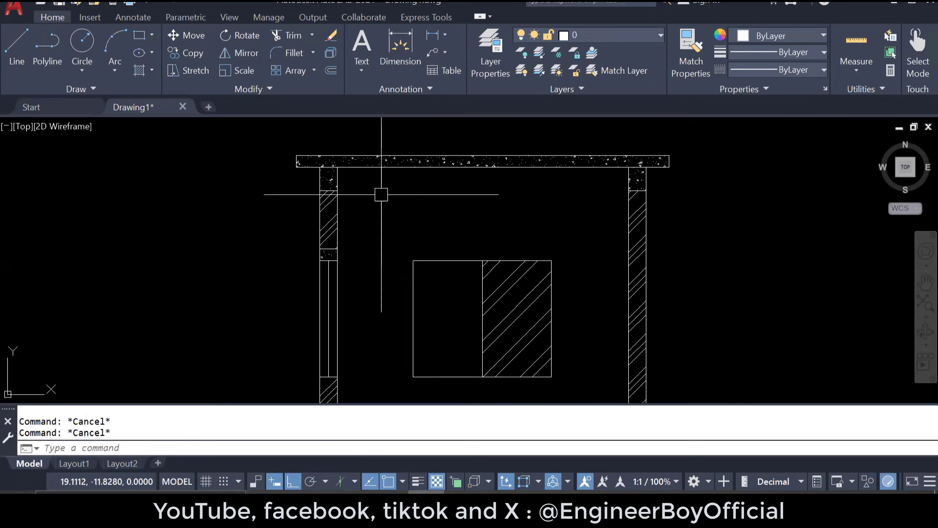
{"action": "scroll", "coordinate": [380, 211], "scroll_direction": "down", "scroll_amount": 2}
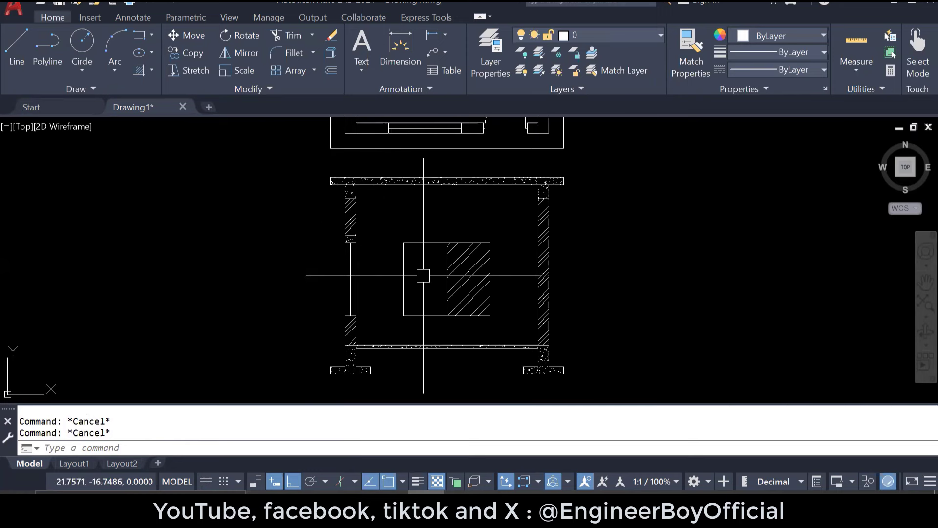
{"action": "middle_click_drag", "start_coordinate": [441, 360], "coordinate": [440, 342]}
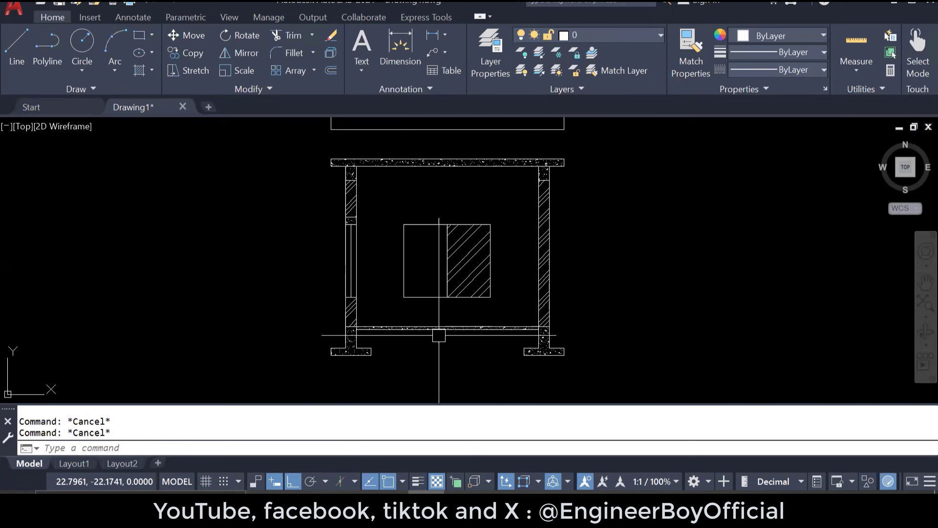
{"action": "middle_click_drag", "start_coordinate": [422, 312], "coordinate": [340, 289]}
{"action": "scroll", "coordinate": [500, 342], "scroll_direction": "up", "scroll_amount": 4}
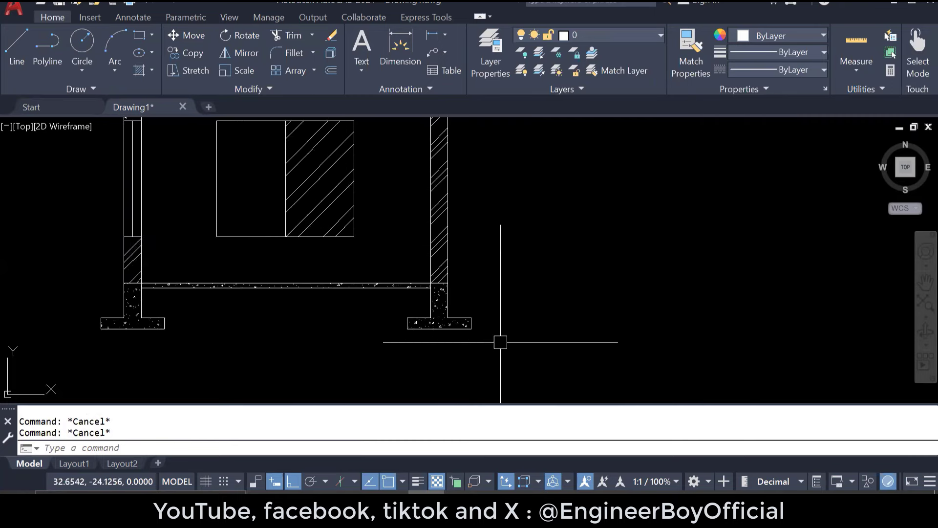
{"action": "middle_click_drag", "start_coordinate": [500, 342], "coordinate": [466, 378]}
{"action": "scroll", "coordinate": [466, 378], "scroll_direction": "down", "scroll_amount": 2}
{"action": "scroll", "coordinate": [425, 341], "scroll_direction": "down", "scroll_amount": 4}
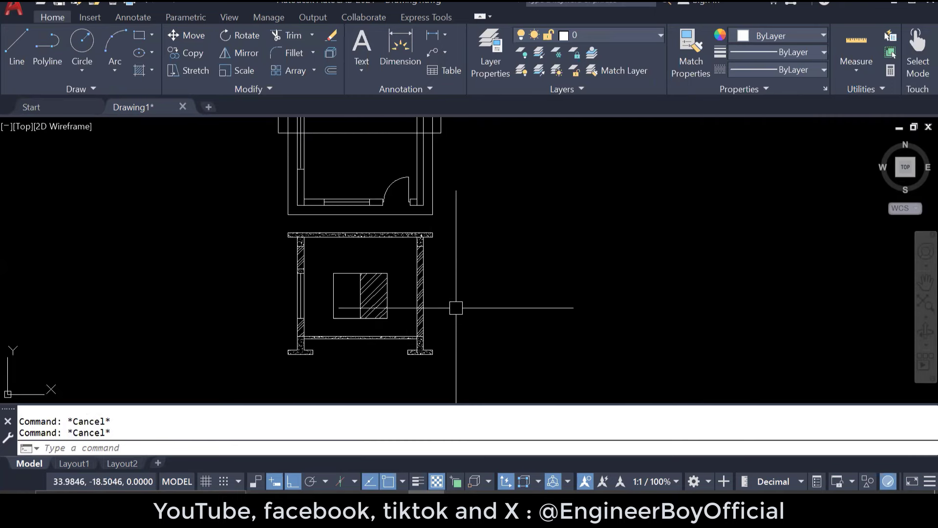
{"action": "scroll", "coordinate": [453, 308], "scroll_direction": "up", "scroll_amount": 2}
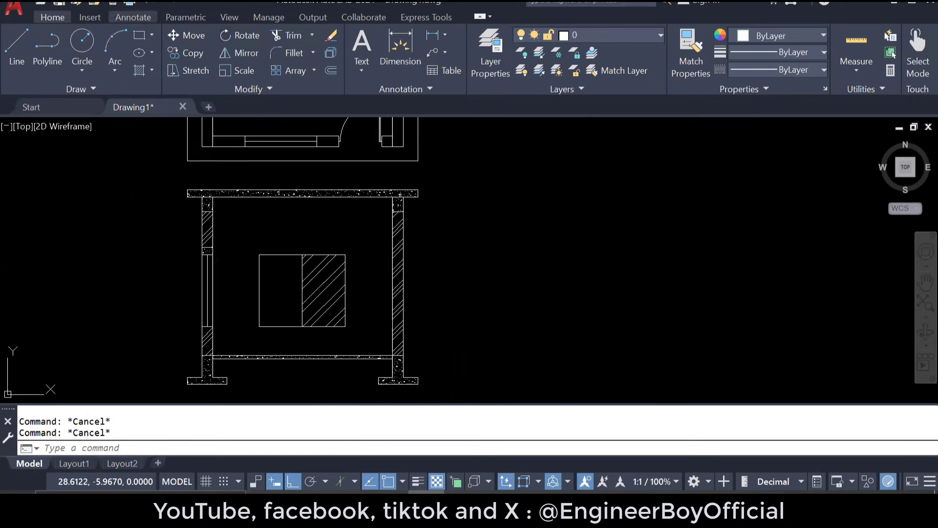
Step: Add a vertical linear dimension for the thickness of the right footing, placed just outside its outer edge
{"action": "left_click", "coordinate": [133, 17]}
{"action": "left_click", "coordinate": [290, 70]}
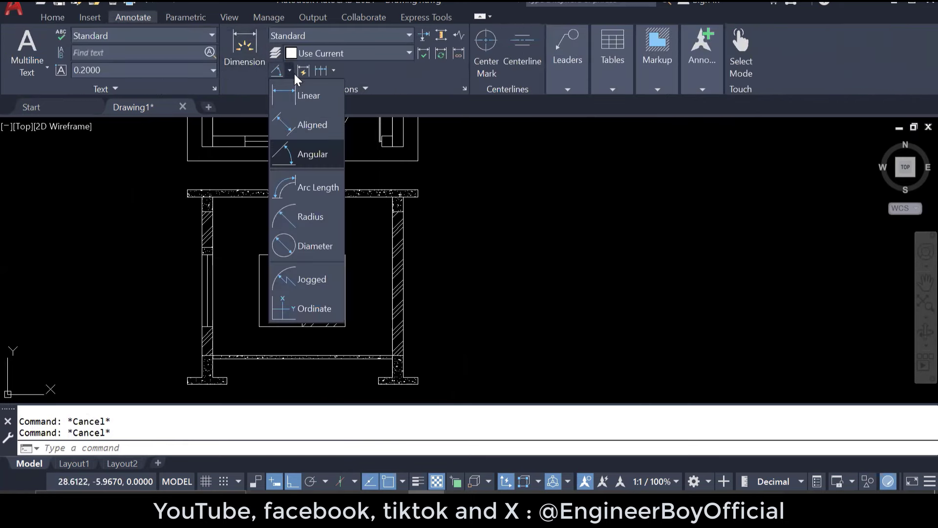
{"action": "left_click", "coordinate": [307, 97]}
{"action": "scroll", "coordinate": [405, 344], "scroll_direction": "up", "scroll_amount": 6}
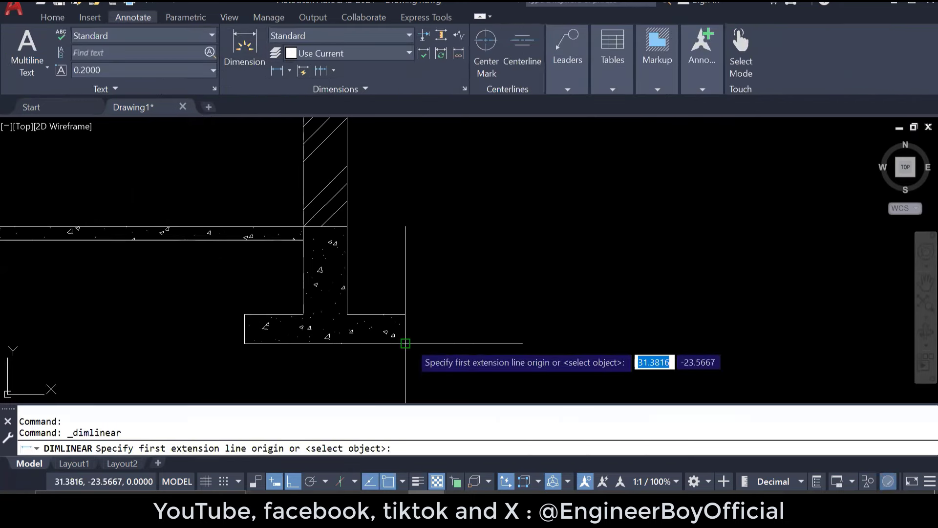
{"action": "left_click", "coordinate": [405, 343]}
{"action": "left_click", "coordinate": [405, 314]}
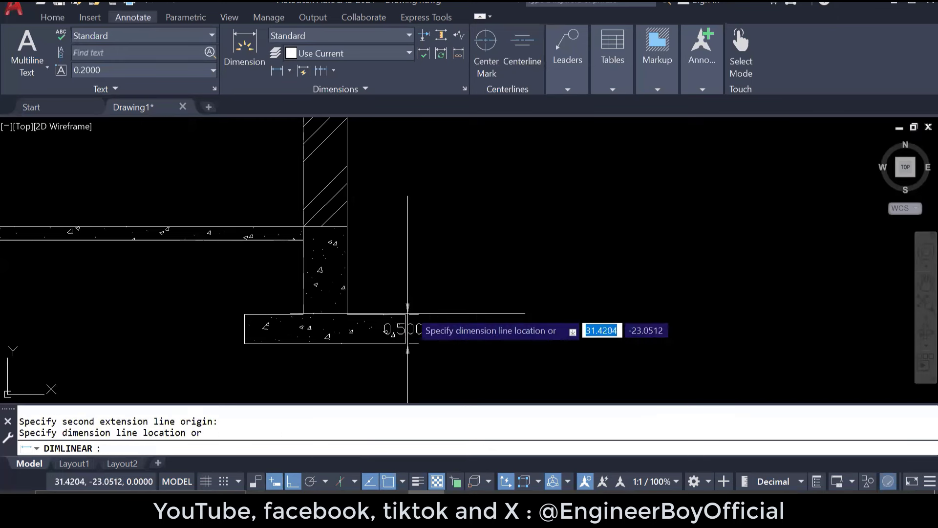
{"action": "left_click", "coordinate": [441, 311]}
Step: Continue the dimension chain up the right wall to the floor level, the beam's underside, and the roof slab's underside and top
{"action": "left_click", "coordinate": [322, 71]}
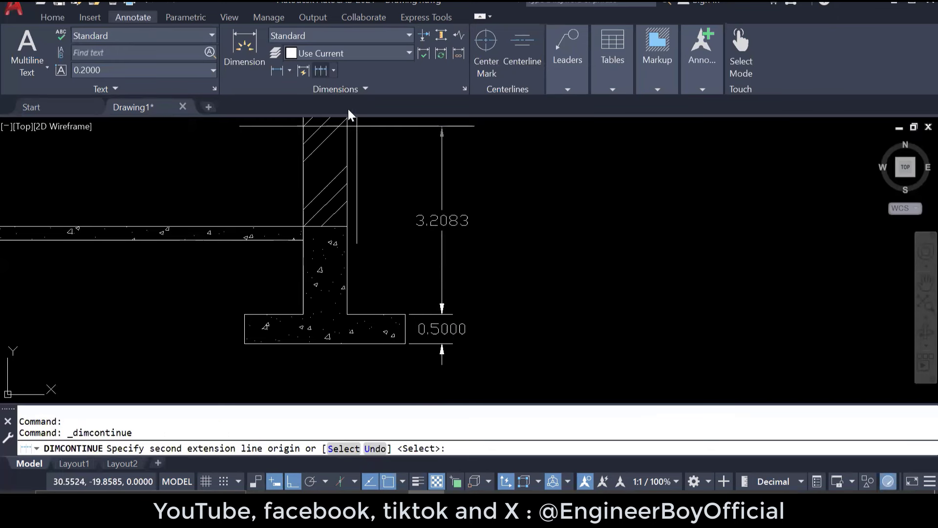
{"action": "left_click", "coordinate": [347, 227]}
{"action": "scroll", "coordinate": [360, 270], "scroll_direction": "down", "scroll_amount": 2}
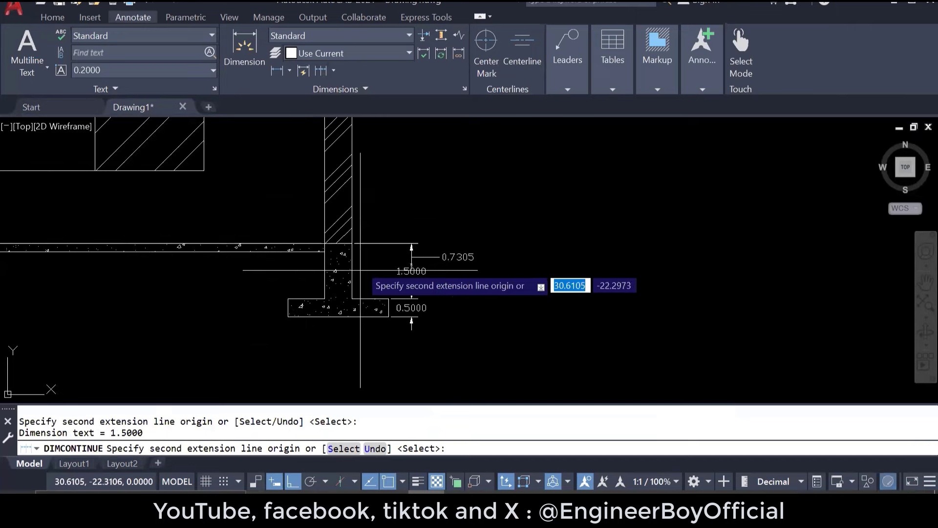
{"action": "scroll", "coordinate": [371, 269], "scroll_direction": "down", "scroll_amount": 6}
{"action": "scroll", "coordinate": [364, 174], "scroll_direction": "up", "scroll_amount": 8}
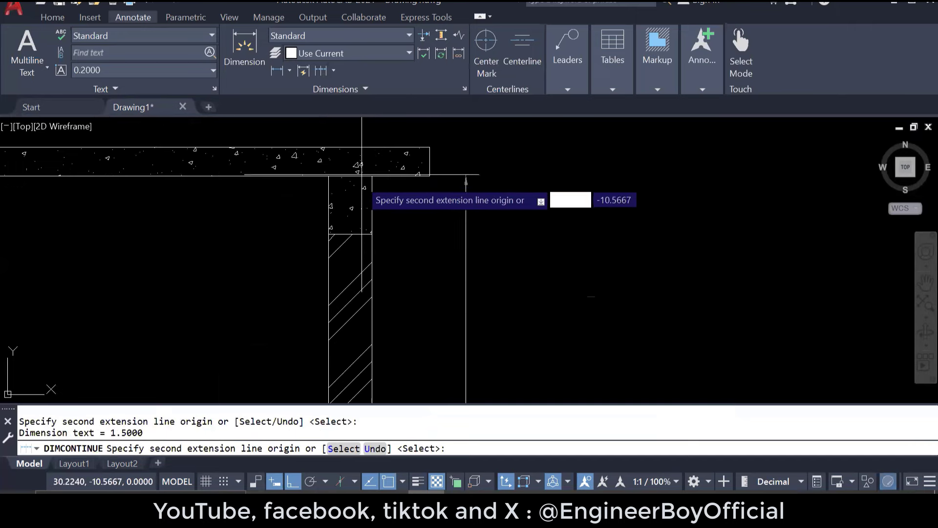
{"action": "left_click", "coordinate": [372, 233]}
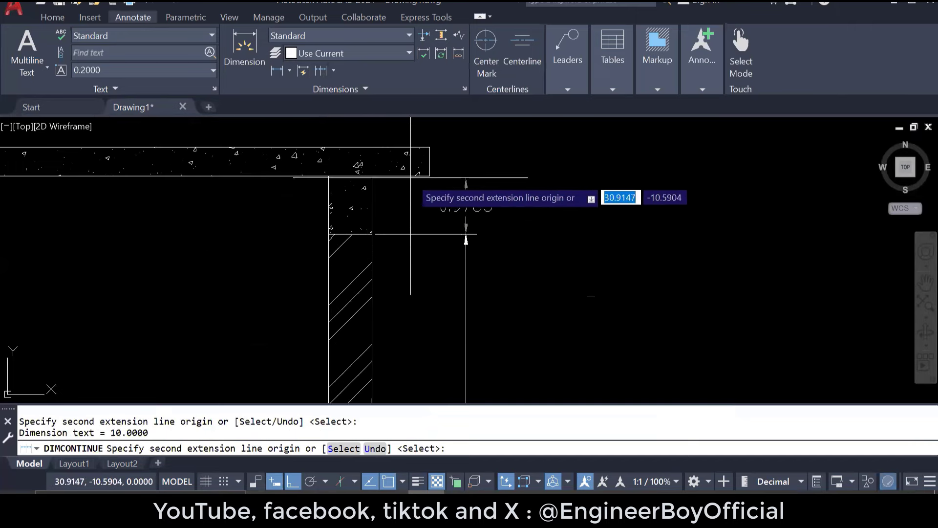
{"action": "left_click", "coordinate": [429, 176]}
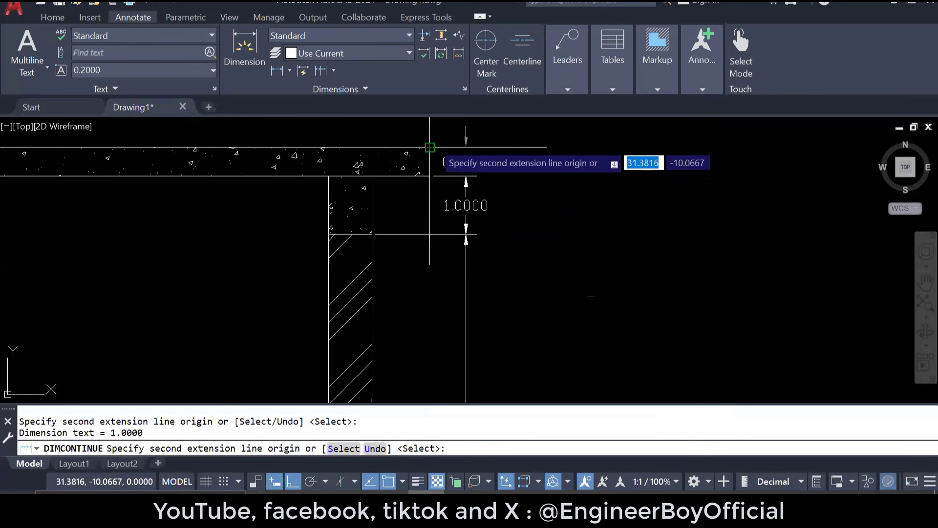
{"action": "scroll", "coordinate": [440, 146], "scroll_direction": "down", "scroll_amount": 5}
{"action": "key", "text": "Escape"}
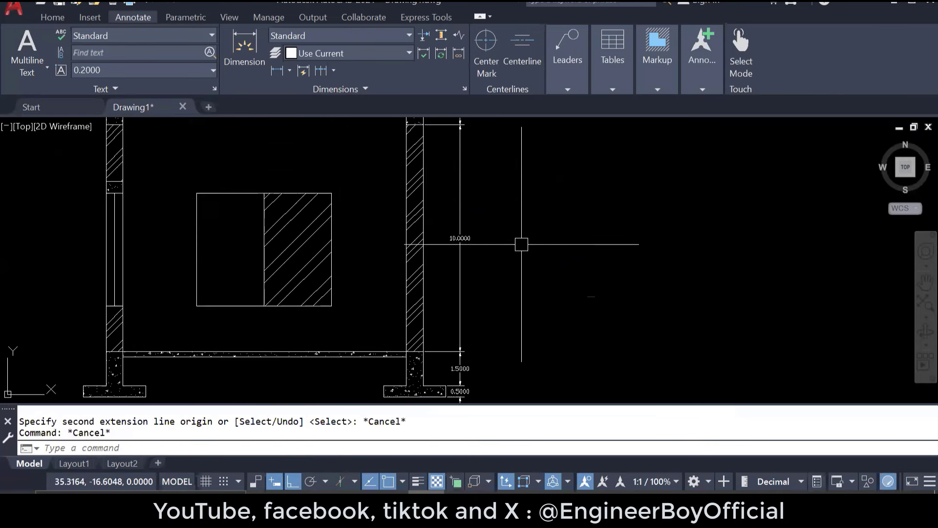
{"action": "key", "text": "Escape"}
Step: Review the dimensioned section and its position below the floor plan
{"action": "scroll", "coordinate": [490, 292], "scroll_direction": "down", "scroll_amount": 4}
{"action": "scroll", "coordinate": [404, 293], "scroll_direction": "up", "scroll_amount": 4}
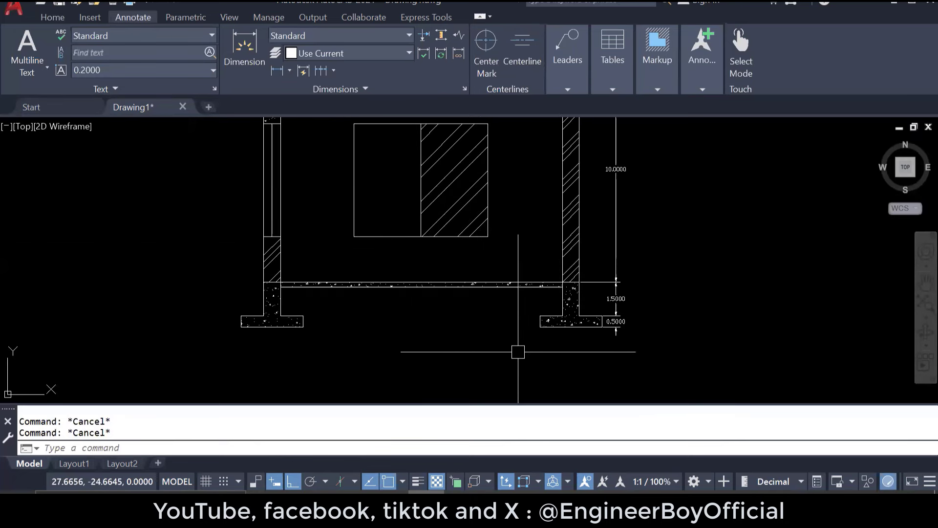
{"action": "scroll", "coordinate": [519, 352], "scroll_direction": "down", "scroll_amount": 2}
{"action": "middle_click_drag", "start_coordinate": [535, 276], "coordinate": [527, 289]}
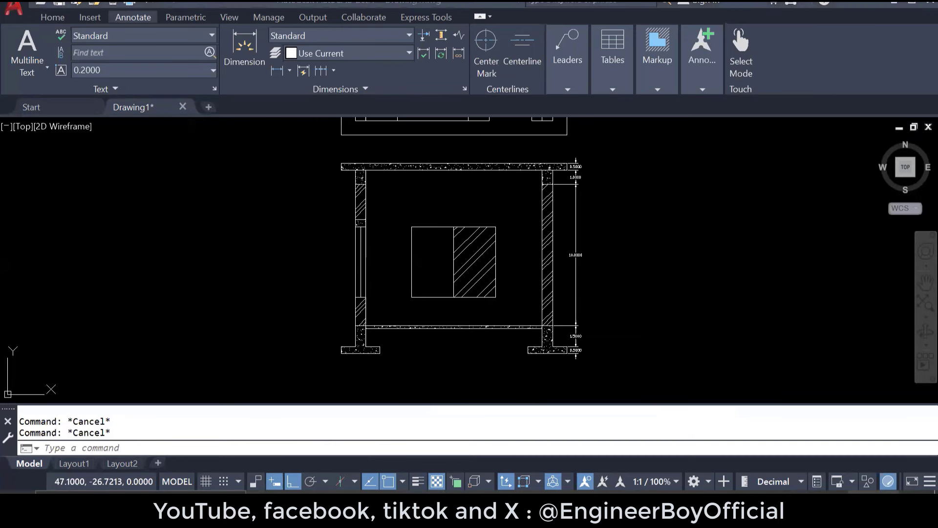
{"action": "left_click", "coordinate": [590, 414]}
{"action": "left_click", "coordinate": [518, 249]}
{"action": "middle_click_drag", "start_coordinate": [521, 247], "coordinate": [477, 268]}
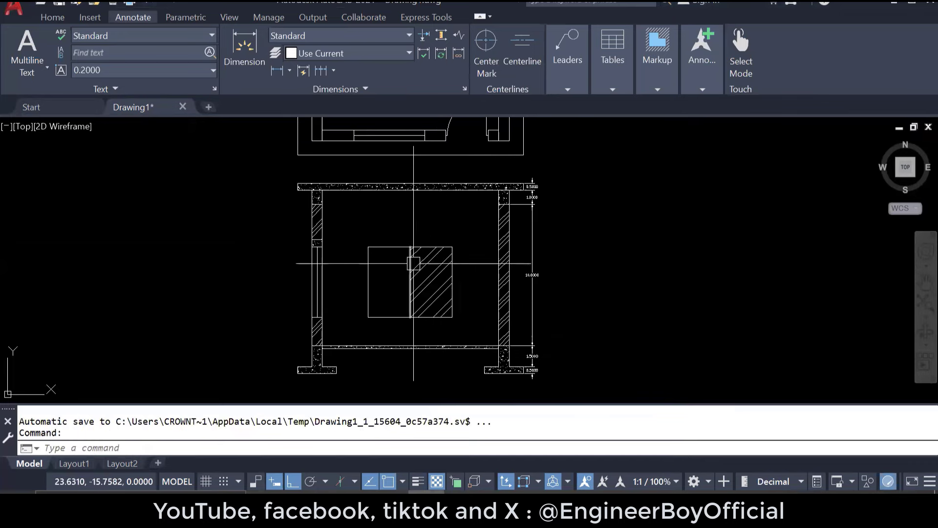
{"action": "scroll", "coordinate": [412, 268], "scroll_direction": "down", "scroll_amount": 4}
{"action": "scroll", "coordinate": [440, 190], "scroll_direction": "up", "scroll_amount": 4}
Step: Change the linetype of the outer roof outline around the floor plan to a dotted linetype
{"action": "left_click", "coordinate": [433, 268]}
{"action": "left_click", "coordinate": [52, 17]}
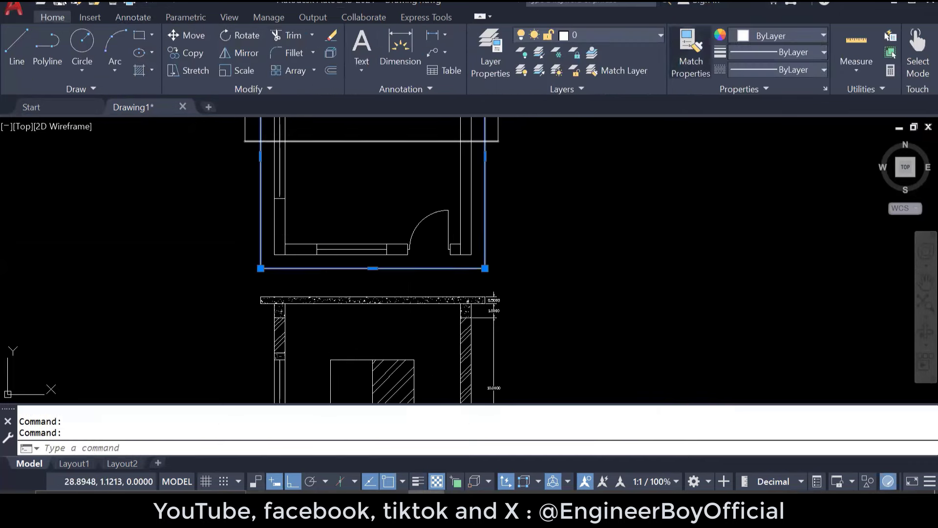
{"action": "left_click", "coordinate": [806, 70]}
{"action": "left_click", "coordinate": [784, 143]}
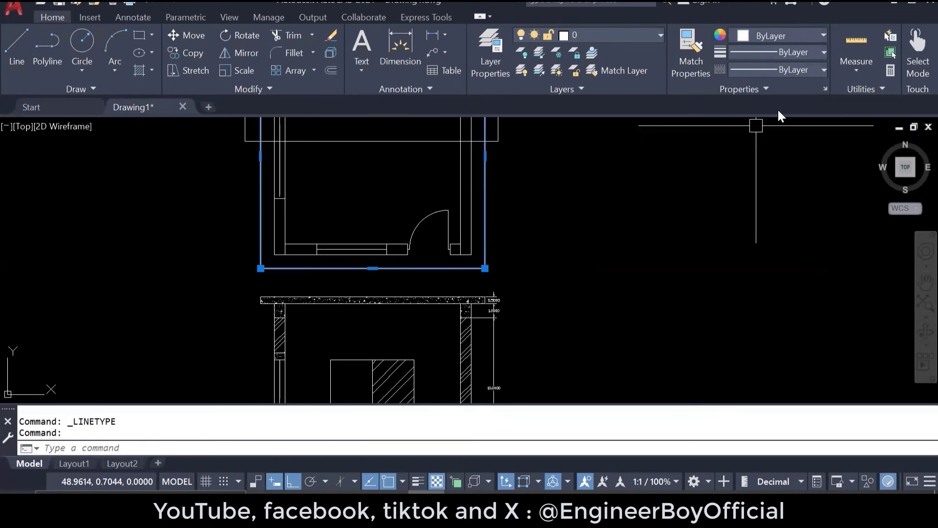
{"action": "left_click", "coordinate": [813, 69]}
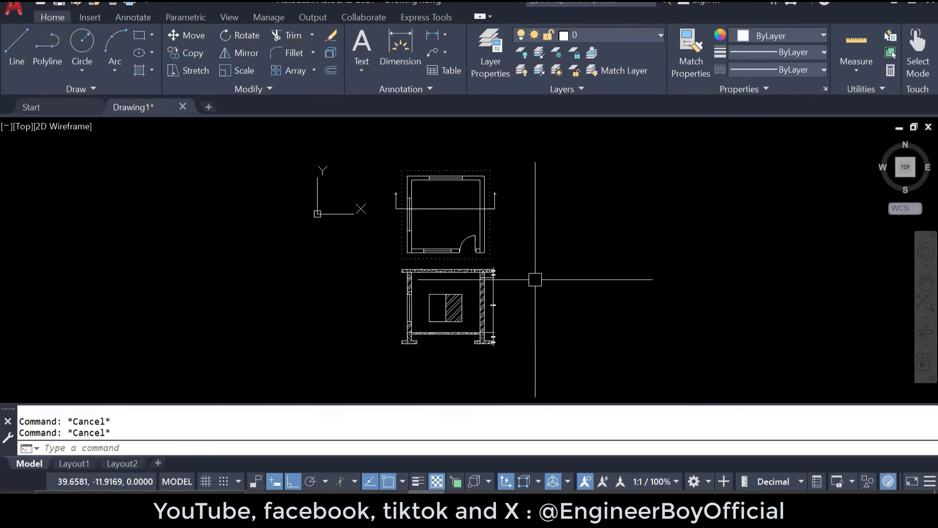
{"action": "middle_click_drag", "start_coordinate": [534, 279], "coordinate": [529, 272]}
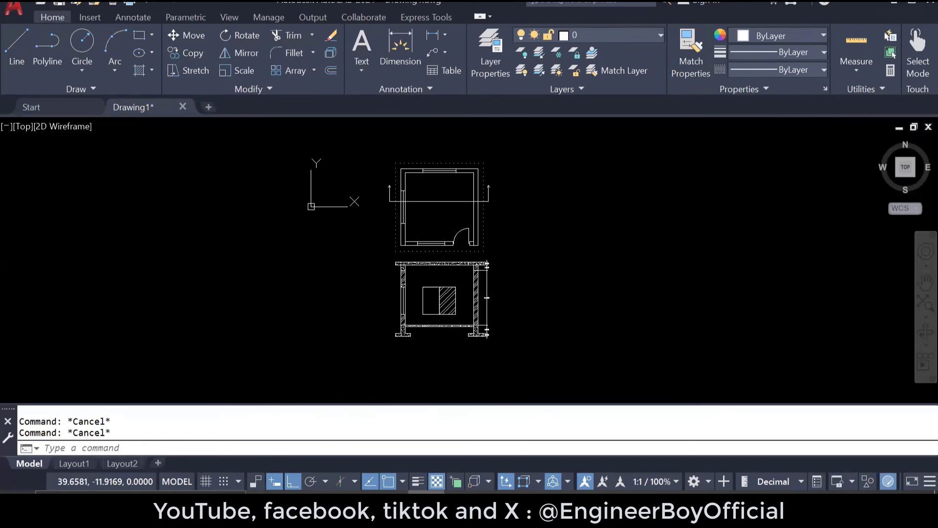
{"action": "scroll", "coordinate": [455, 268], "scroll_direction": "up", "scroll_amount": 3}
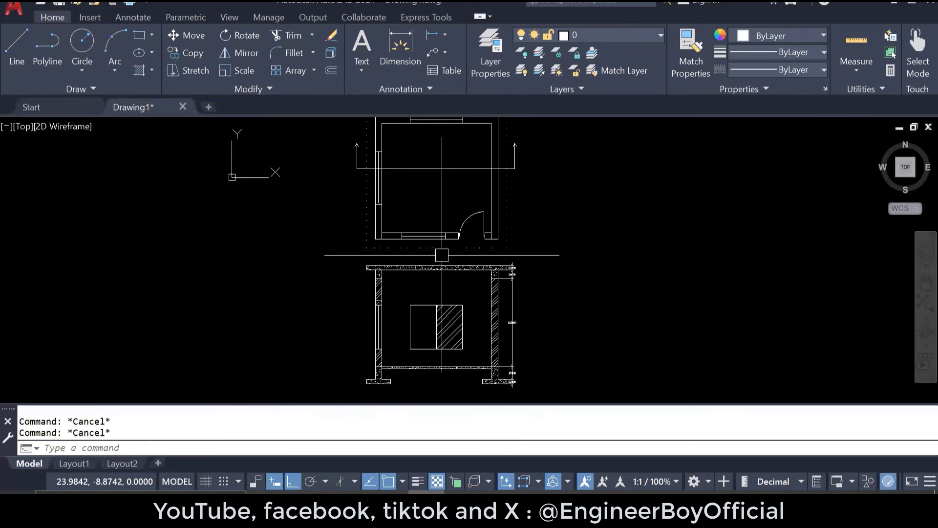